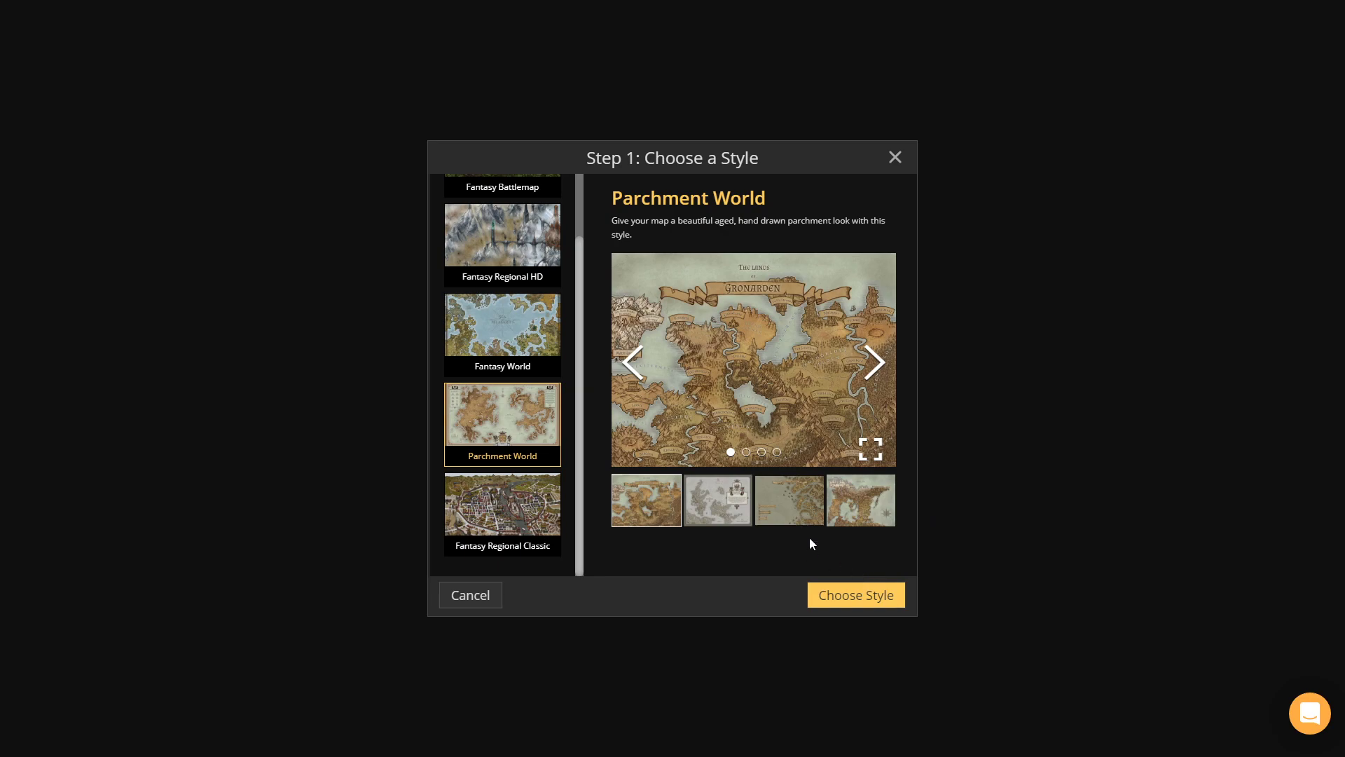
# Step: Create a Parchment World map at High (2k) resolution and Digital Landscape size
pyautogui.click(850, 597)
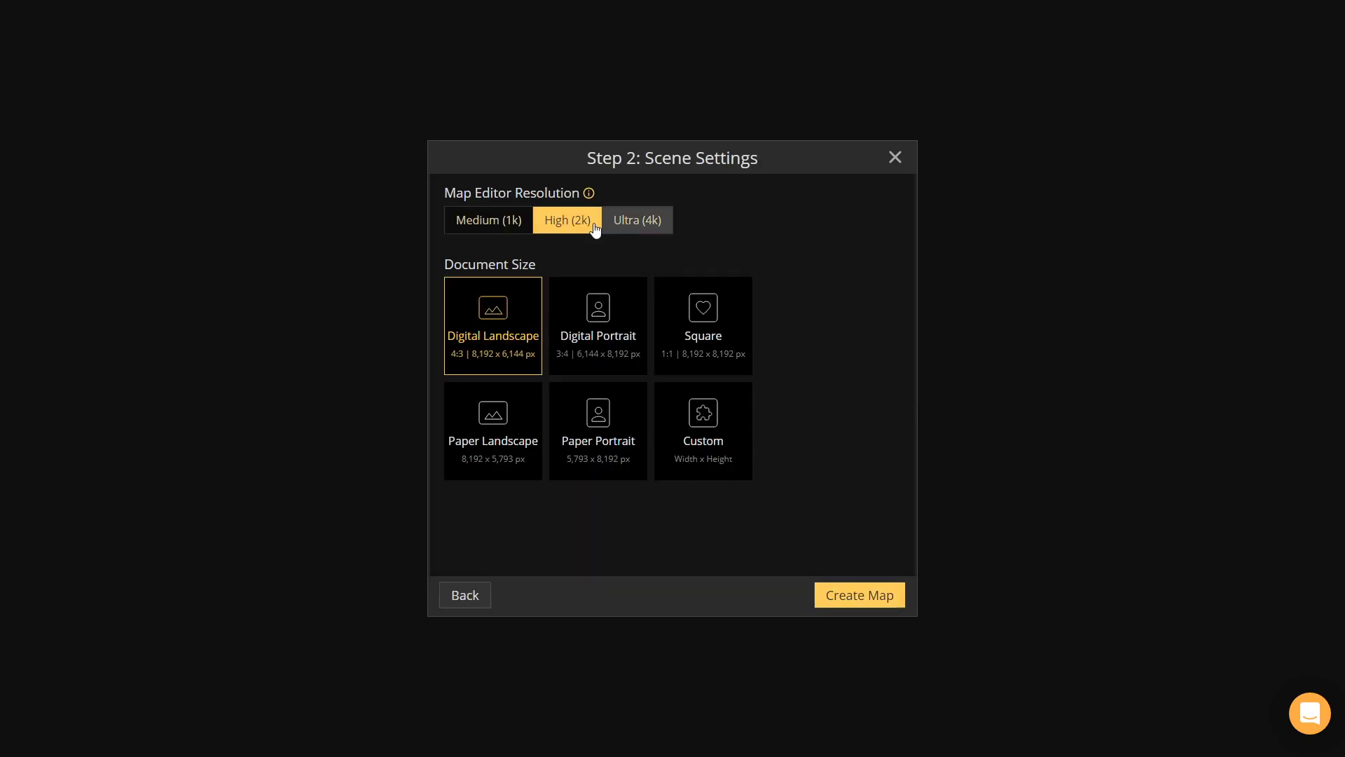
pyautogui.click(869, 594)
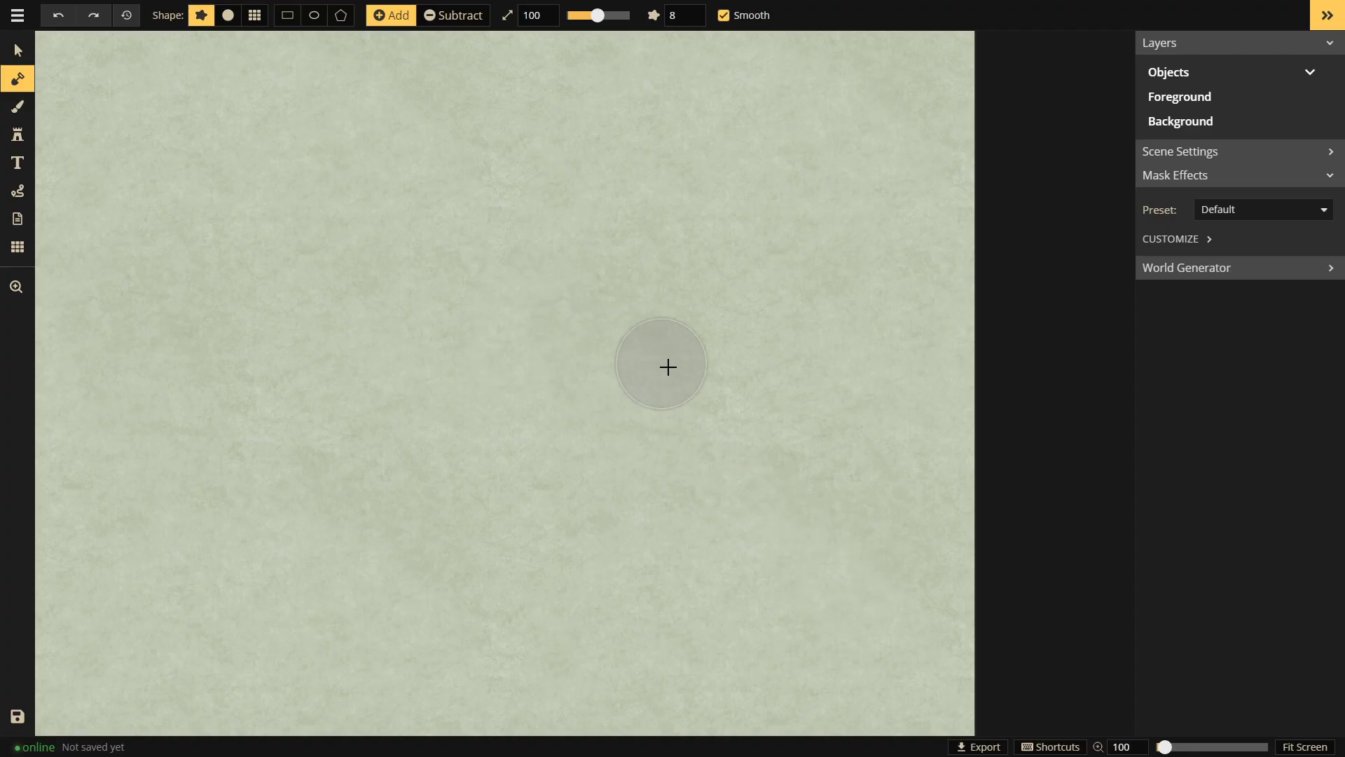
# Step: Generate several random land-and-sea worlds with the World Generator, ending at 42% ocean
pyautogui.scroll(-2, 647, 348)
pyautogui.scroll(-2, 648, 349)
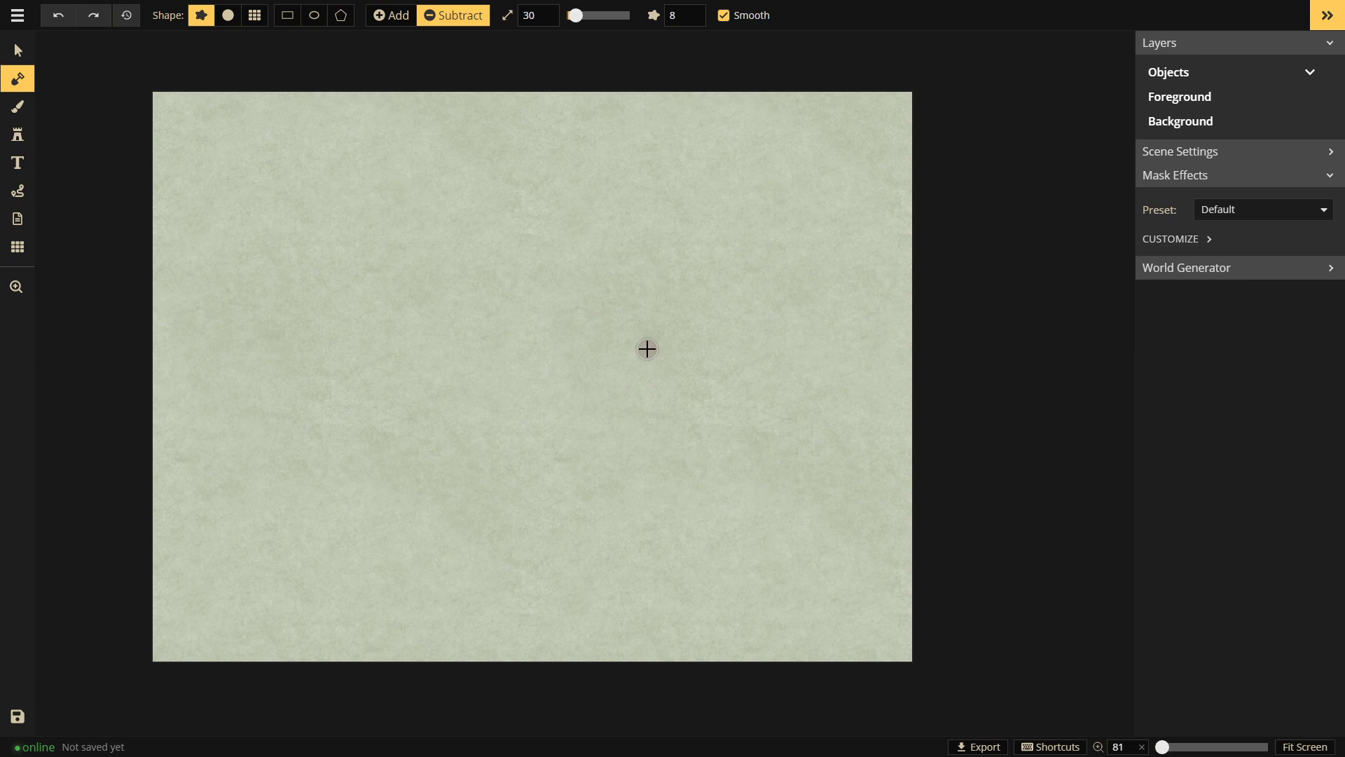
pyautogui.click(1231, 265)
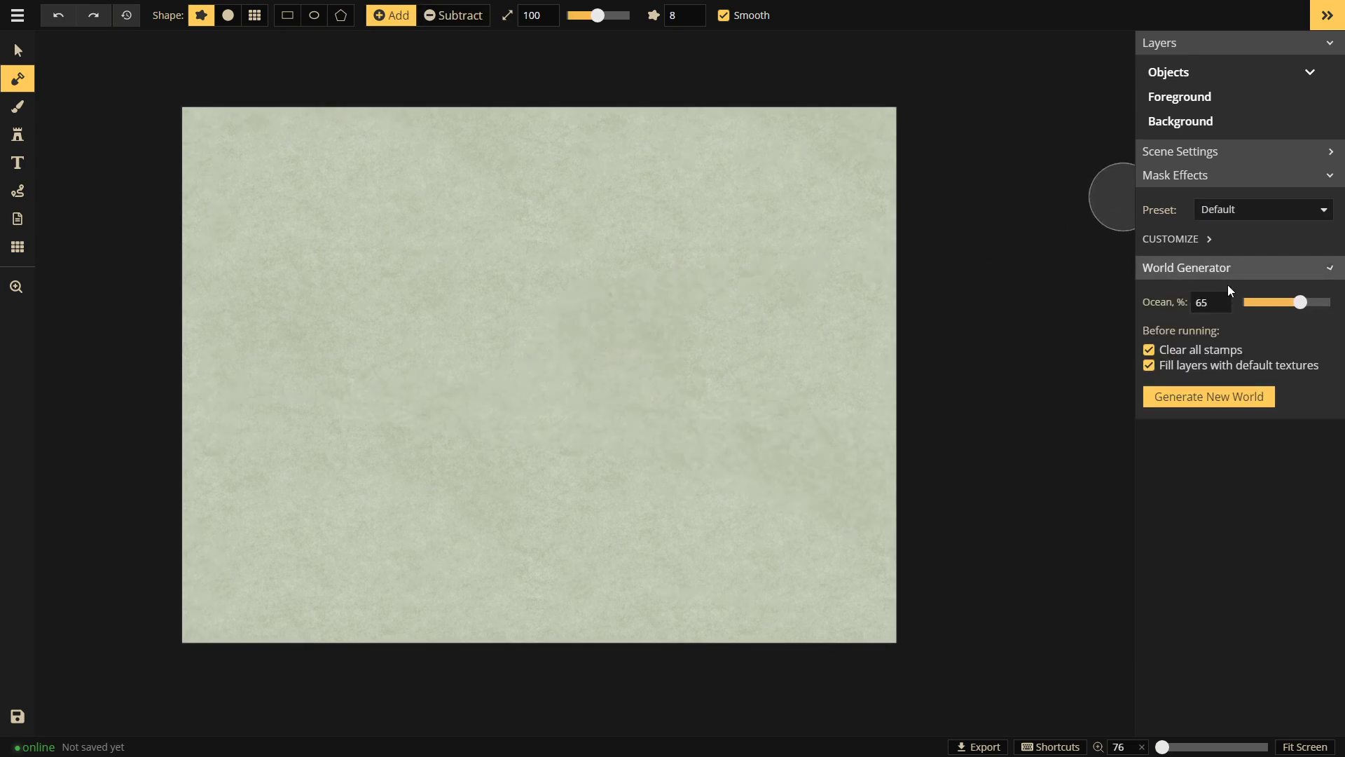
pyautogui.click(1226, 407)
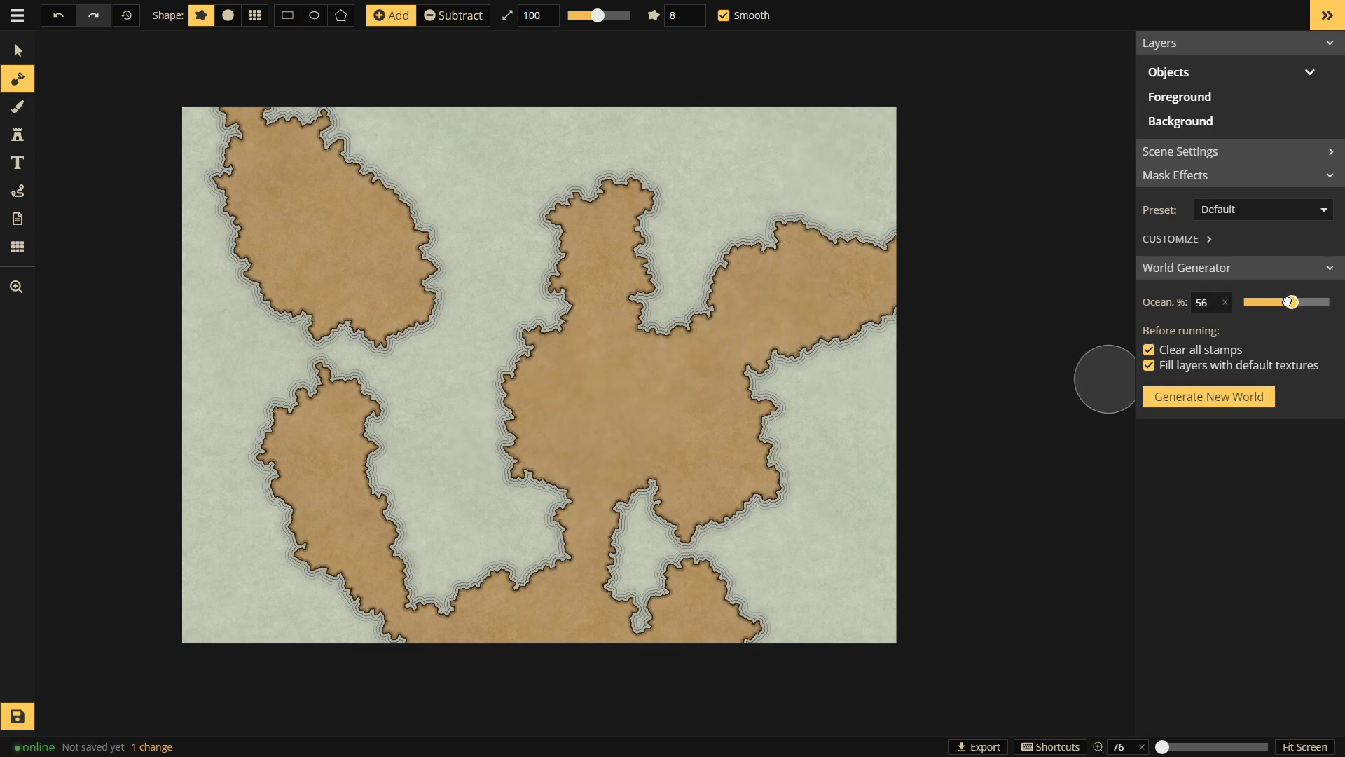
pyautogui.click(1208, 401)
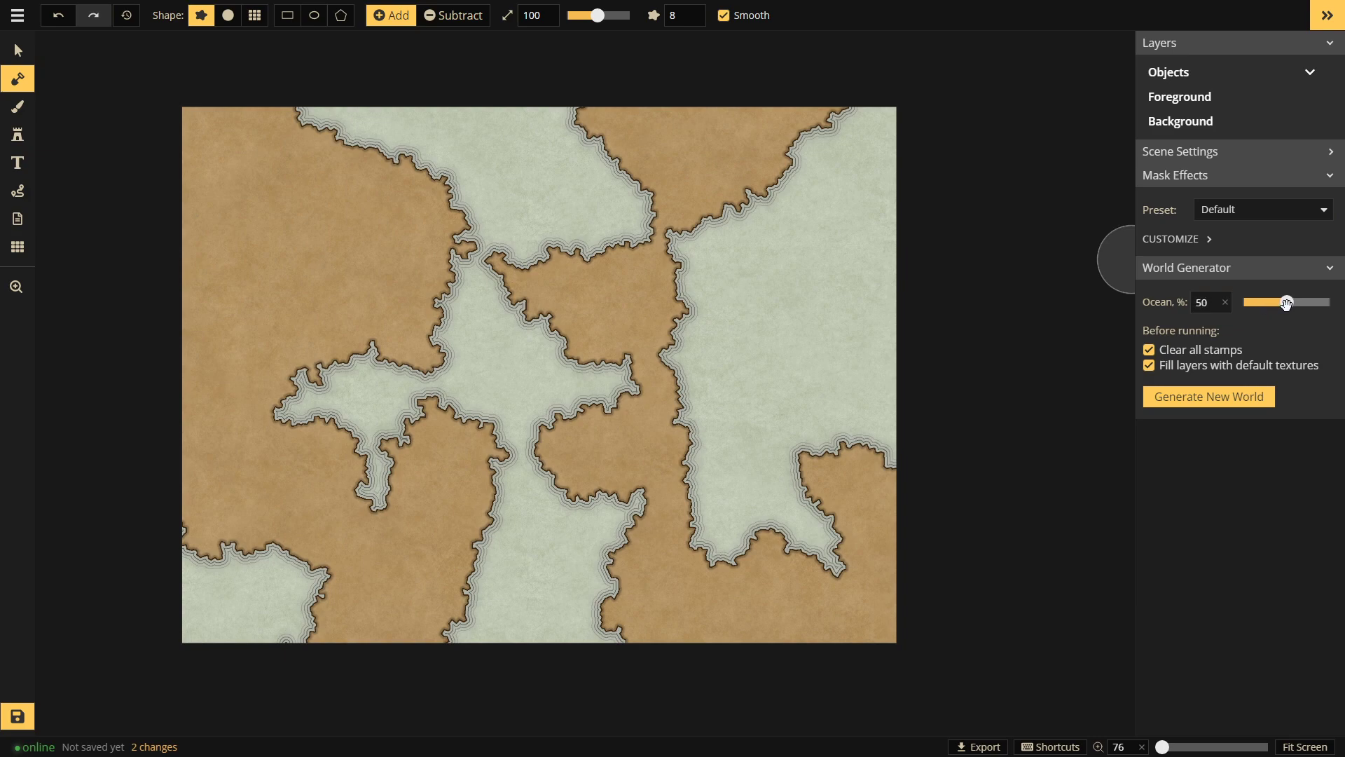
pyautogui.click(1186, 395)
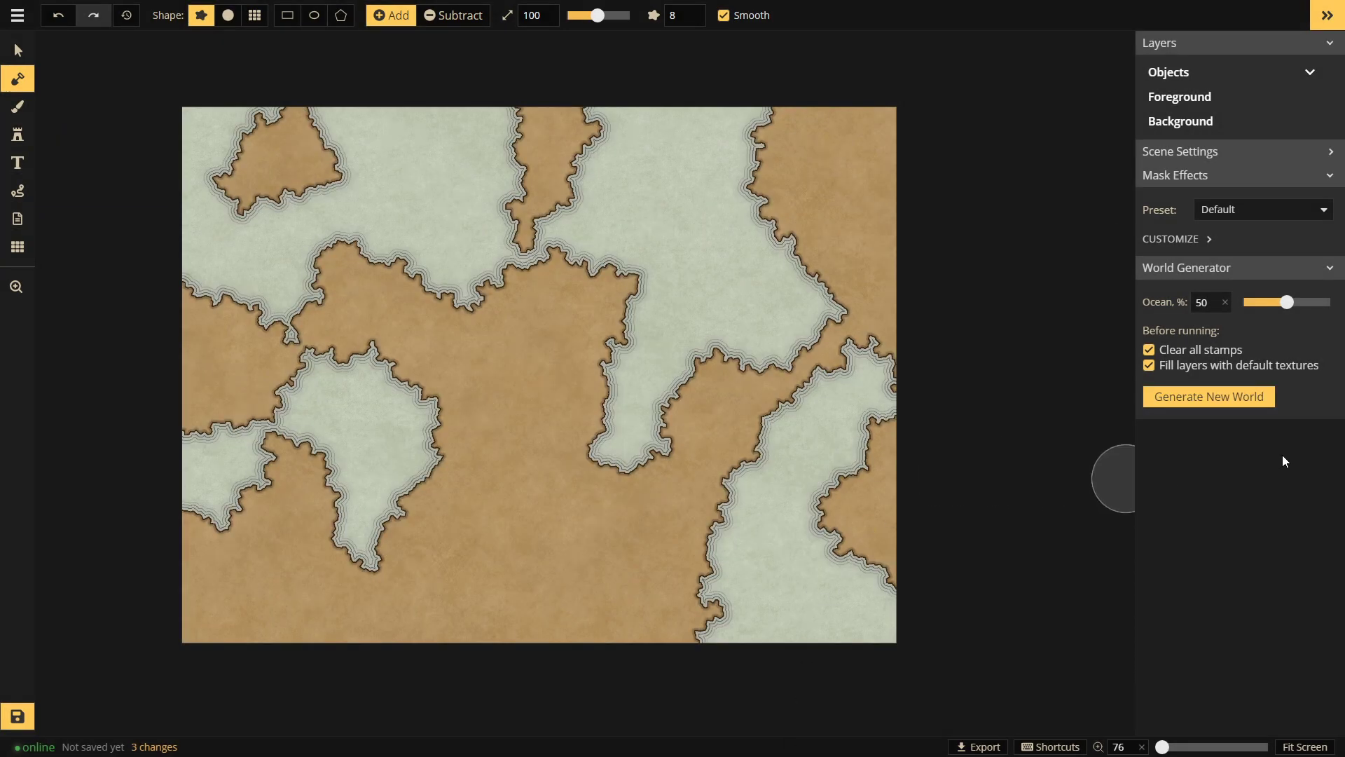
pyautogui.click(1204, 398)
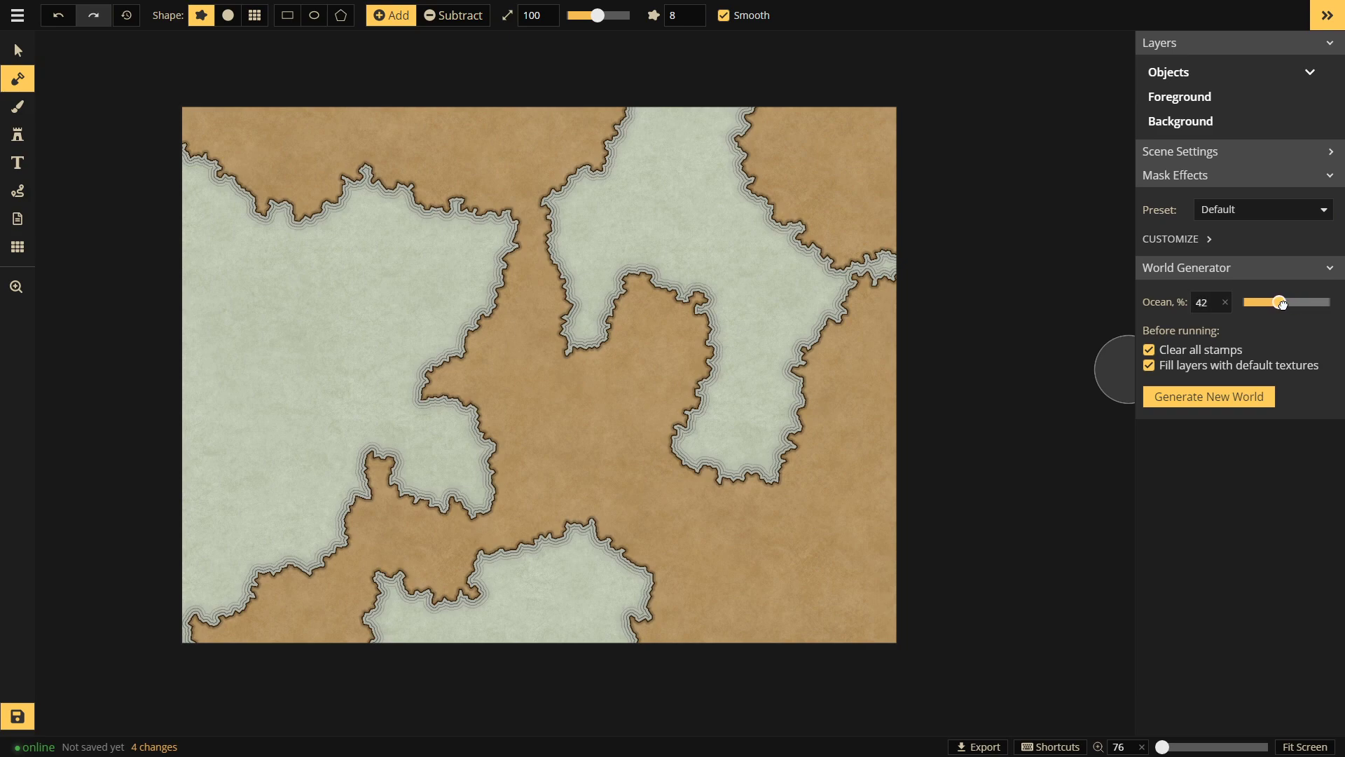
# Step: Raise the ocean share to 59% and regenerate until a large branching landmass appears
pyautogui.click(1200, 402)
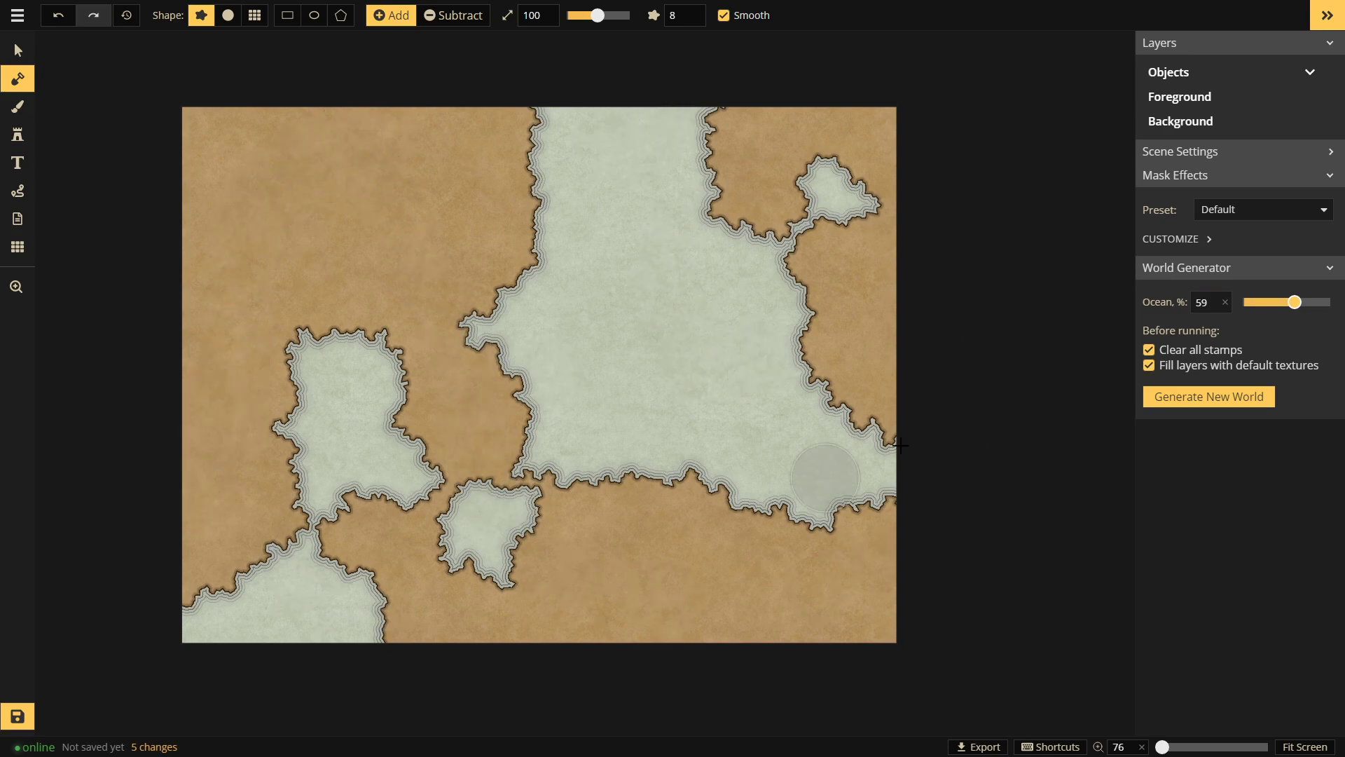
pyautogui.click(1209, 397)
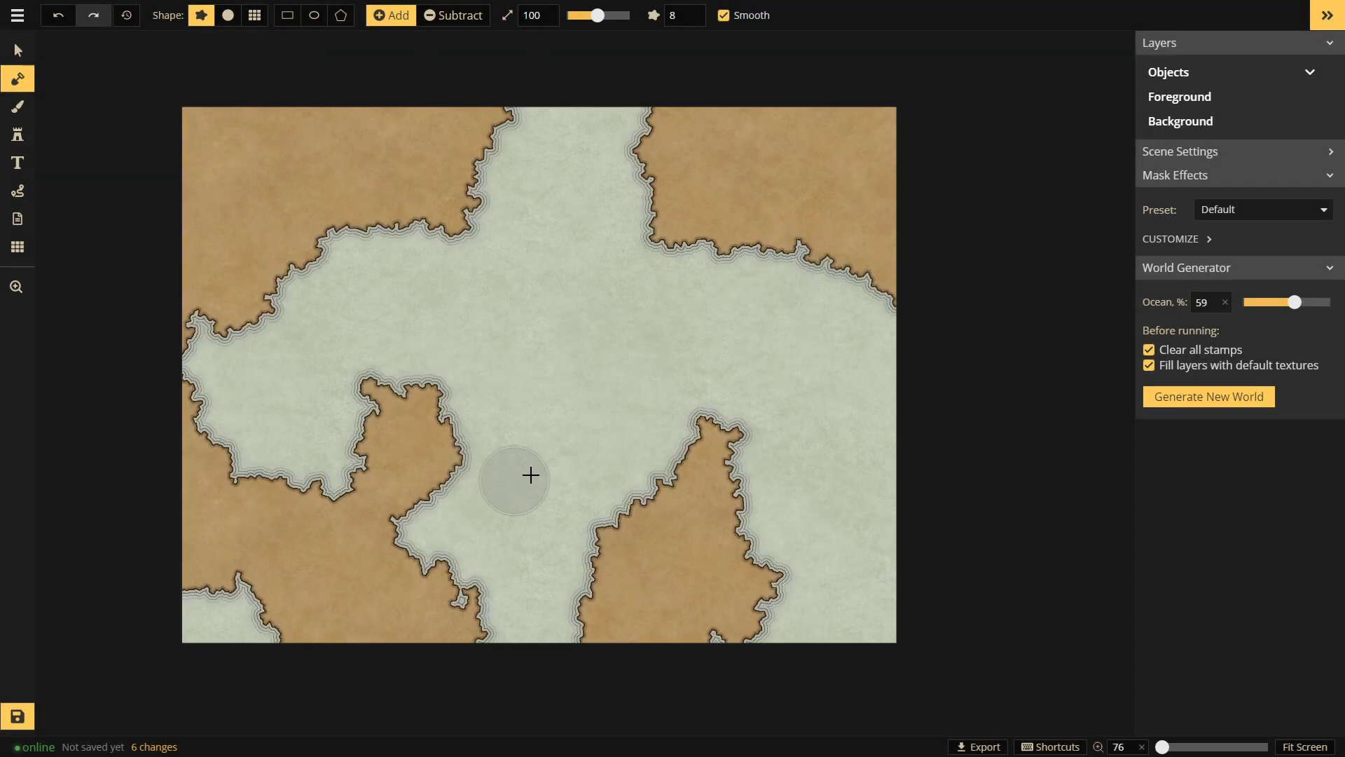
pyautogui.click(1206, 413)
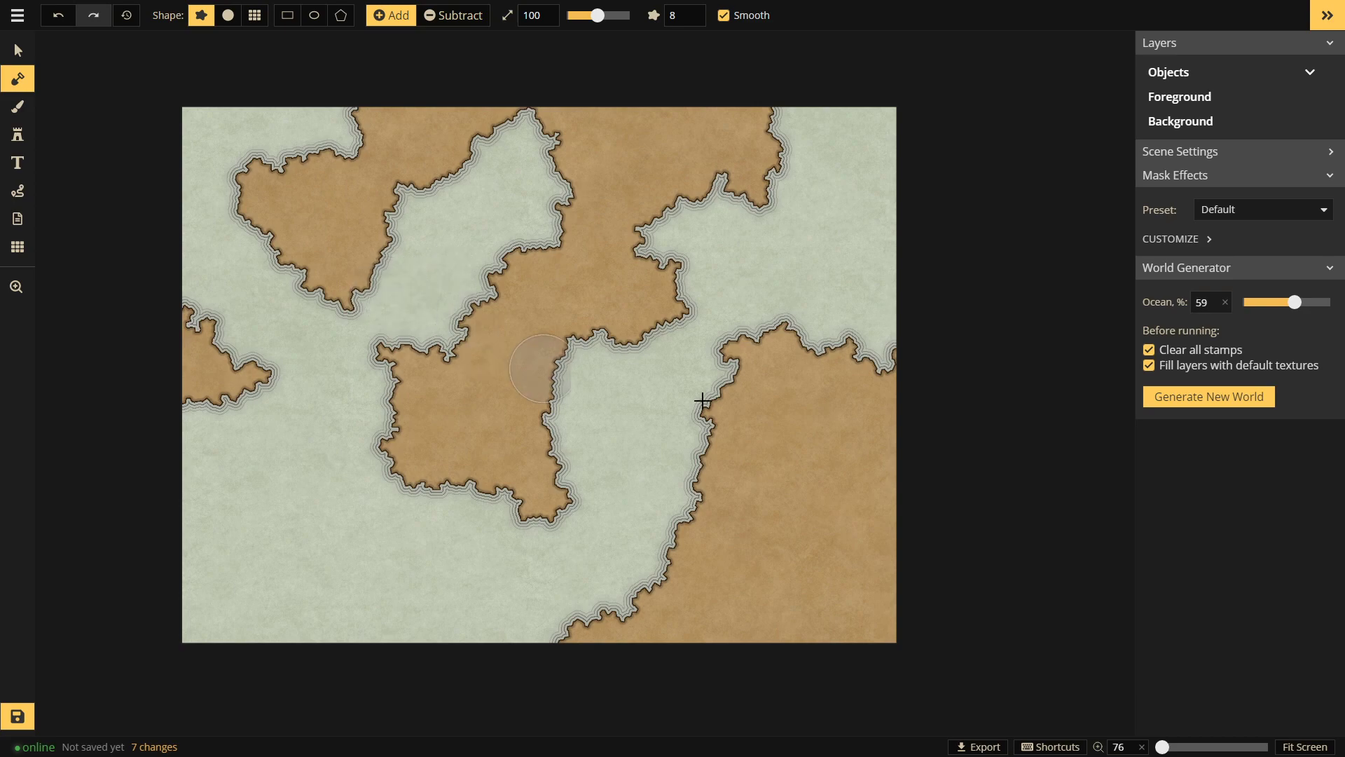
pyautogui.click(1252, 397)
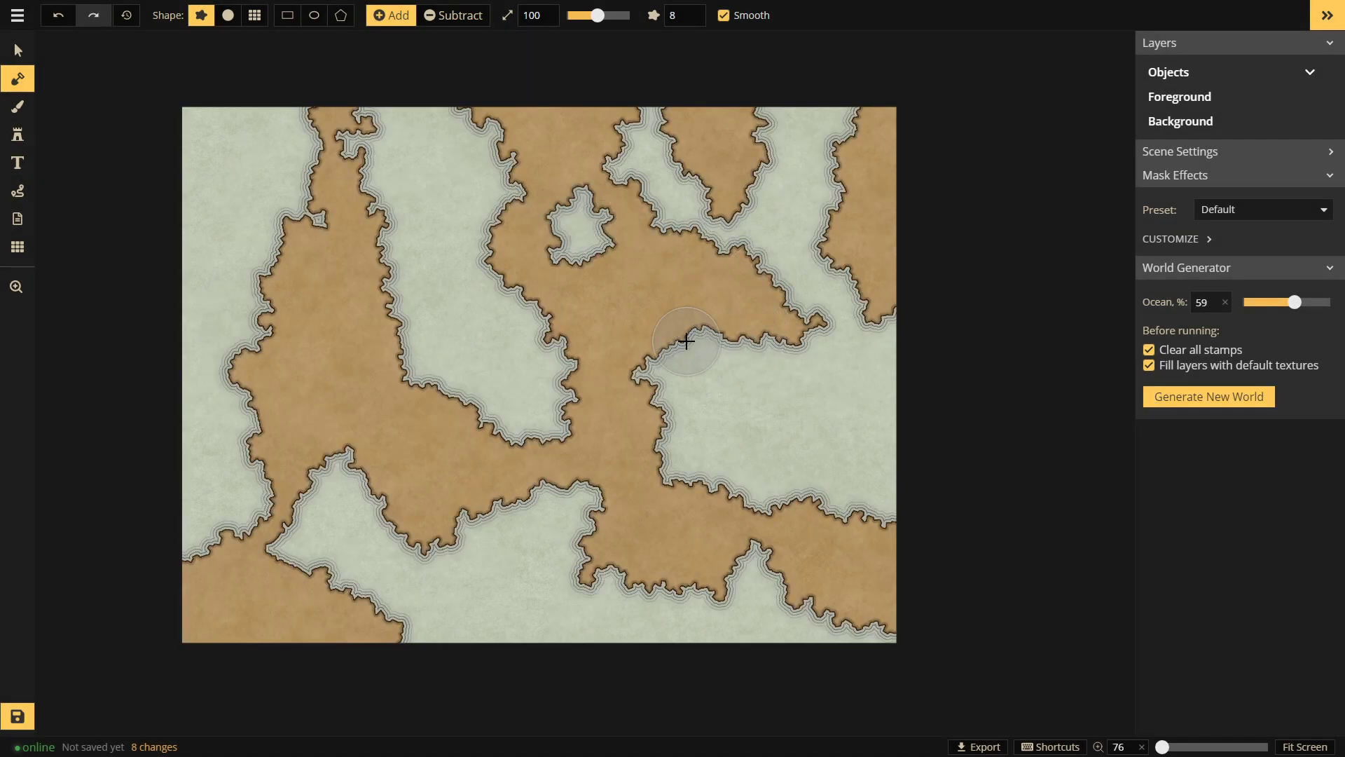
# Step: Set the land brush to Subtract with a larger rough brush shape
pyautogui.click(452, 15)
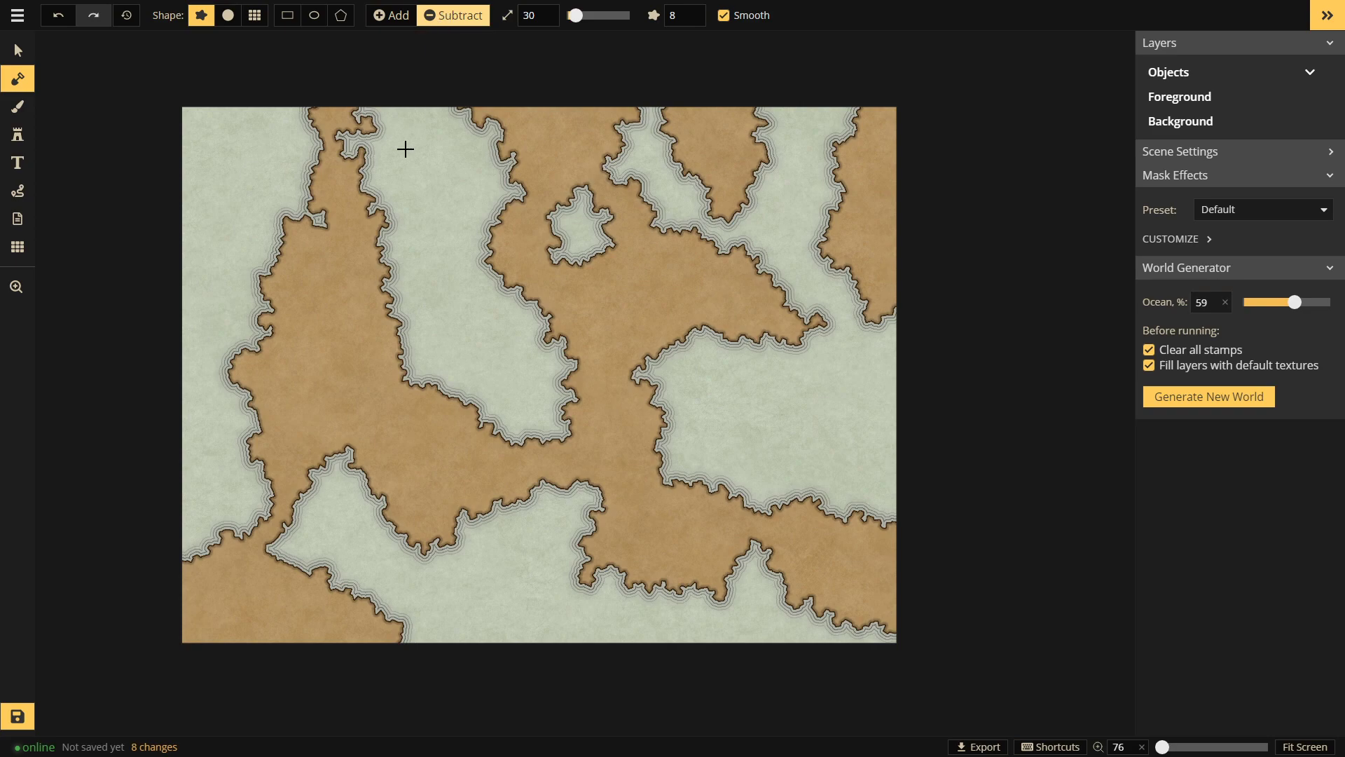
pyautogui.scroll(2, 368, 122)
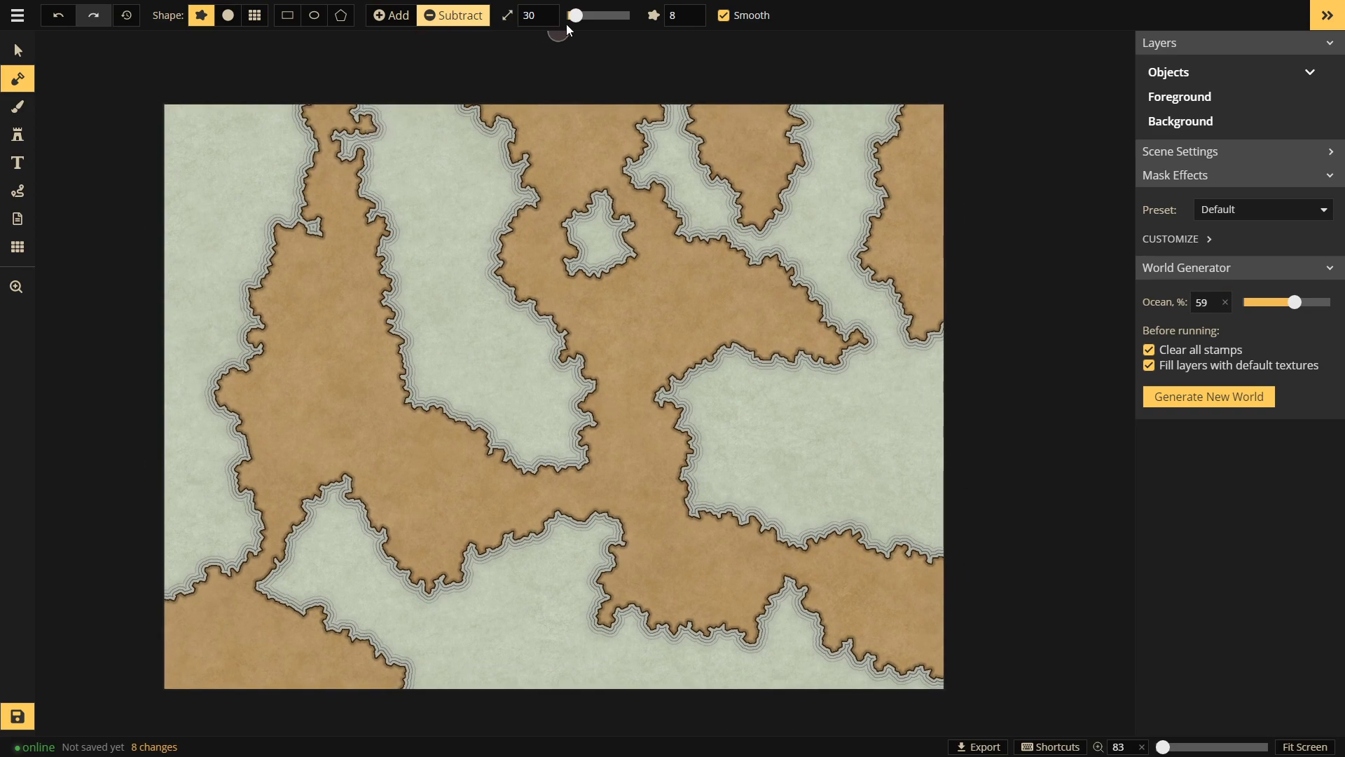
pyautogui.click(606, 21)
pyautogui.click(228, 14)
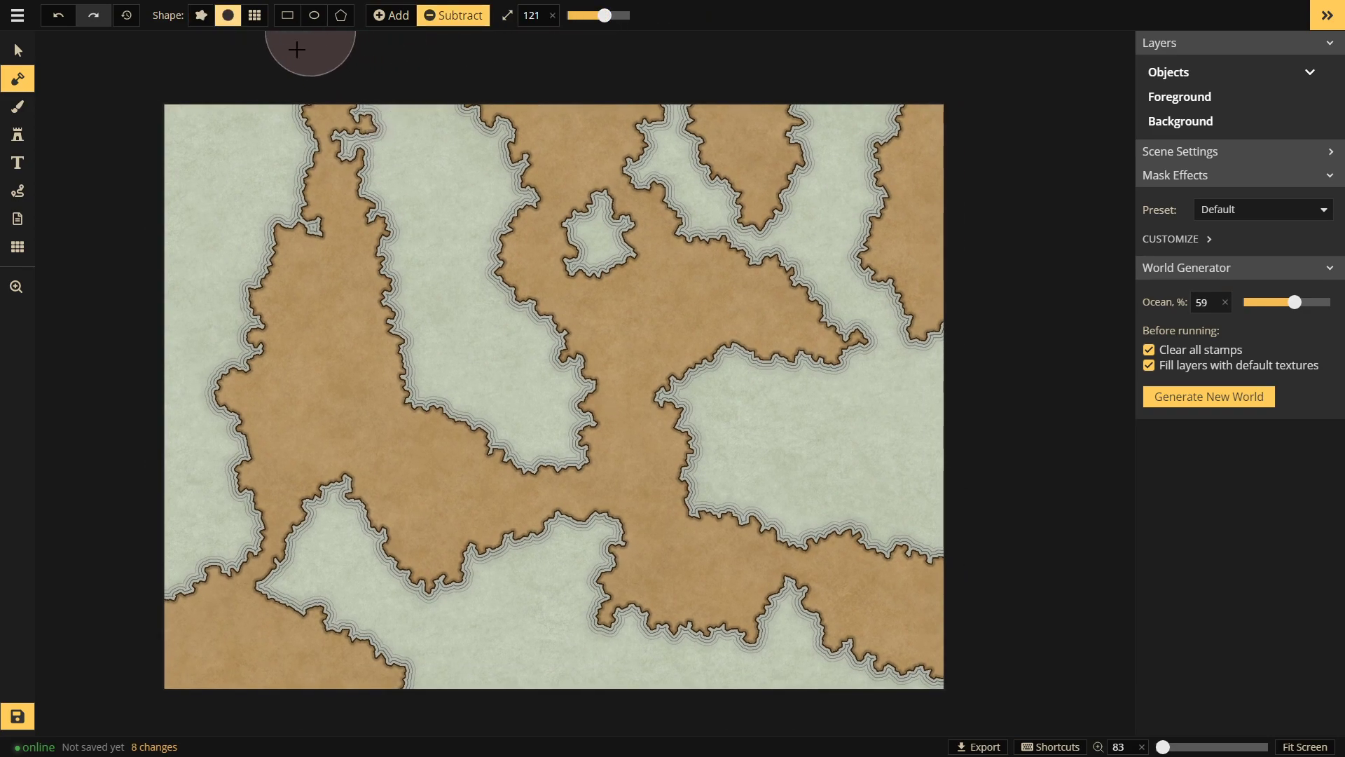
pyautogui.hotkey('ctrl', 'z')
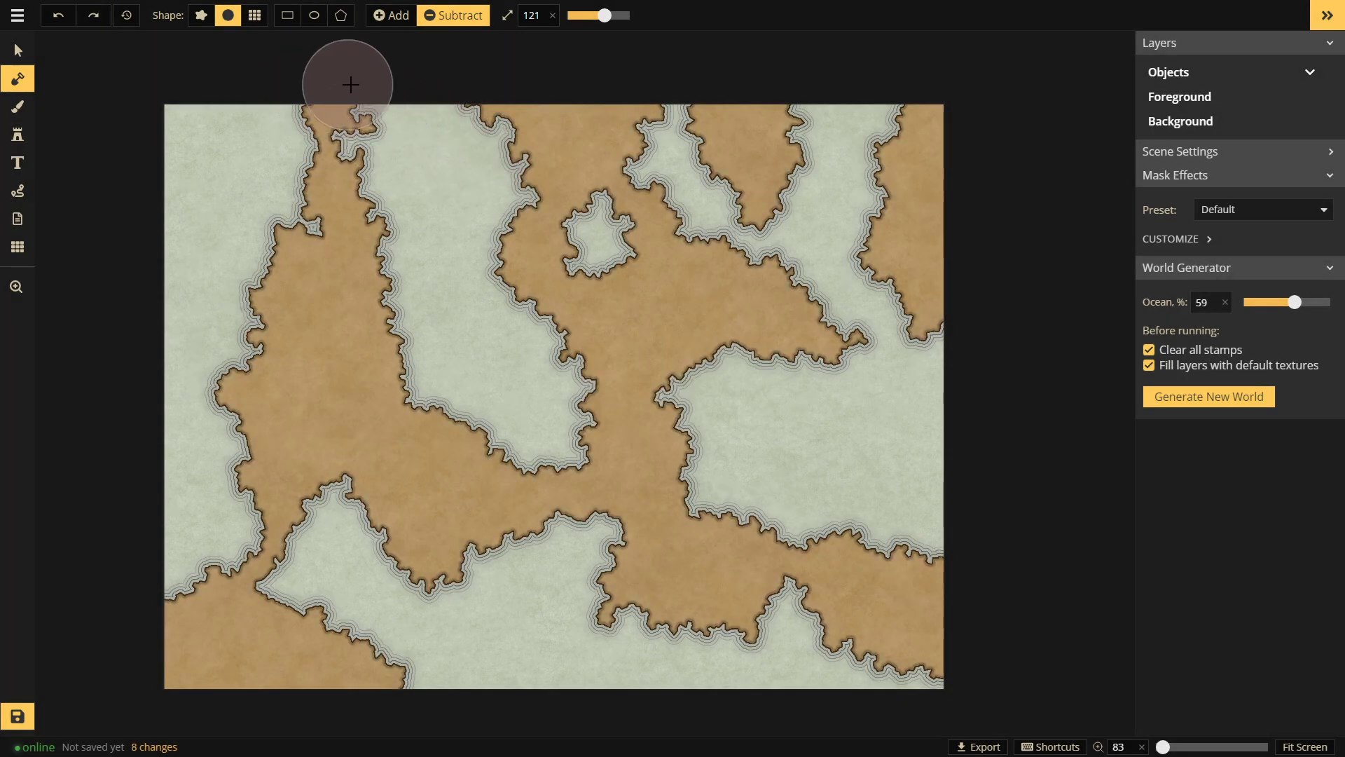
pyautogui.click(201, 16)
# Step: Erase land along the top, right and lower edges, cutting the land bridge into two islands
pyautogui.moveTo(383, 99); pyautogui.dragTo(269, 108)
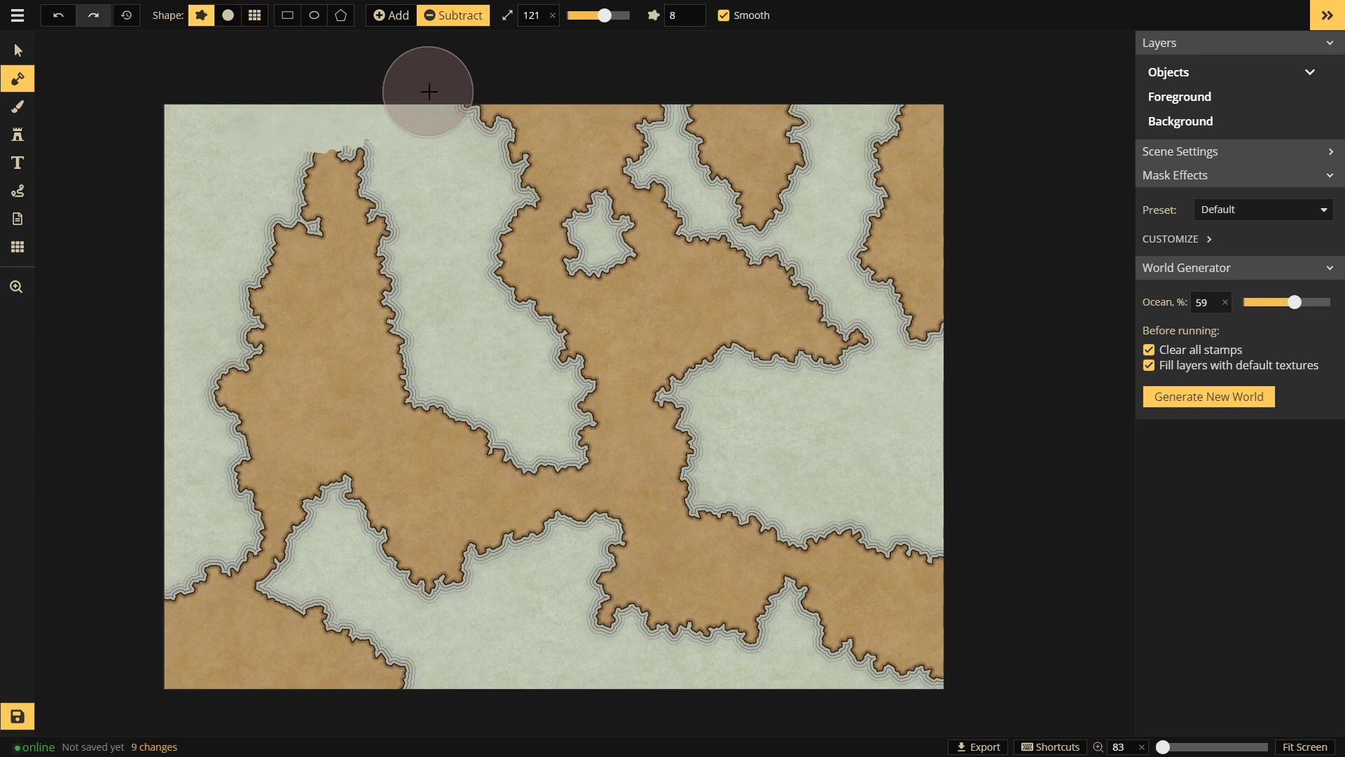
pyautogui.moveTo(421, 111); pyautogui.dragTo(942, 121)
pyautogui.moveTo(942, 229)
pyautogui.mouseDown()
pyautogui.moveTo(953, 479)
pyautogui.moveTo(942, 289)
pyautogui.moveTo(934, 268)
pyautogui.moveTo(892, 273)
pyautogui.moveTo(879, 158)
pyautogui.moveTo(749, 171)
pyautogui.moveTo(712, 156)
pyautogui.mouseUp()
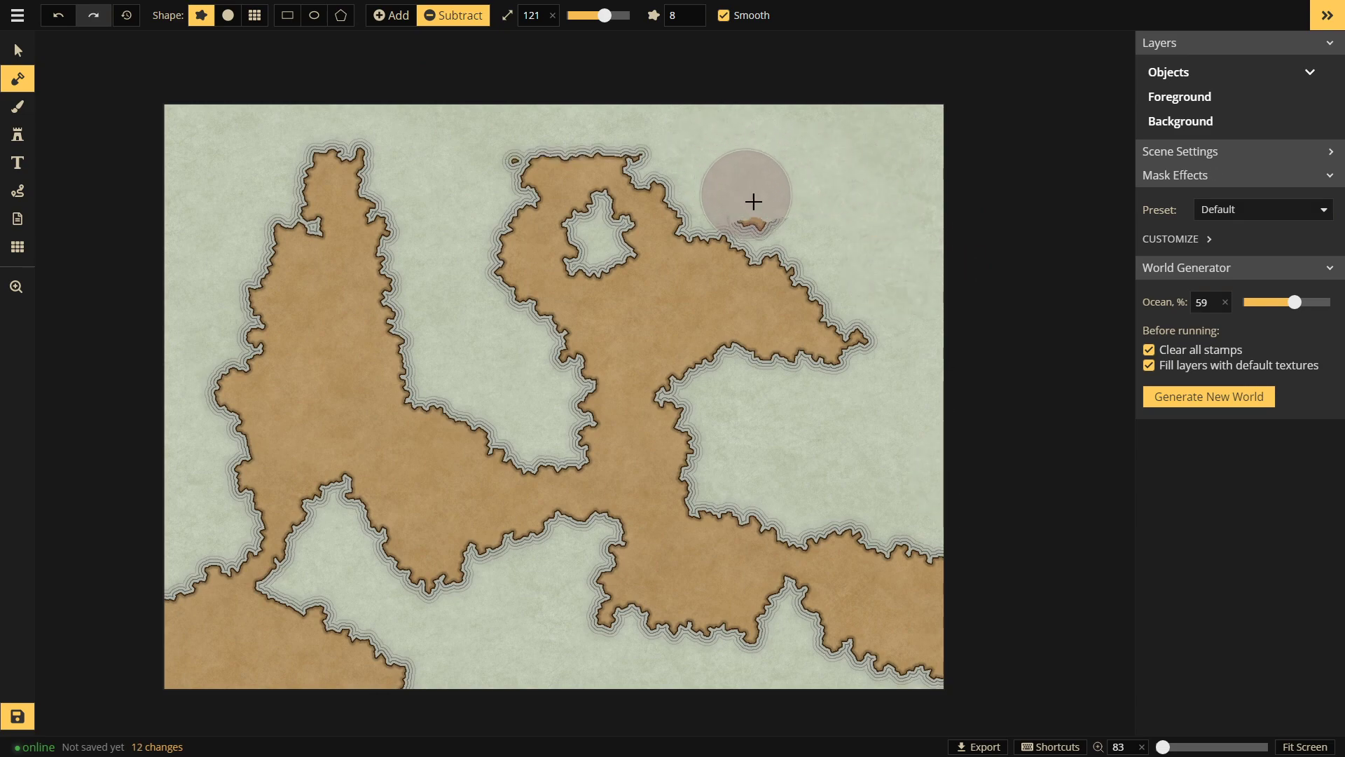
pyautogui.click(480, 133)
pyautogui.click(494, 137)
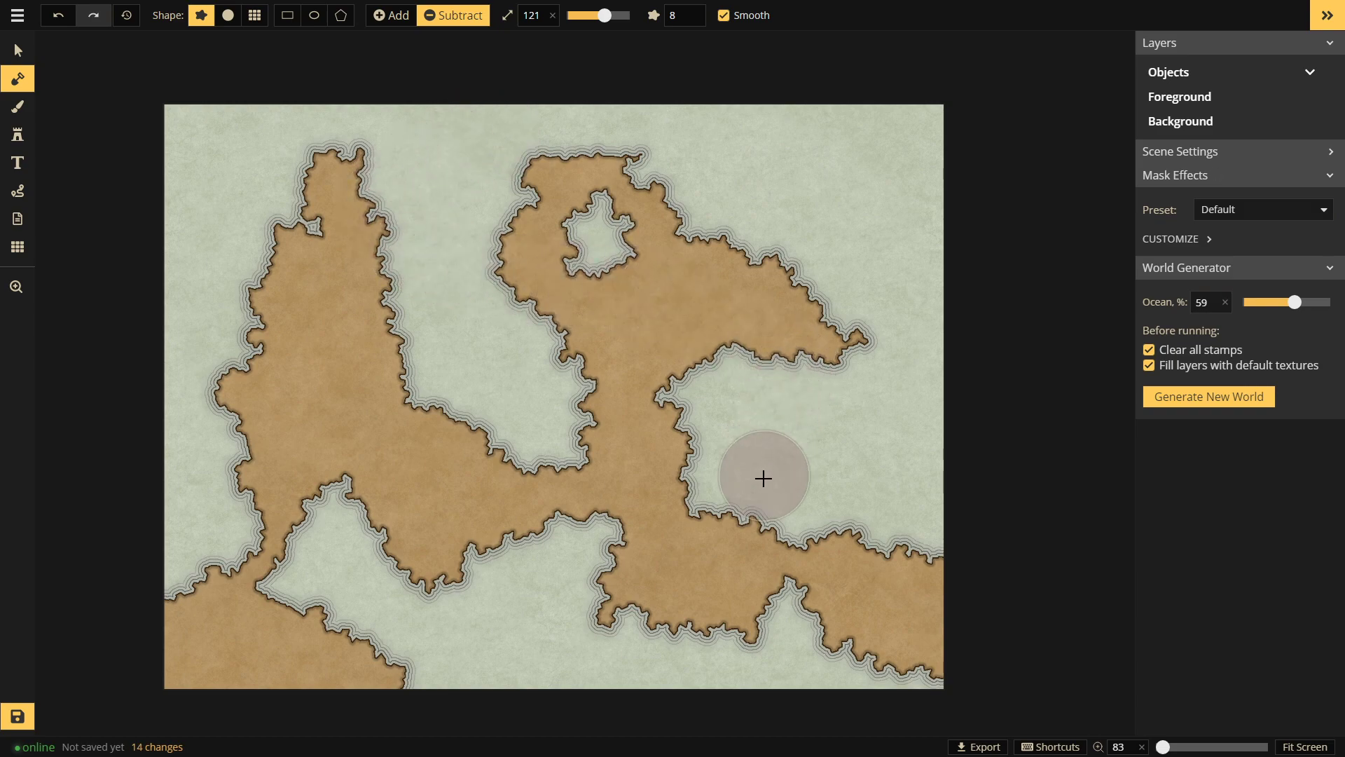
pyautogui.moveTo(873, 488)
pyautogui.mouseDown()
pyautogui.moveTo(919, 531)
pyautogui.moveTo(865, 719)
pyautogui.moveTo(960, 613)
pyautogui.mouseUp()
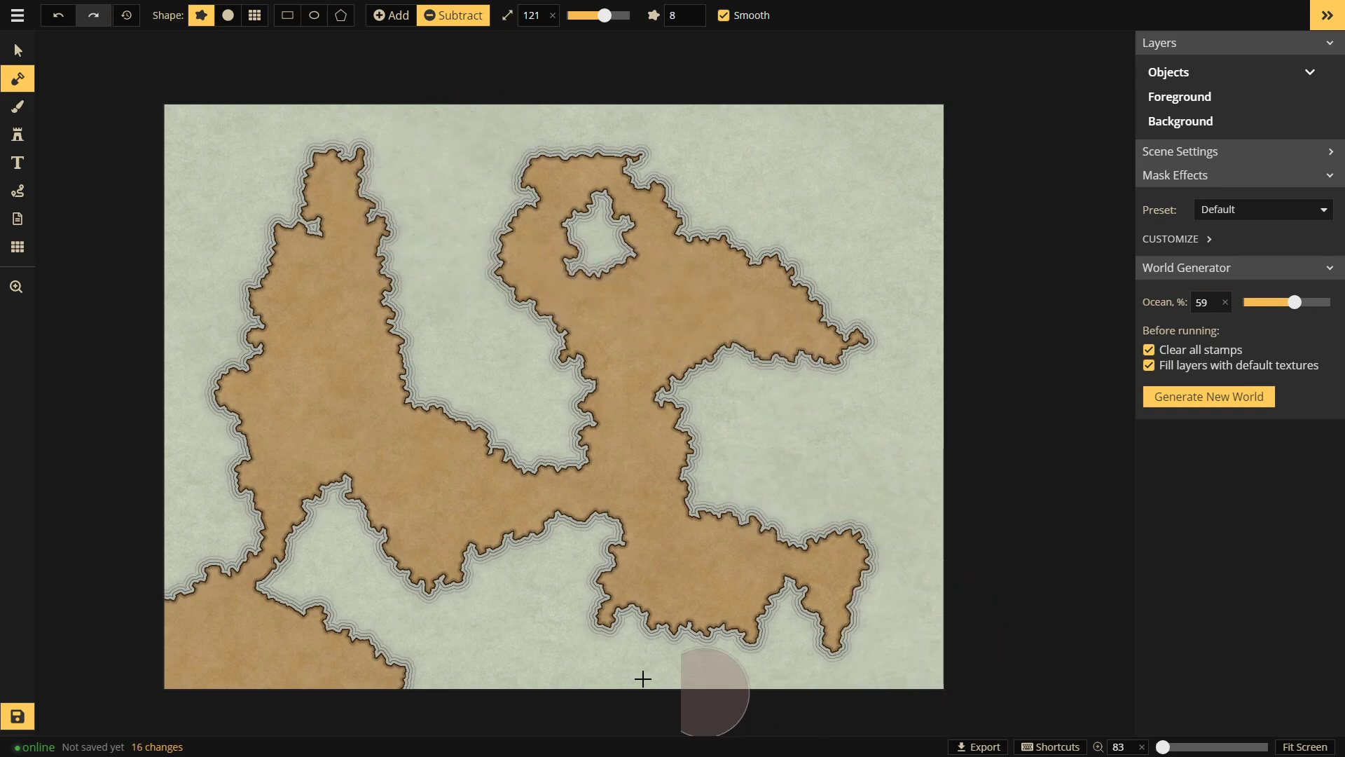
pyautogui.moveTo(290, 696)
pyautogui.mouseDown()
pyautogui.moveTo(225, 619)
pyautogui.moveTo(317, 651)
pyautogui.moveTo(202, 583)
pyautogui.moveTo(368, 662)
pyautogui.moveTo(450, 664)
pyautogui.moveTo(529, 573)
pyautogui.moveTo(521, 452)
pyautogui.moveTo(437, 411)
pyautogui.moveTo(521, 419)
pyautogui.moveTo(561, 465)
pyautogui.mouseUp()
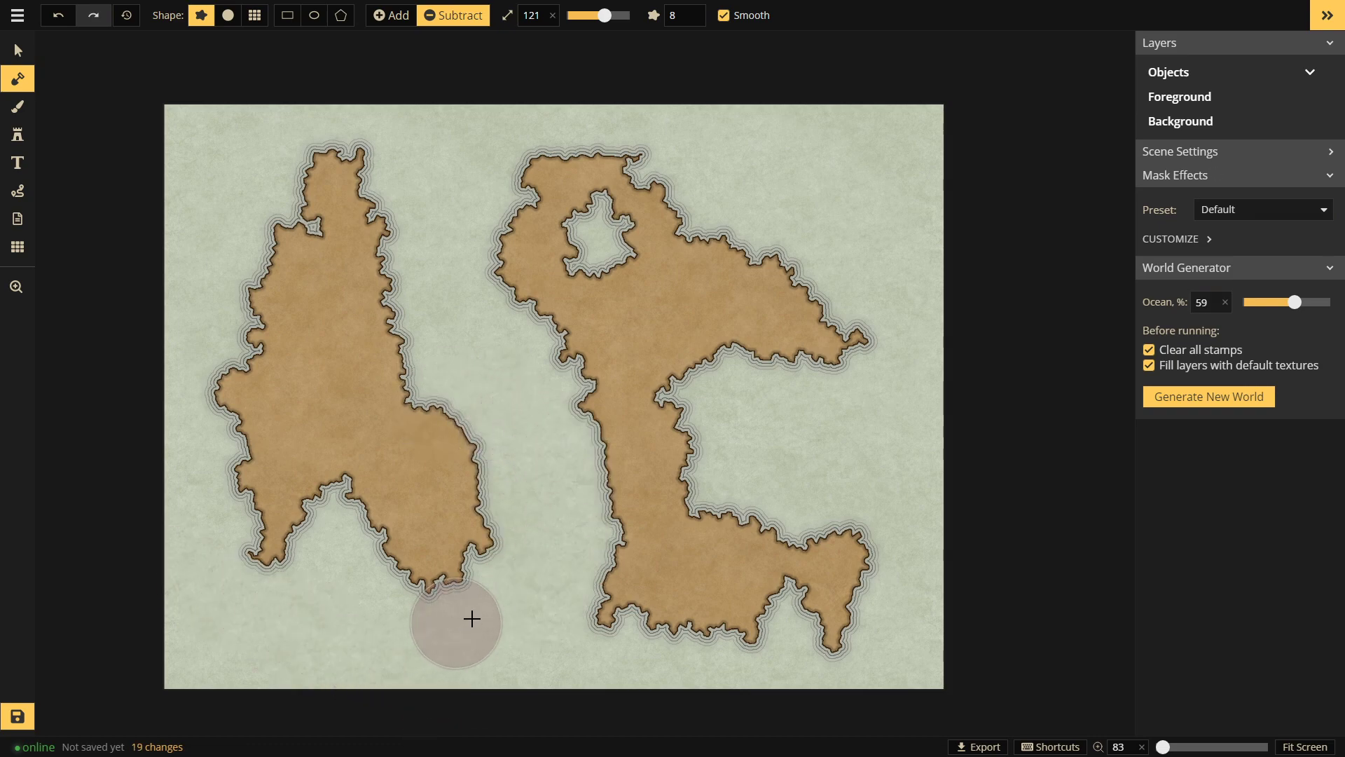
pyautogui.moveTo(706, 459)
pyautogui.mouseDown()
pyautogui.moveTo(724, 414)
pyautogui.moveTo(576, 434)
pyautogui.moveTo(720, 476)
pyautogui.moveTo(608, 531)
pyautogui.moveTo(620, 571)
pyautogui.moveTo(685, 608)
pyautogui.moveTo(923, 622)
pyautogui.moveTo(923, 605)
pyautogui.moveTo(775, 590)
pyautogui.moveTo(817, 605)
pyautogui.moveTo(588, 630)
pyautogui.moveTo(560, 616)
pyautogui.mouseUp()
# Step: Try adding a lower-right island, undo those strokes, and shrink the brush
pyautogui.click(394, 15)
pyautogui.moveTo(778, 478)
pyautogui.mouseDown()
pyautogui.moveTo(711, 635)
pyautogui.moveTo(768, 589)
pyautogui.moveTo(795, 475)
pyautogui.moveTo(769, 533)
pyautogui.moveTo(730, 551)
pyautogui.moveTo(883, 544)
pyautogui.mouseUp()
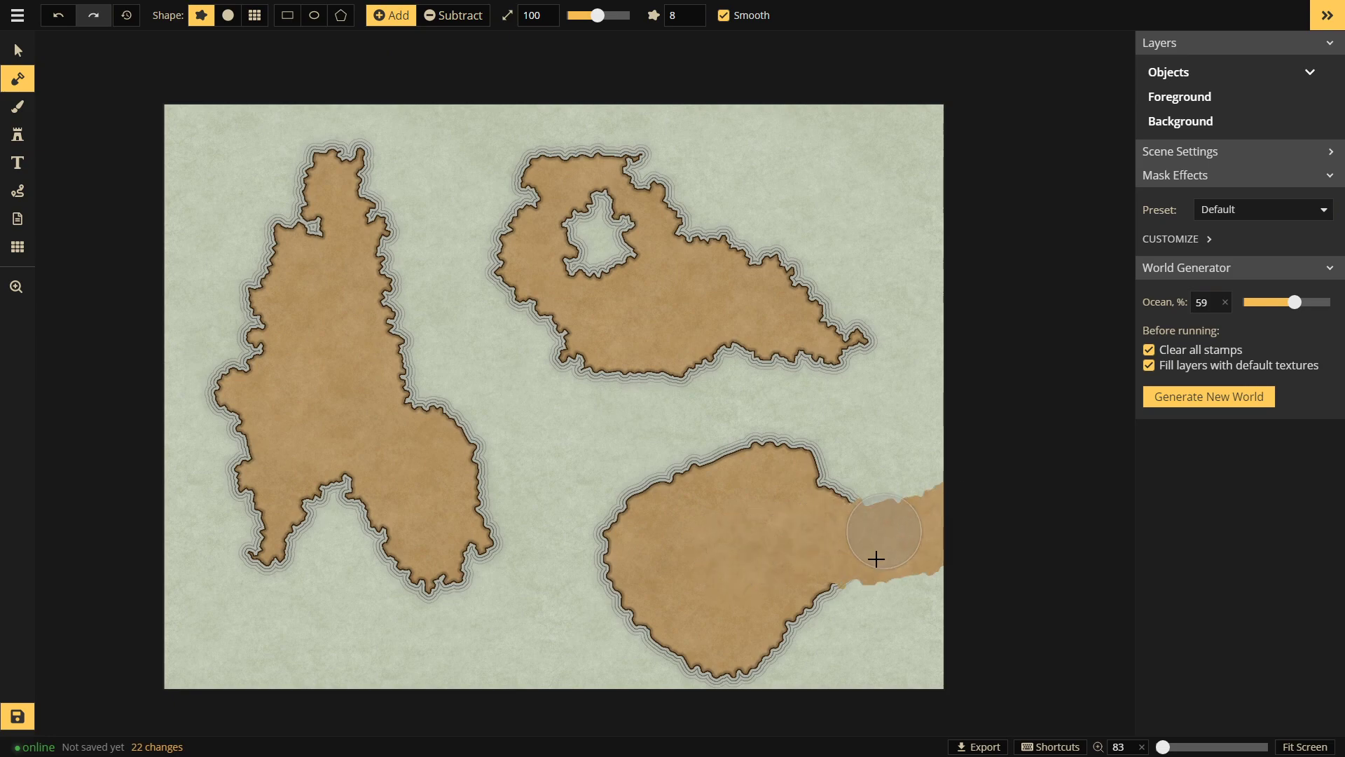
pyautogui.hotkey('ctrl', 'z')
pyautogui.hotkey('ctrl', 'z')
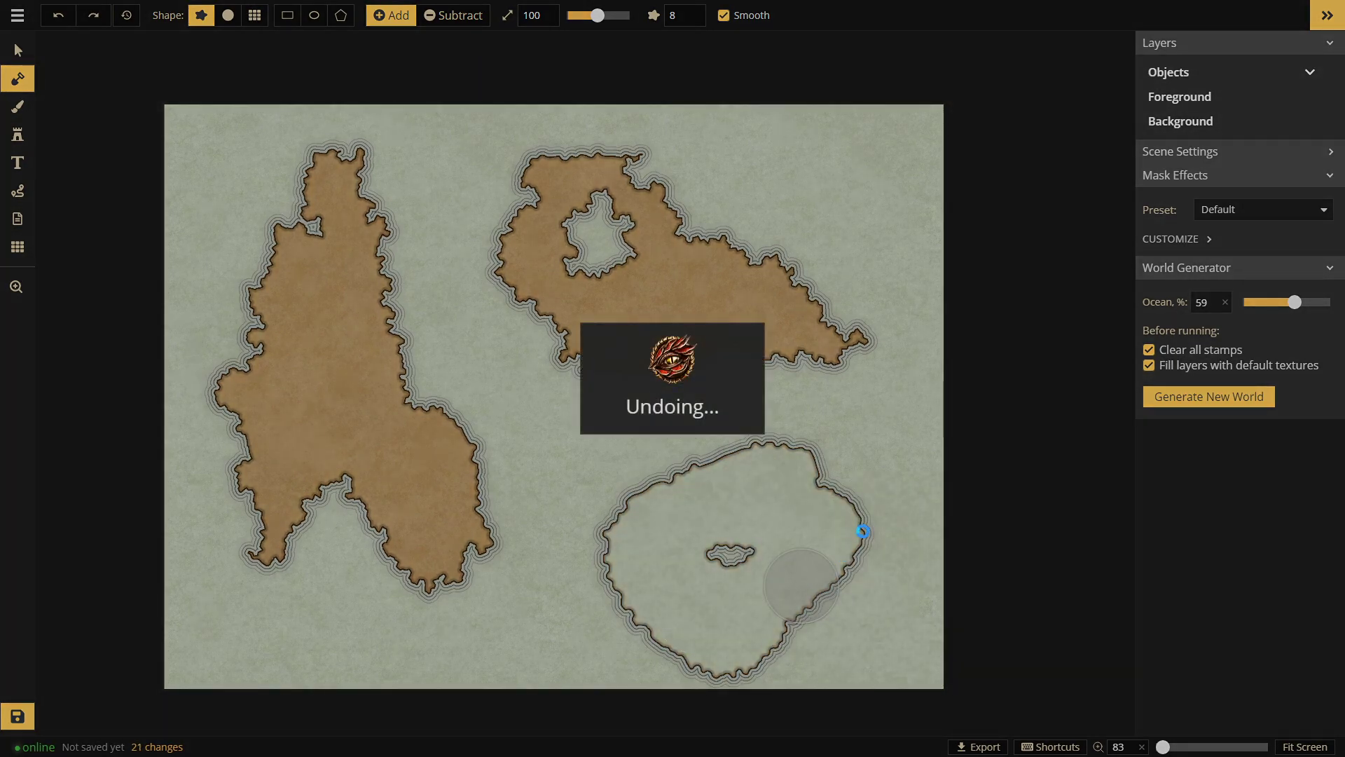
pyautogui.moveTo(648, 456)
pyautogui.mouseDown()
pyautogui.moveTo(732, 444)
pyautogui.moveTo(664, 435)
pyautogui.moveTo(707, 462)
pyautogui.moveTo(682, 523)
pyautogui.moveTo(850, 572)
pyautogui.moveTo(864, 562)
pyautogui.moveTo(694, 591)
pyautogui.moveTo(639, 632)
pyautogui.moveTo(808, 603)
pyautogui.moveTo(773, 624)
pyautogui.moveTo(874, 621)
pyautogui.mouseUp()
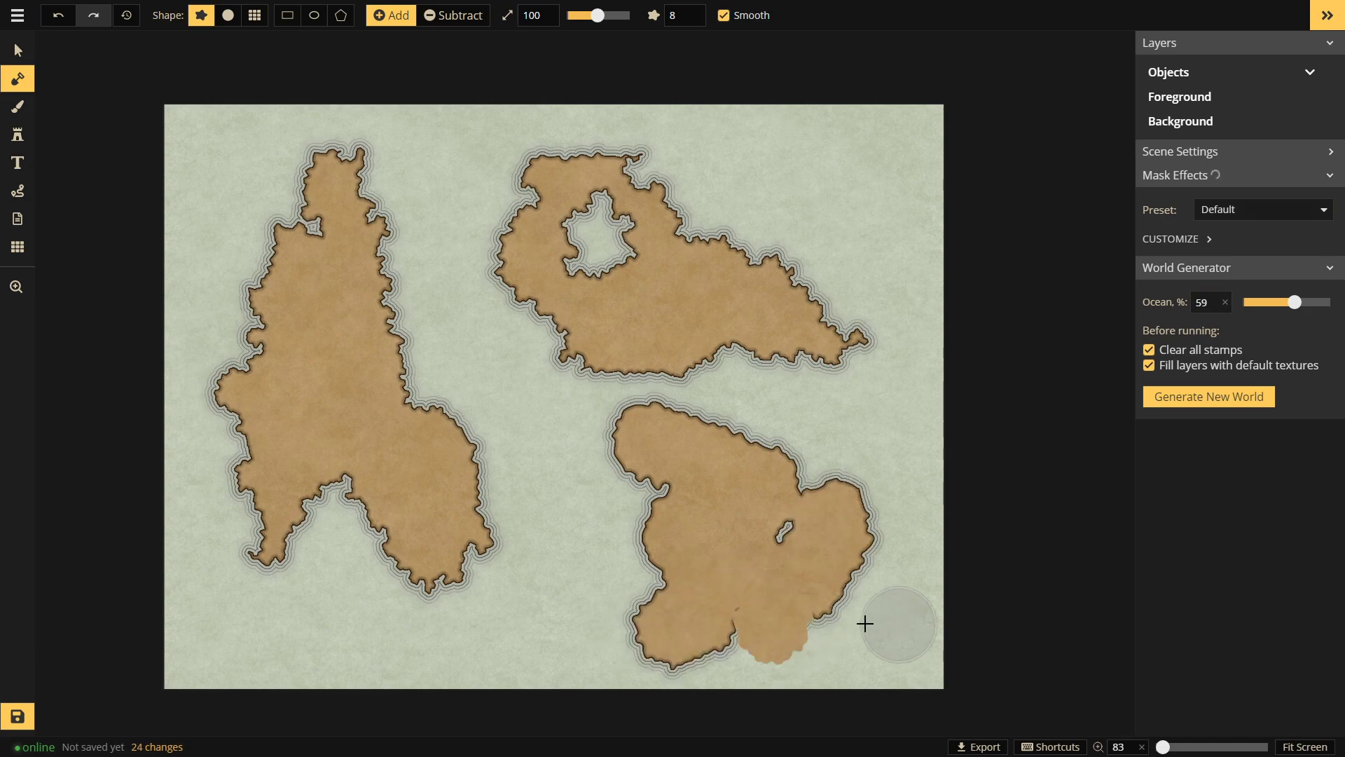
pyautogui.hotkey('ctrl', 'z')
pyautogui.hotkey('ctrl', 'z')
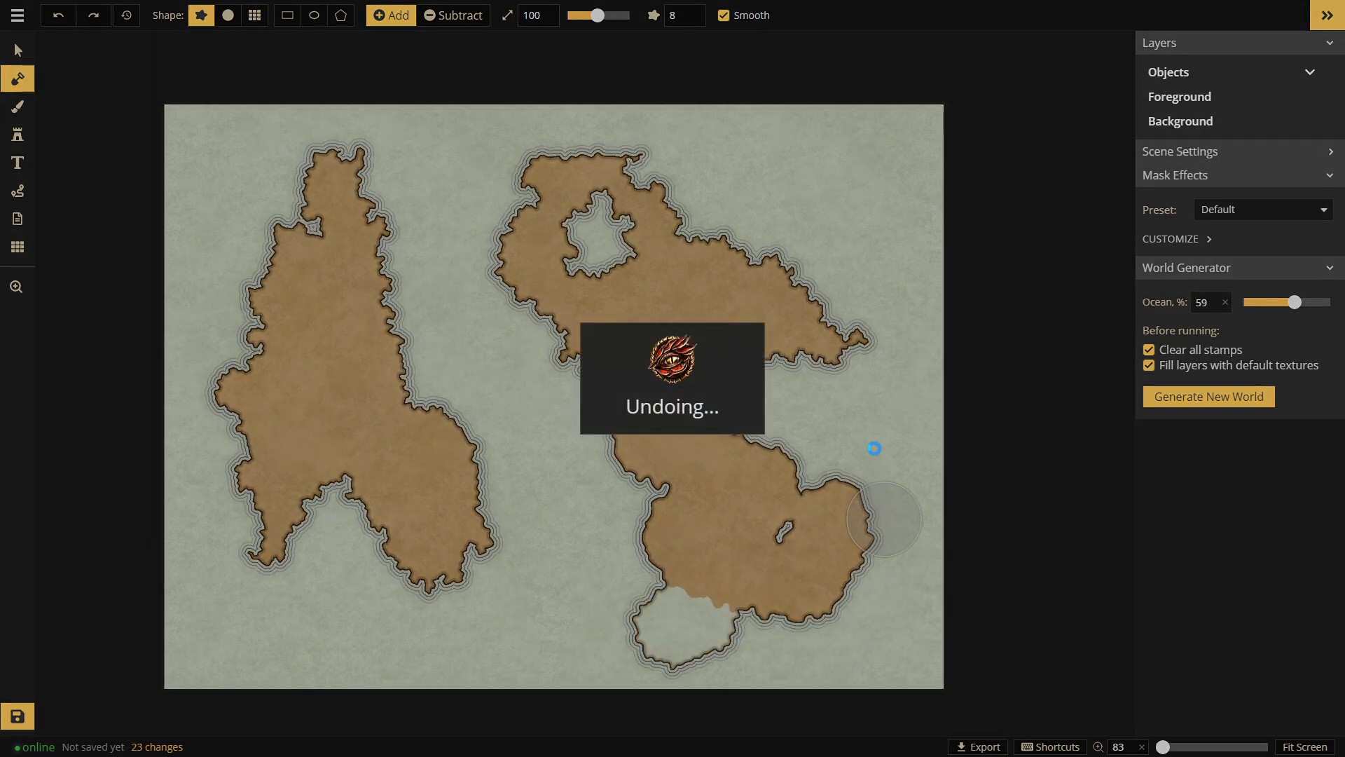
pyautogui.hotkey('ctrl', 'z')
pyautogui.hotkey('ctrl', 'z')
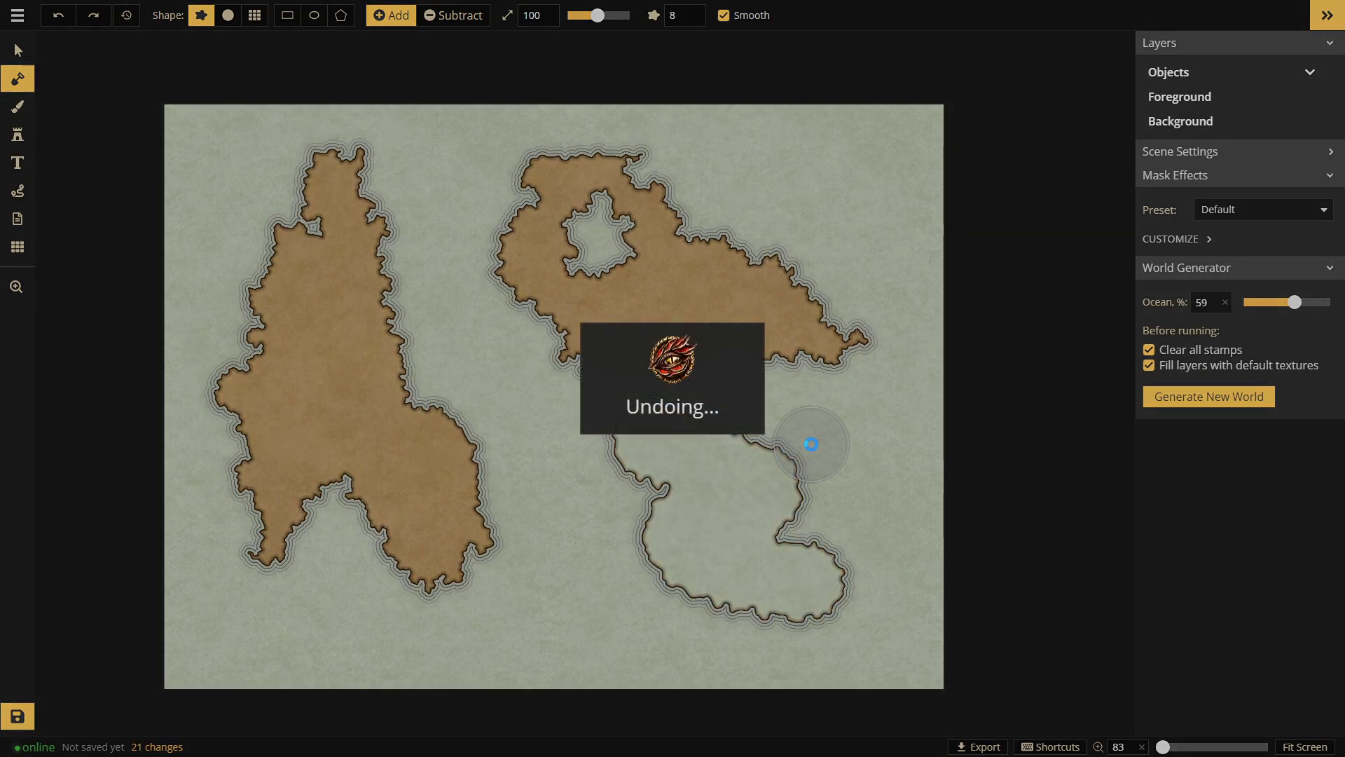
pyautogui.scroll(1, 611, 452)
pyautogui.press('[')
pyautogui.press('[')
pyautogui.press('[')
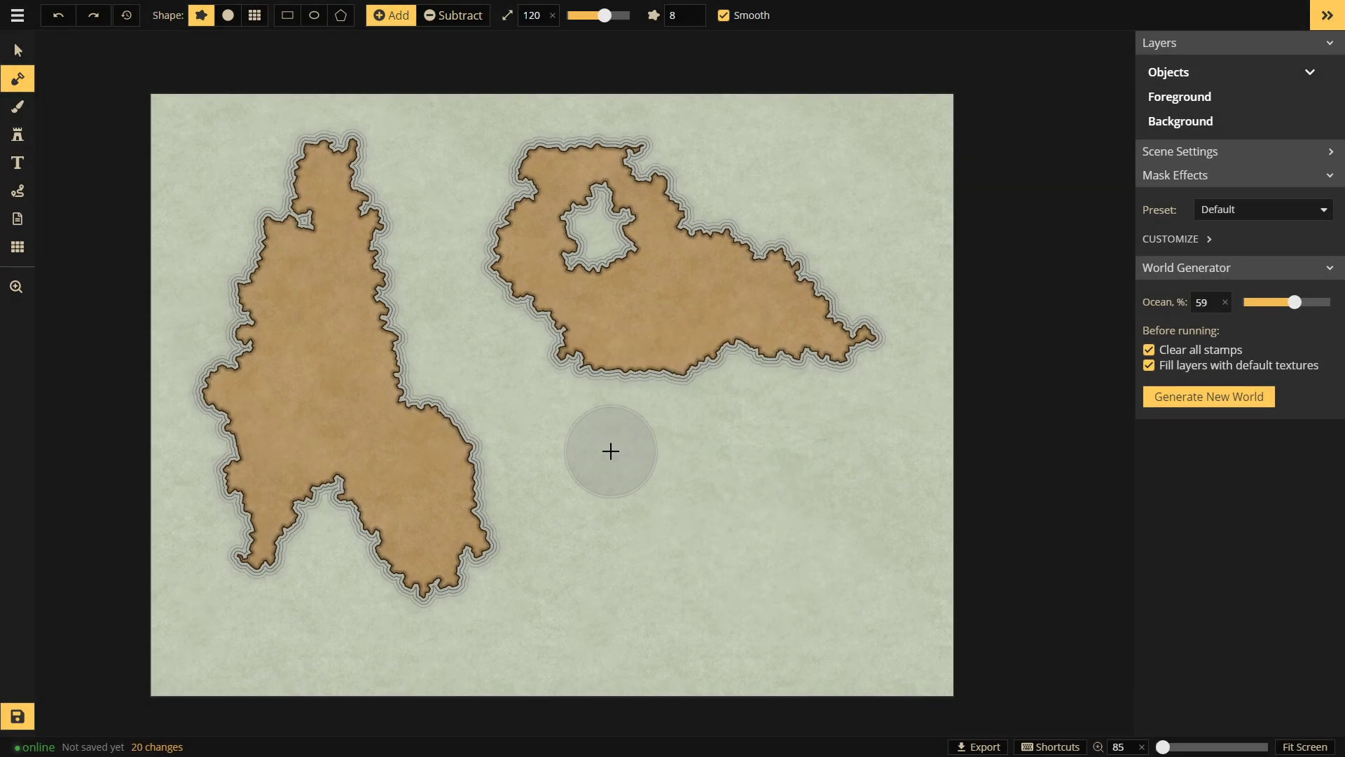
# Step: Paint a looping island in the lower middle, undo it, and generate a fresh world
pyautogui.moveTo(612, 453)
pyautogui.mouseDown()
pyautogui.moveTo(669, 445)
pyautogui.moveTo(735, 460)
pyautogui.moveTo(747, 510)
pyautogui.moveTo(718, 525)
pyautogui.moveTo(719, 564)
pyautogui.moveTo(763, 568)
pyautogui.moveTo(730, 639)
pyautogui.moveTo(576, 641)
pyautogui.moveTo(524, 628)
pyautogui.moveTo(600, 465)
pyautogui.moveTo(659, 451)
pyautogui.mouseUp()
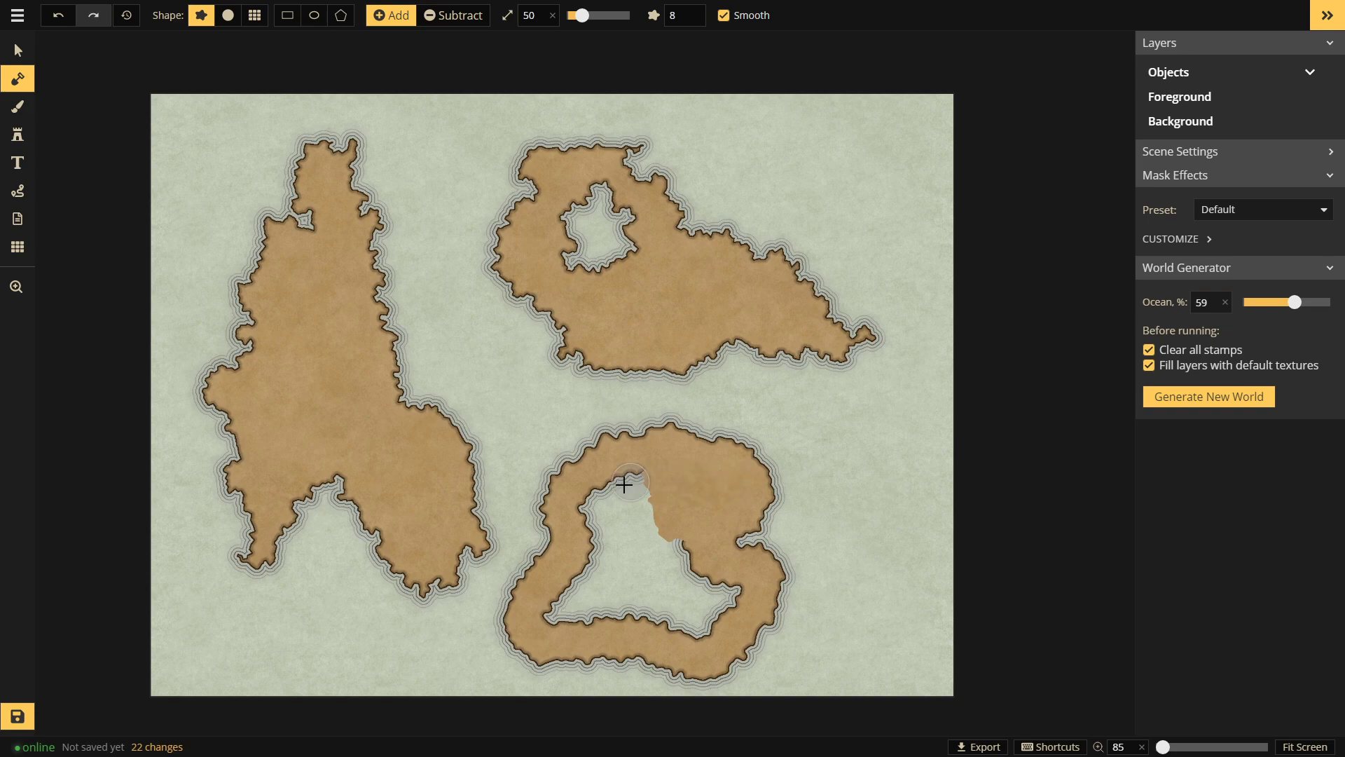
pyautogui.moveTo(628, 483); pyautogui.dragTo(597, 528)
pyautogui.moveTo(587, 575)
pyautogui.mouseDown()
pyautogui.moveTo(562, 616)
pyautogui.moveTo(553, 620)
pyautogui.moveTo(573, 574)
pyautogui.moveTo(535, 603)
pyautogui.moveTo(671, 605)
pyautogui.mouseUp()
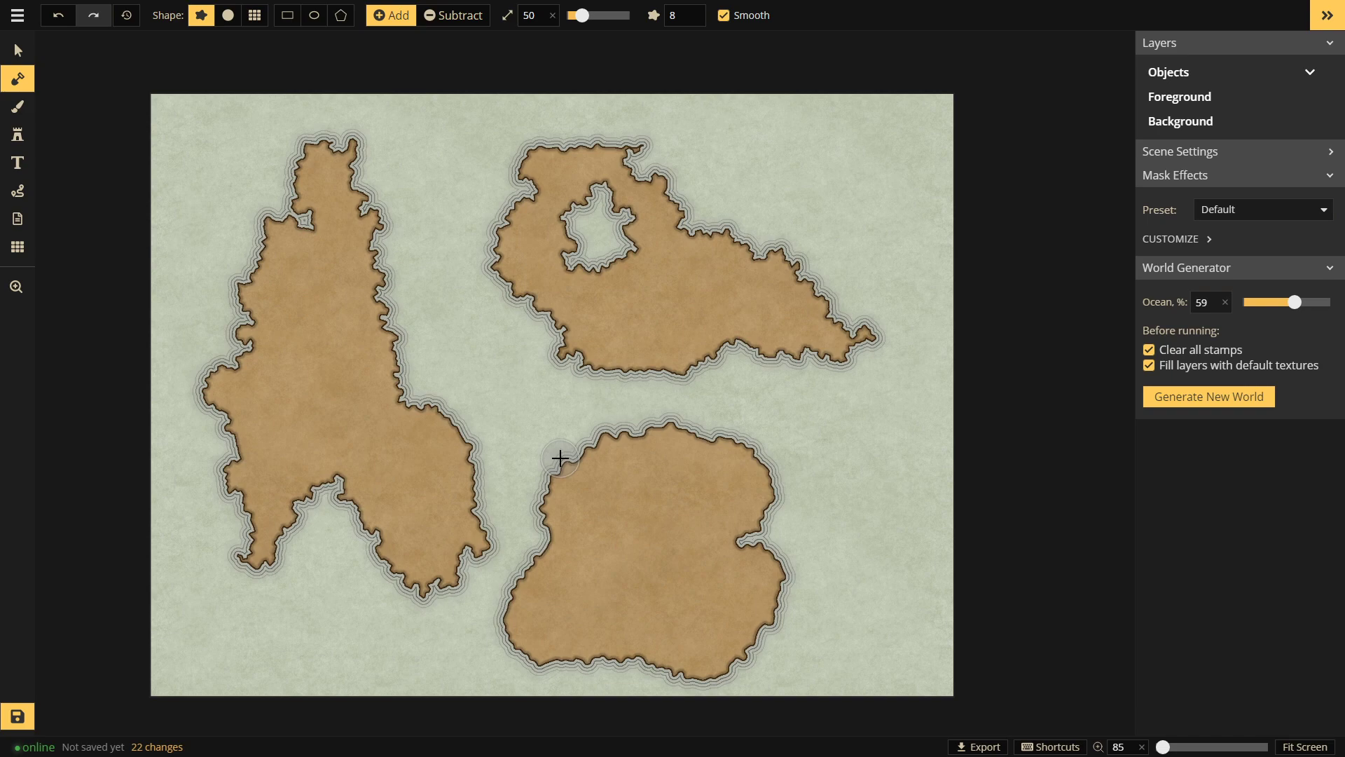
pyautogui.hotkey('ctrl', 'z')
pyautogui.hotkey('ctrl', 'z')
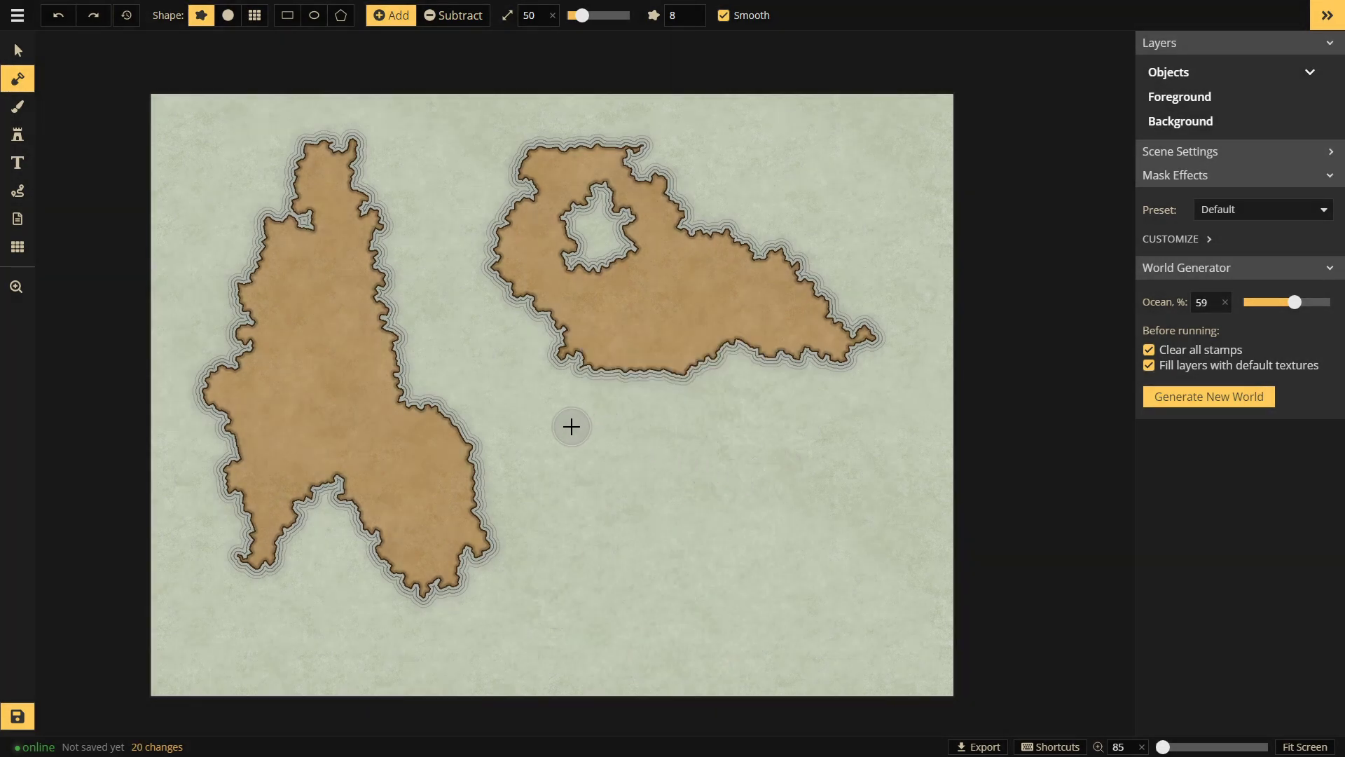
pyautogui.click(1165, 401)
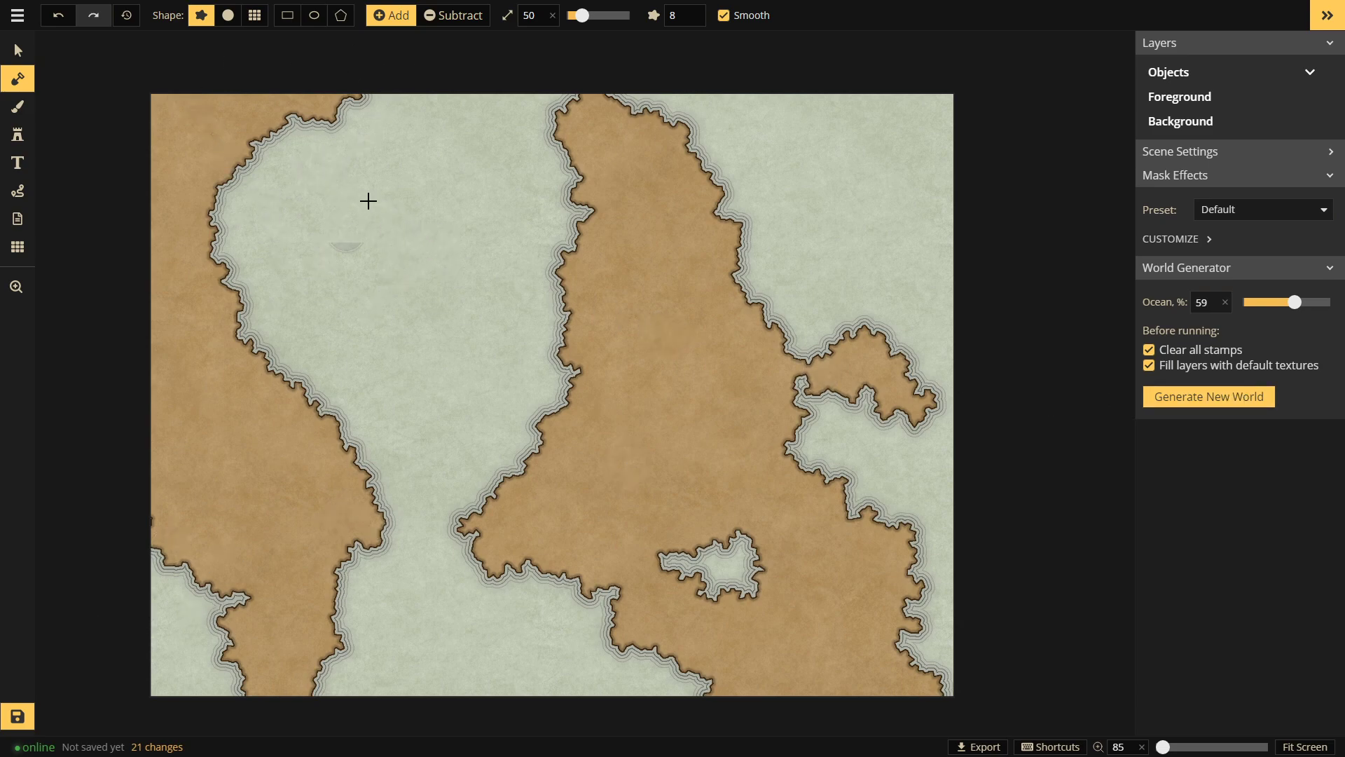
# Step: Regenerate the world twice more, landing on a long diagonal central landmass
pyautogui.click(1239, 393)
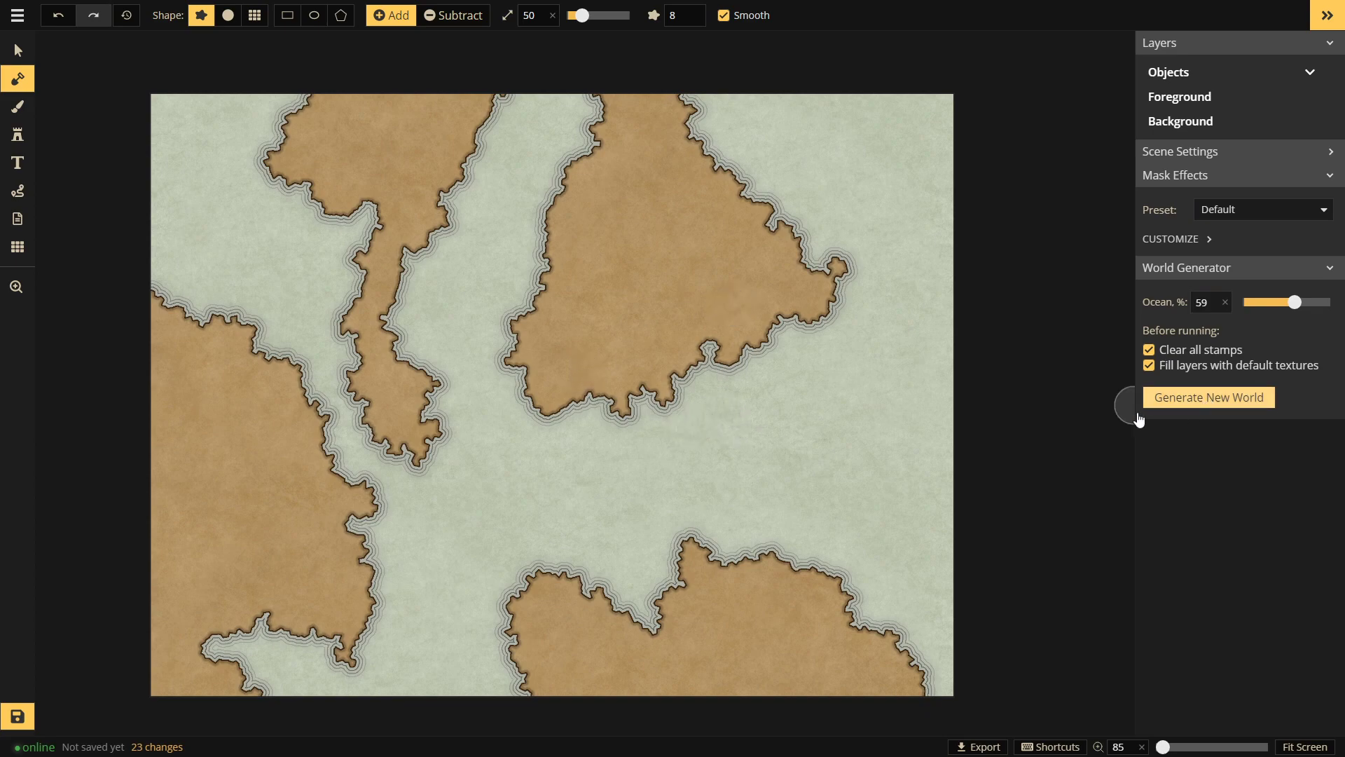
pyautogui.click(1183, 399)
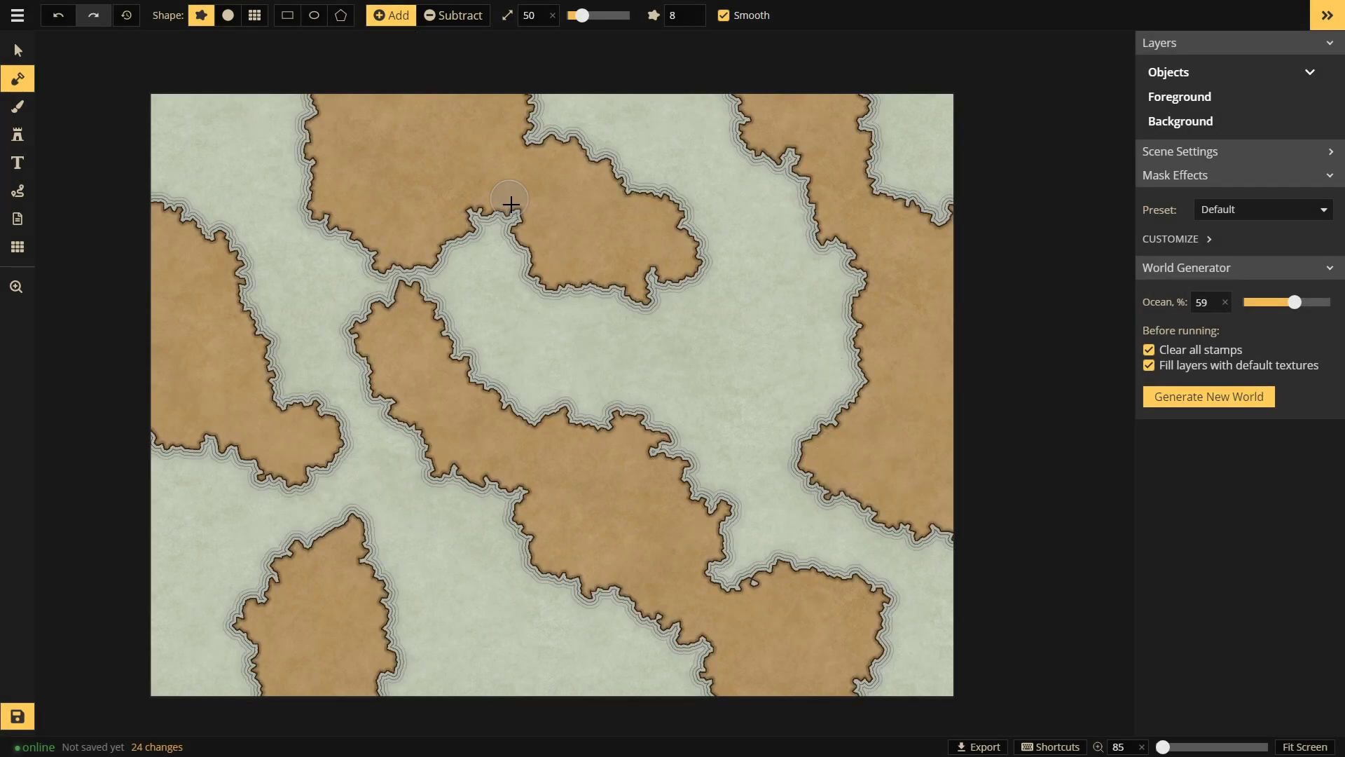
pyautogui.scroll(1, 511, 206)
# Step: Enlarge the land brush to 81, fill the central lake, and carve water along the continent's top
pyautogui.moveTo(600, 23); pyautogui.dragTo(592, 15)
pyautogui.moveTo(567, 234)
pyautogui.mouseDown()
pyautogui.moveTo(431, 279)
pyautogui.moveTo(391, 308)
pyautogui.moveTo(495, 267)
pyautogui.moveTo(591, 264)
pyautogui.moveTo(614, 414)
pyautogui.moveTo(661, 386)
pyautogui.moveTo(618, 368)
pyautogui.moveTo(510, 271)
pyautogui.moveTo(566, 404)
pyautogui.mouseUp()
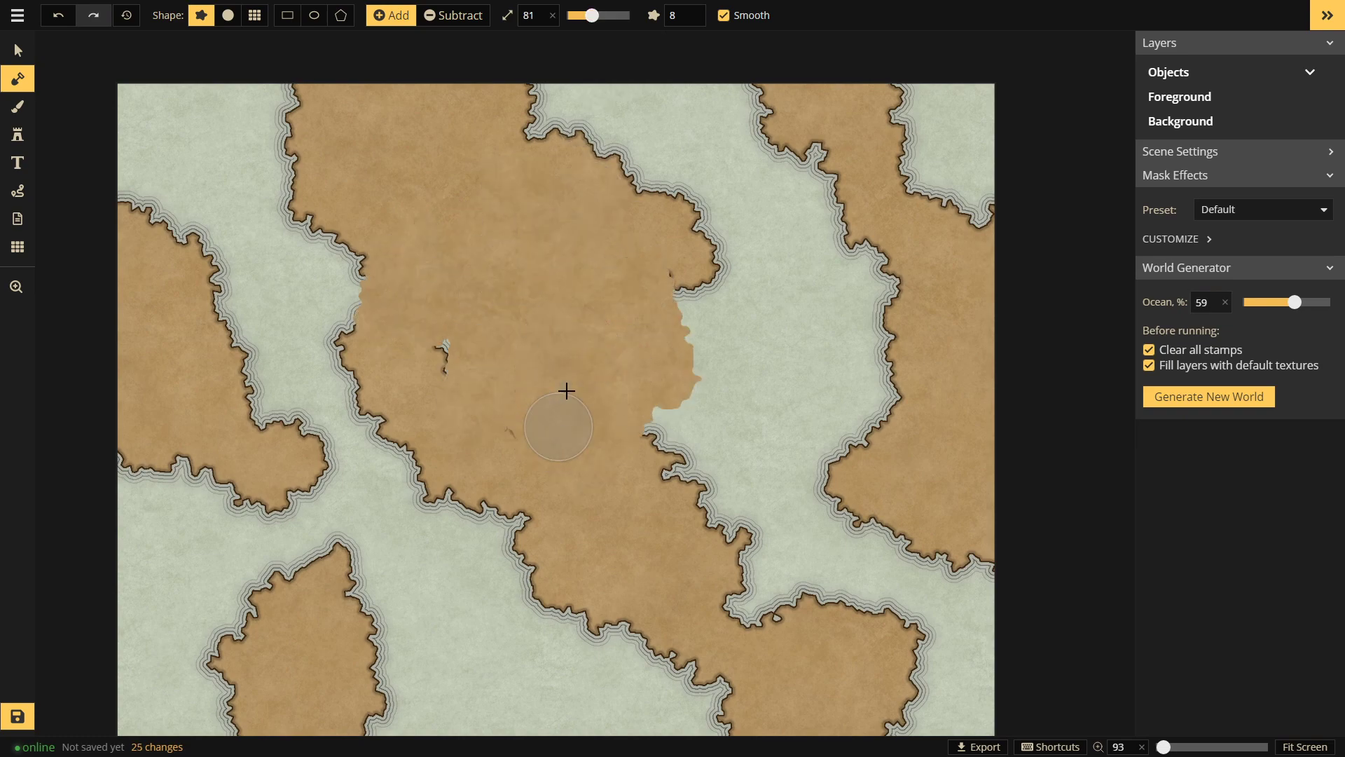
pyautogui.click(431, 15)
pyautogui.moveTo(570, 96)
pyautogui.mouseDown()
pyautogui.moveTo(336, 108)
pyautogui.moveTo(271, 293)
pyautogui.moveTo(433, 135)
pyautogui.moveTo(302, 111)
pyautogui.moveTo(224, 213)
pyautogui.moveTo(328, 141)
pyautogui.moveTo(292, 215)
pyautogui.moveTo(427, 156)
pyautogui.moveTo(438, 133)
pyautogui.moveTo(494, 142)
pyautogui.mouseUp()
pyautogui.click(390, 15)
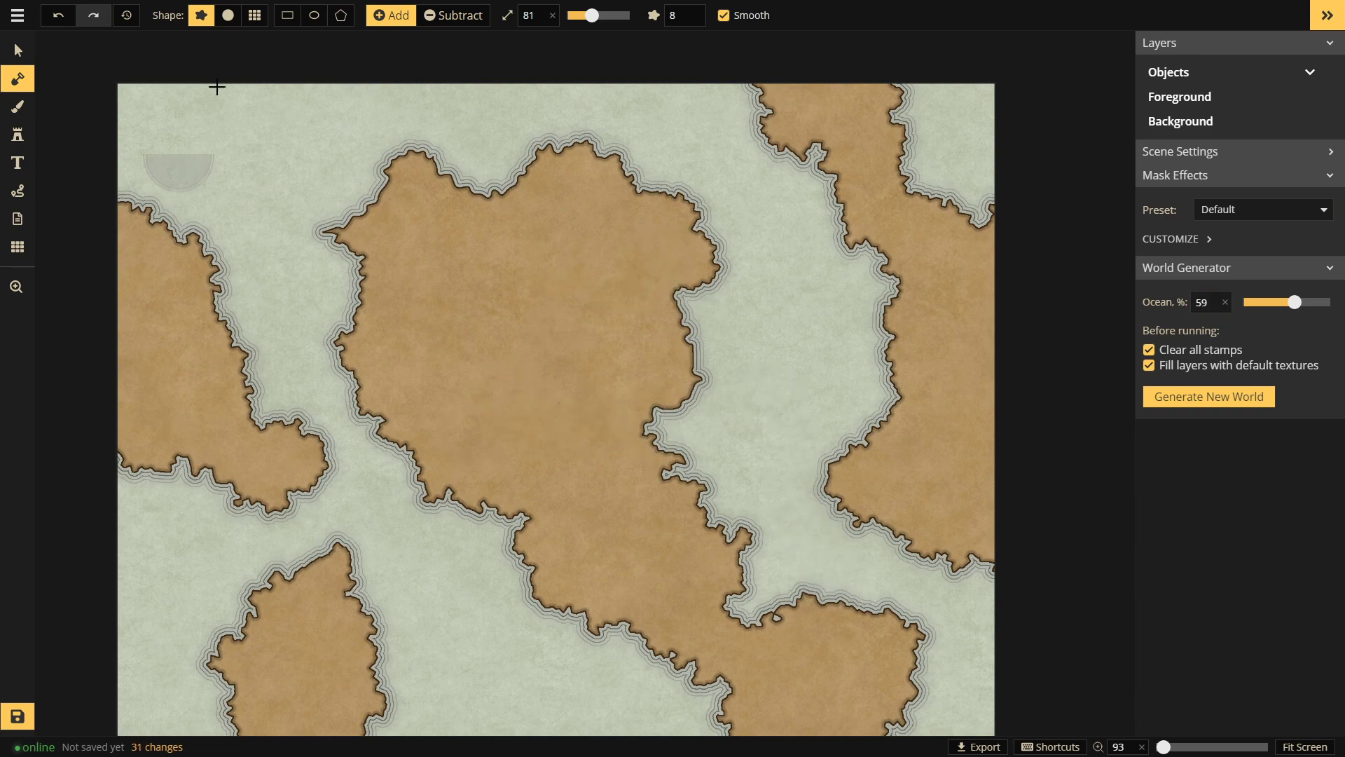
pyautogui.click(449, 16)
# Step: Carve the western land into small islands and trim the lower-left island's bottom
pyautogui.moveTo(156, 181)
pyautogui.mouseDown()
pyautogui.moveTo(116, 414)
pyautogui.moveTo(135, 543)
pyautogui.mouseUp()
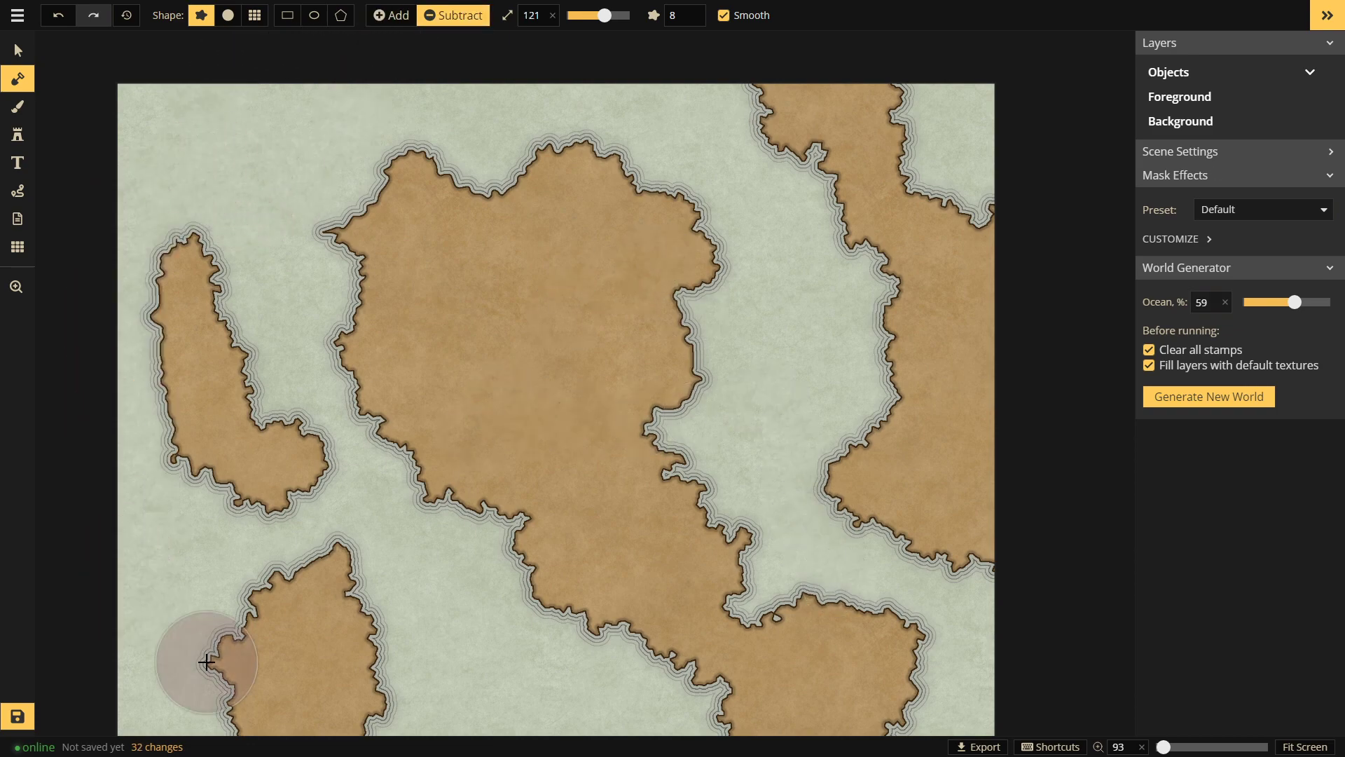
pyautogui.moveTo(127, 425); pyautogui.dragTo(264, 279)
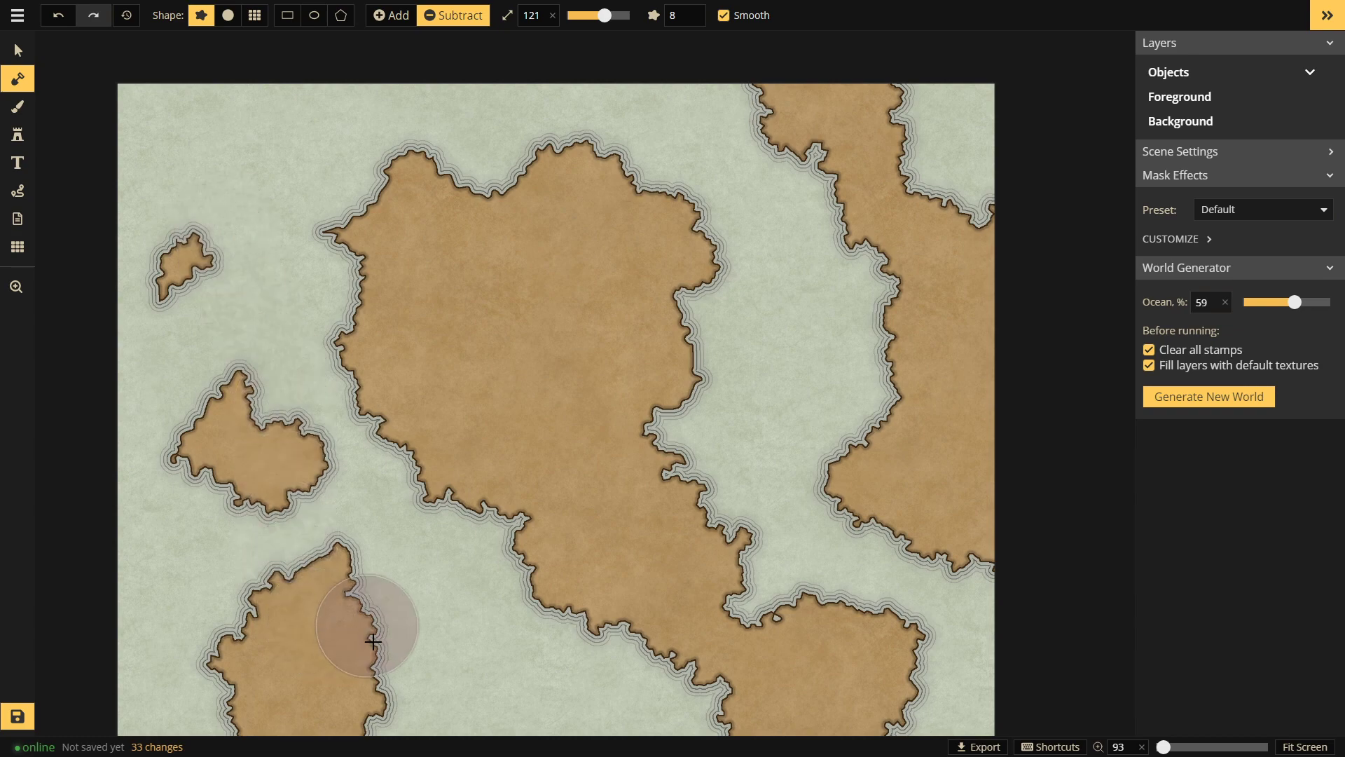
pyautogui.press('space')
pyautogui.moveTo(821, 496)
pyautogui.mouseDown()
pyautogui.moveTo(707, 335)
pyautogui.moveTo(790, 336)
pyautogui.mouseUp()
pyautogui.moveTo(385, 549)
pyautogui.mouseDown()
pyautogui.moveTo(141, 492)
pyautogui.moveTo(267, 516)
pyautogui.moveTo(171, 463)
pyautogui.moveTo(282, 592)
pyautogui.mouseUp()
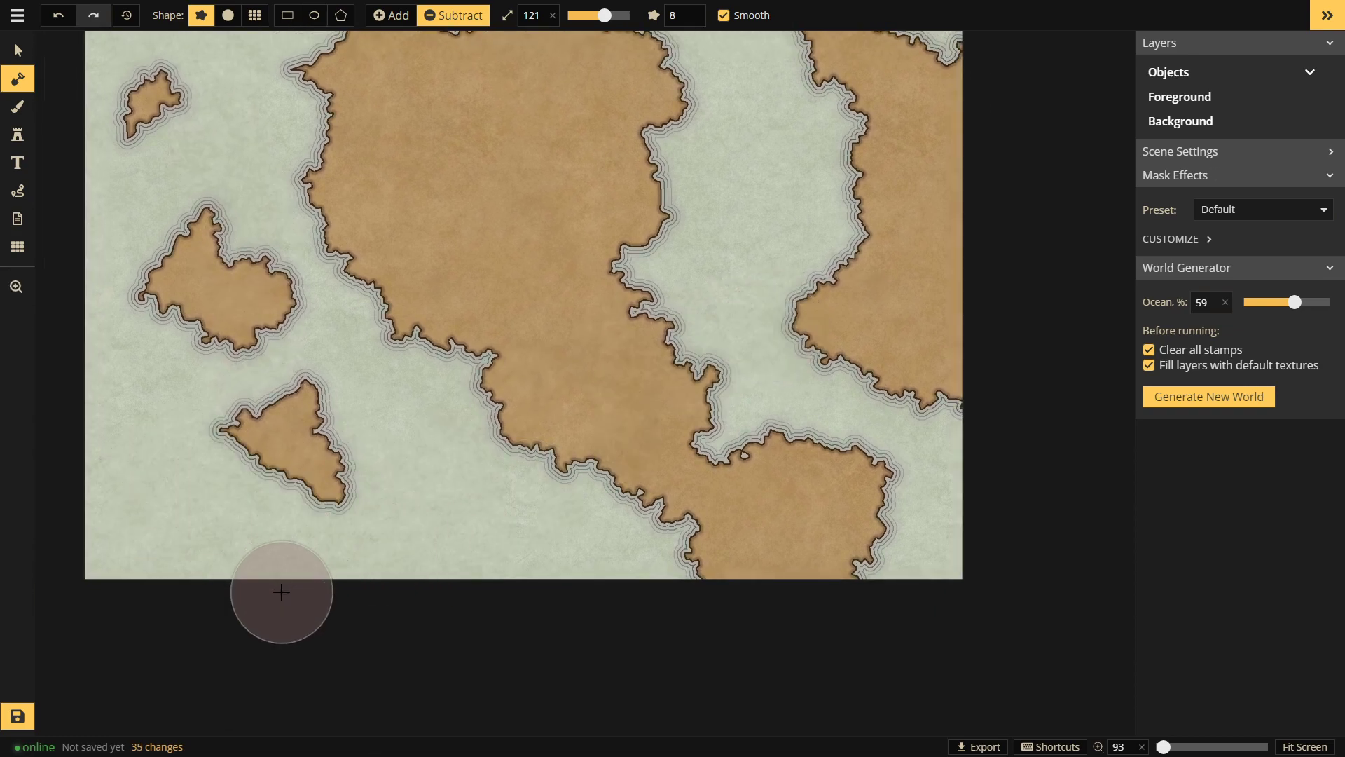
pyautogui.press('space')
pyautogui.moveTo(501, 484); pyautogui.dragTo(337, 633)
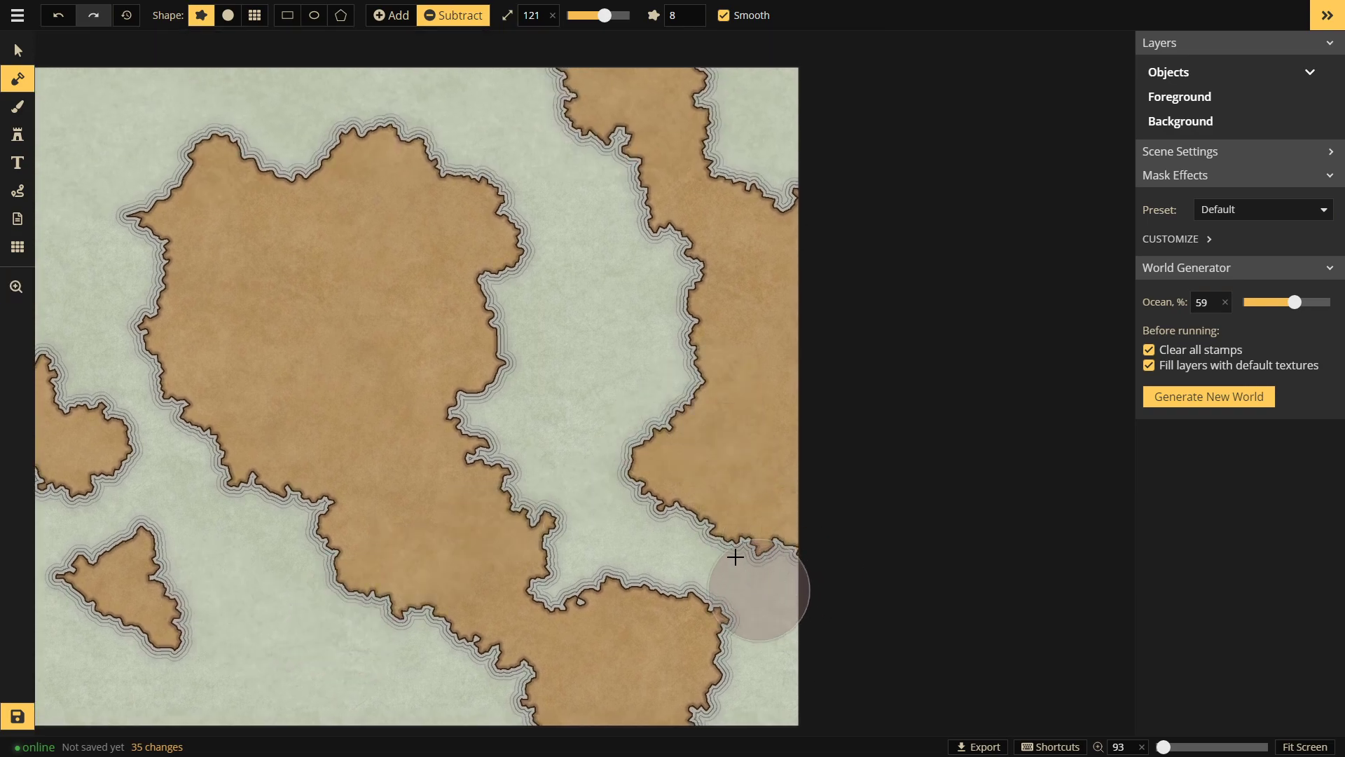
pyautogui.moveTo(754, 538); pyautogui.dragTo(711, 470)
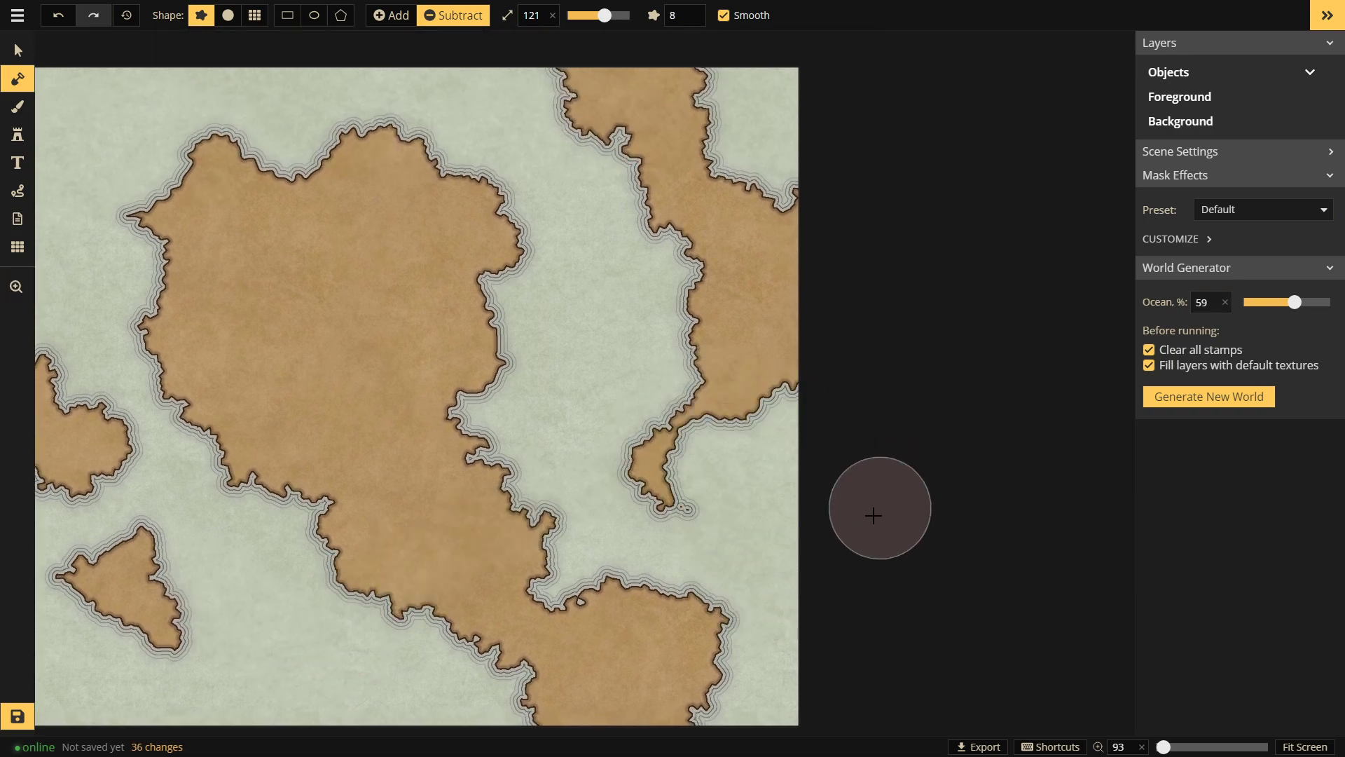
pyautogui.hotkey('ctrl', 'z')
# Step: Erase the eastern land, its small islands, and the central continent's southeastern lobe
pyautogui.moveTo(570, 93)
pyautogui.mouseDown()
pyautogui.moveTo(780, 84)
pyautogui.moveTo(759, 120)
pyautogui.moveTo(782, 440)
pyautogui.moveTo(685, 540)
pyautogui.mouseUp()
pyautogui.click(789, 533)
pyautogui.click(783, 396)
pyautogui.moveTo(669, 260); pyautogui.dragTo(877, 126)
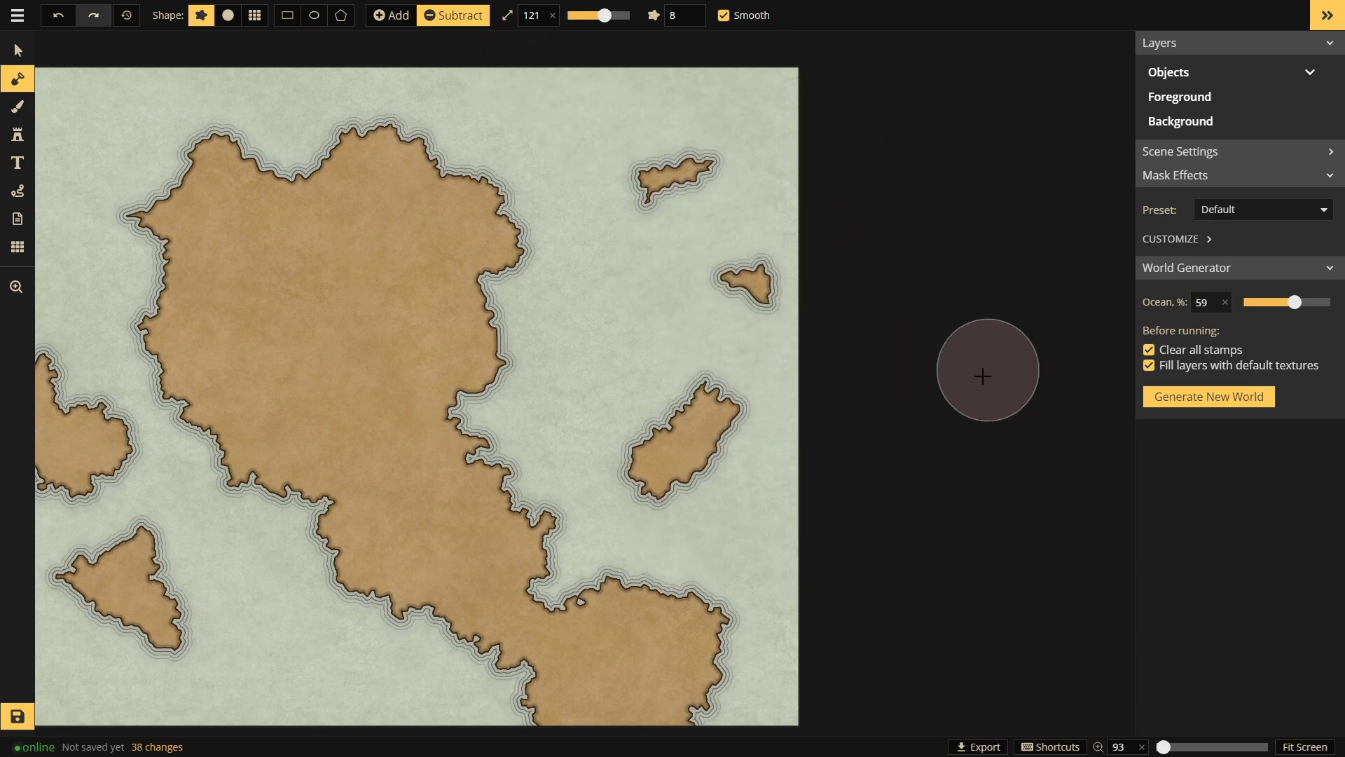
pyautogui.moveTo(720, 253); pyautogui.dragTo(667, 238)
pyautogui.moveTo(704, 171); pyautogui.dragTo(634, 198)
pyautogui.moveTo(756, 398)
pyautogui.mouseDown()
pyautogui.moveTo(643, 442)
pyautogui.moveTo(668, 478)
pyautogui.moveTo(742, 356)
pyautogui.moveTo(874, 352)
pyautogui.moveTo(895, 402)
pyautogui.mouseUp()
pyautogui.press('space')
pyautogui.moveTo(1010, 566)
pyautogui.mouseDown()
pyautogui.moveTo(829, 624)
pyautogui.moveTo(911, 562)
pyautogui.moveTo(871, 510)
pyautogui.moveTo(852, 511)
pyautogui.moveTo(850, 585)
pyautogui.mouseUp()
pyautogui.press('space')
pyautogui.moveTo(877, 321); pyautogui.dragTo(956, 397)
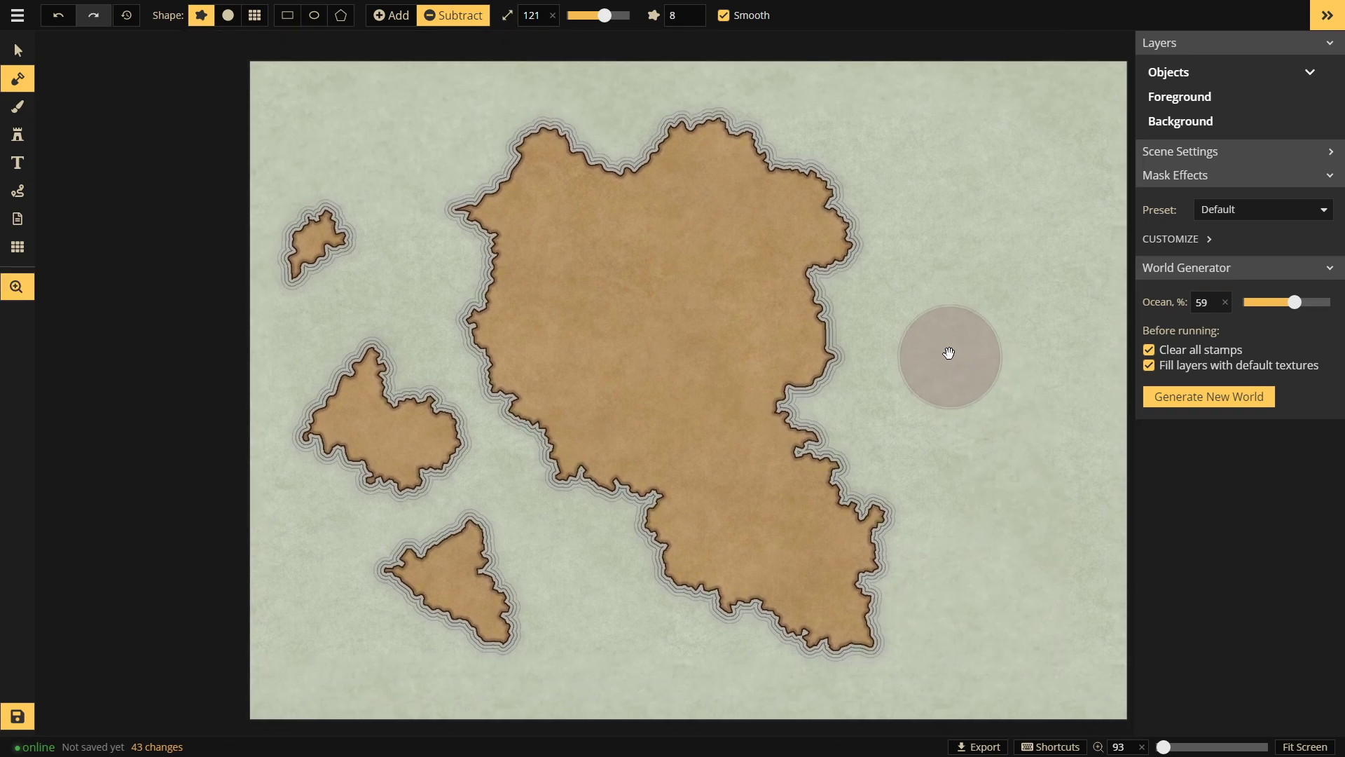
pyautogui.moveTo(938, 268); pyautogui.dragTo(846, 246)
# Step: Switch to the Brush tool for painting textures onto the map
pyautogui.scroll(1, 544, 336)
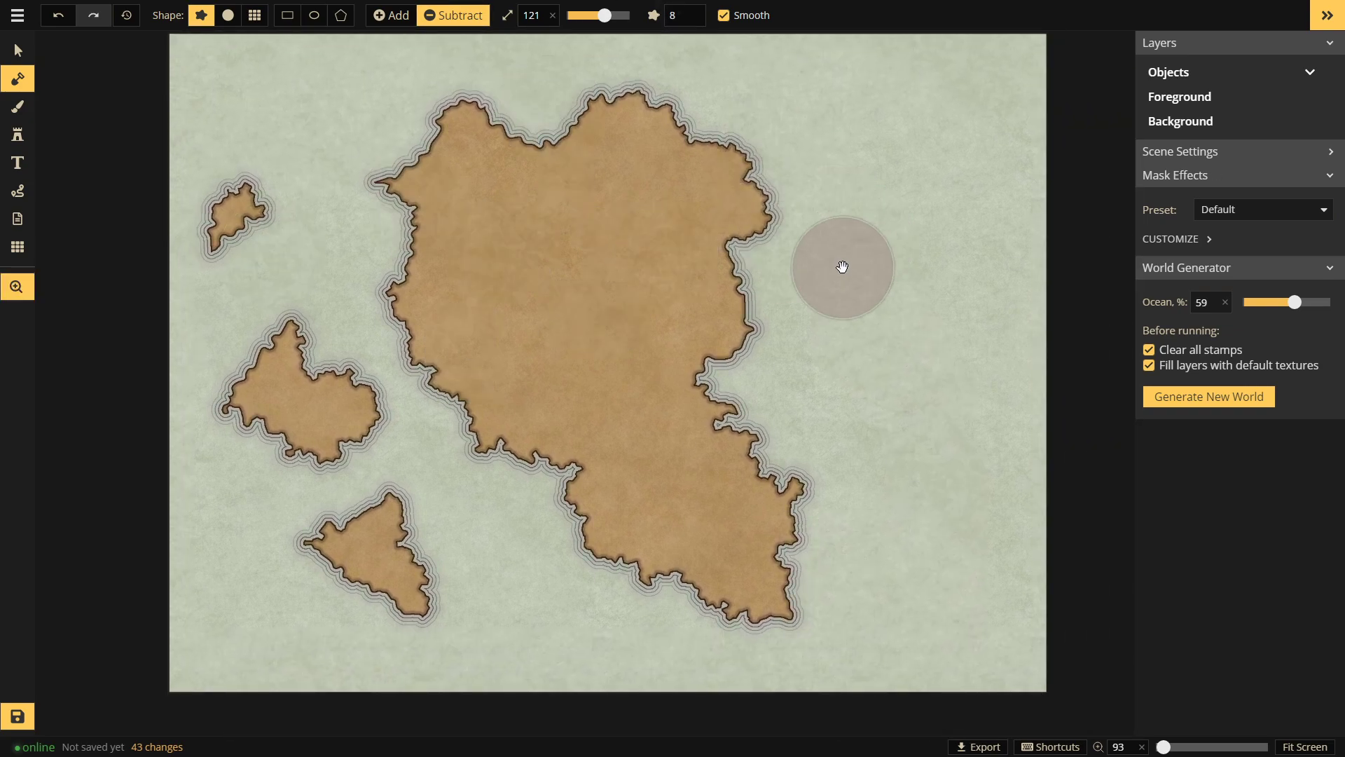
pyautogui.scroll(2, 585, 291)
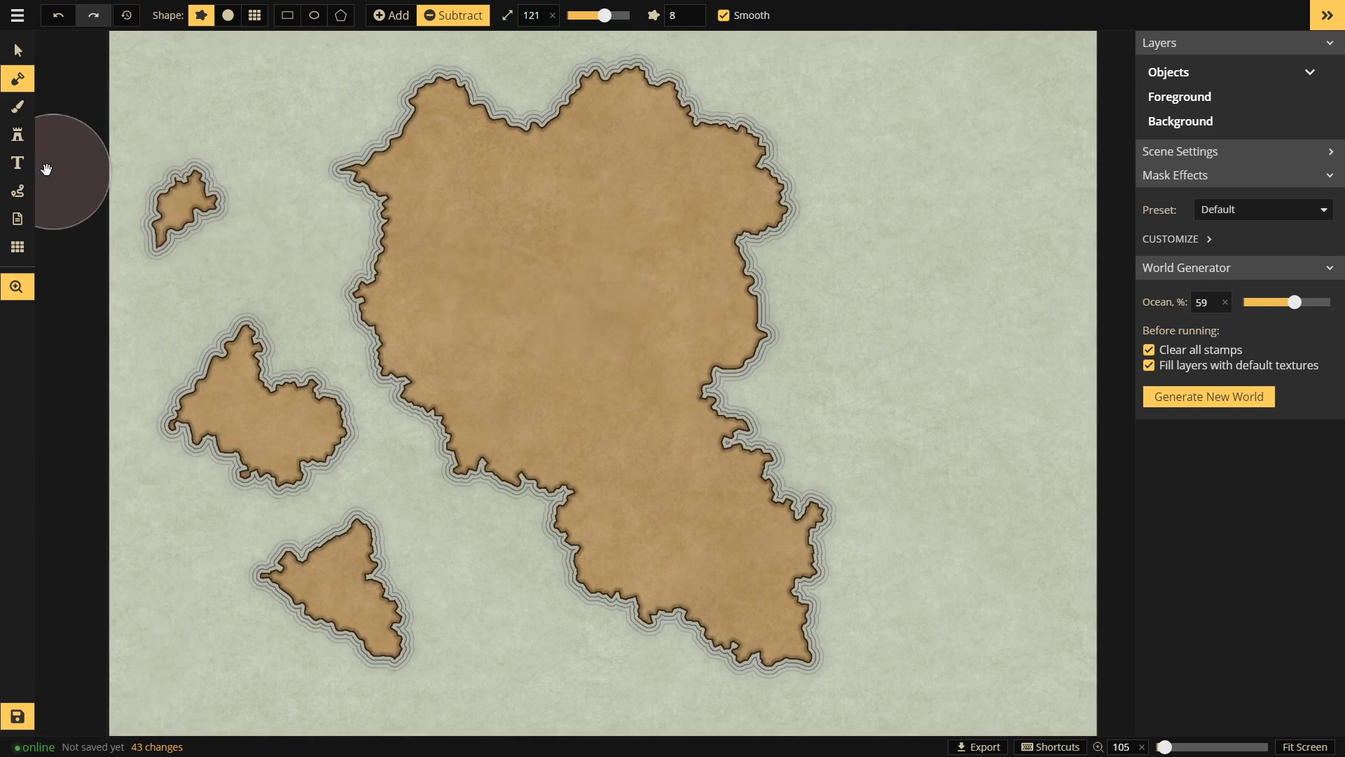
pyautogui.click(18, 106)
# Step: Paint the continent's upper half in olive parchment at brush size 200, then choose an orange parchment texture
pyautogui.click(1181, 277)
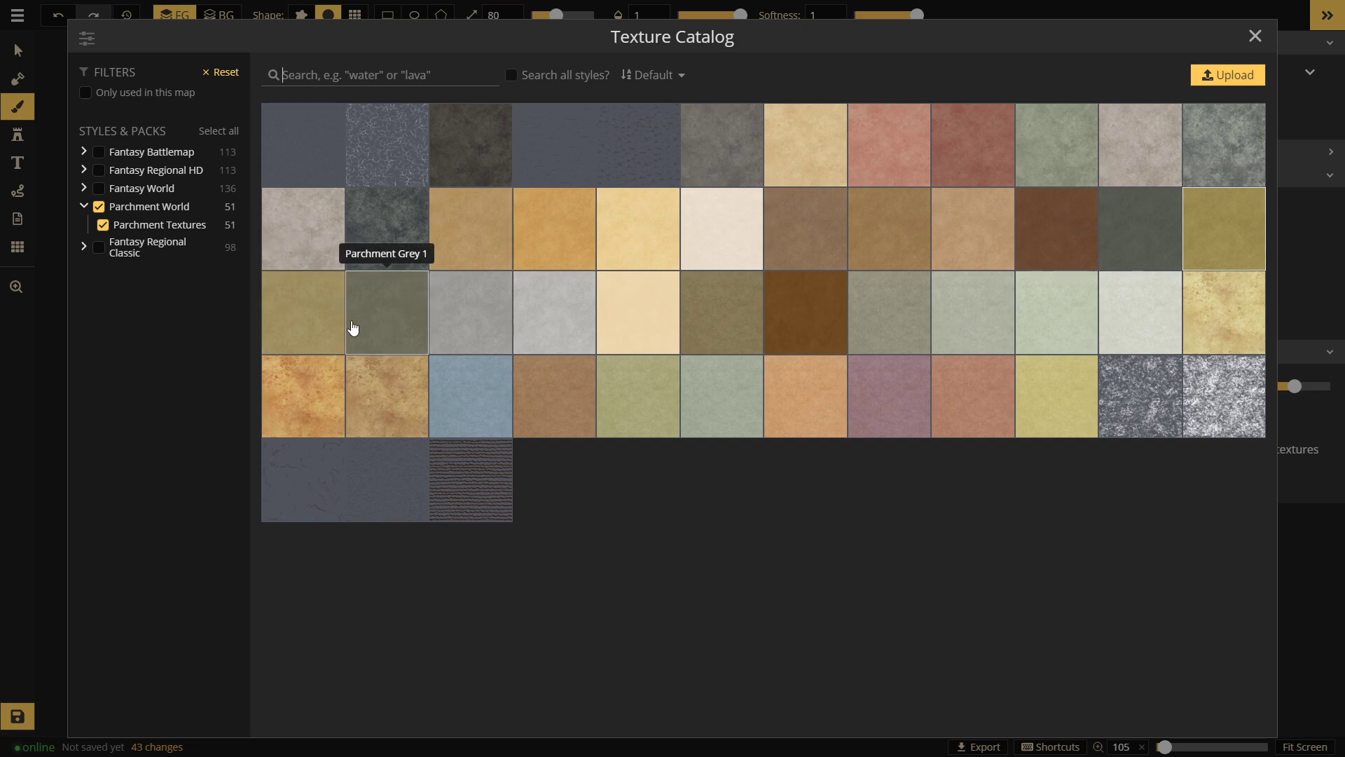
pyautogui.click(316, 328)
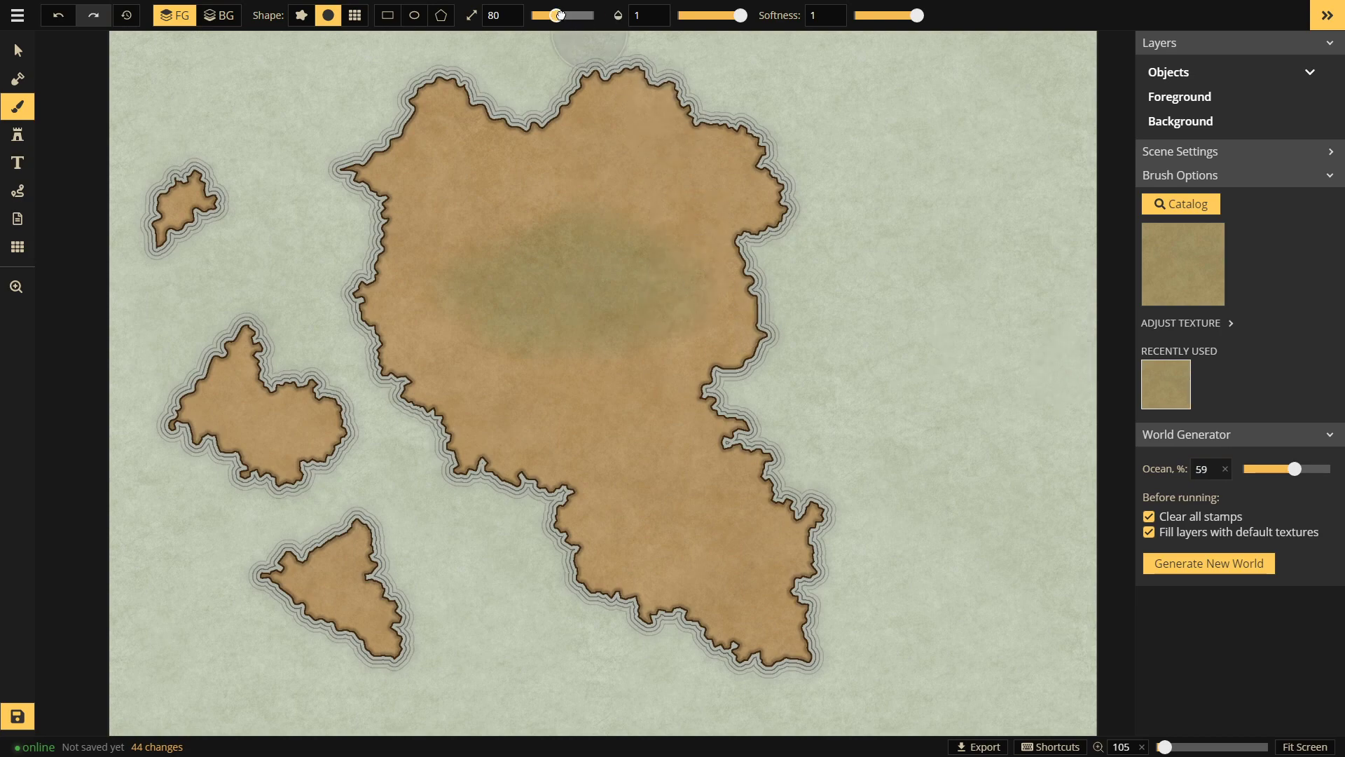
pyautogui.moveTo(560, 14); pyautogui.dragTo(594, 16)
pyautogui.moveTo(592, 135)
pyautogui.mouseDown()
pyautogui.moveTo(846, 102)
pyautogui.moveTo(280, 237)
pyautogui.moveTo(574, 301)
pyautogui.moveTo(796, 433)
pyautogui.moveTo(481, 513)
pyautogui.moveTo(544, 603)
pyautogui.moveTo(496, 489)
pyautogui.moveTo(517, 387)
pyautogui.moveTo(251, 178)
pyautogui.moveTo(196, 158)
pyautogui.mouseUp()
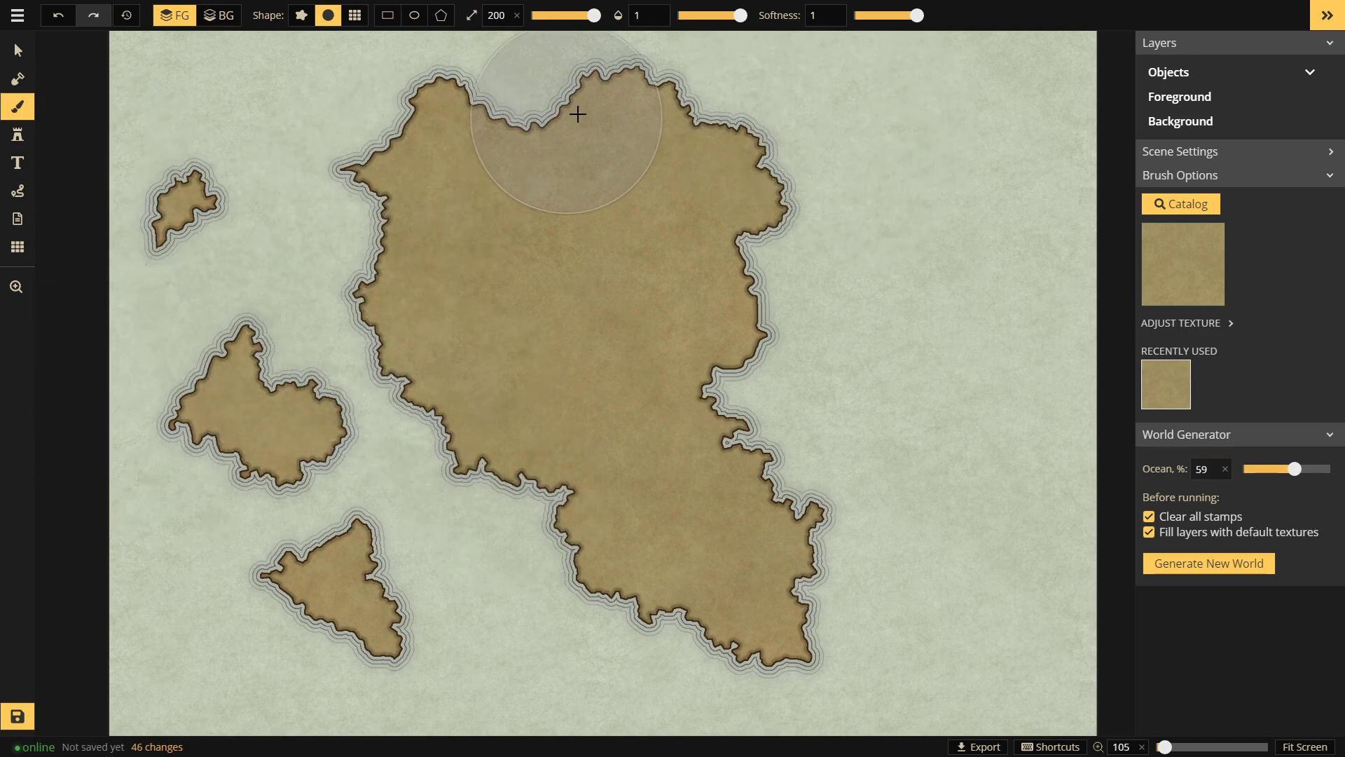
pyautogui.click(1211, 255)
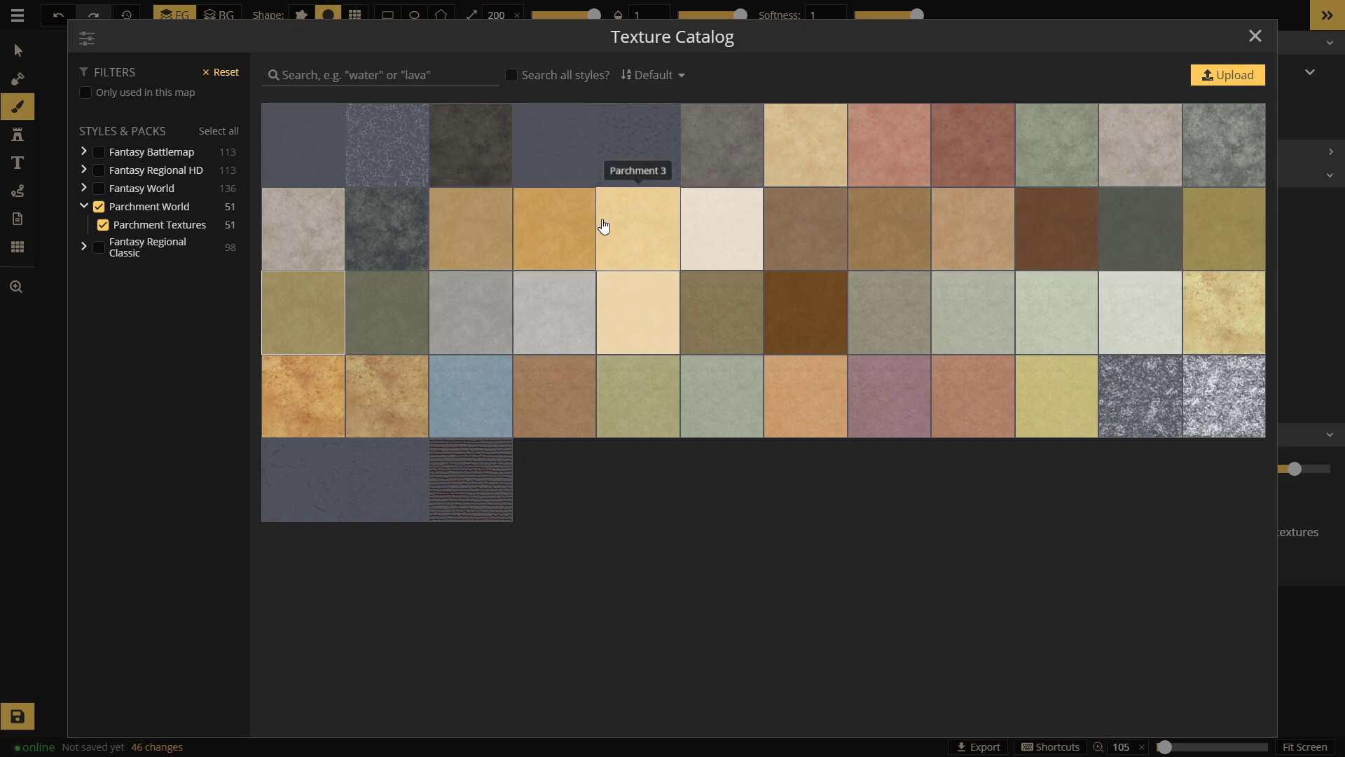
pyautogui.click(463, 220)
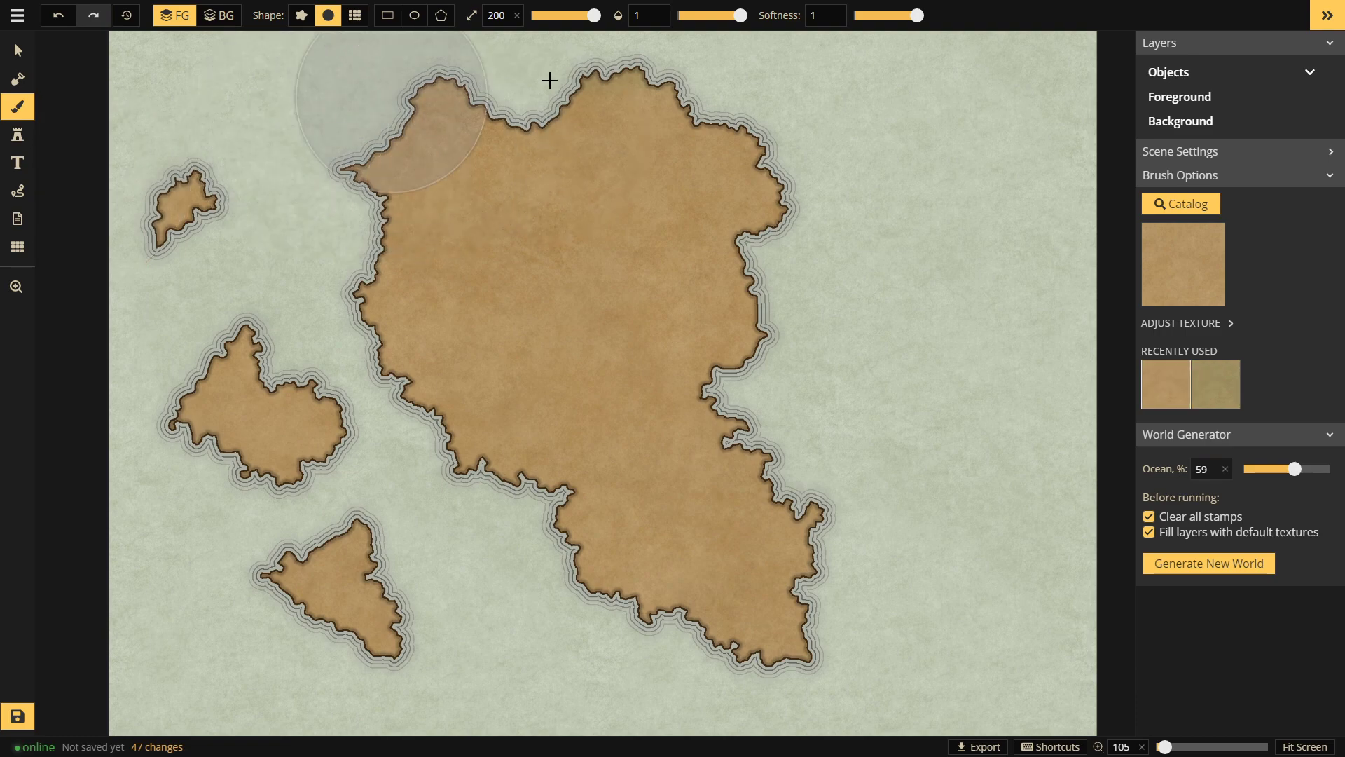
# Step: Load the six-variant Mountains (Parchment) stamp set from the Stamp Catalog
pyautogui.click(17, 135)
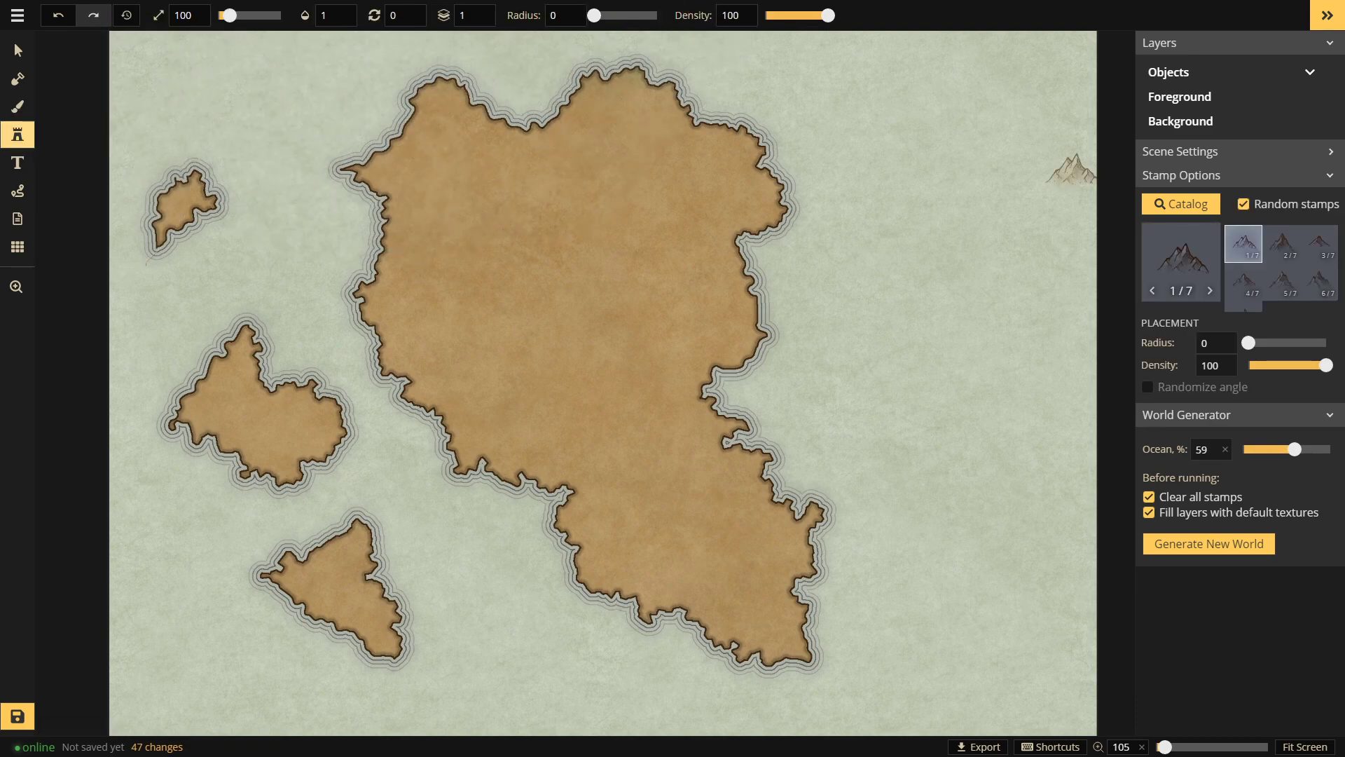
pyautogui.click(1184, 259)
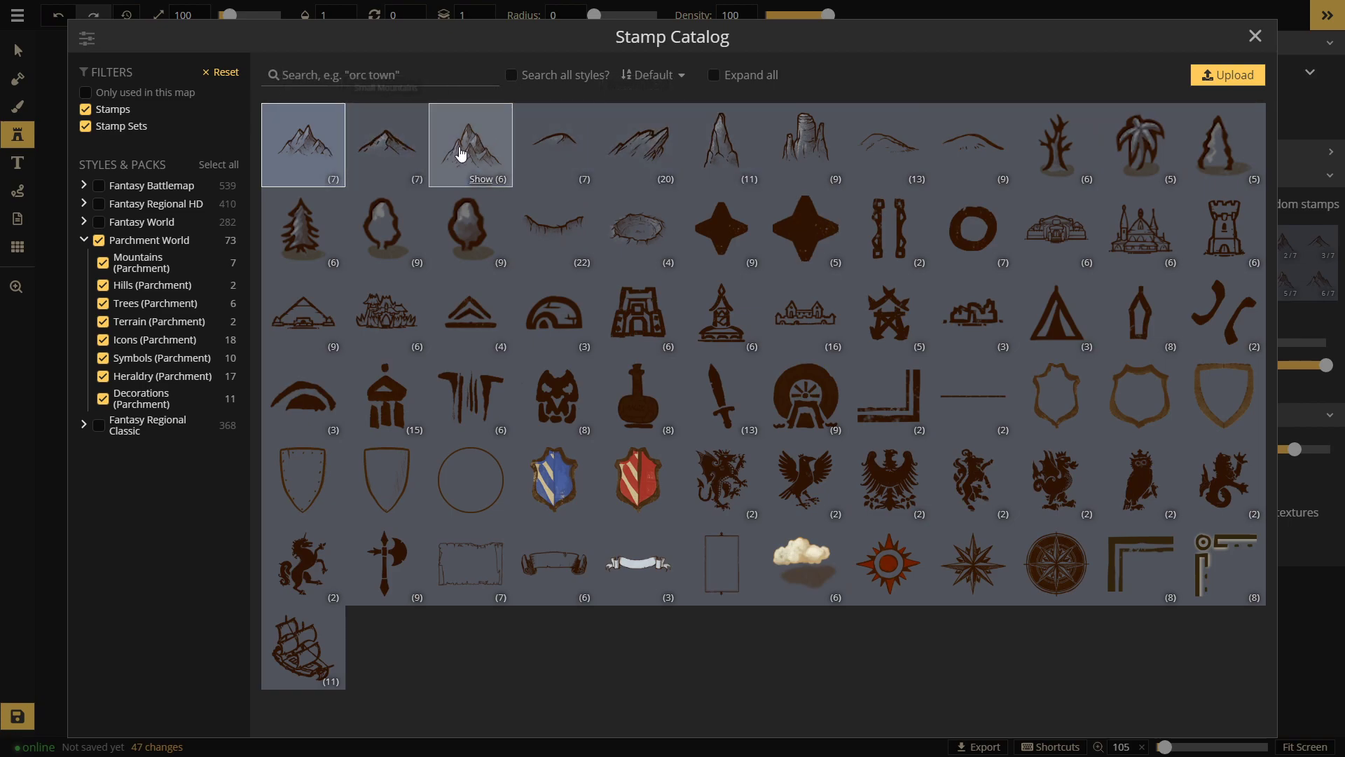
pyautogui.click(466, 144)
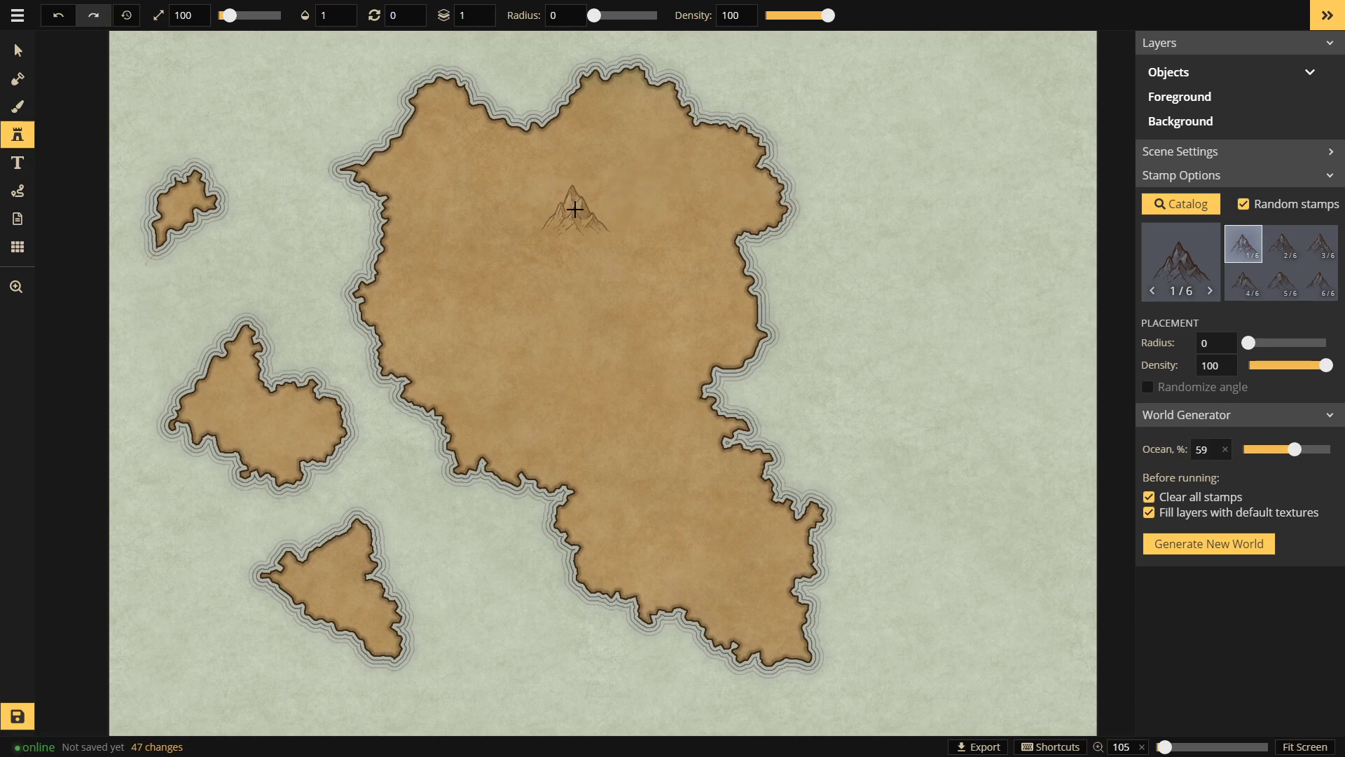
pyautogui.scroll(2, 575, 210)
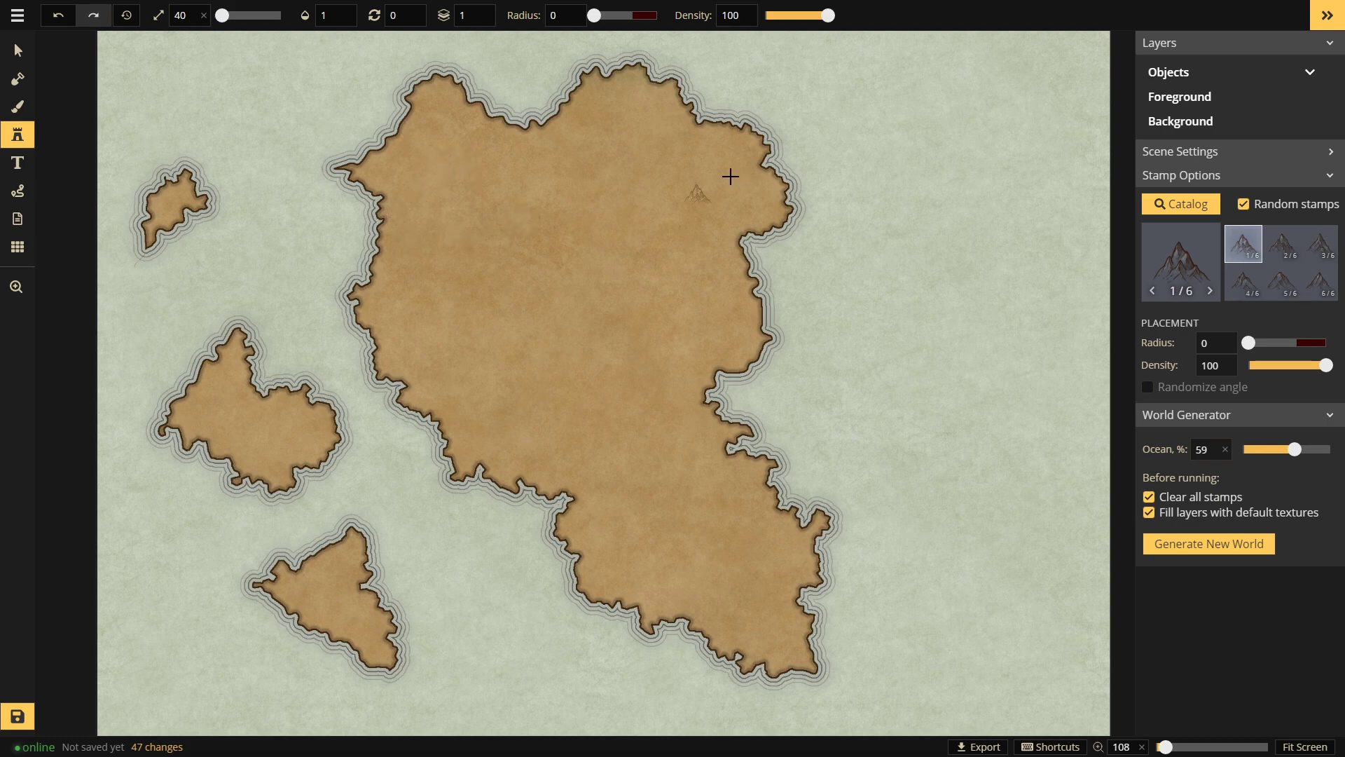
# Step: Stamp a column of mountains down the continent's west coast, undoing stray placements
pyautogui.moveTo(406, 220)
pyautogui.mouseDown()
pyautogui.moveTo(401, 260)
pyautogui.moveTo(419, 225)
pyautogui.moveTo(424, 273)
pyautogui.moveTo(421, 251)
pyautogui.moveTo(410, 275)
pyautogui.moveTo(438, 302)
pyautogui.moveTo(416, 290)
pyautogui.moveTo(413, 300)
pyautogui.moveTo(396, 264)
pyautogui.moveTo(398, 321)
pyautogui.moveTo(386, 294)
pyautogui.moveTo(376, 315)
pyautogui.moveTo(397, 321)
pyautogui.moveTo(391, 259)
pyautogui.mouseUp()
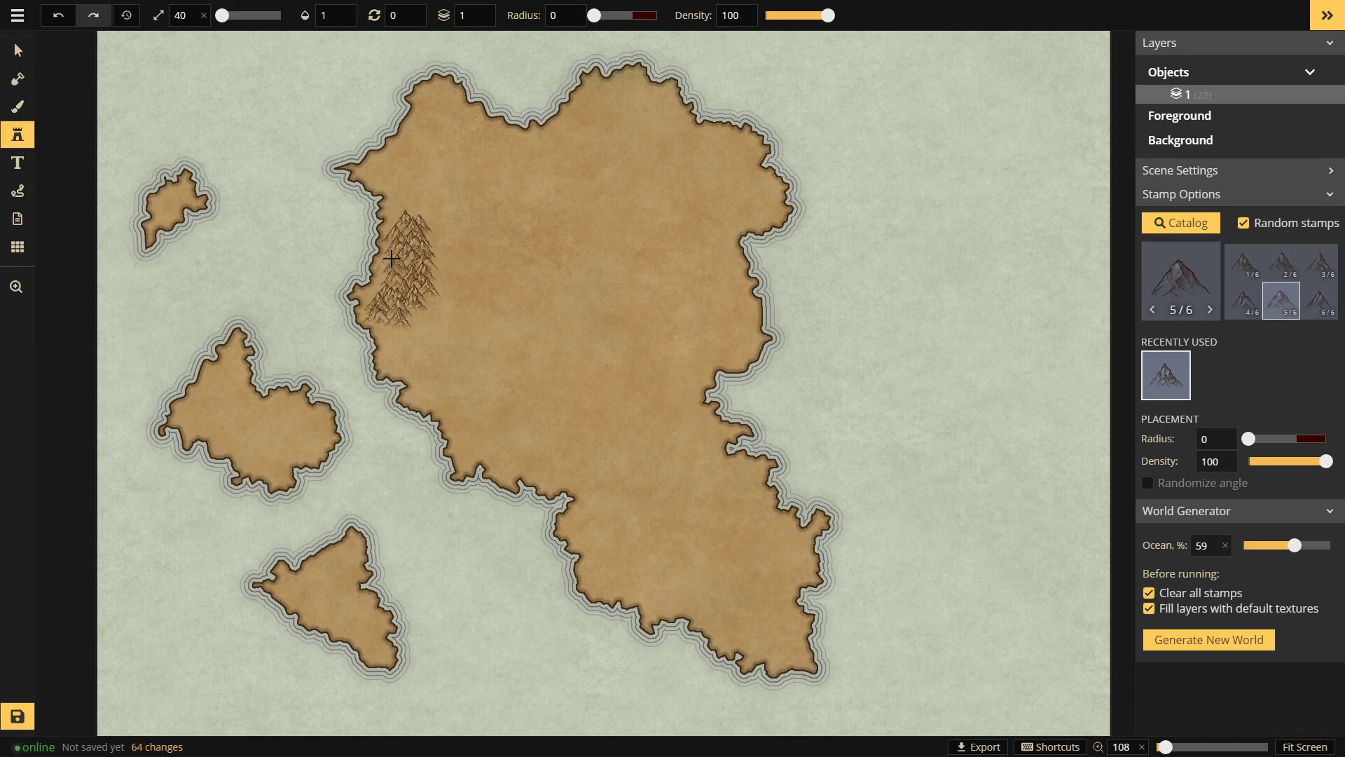
pyautogui.click(433, 278)
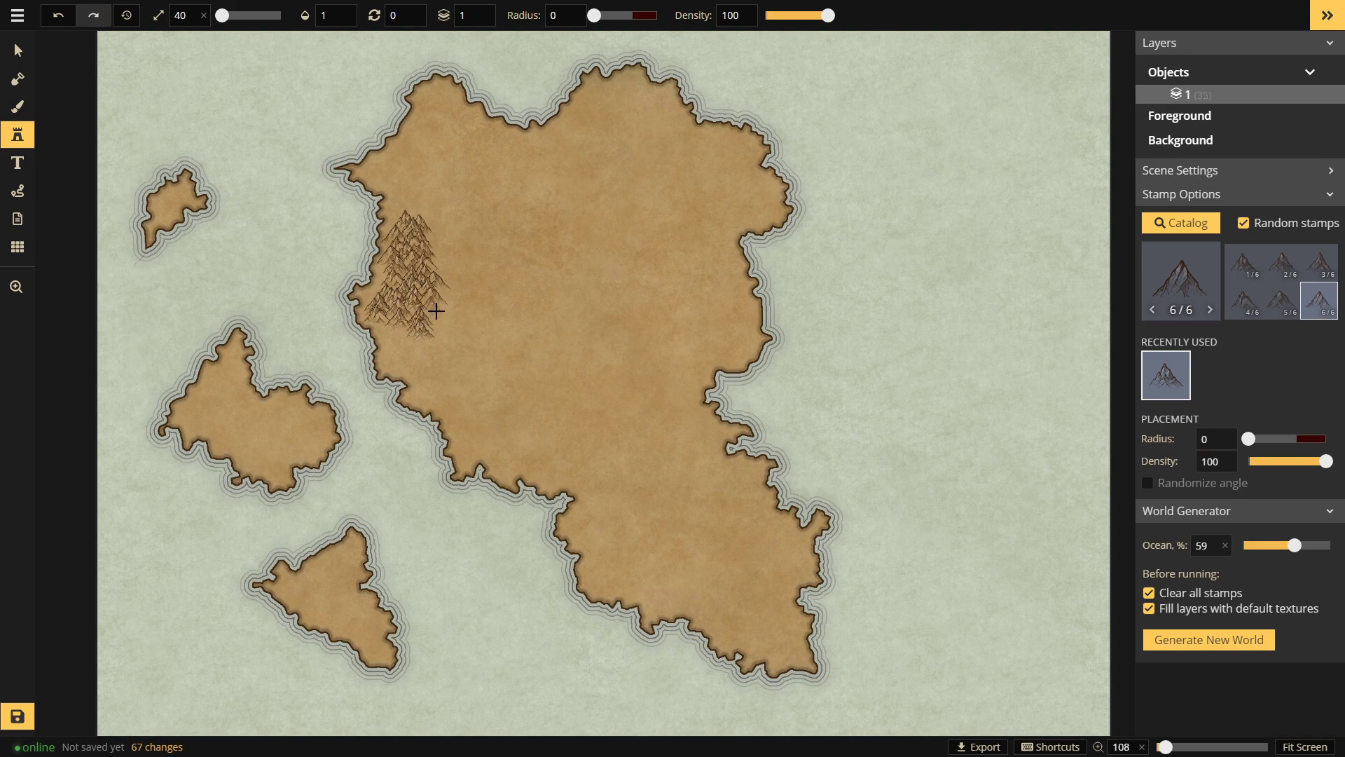
pyautogui.moveTo(441, 313); pyautogui.dragTo(428, 307)
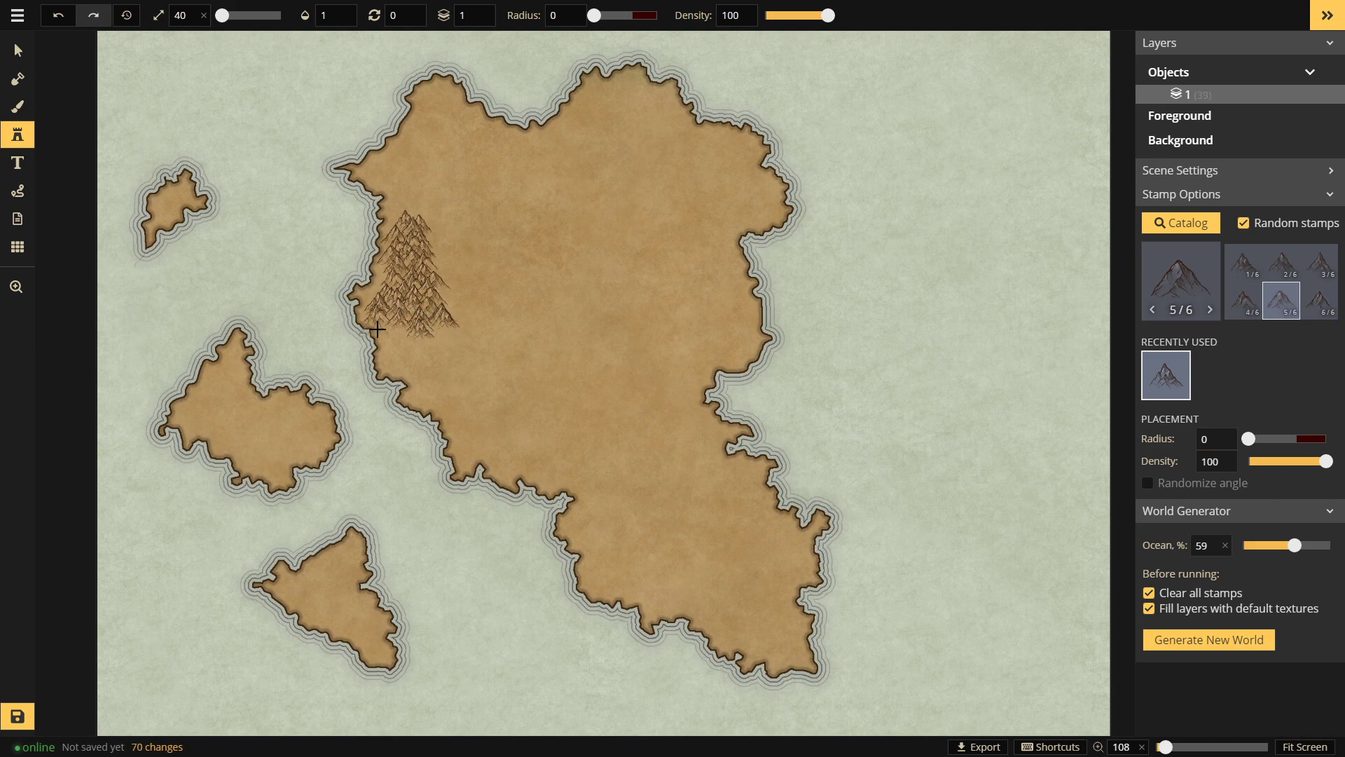
pyautogui.click(402, 335)
pyautogui.click(408, 343)
pyautogui.click(394, 361)
pyautogui.click(407, 361)
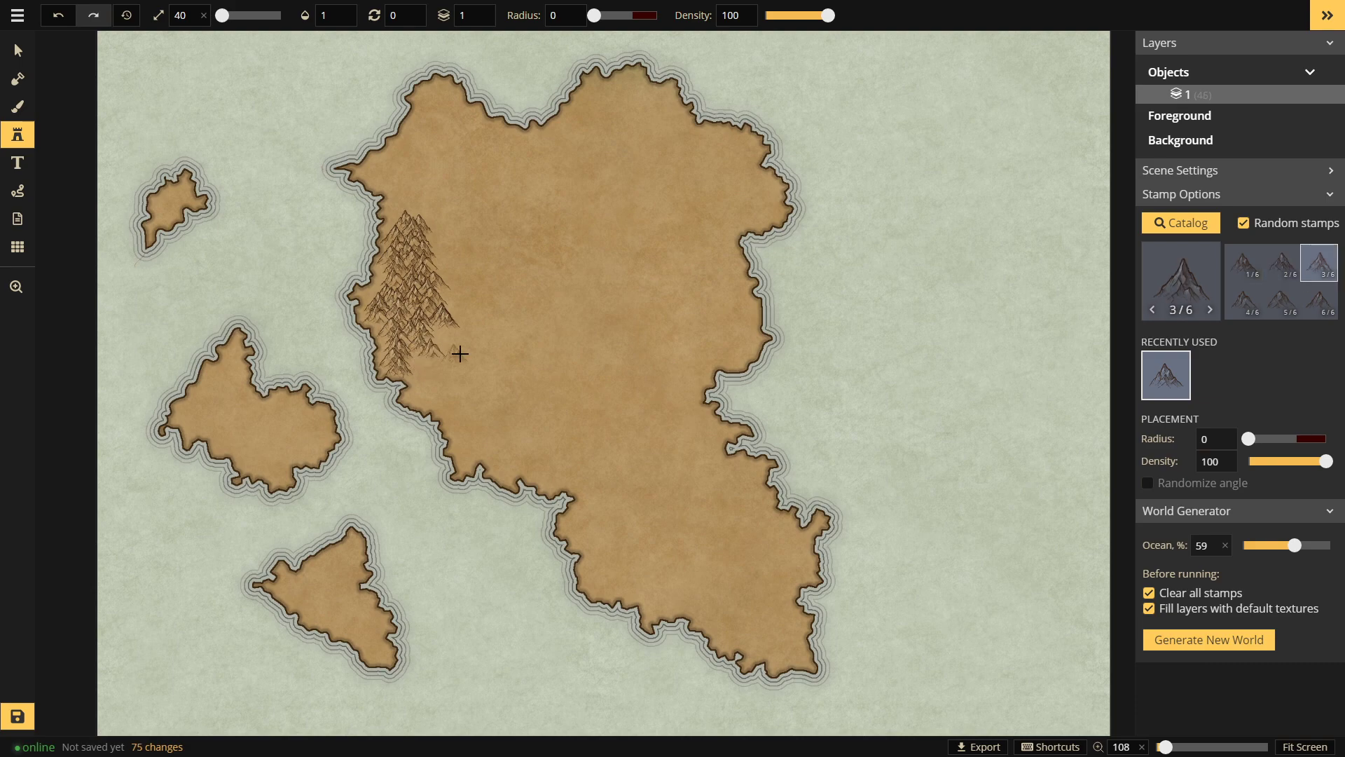
pyautogui.click(456, 350)
pyautogui.moveTo(432, 358)
pyautogui.mouseDown()
pyautogui.moveTo(458, 392)
pyautogui.moveTo(416, 392)
pyautogui.mouseUp()
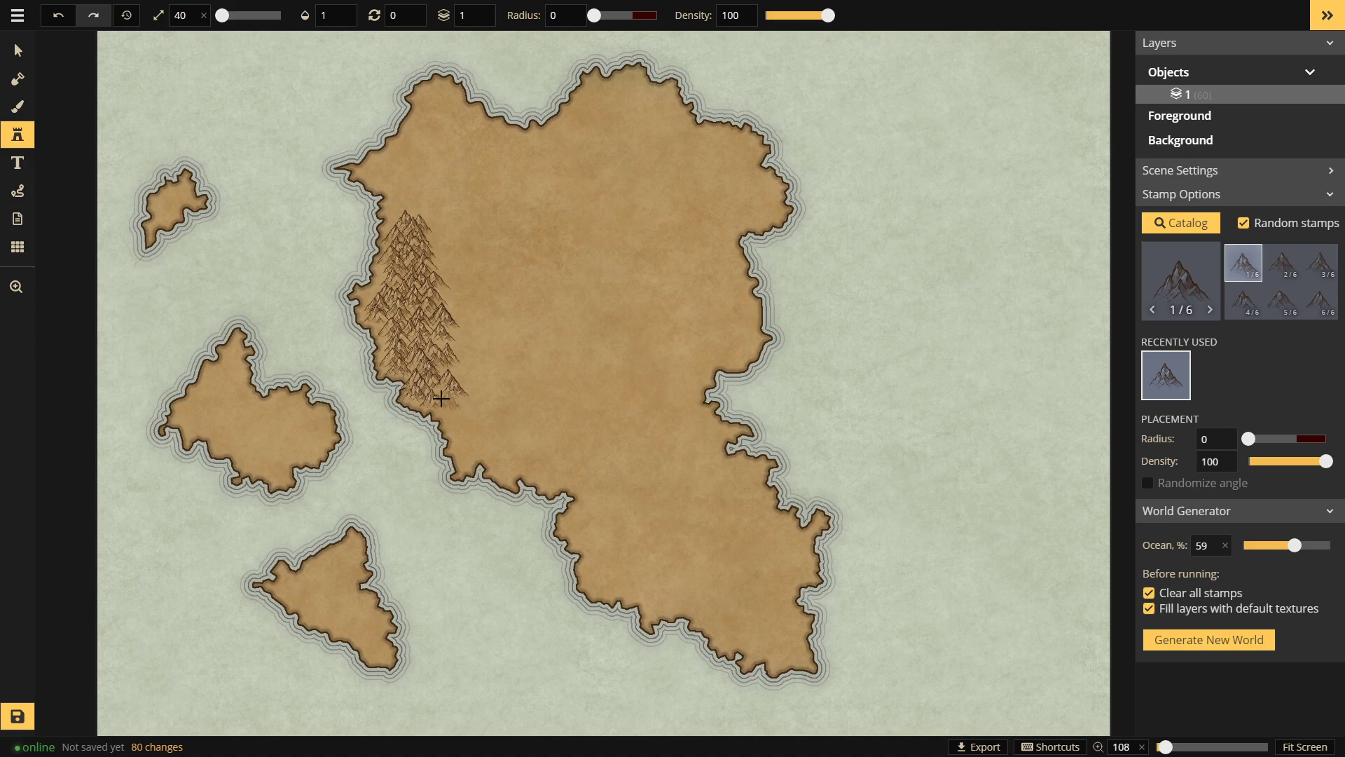
pyautogui.click(444, 399)
pyautogui.hotkey('ctrl', 'z')
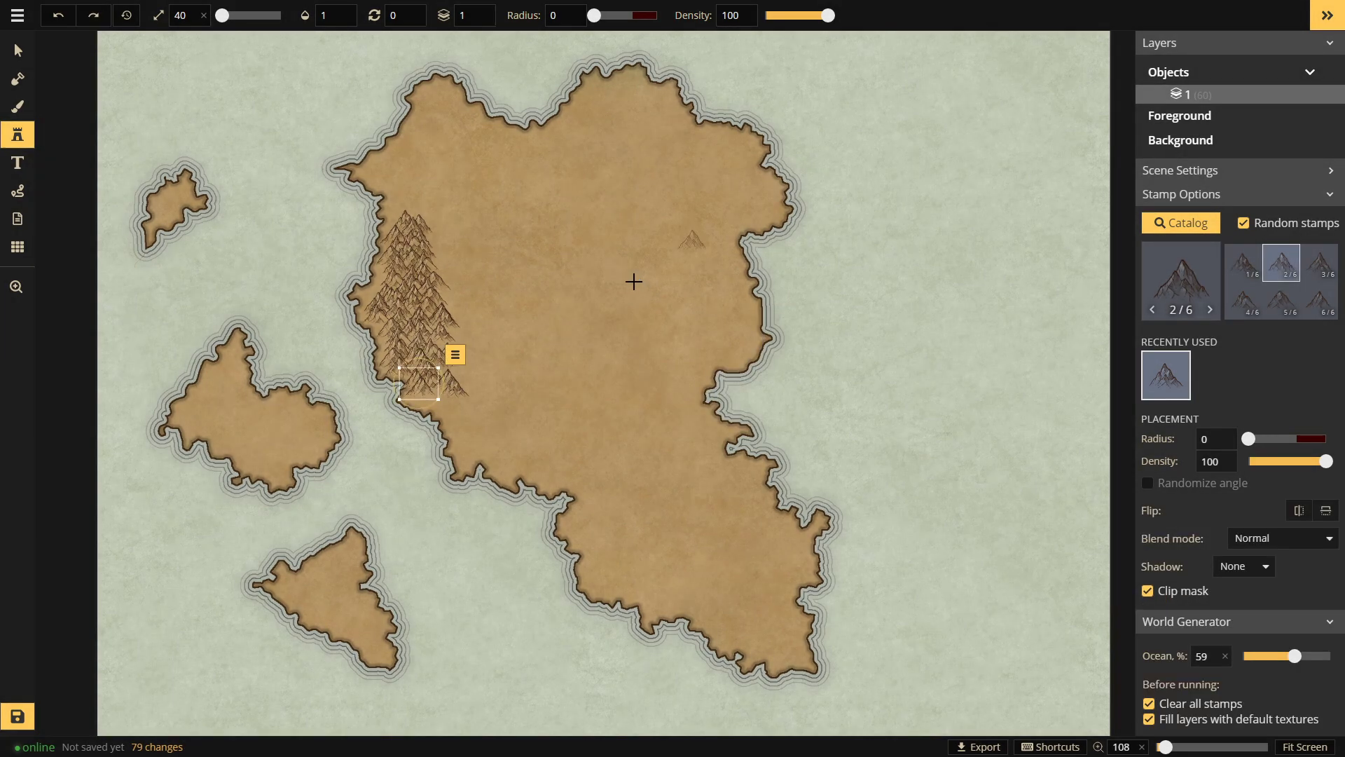
pyautogui.hotkey('ctrl', 'z')
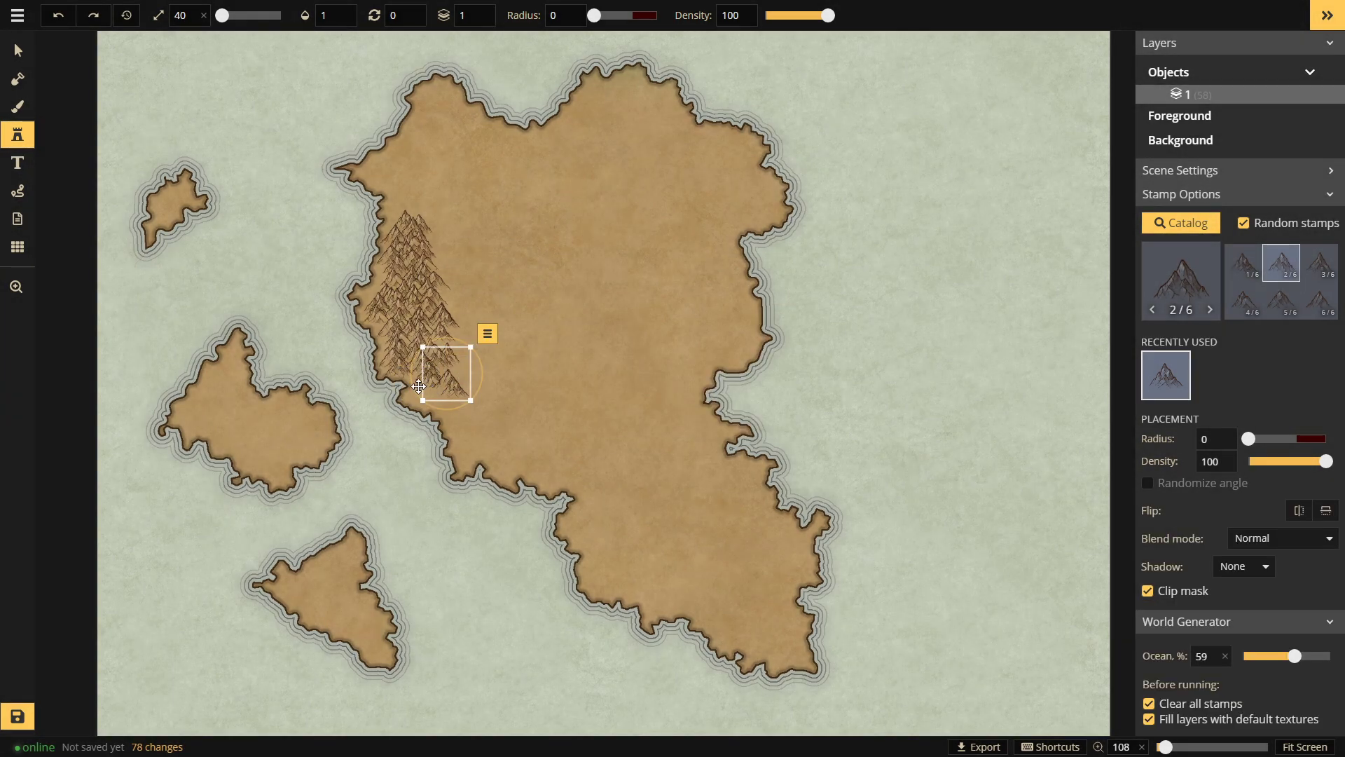
pyautogui.click(607, 414)
pyautogui.hotkey('ctrl', 'z')
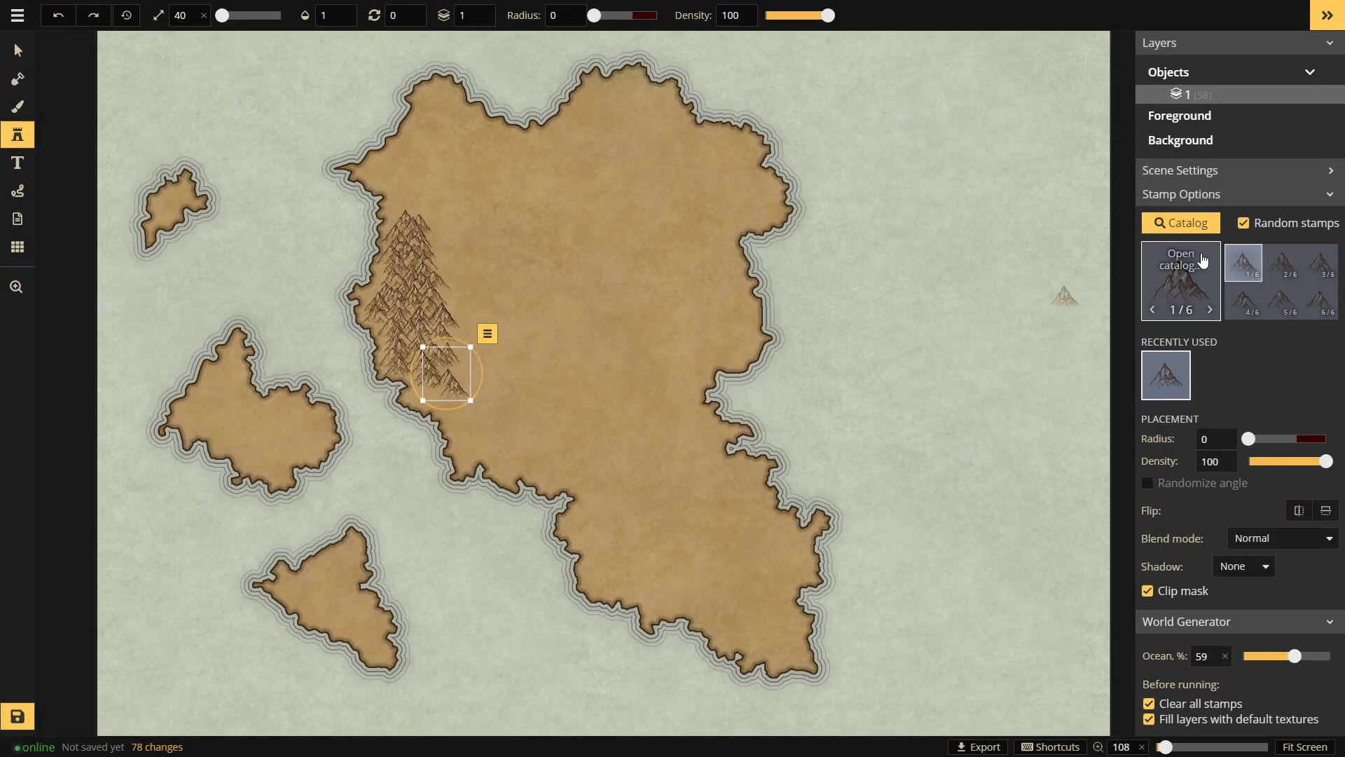
# Step: Extend the mountains along the forest's lower edge to the range's southern foot
pyautogui.click(414, 237)
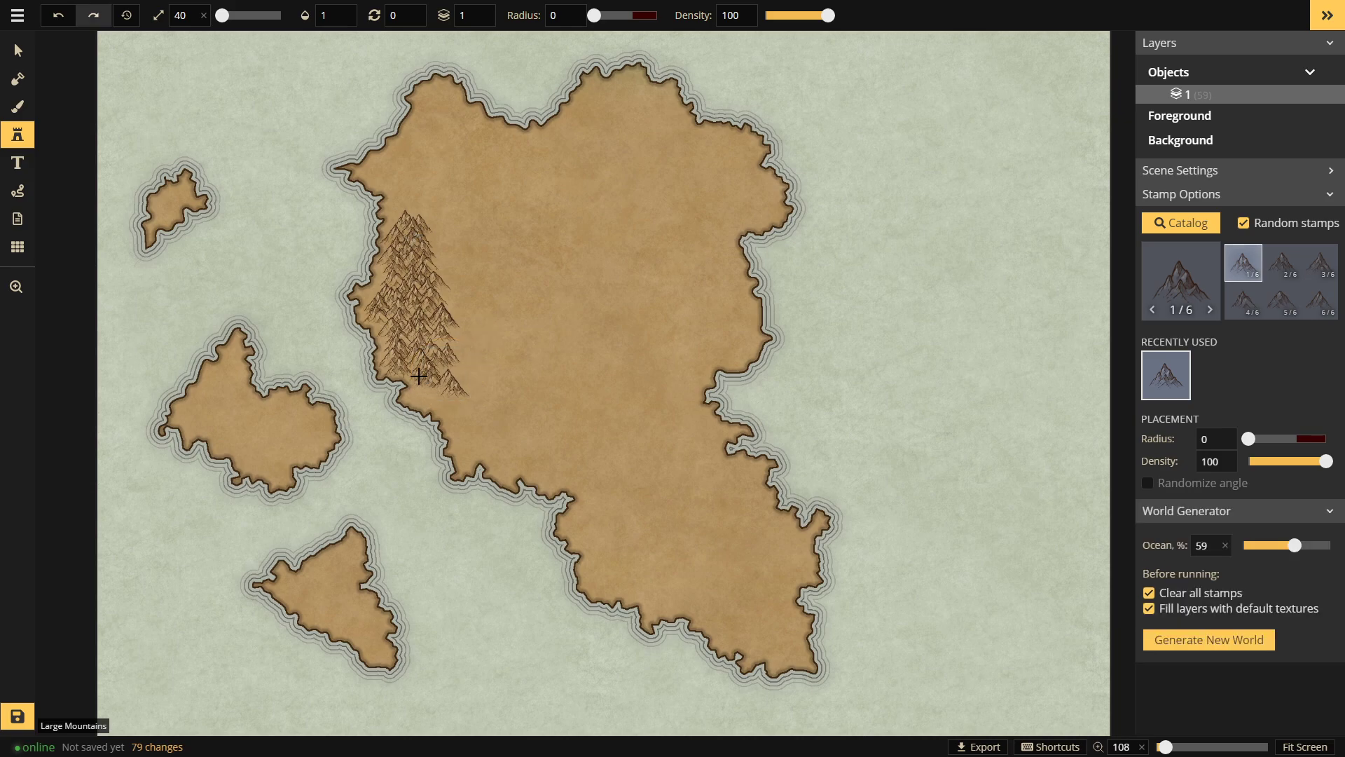
pyautogui.click(419, 372)
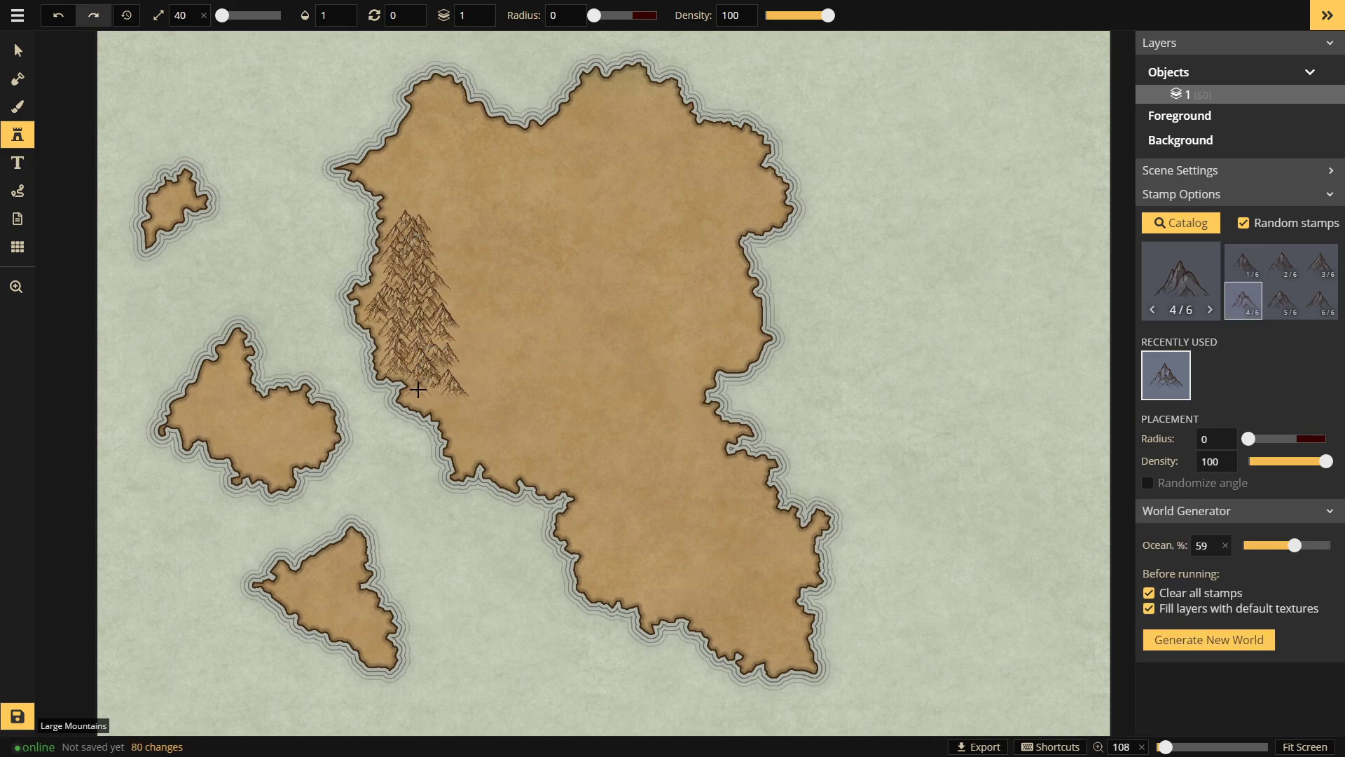
pyautogui.click(426, 400)
pyautogui.click(453, 402)
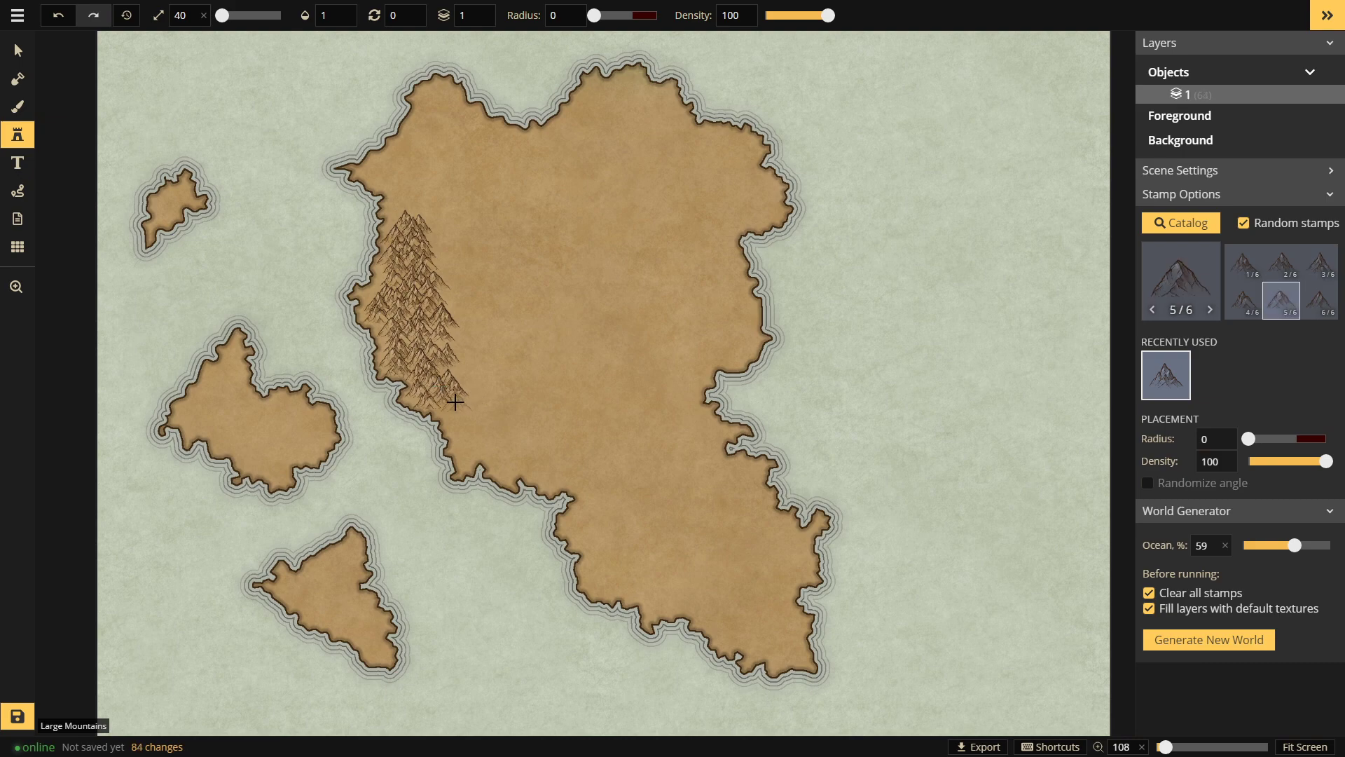
pyautogui.click(457, 408)
pyautogui.click(470, 398)
pyautogui.click(468, 417)
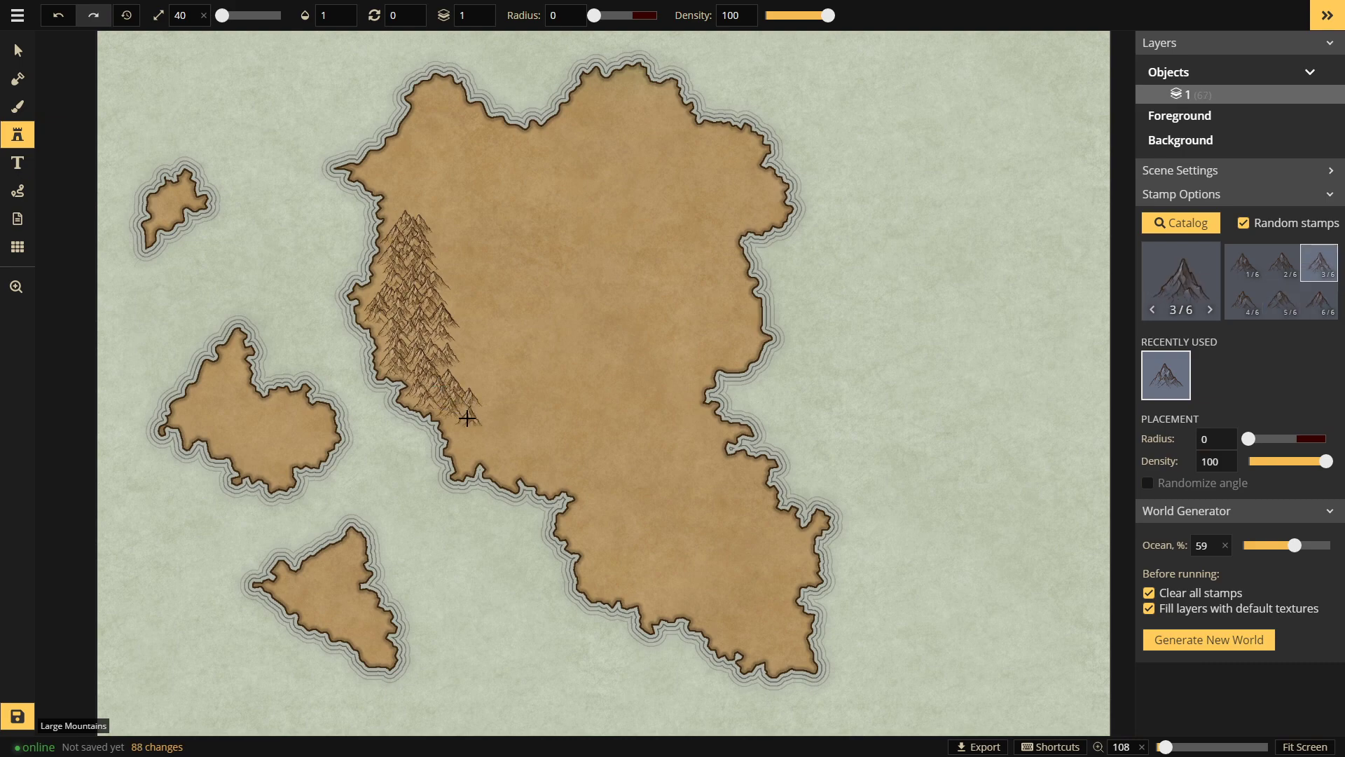
pyautogui.click(458, 425)
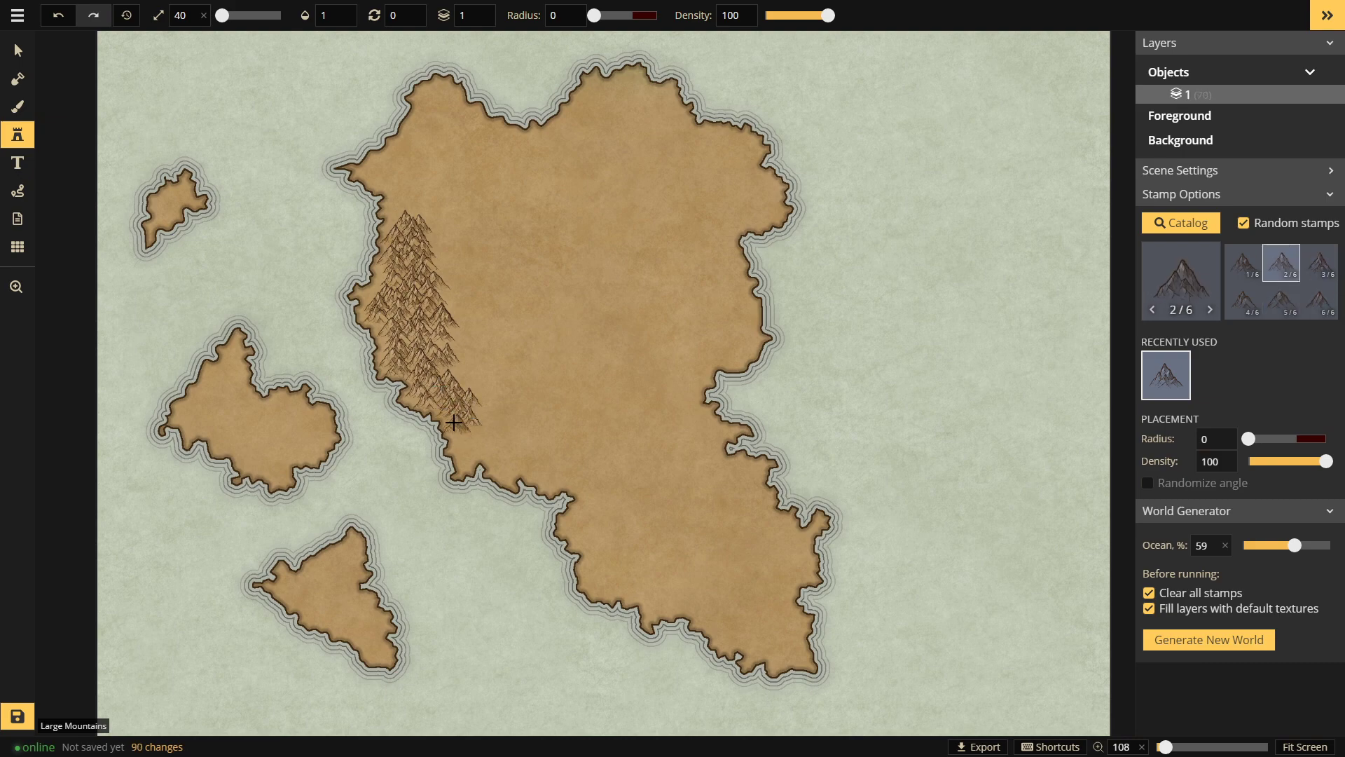
pyautogui.click(473, 435)
pyautogui.click(480, 443)
pyautogui.click(482, 444)
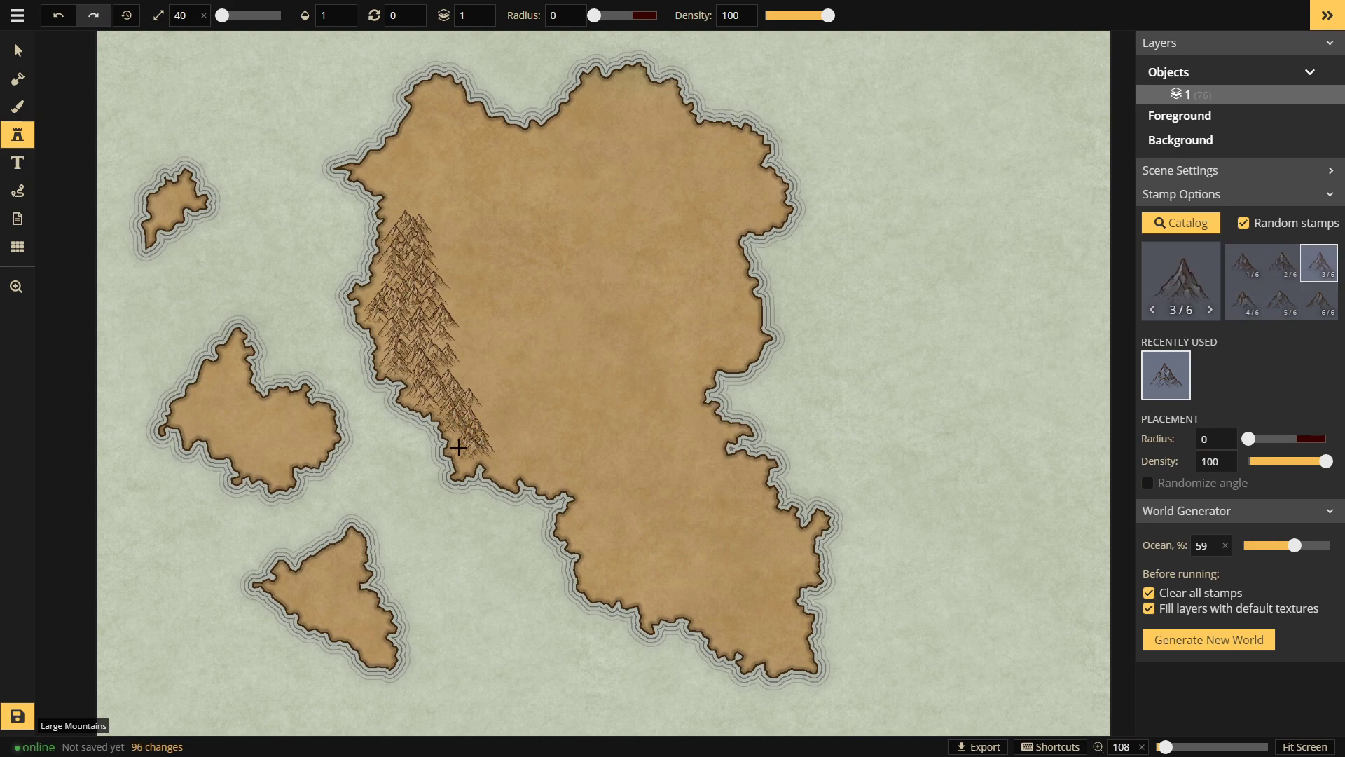
pyautogui.click(529, 442)
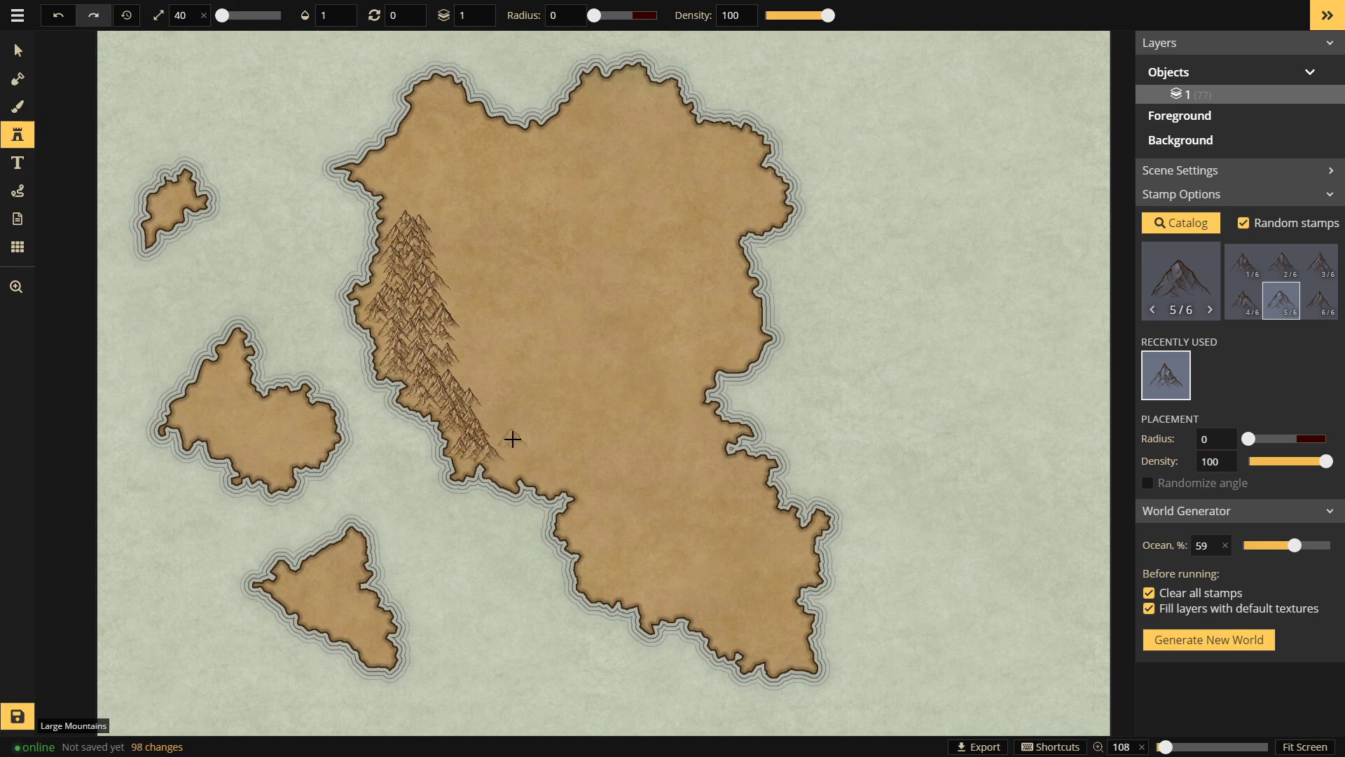
# Step: Extend the mountain range north along the forest's top edge to the northwest tip
pyautogui.click(400, 220)
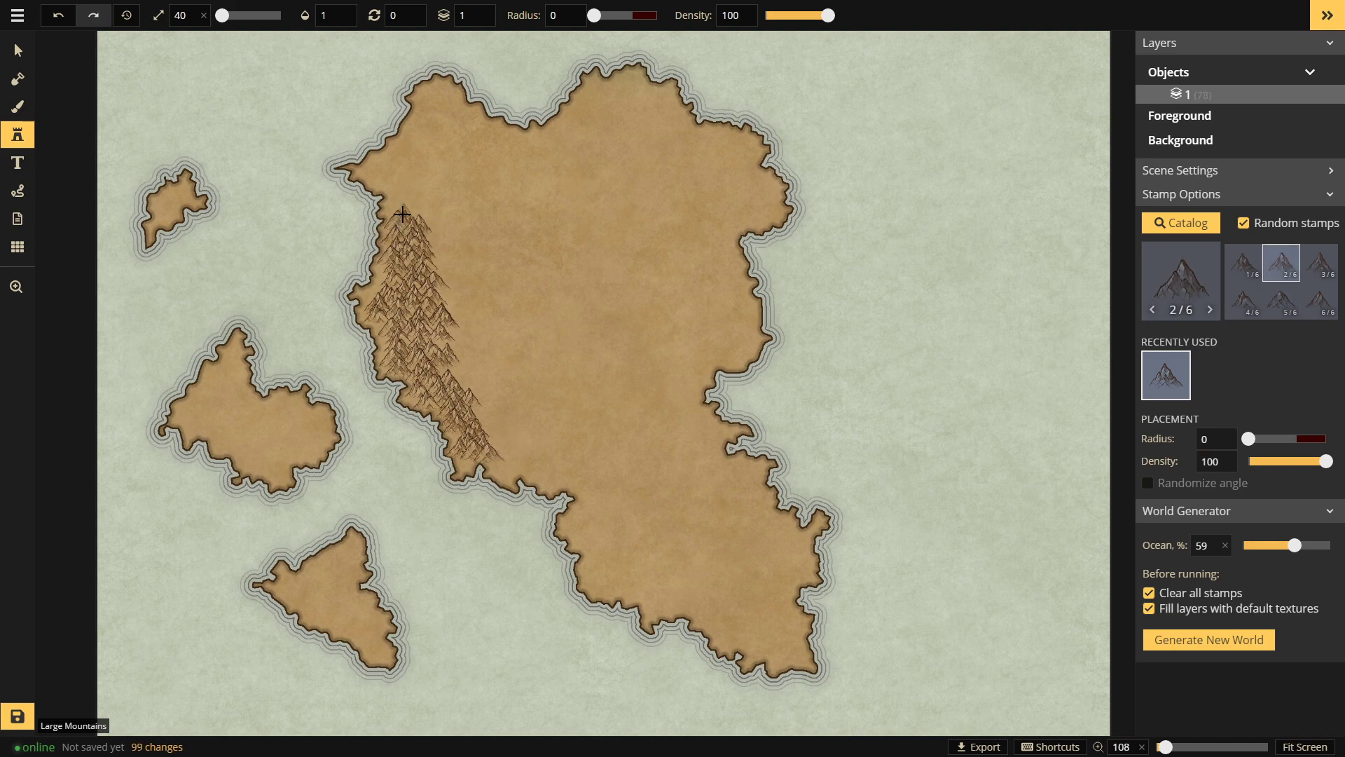
pyautogui.click(407, 213)
pyautogui.click(397, 204)
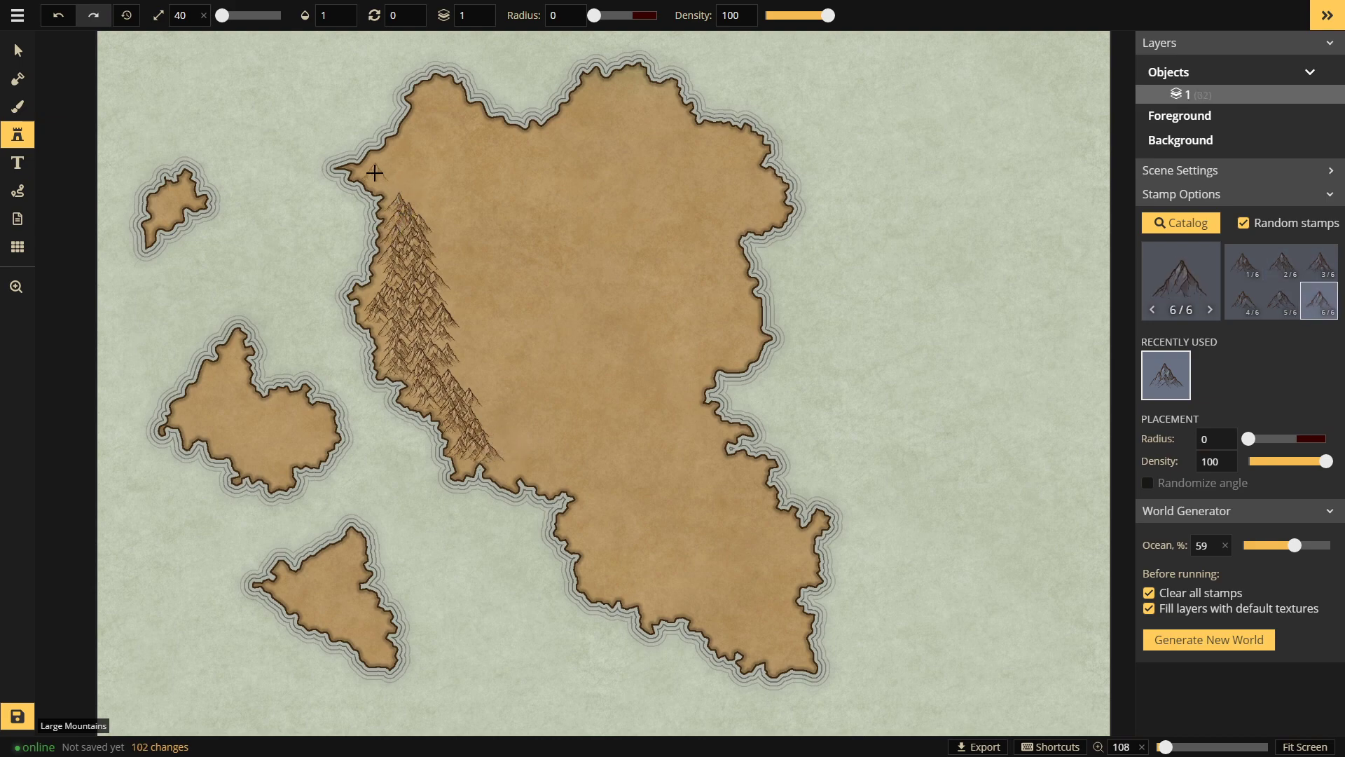
pyautogui.click(388, 176)
pyautogui.click(386, 179)
pyautogui.click(399, 190)
pyautogui.click(409, 197)
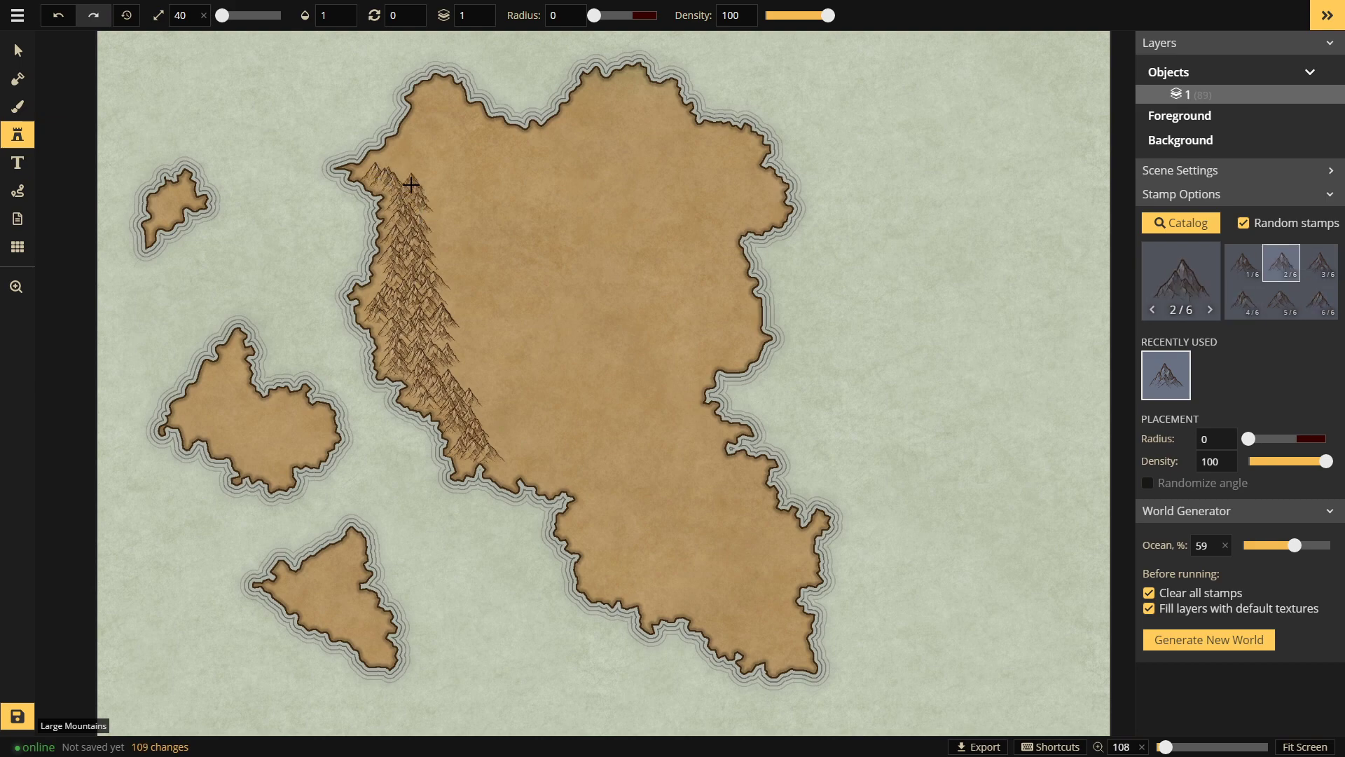
pyautogui.click(417, 166)
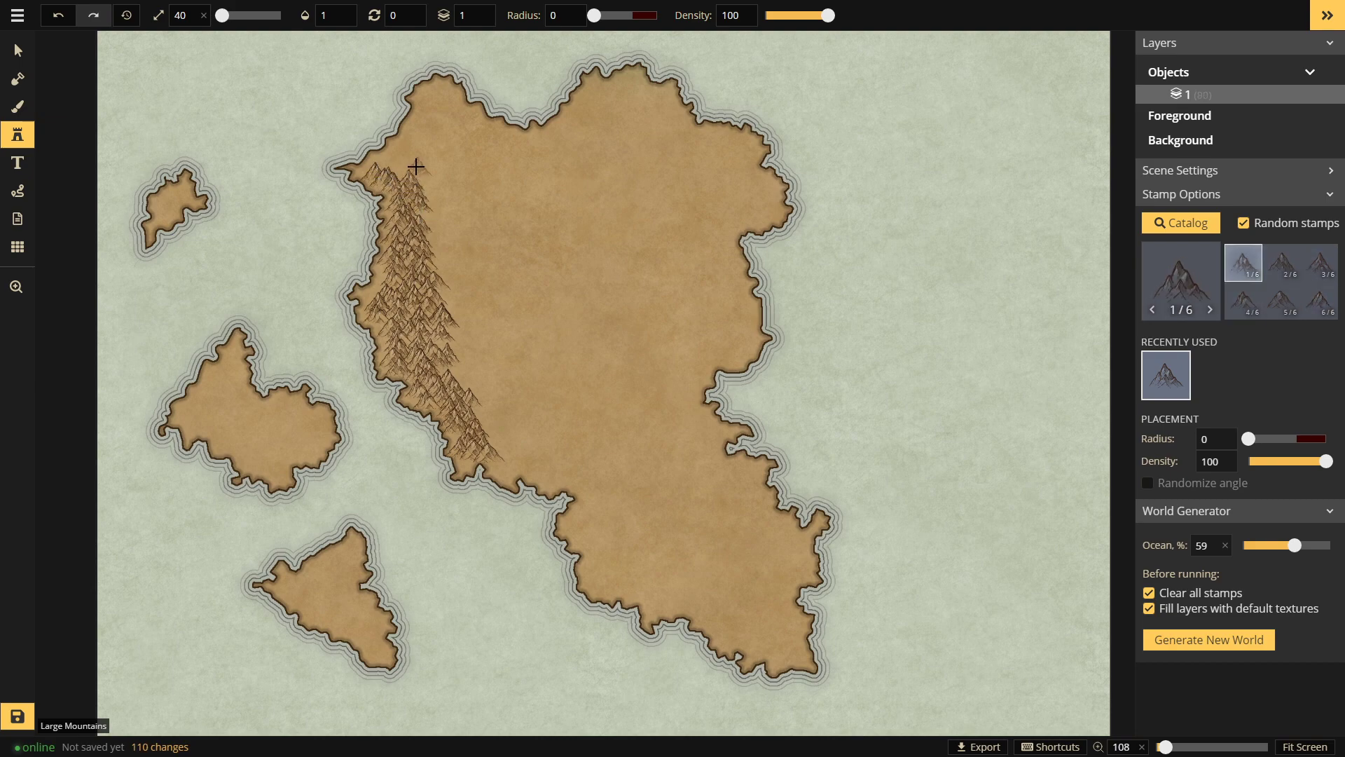
pyautogui.click(377, 159)
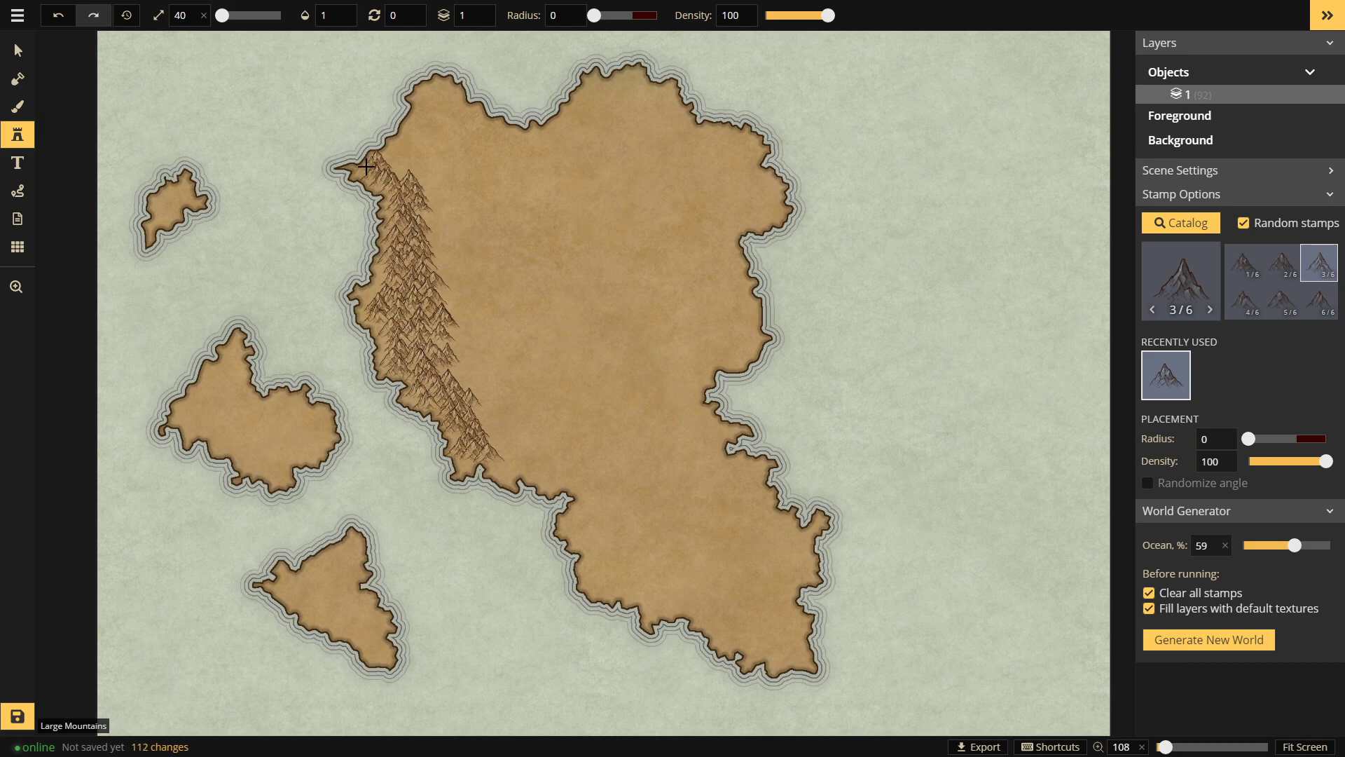
pyautogui.click(366, 167)
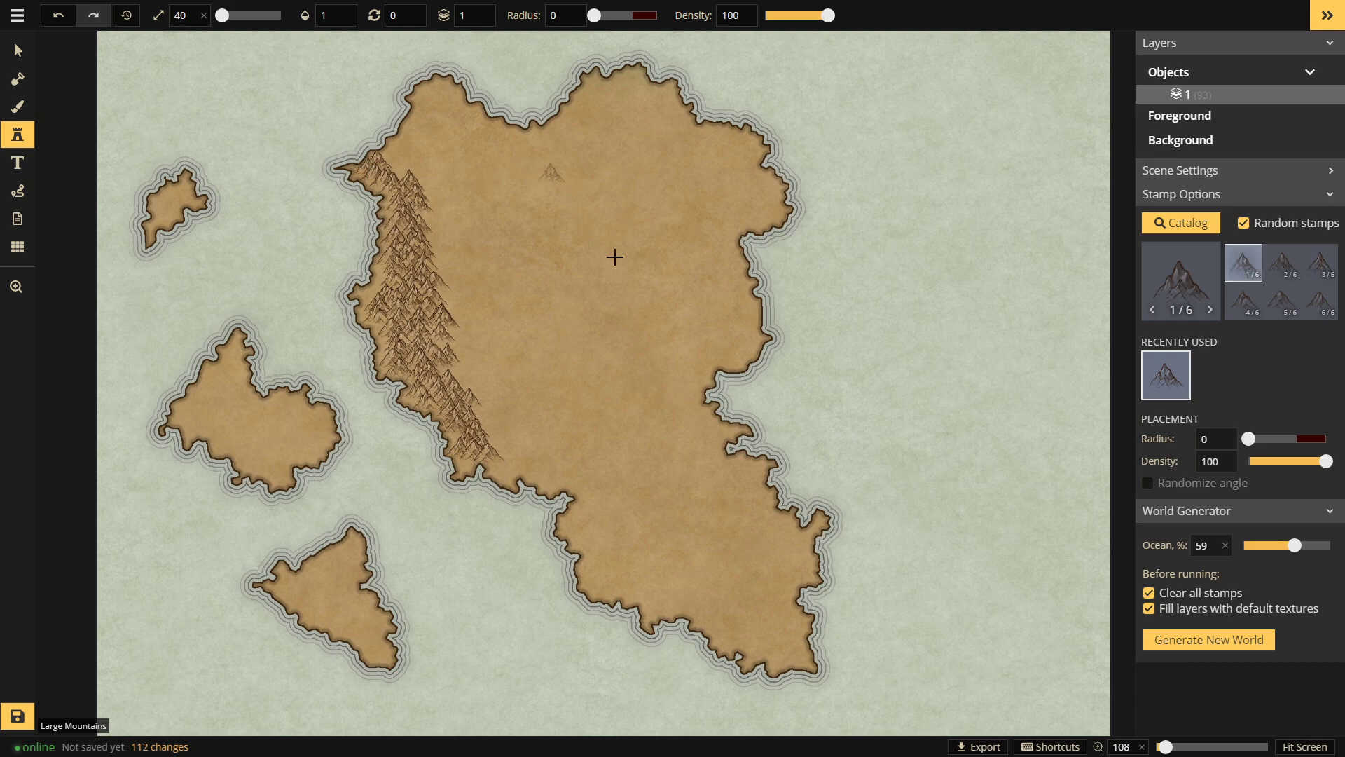
# Step: Load the 20-variant Parchment mountain stamp from the Stamp Catalog and zoom in slightly
pyautogui.click(1185, 298)
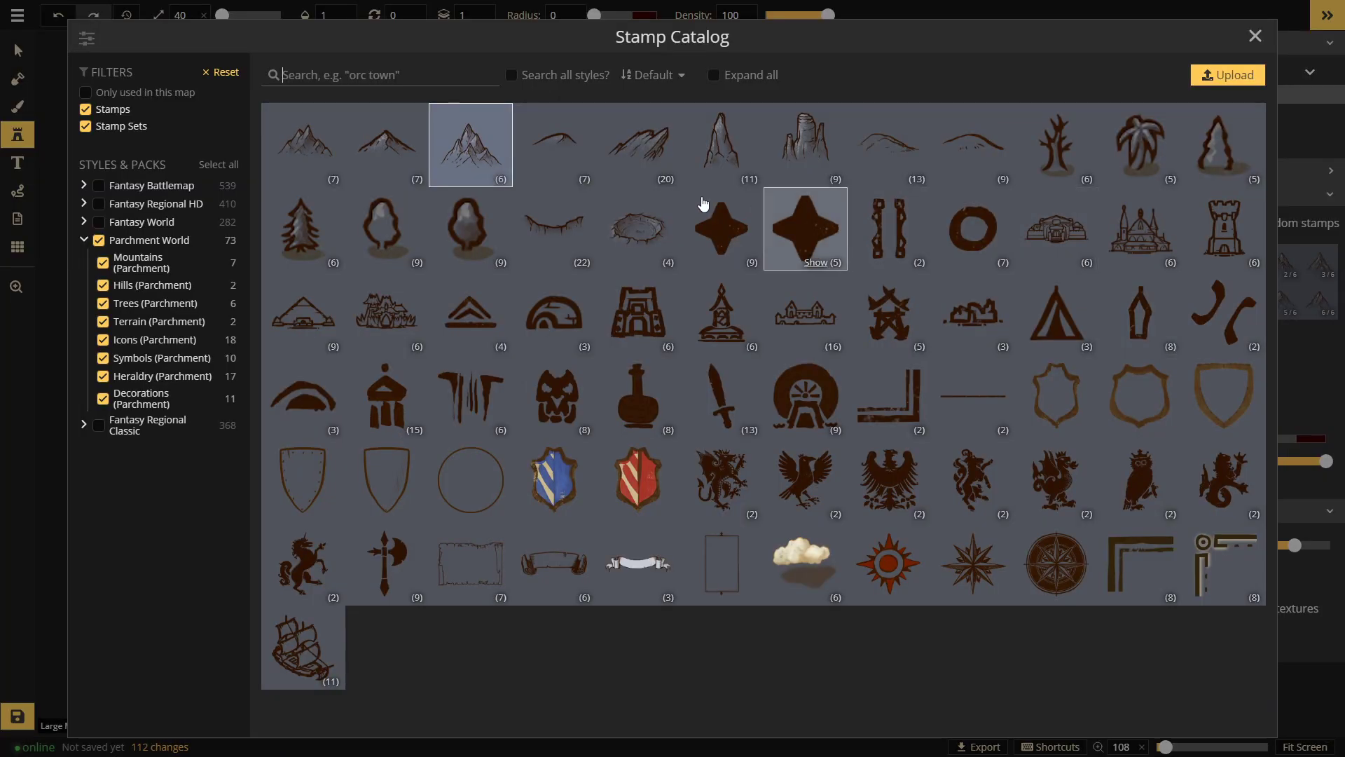
pyautogui.click(357, 144)
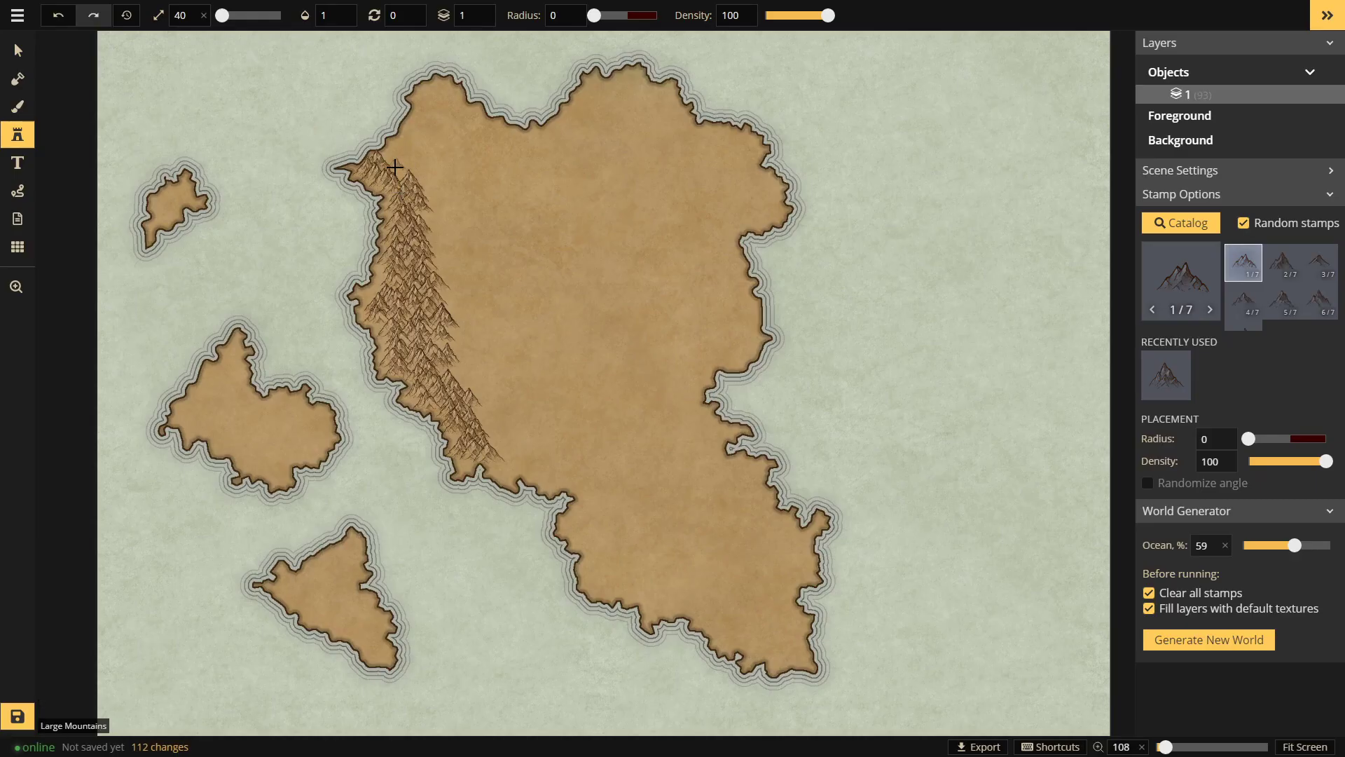
pyautogui.click(1183, 279)
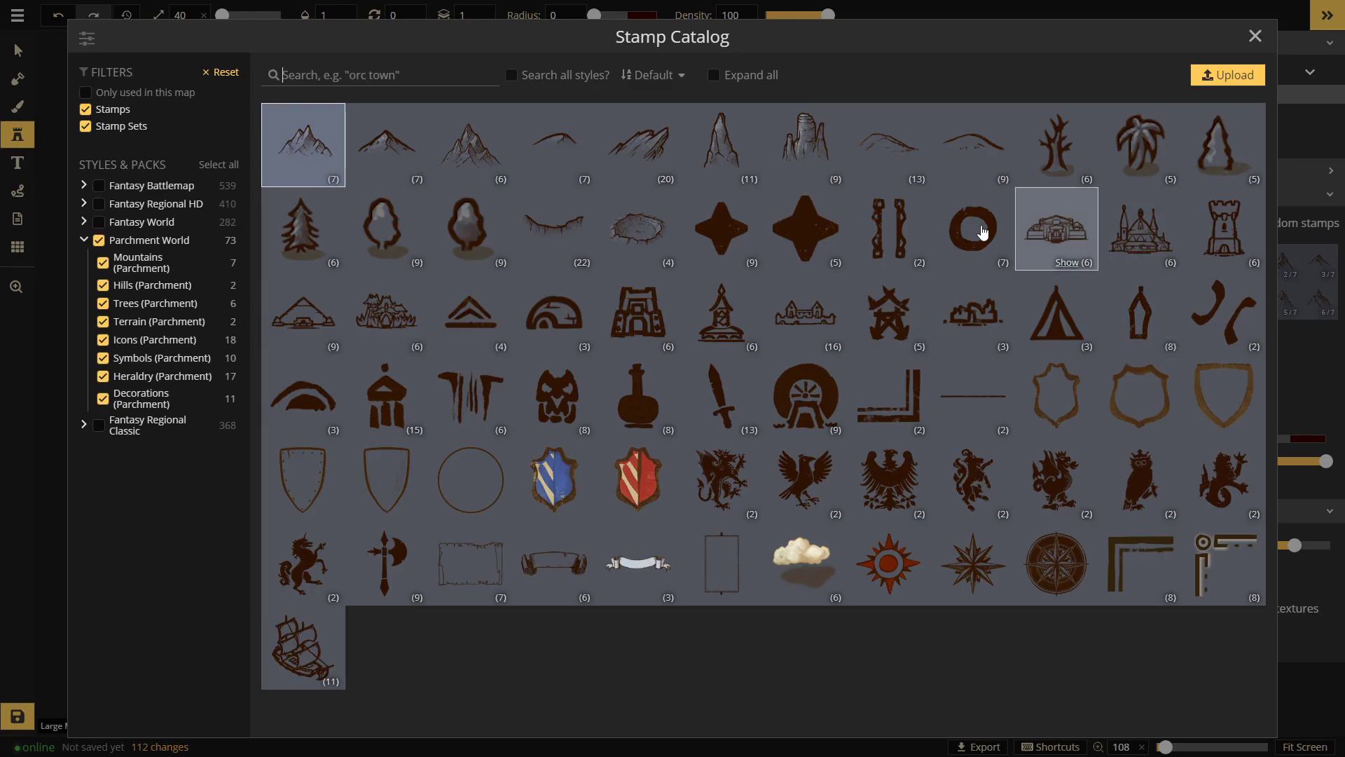
pyautogui.click(630, 156)
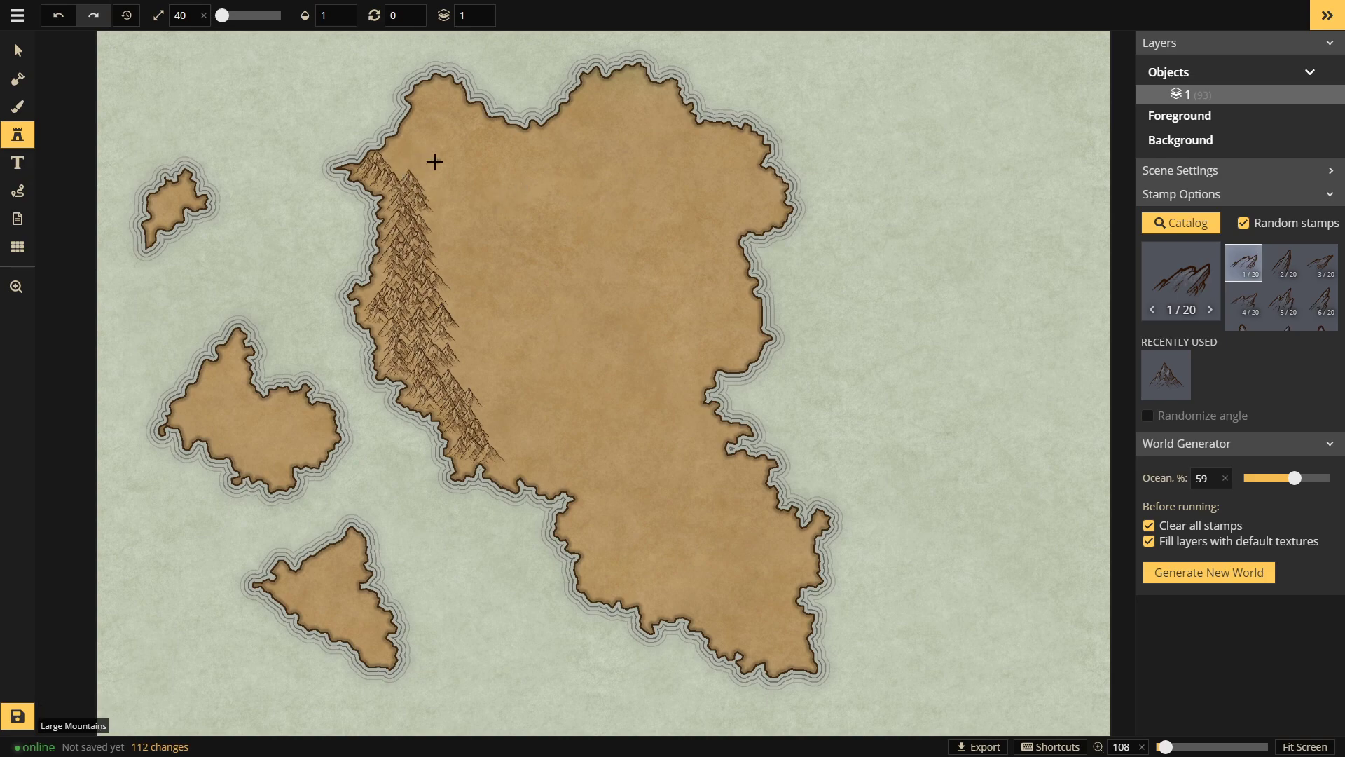
pyautogui.scroll(2, 435, 162)
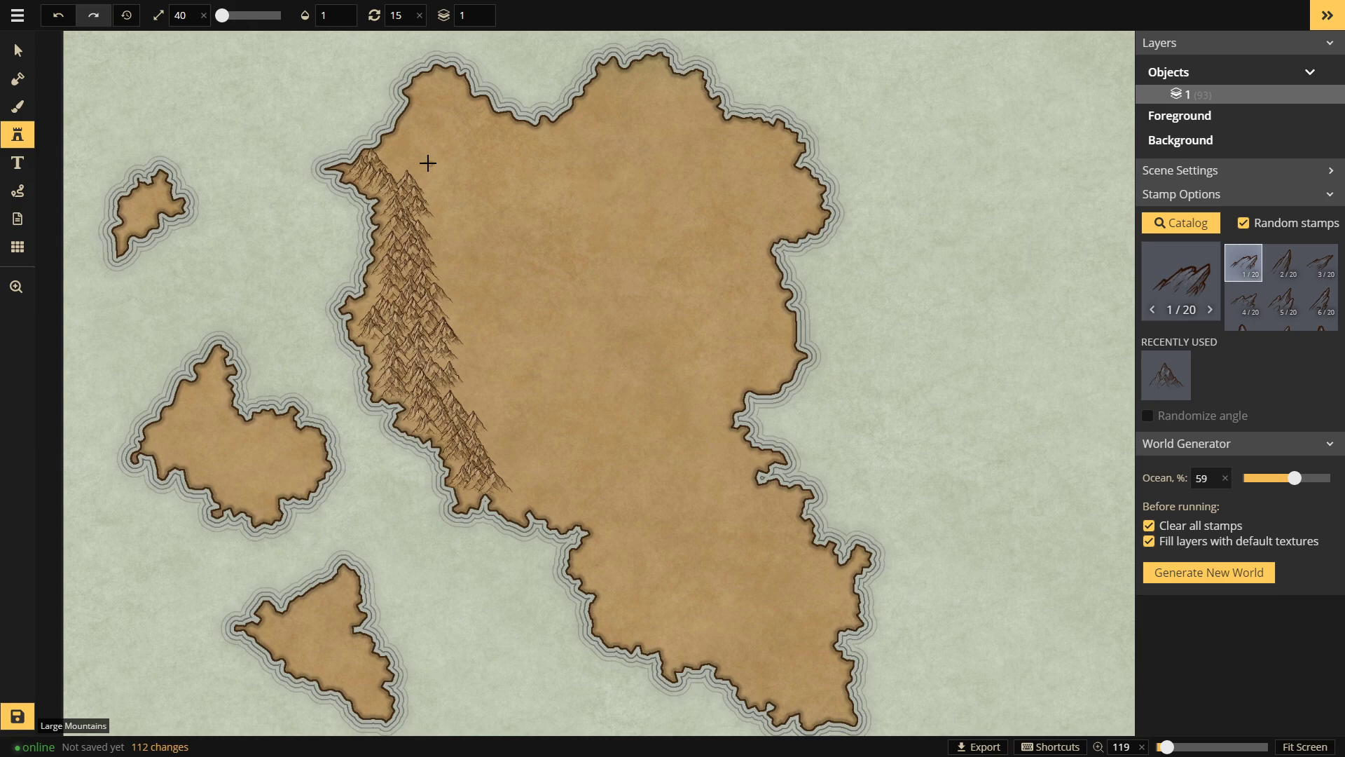
# Step: Stamp new-style mountains at the ridge's northwest tip and north end, undoing one misplaced peak
pyautogui.click(391, 167)
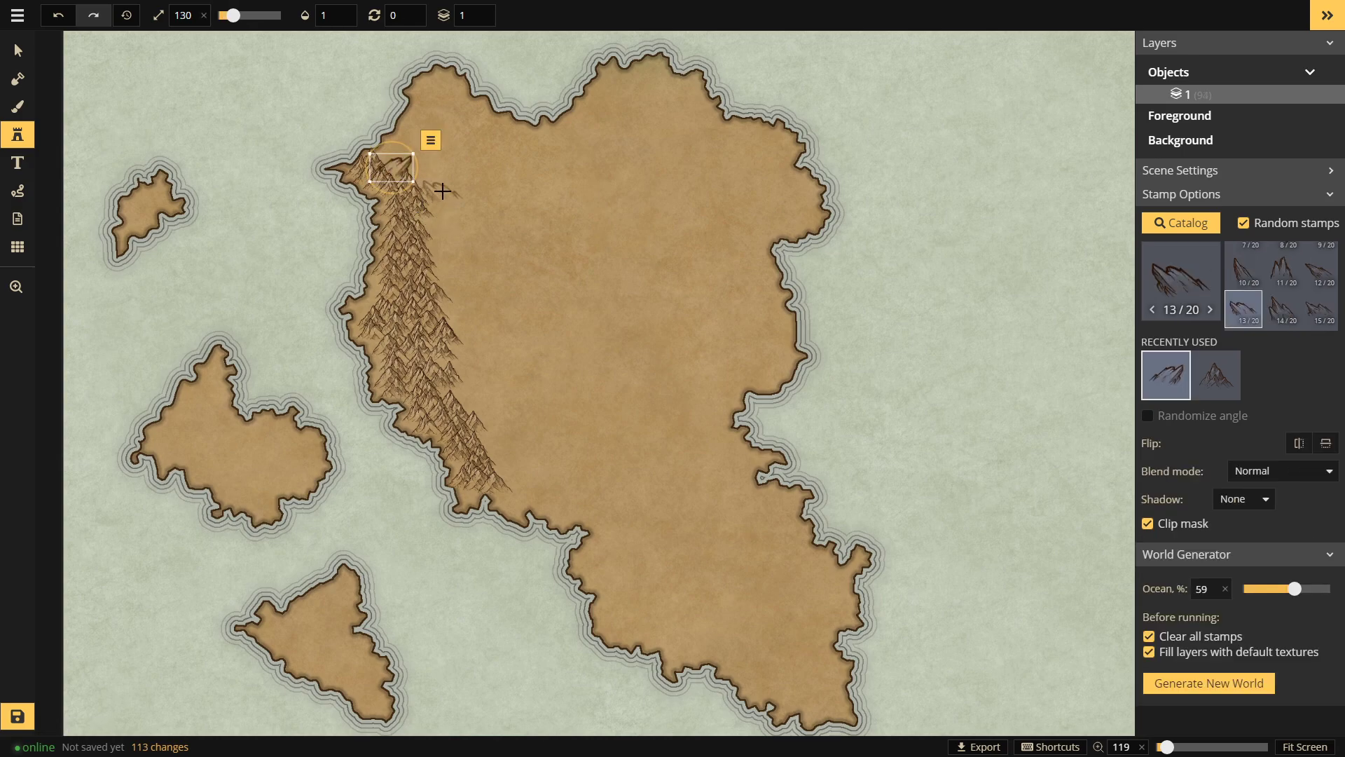
pyautogui.click(441, 182)
pyautogui.hotkey('ctrl', 'z')
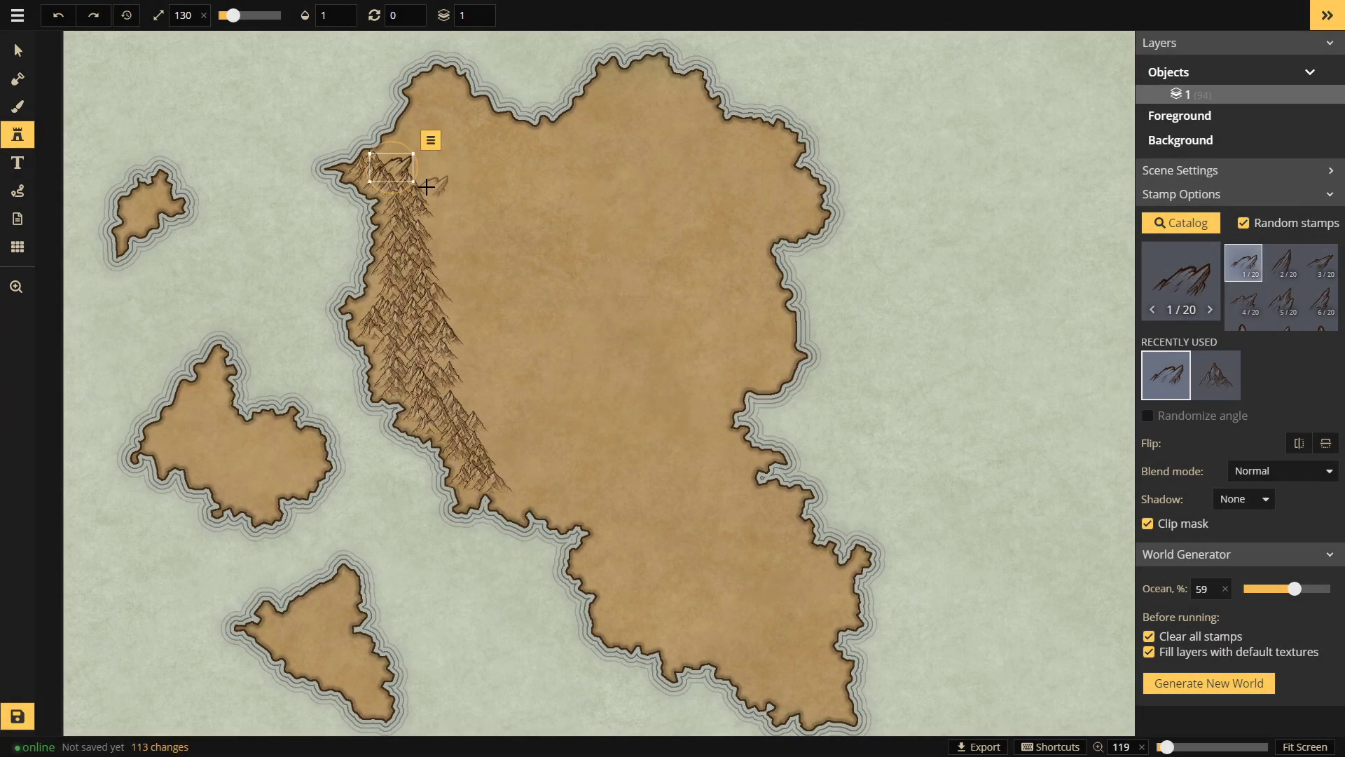
pyautogui.click(443, 203)
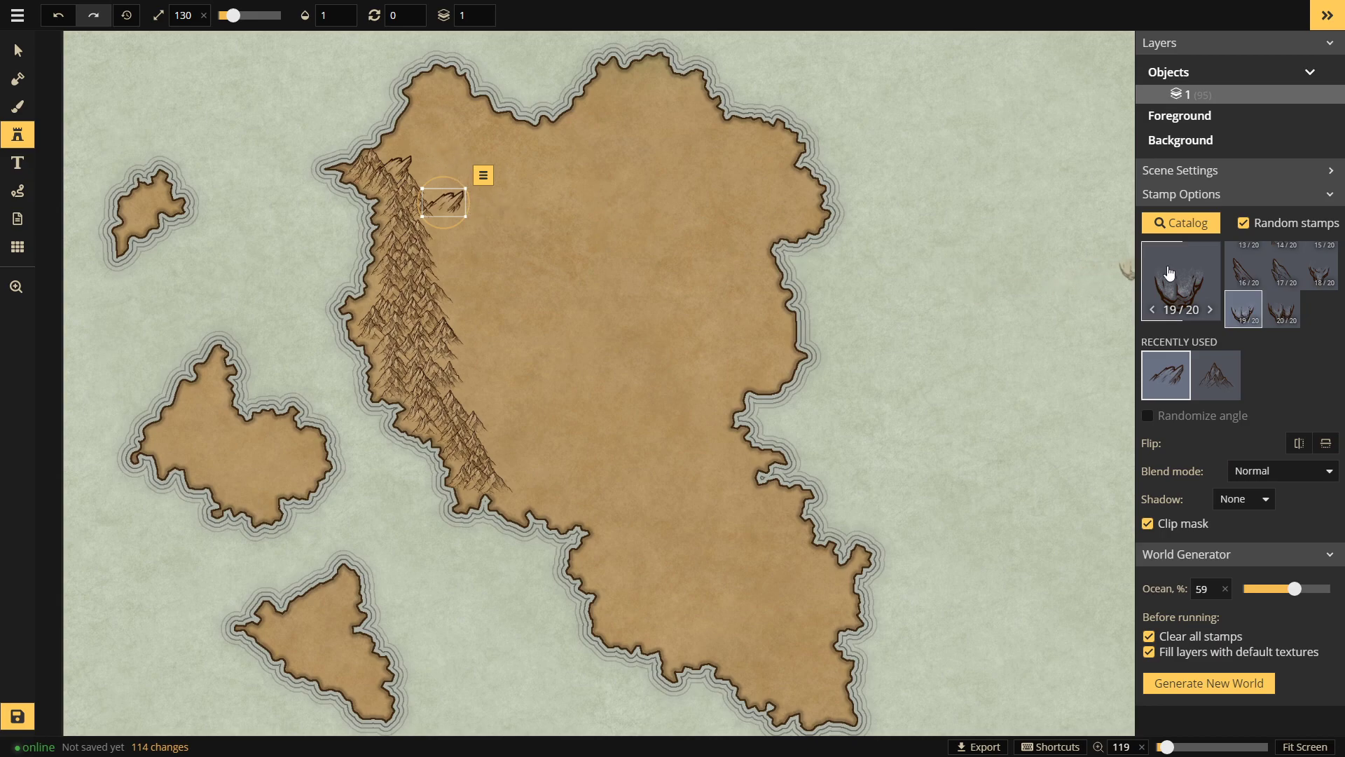
# Step: Place peaks east of and inland from the range using mountain variants 17, 1, 5 and 14
pyautogui.click(1273, 280)
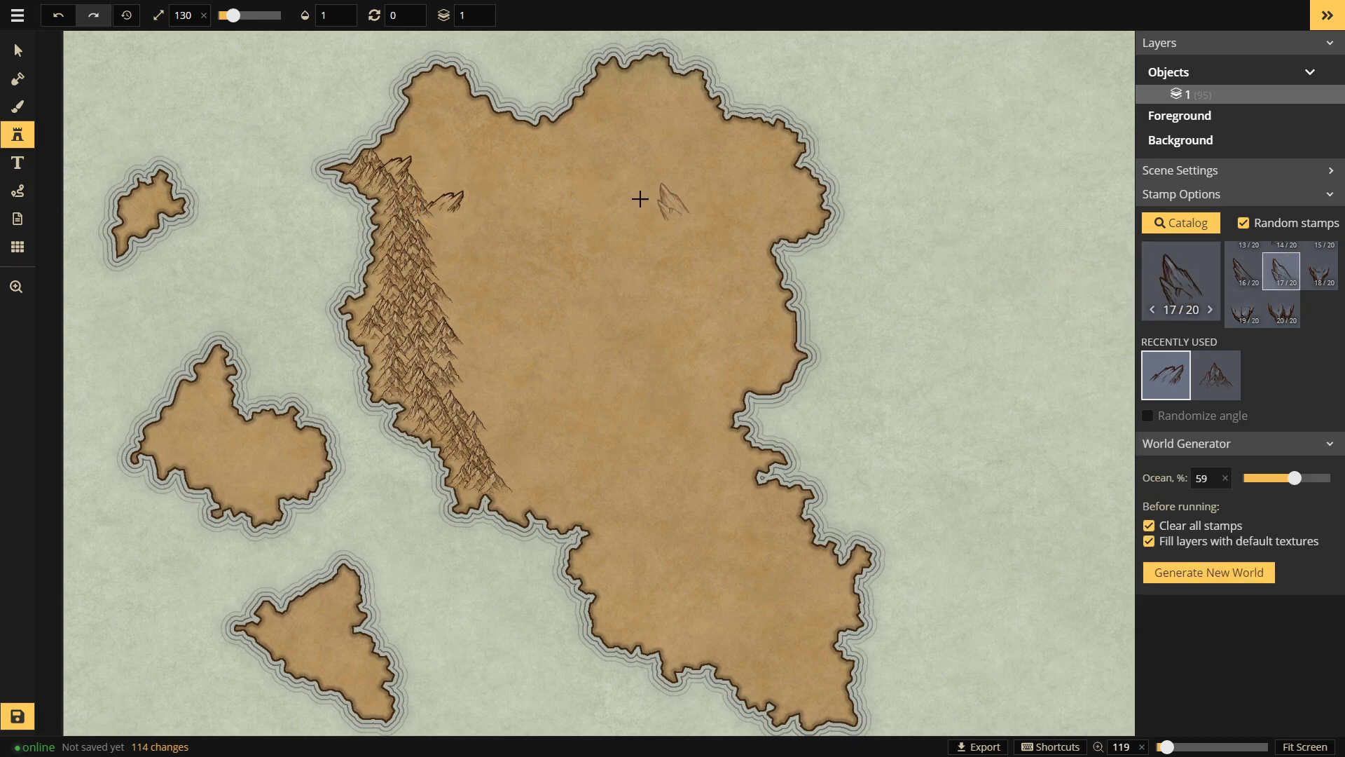
pyautogui.click(490, 220)
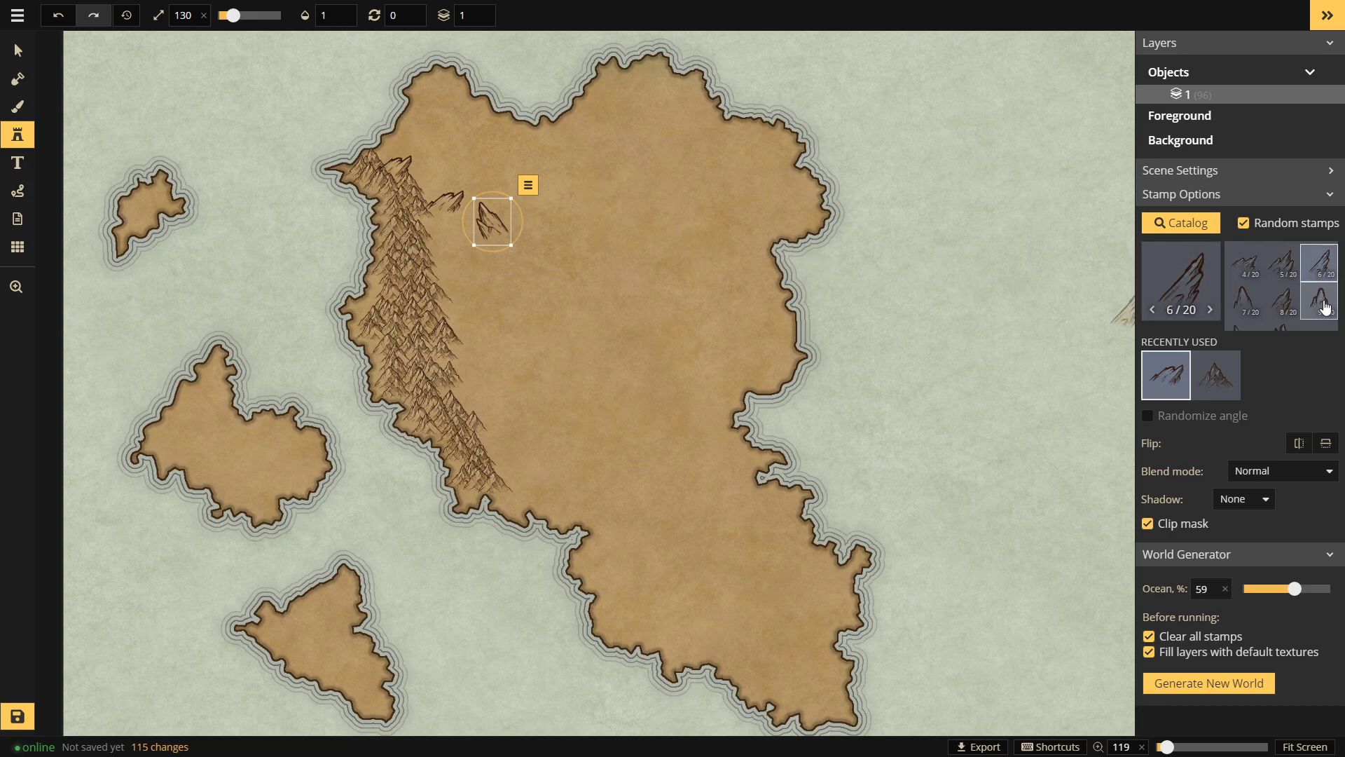
pyautogui.scroll(1, 1256, 299)
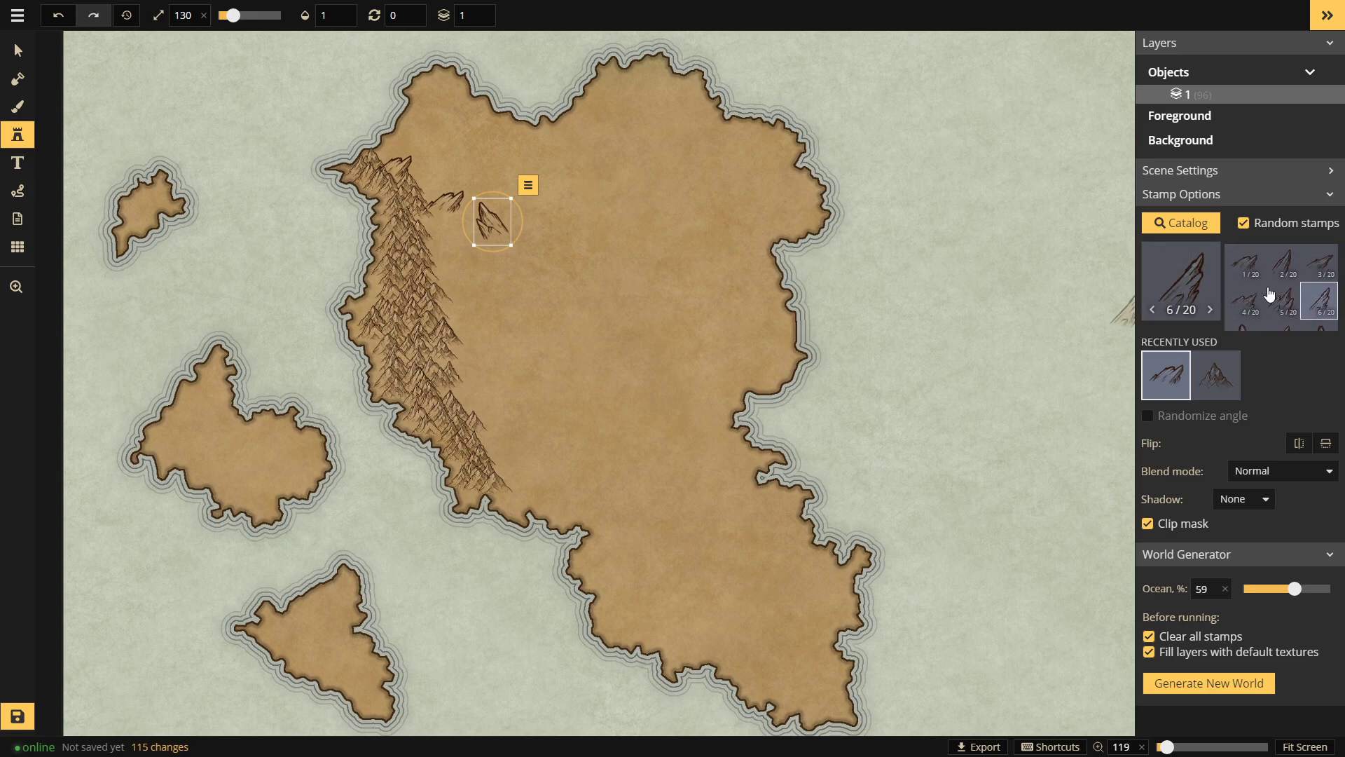
pyautogui.click(1255, 272)
pyautogui.click(1294, 300)
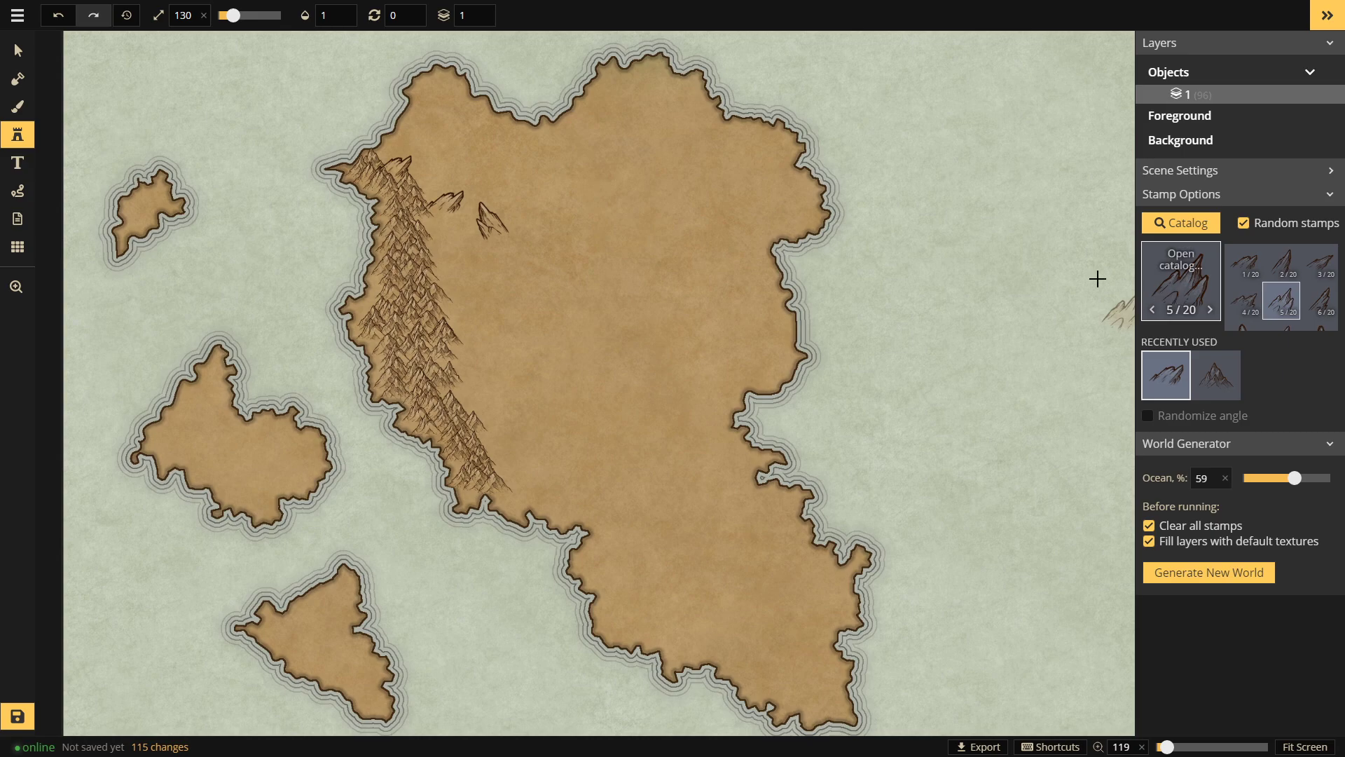
pyautogui.click(462, 258)
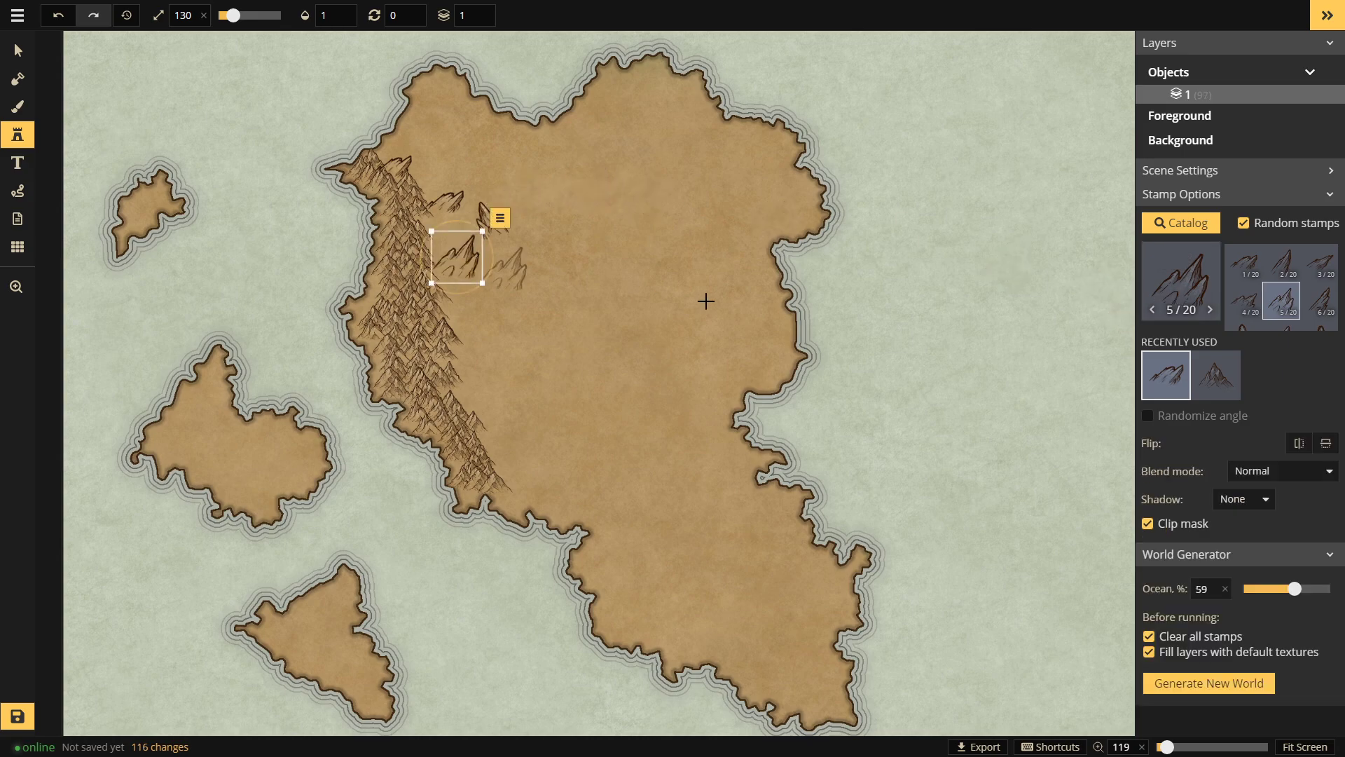
pyautogui.click(1153, 309)
pyautogui.click(459, 309)
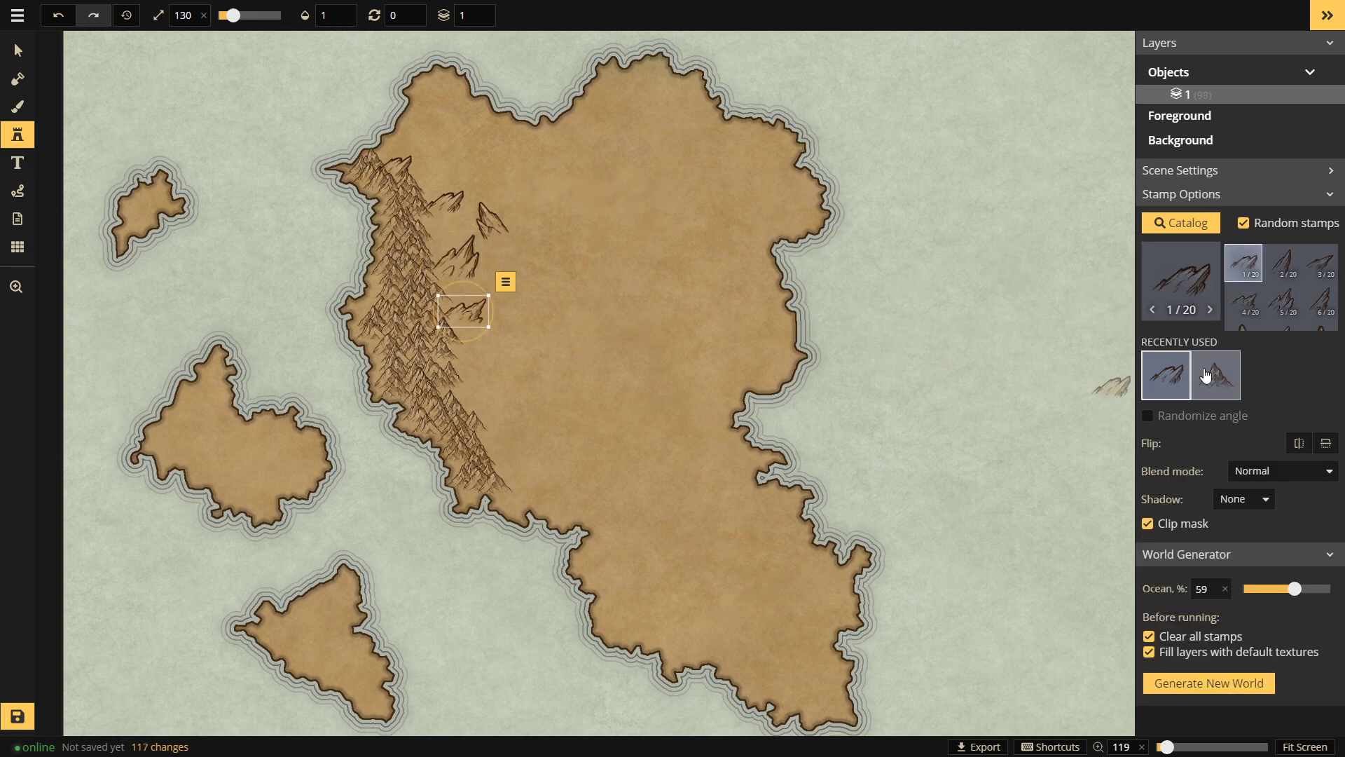
pyautogui.scroll(-3, 1254, 315)
pyautogui.click(1281, 275)
pyautogui.click(508, 287)
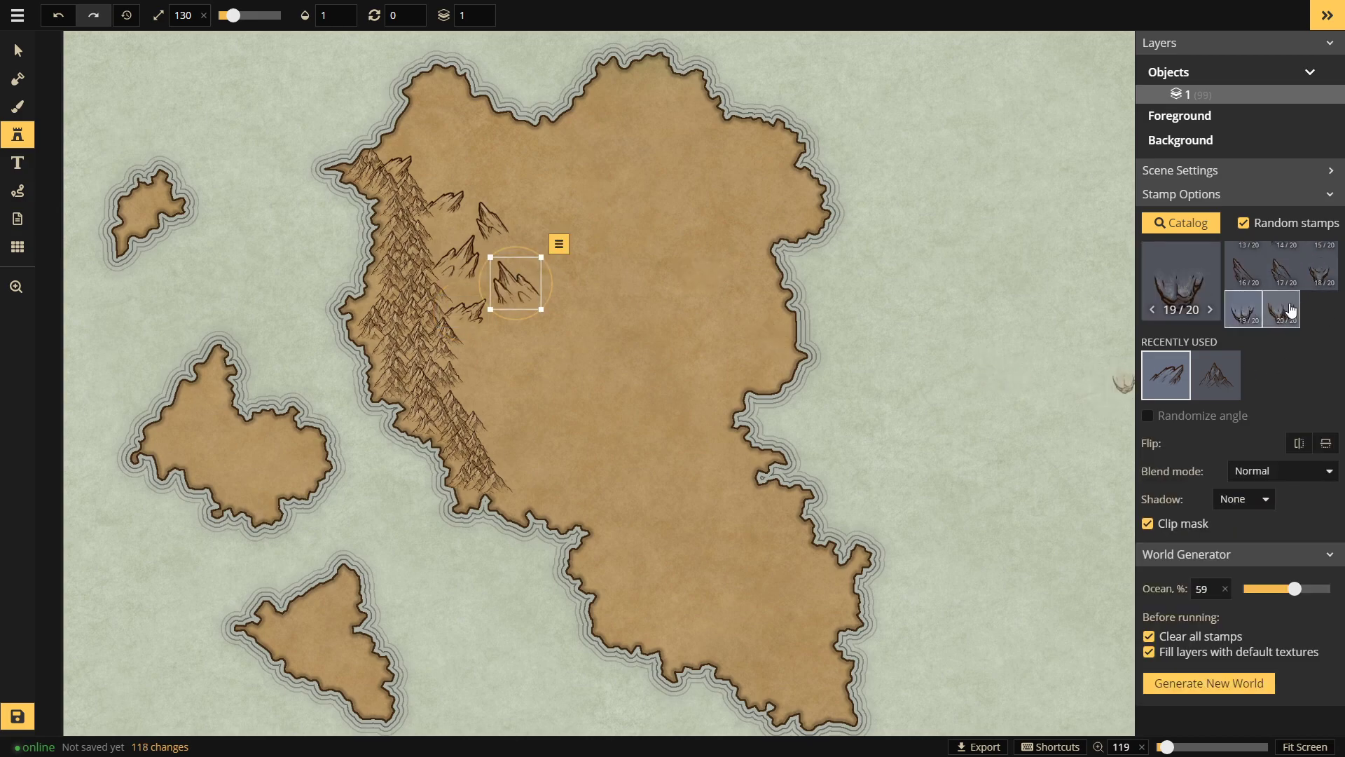
pyautogui.click(1290, 280)
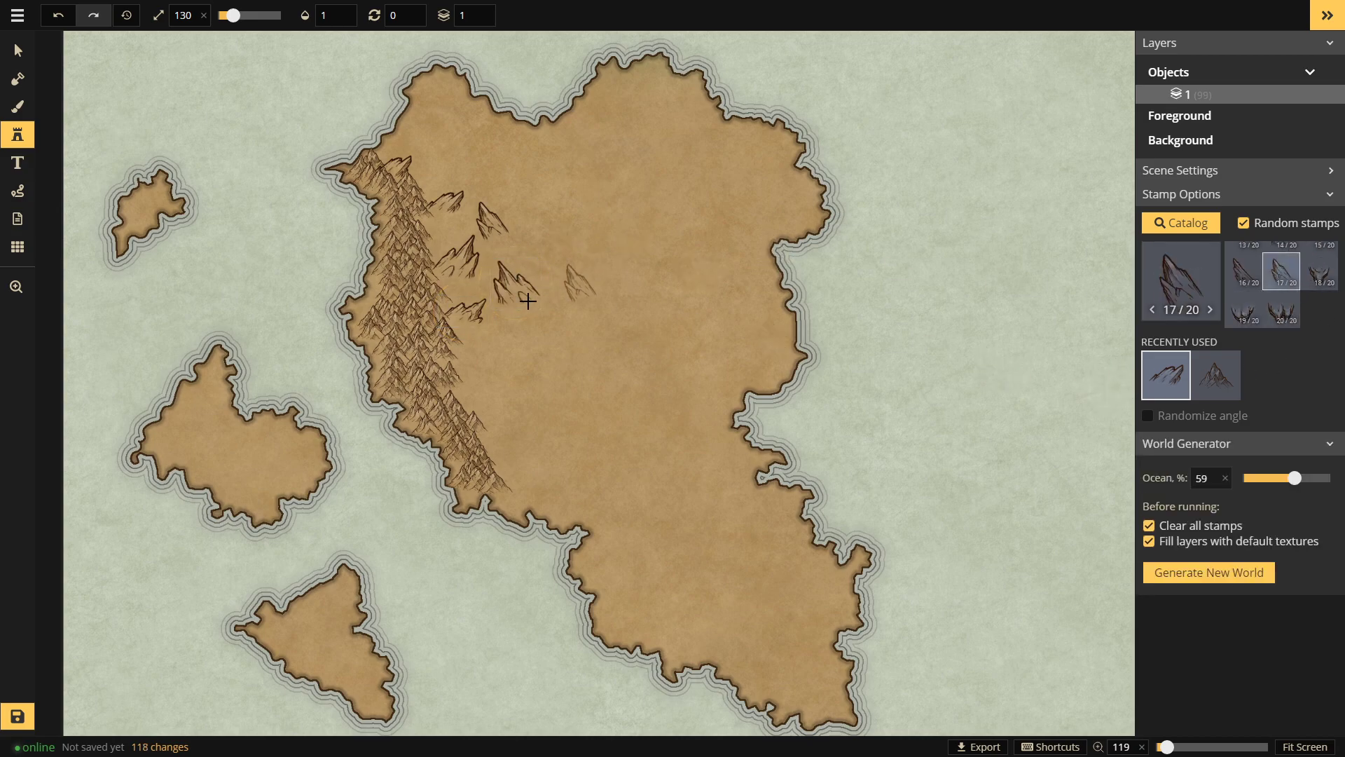
pyautogui.click(525, 342)
# Step: Add peaks with variants 4, 12 and 16, including two large inland peaks, then reopen the Stamp Catalog
pyautogui.scroll(3, 1241, 304)
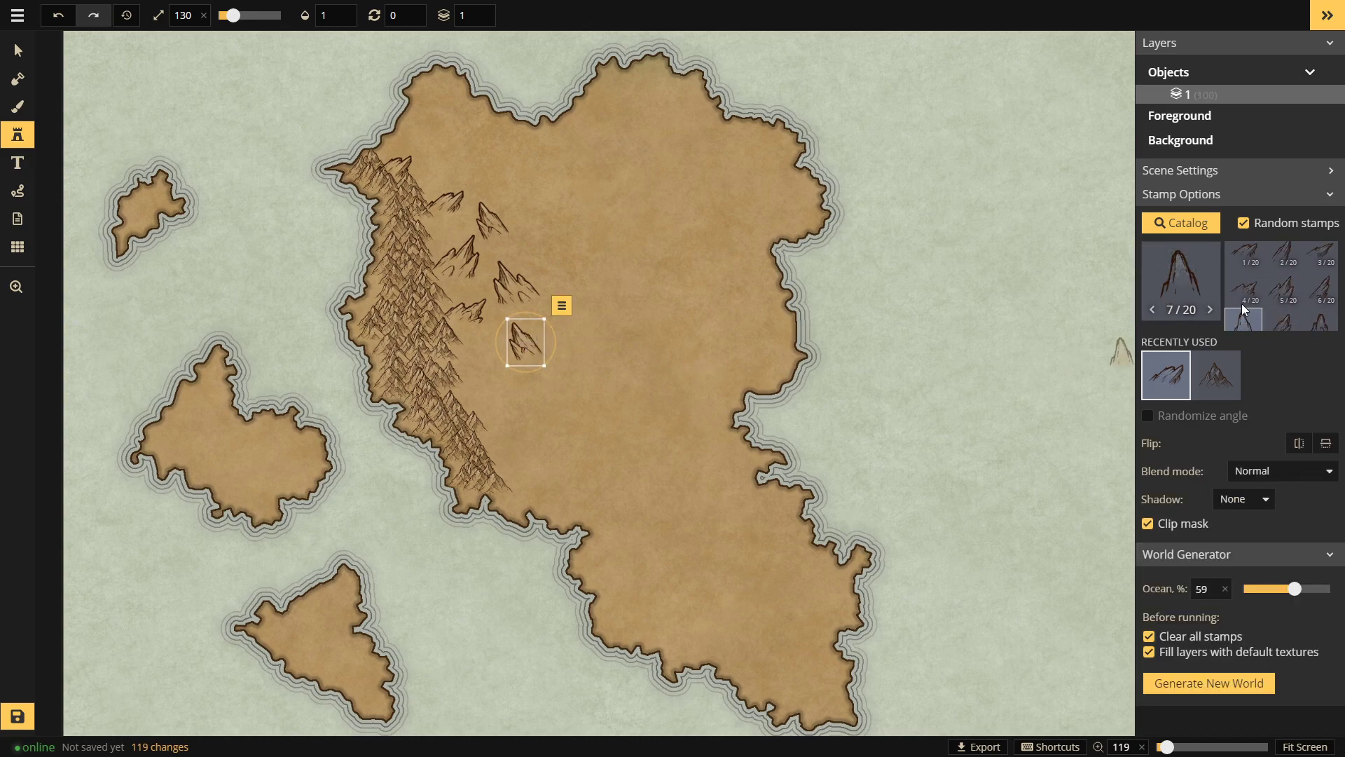
pyautogui.click(1251, 289)
pyautogui.click(473, 359)
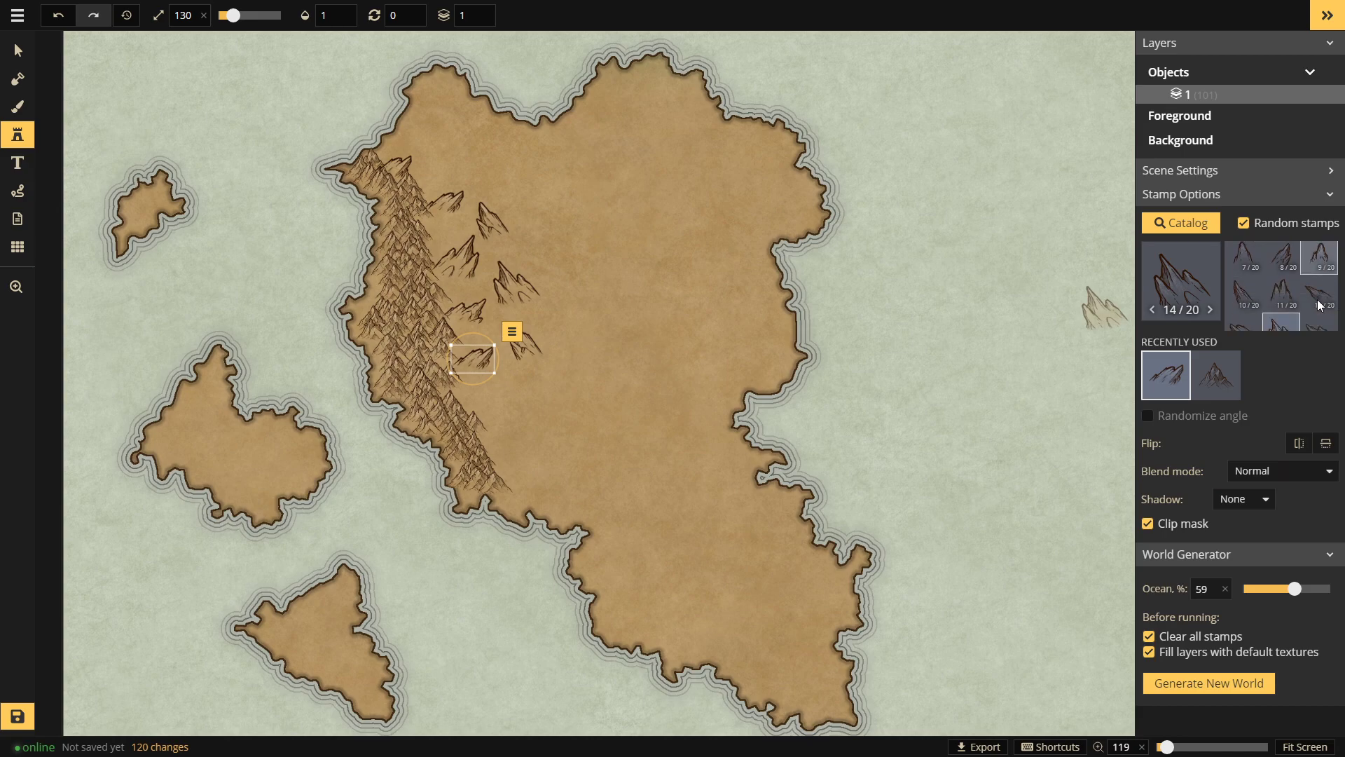
pyautogui.click(1320, 274)
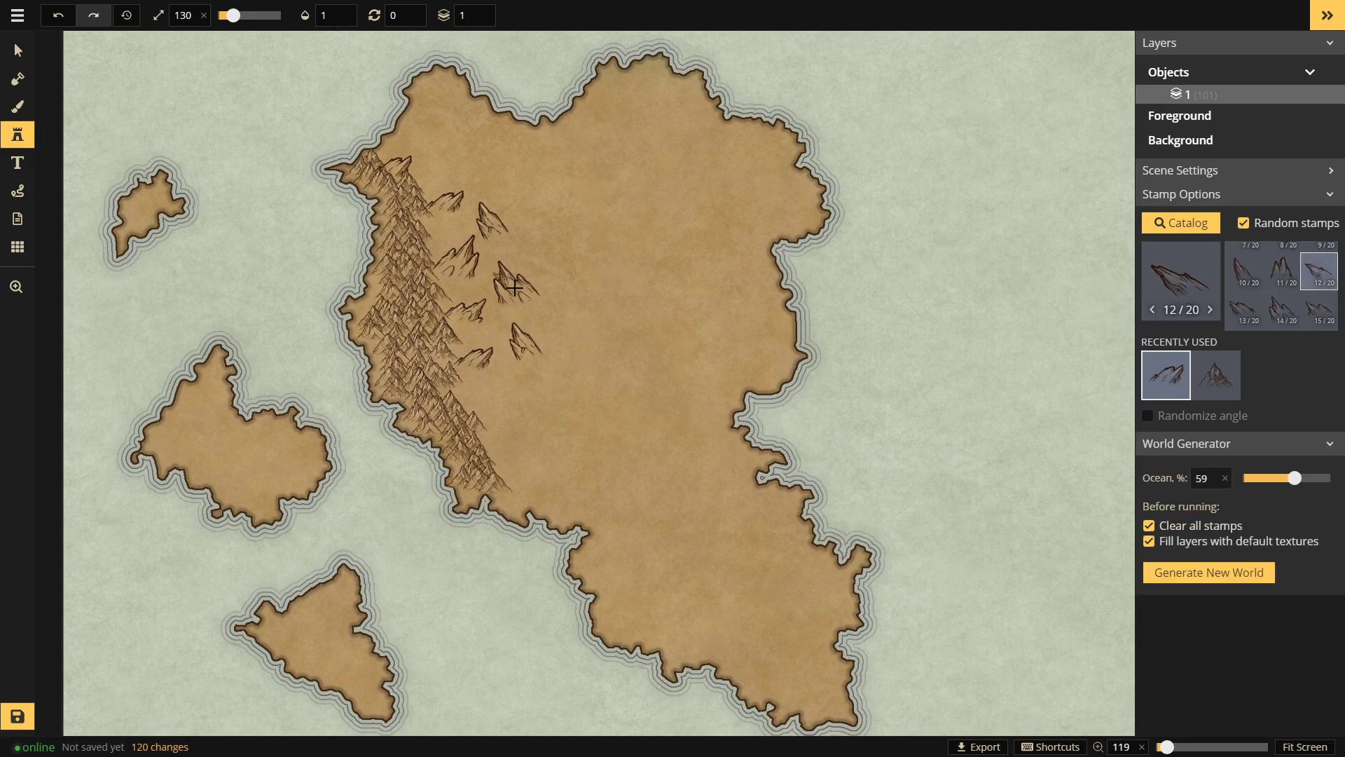
pyautogui.click(459, 172)
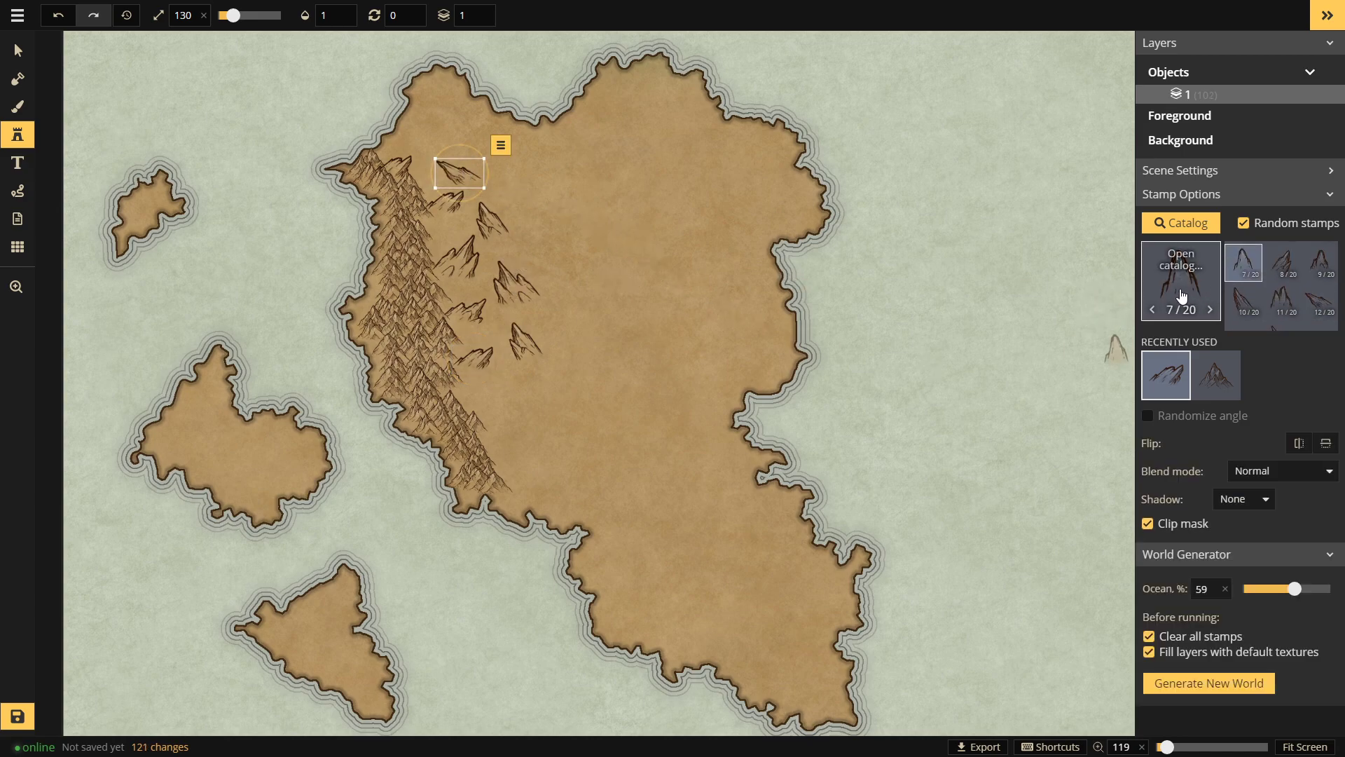
pyautogui.scroll(-3, 1274, 302)
pyautogui.click(1243, 270)
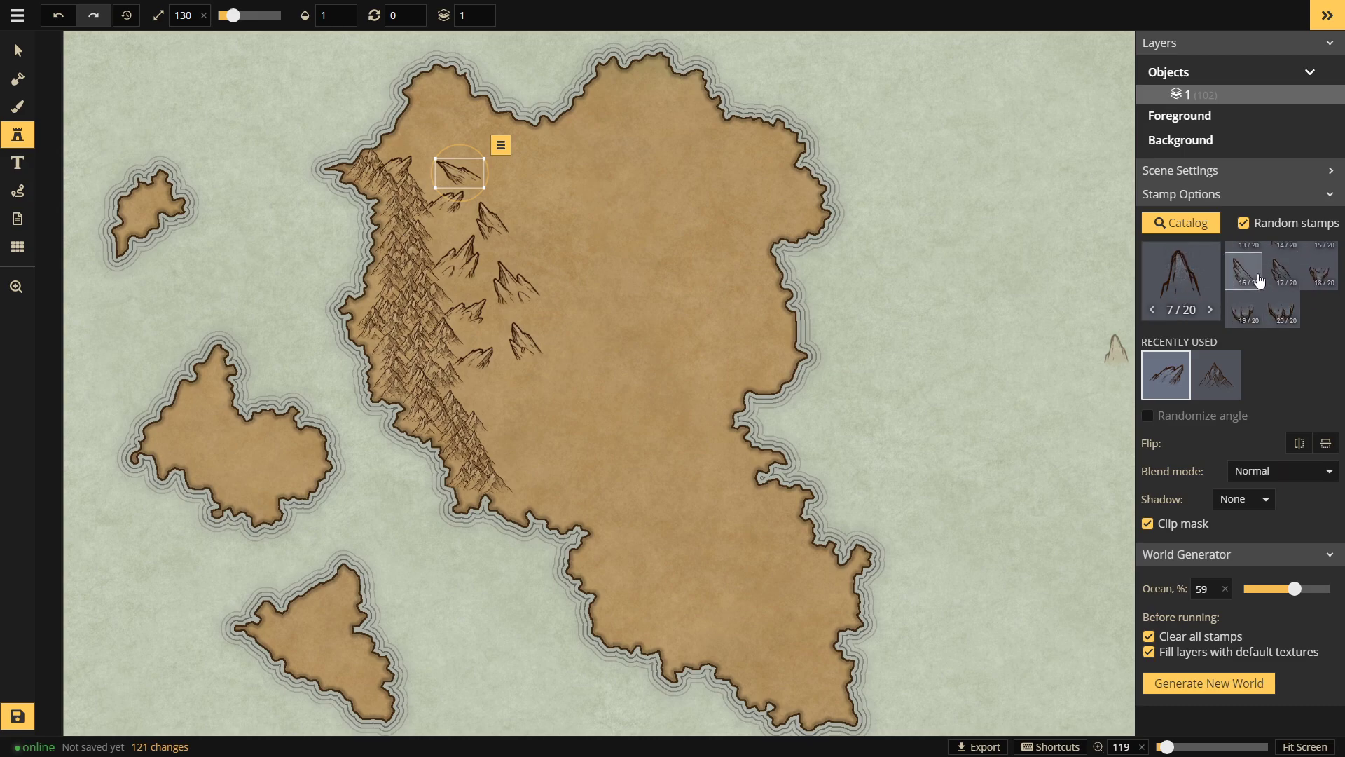
pyautogui.click(515, 387)
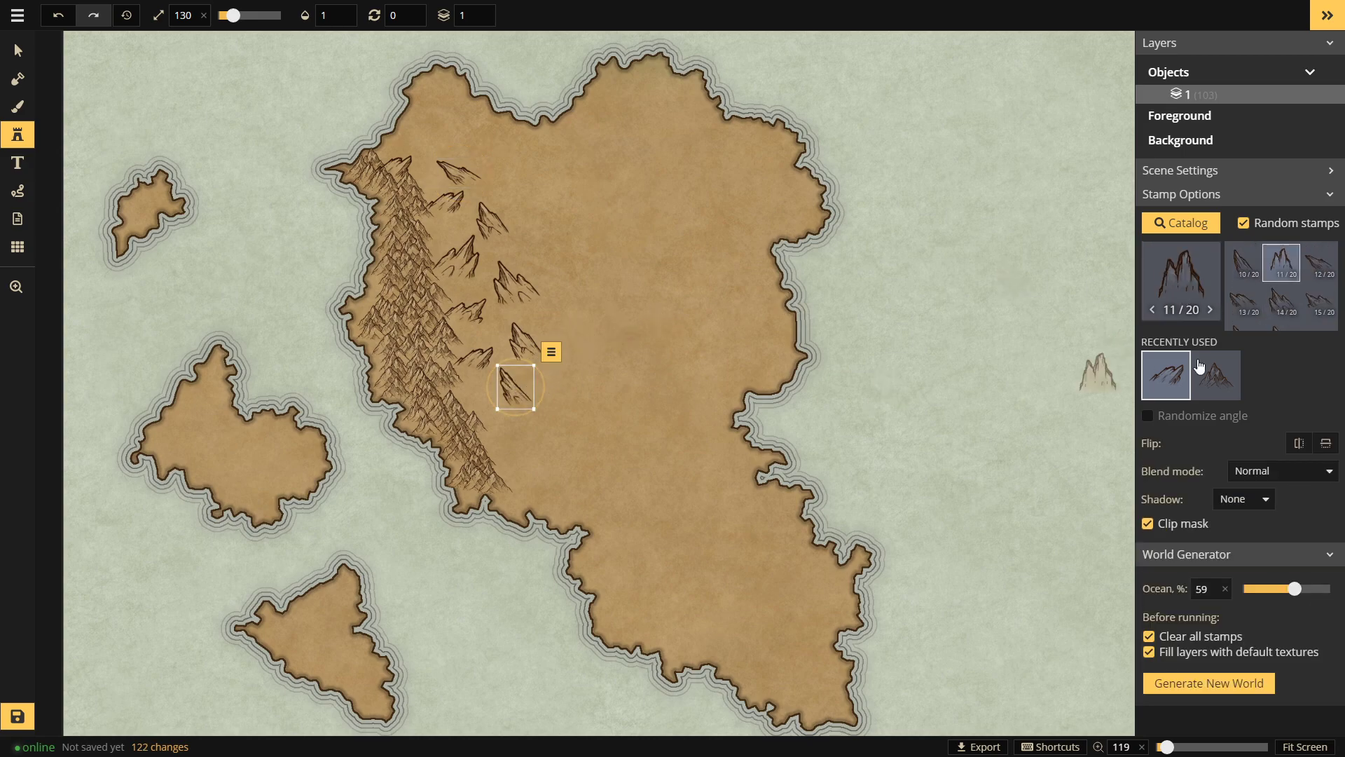
pyautogui.scroll(3, 1240, 298)
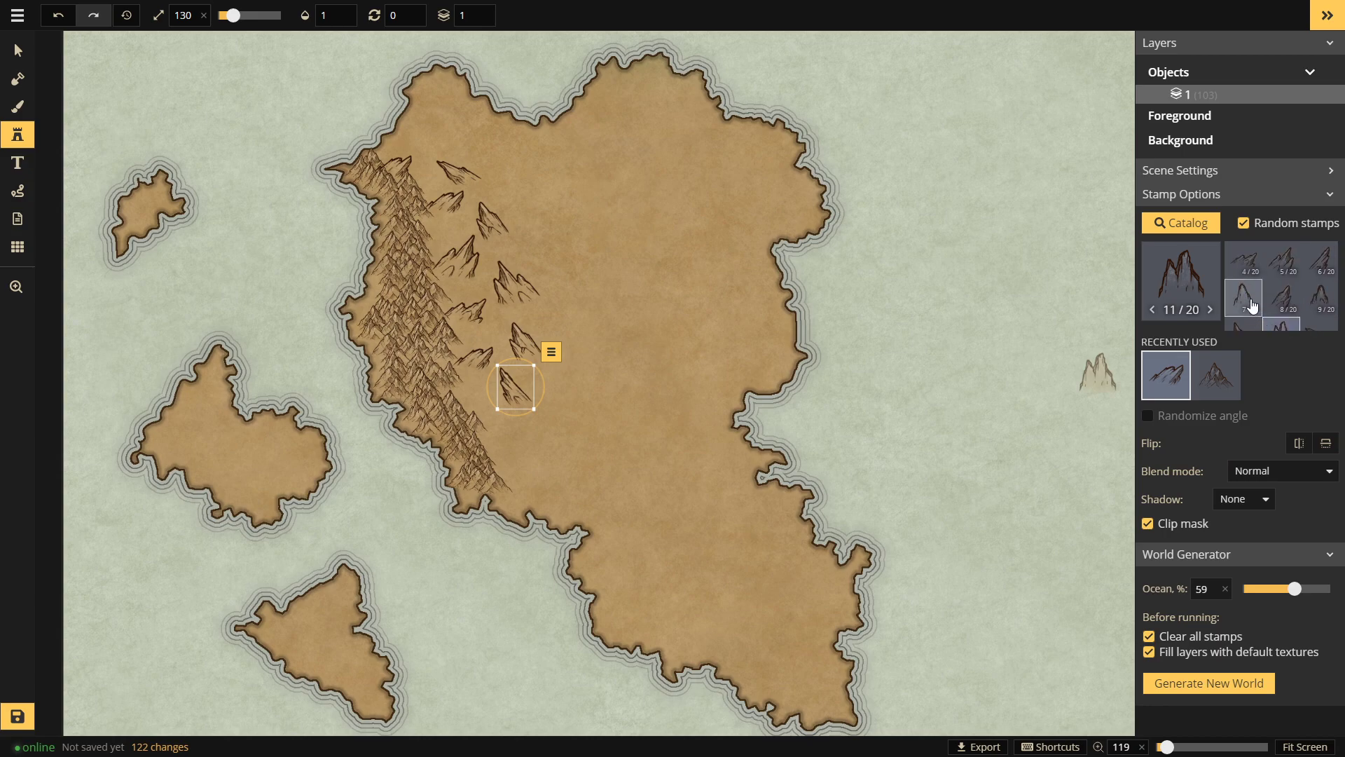
pyautogui.click(471, 394)
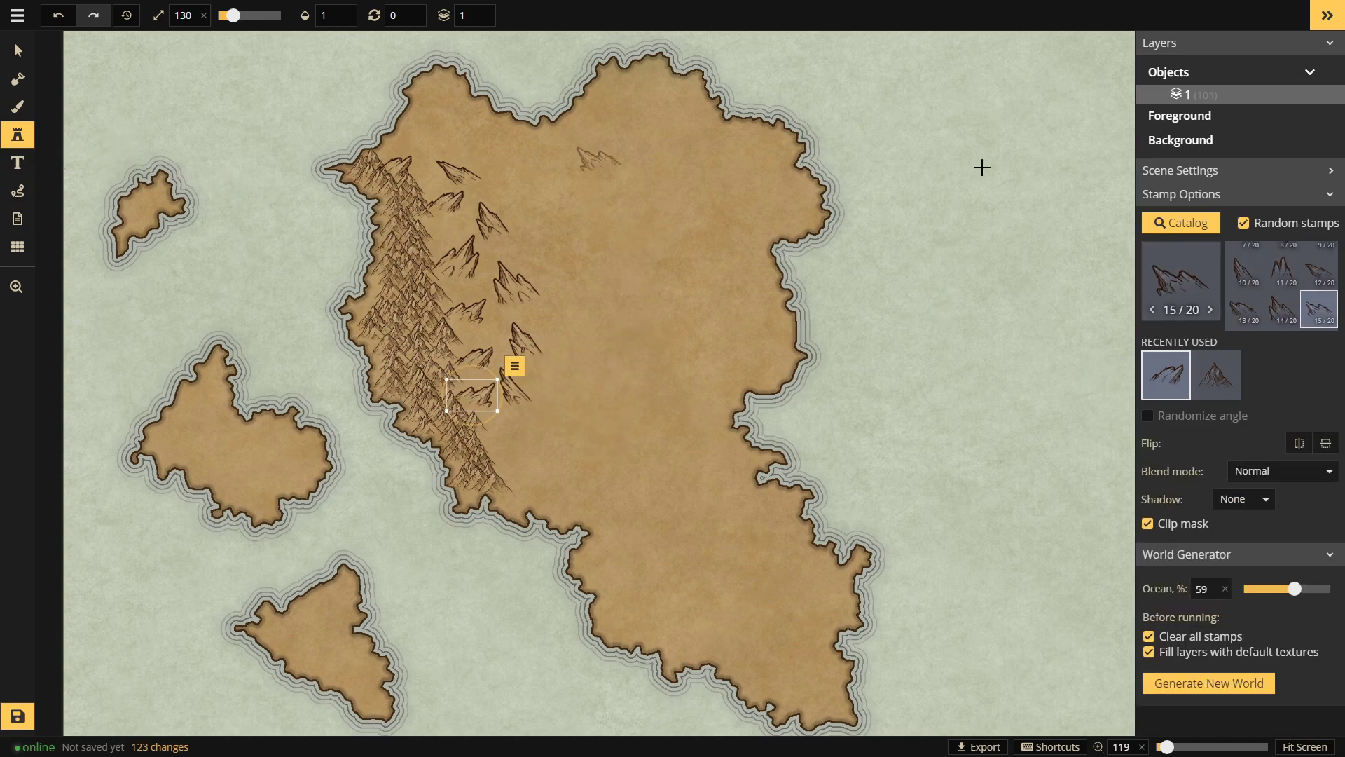
pyautogui.click(1181, 280)
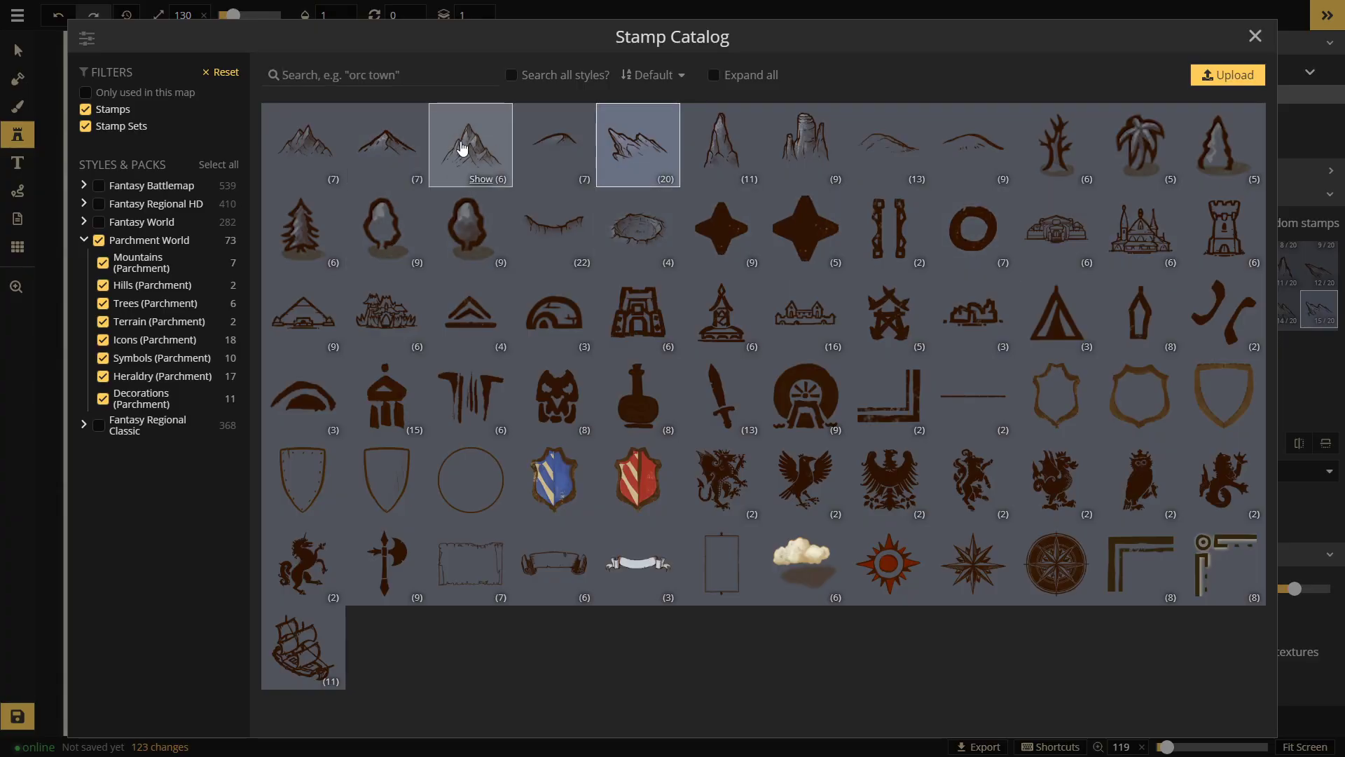
# Step: Pick the six-variant mountain set and stamp small mountains from the northern ridge southward
pyautogui.click(462, 148)
pyautogui.scroll(-6, 519, 171)
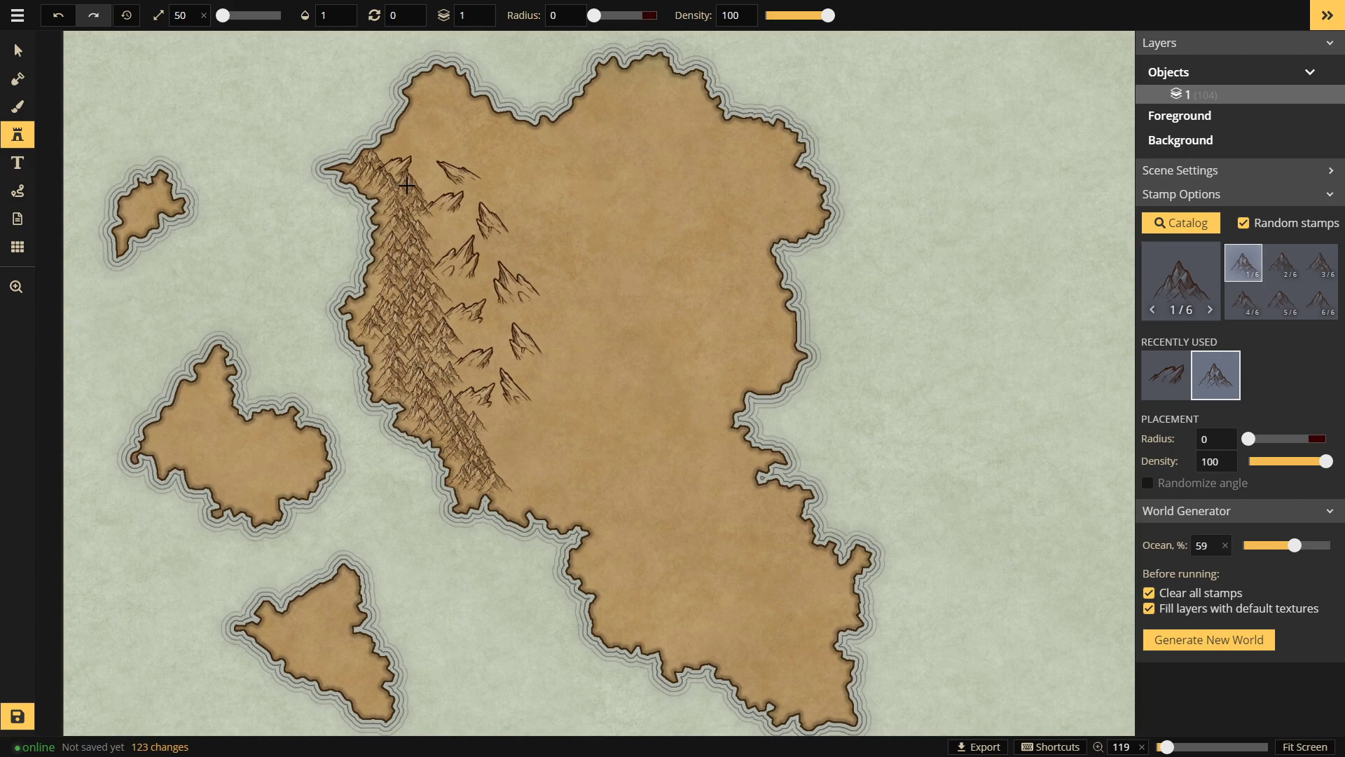
pyautogui.click(474, 152)
pyautogui.click(498, 169)
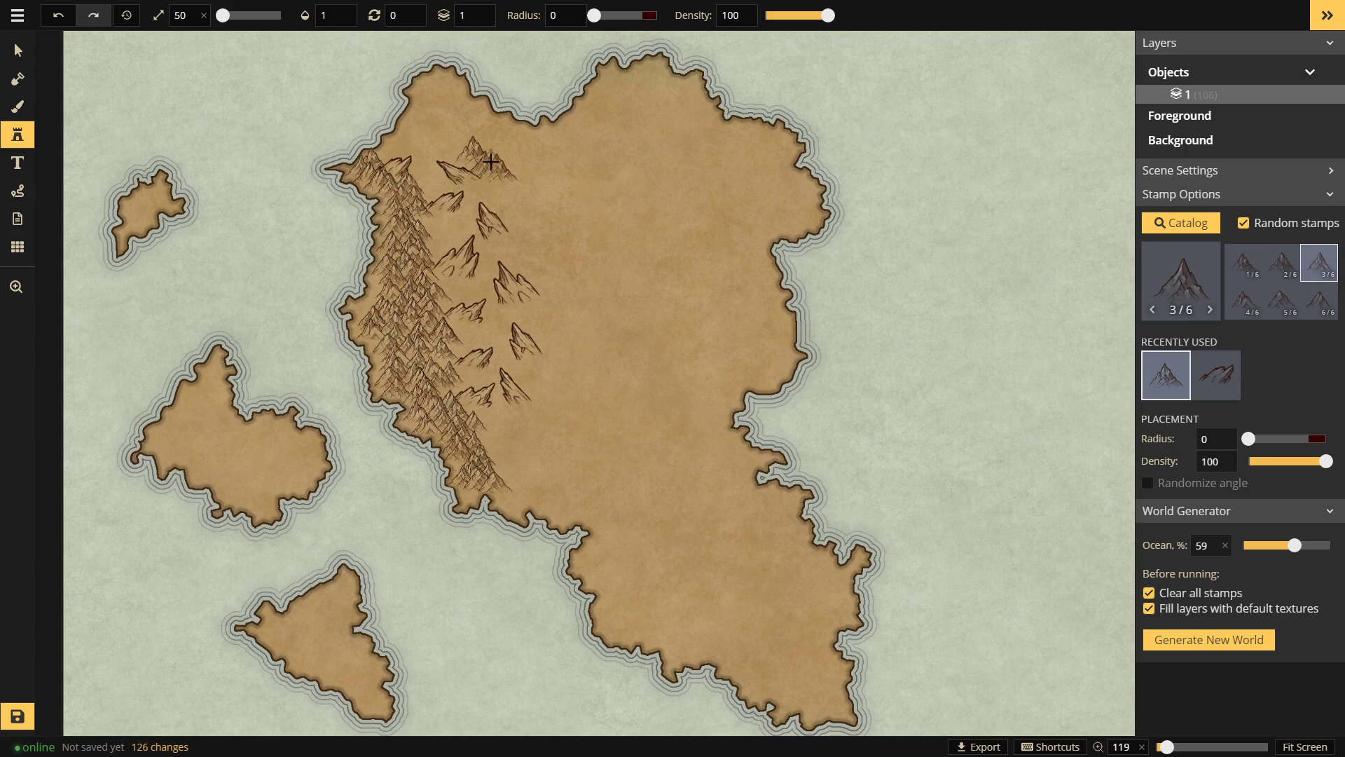
pyautogui.click(491, 165)
pyautogui.click(497, 181)
pyautogui.click(500, 191)
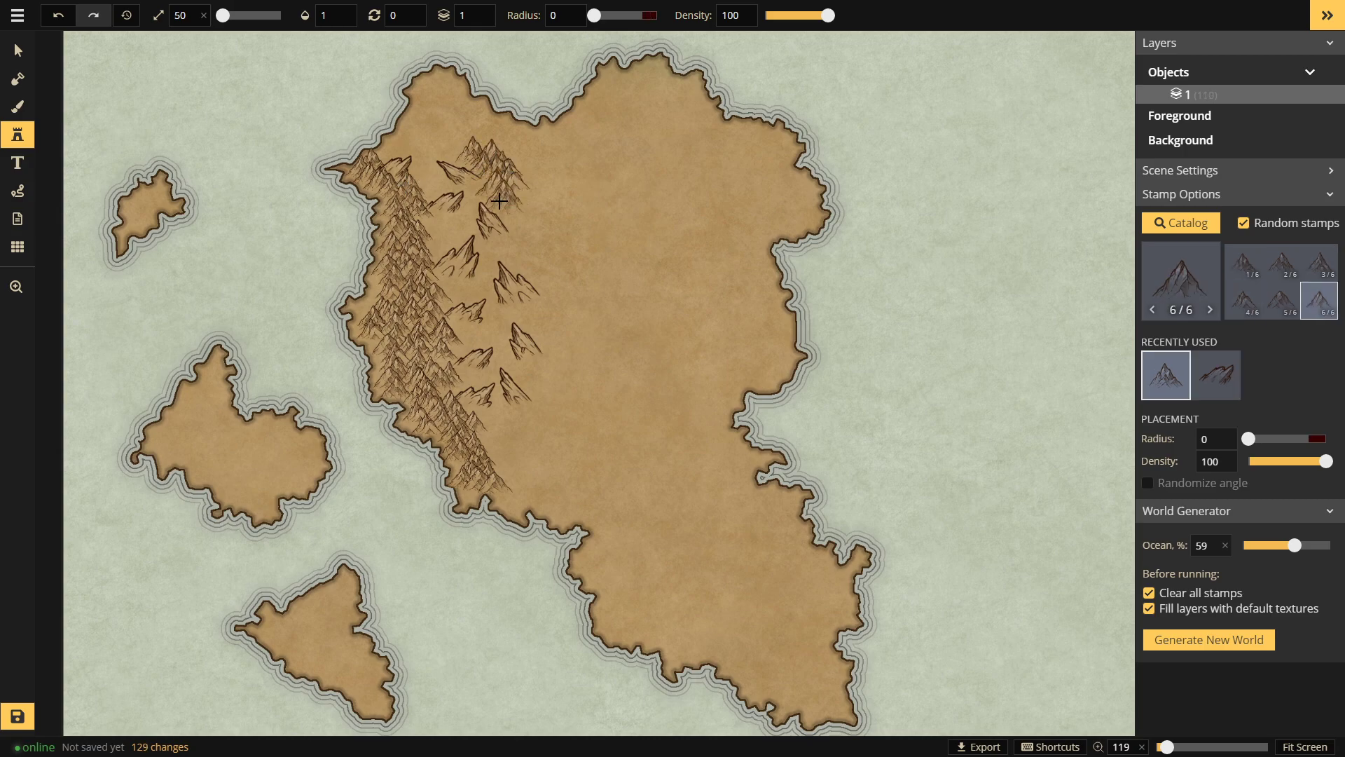
pyautogui.click(494, 204)
pyautogui.click(513, 218)
pyautogui.click(512, 235)
pyautogui.click(520, 247)
pyautogui.click(525, 255)
# Step: Fill the middle and eastern edge of the inland band and extend it toward the southern tip
pyautogui.click(527, 272)
pyautogui.click(532, 294)
pyautogui.click(543, 303)
pyautogui.click(547, 277)
pyautogui.click(561, 283)
pyautogui.click(552, 297)
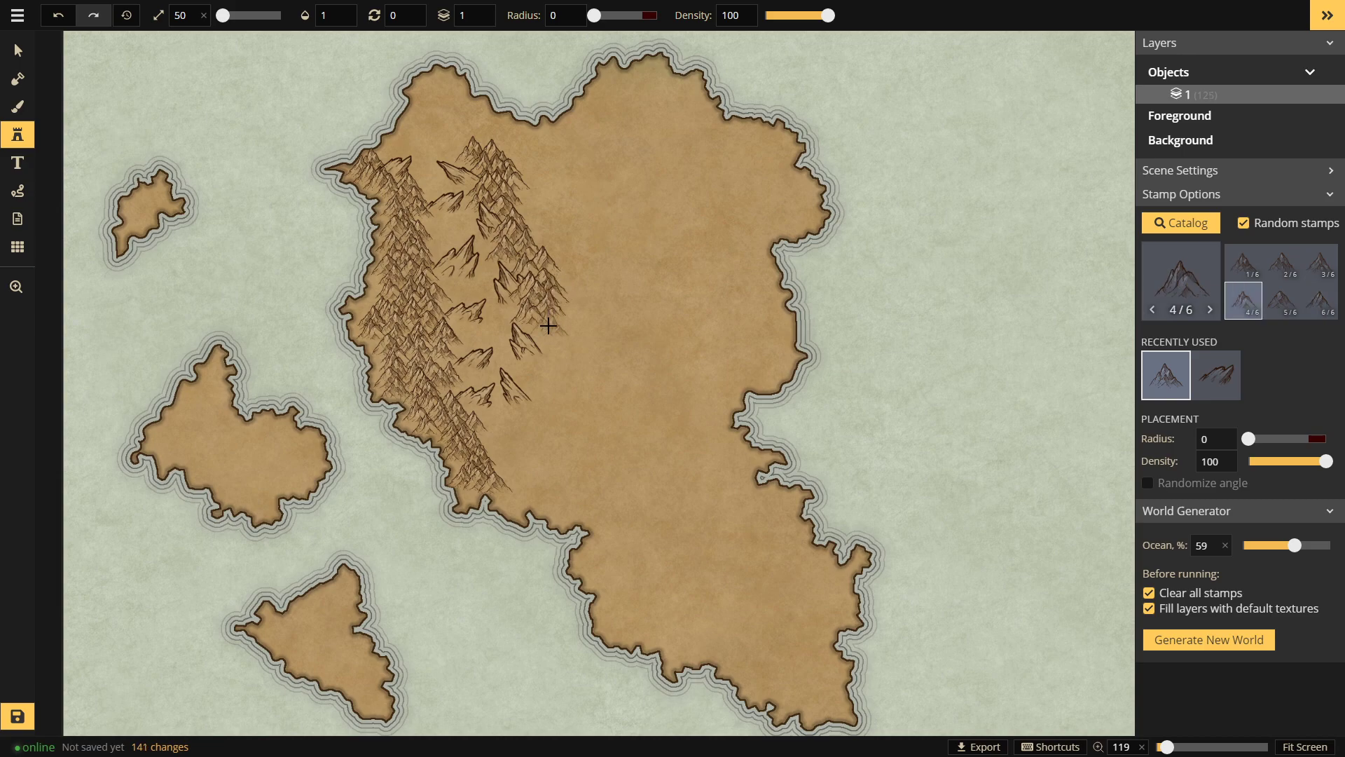
pyautogui.click(538, 313)
pyautogui.click(541, 356)
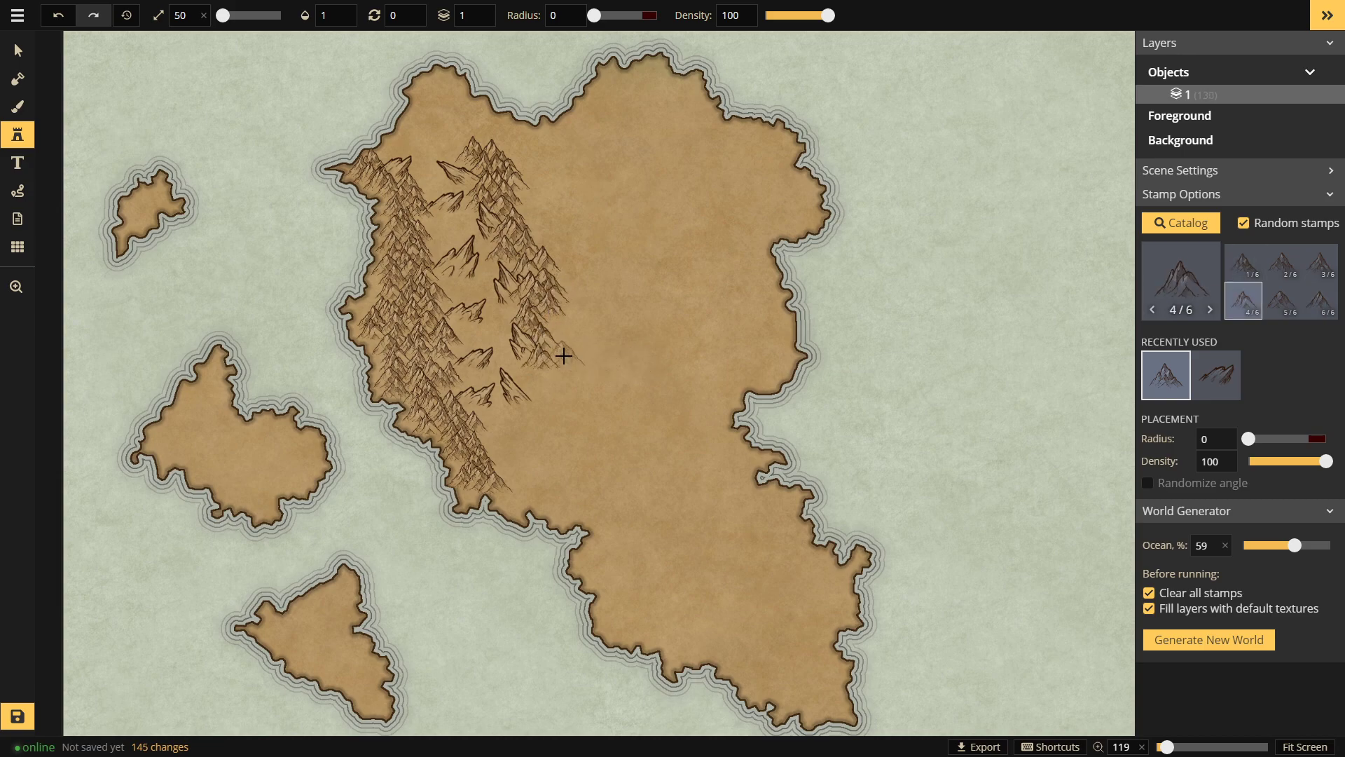
pyautogui.click(564, 355)
pyautogui.click(559, 322)
pyautogui.click(555, 352)
pyautogui.click(544, 382)
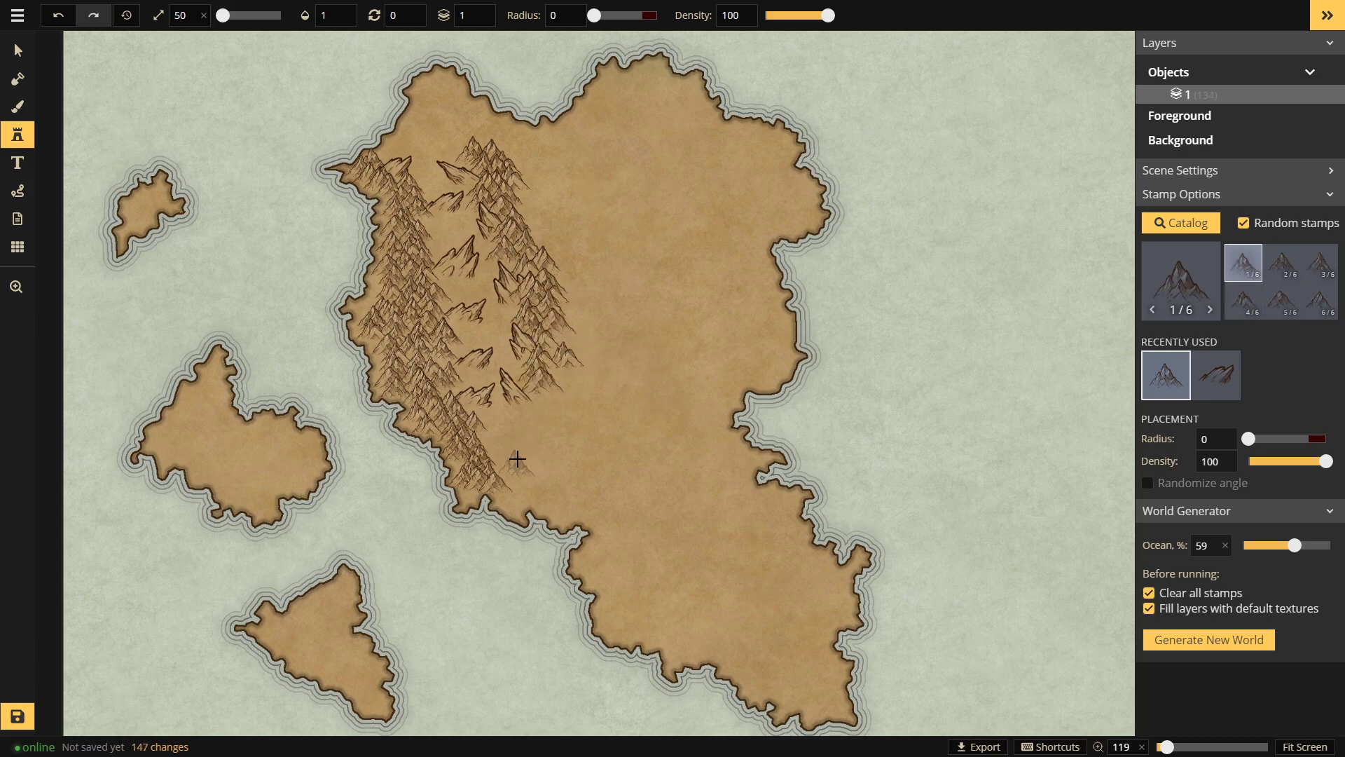
pyautogui.click(532, 402)
pyautogui.click(516, 471)
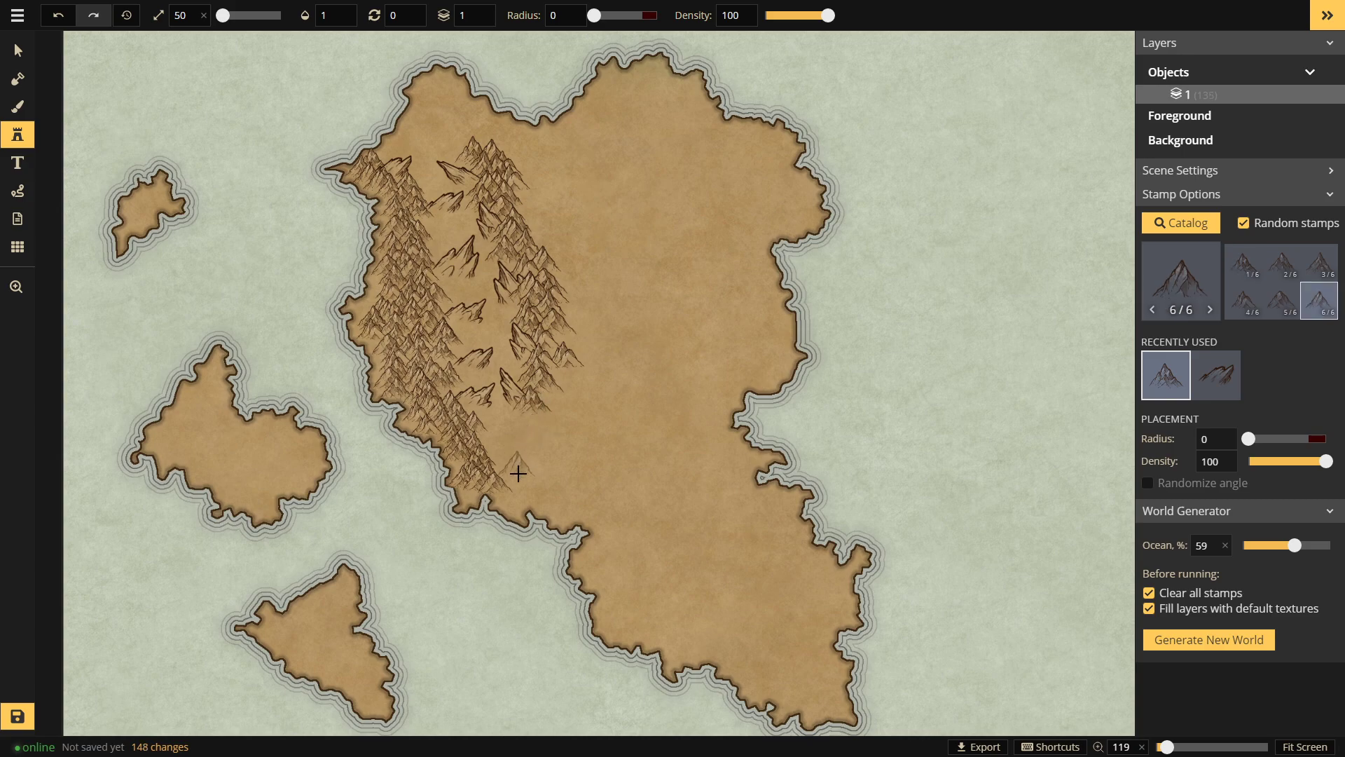
pyautogui.click(542, 443)
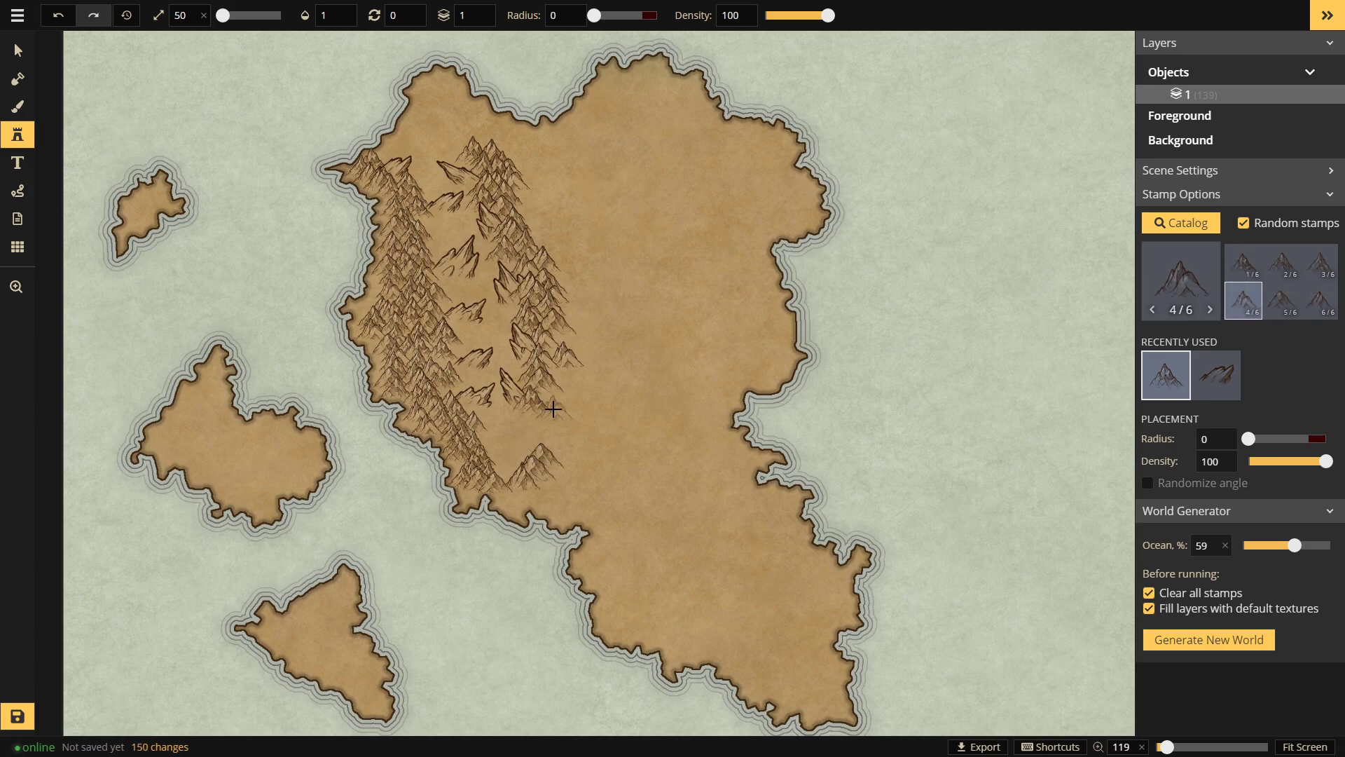
# Step: Undo the two misplaced southern mountains and cluster new ones at the band's lower end
pyautogui.hotkey('ctrl', 'z')
pyautogui.hotkey('ctrl', 'z')
pyautogui.click(581, 401)
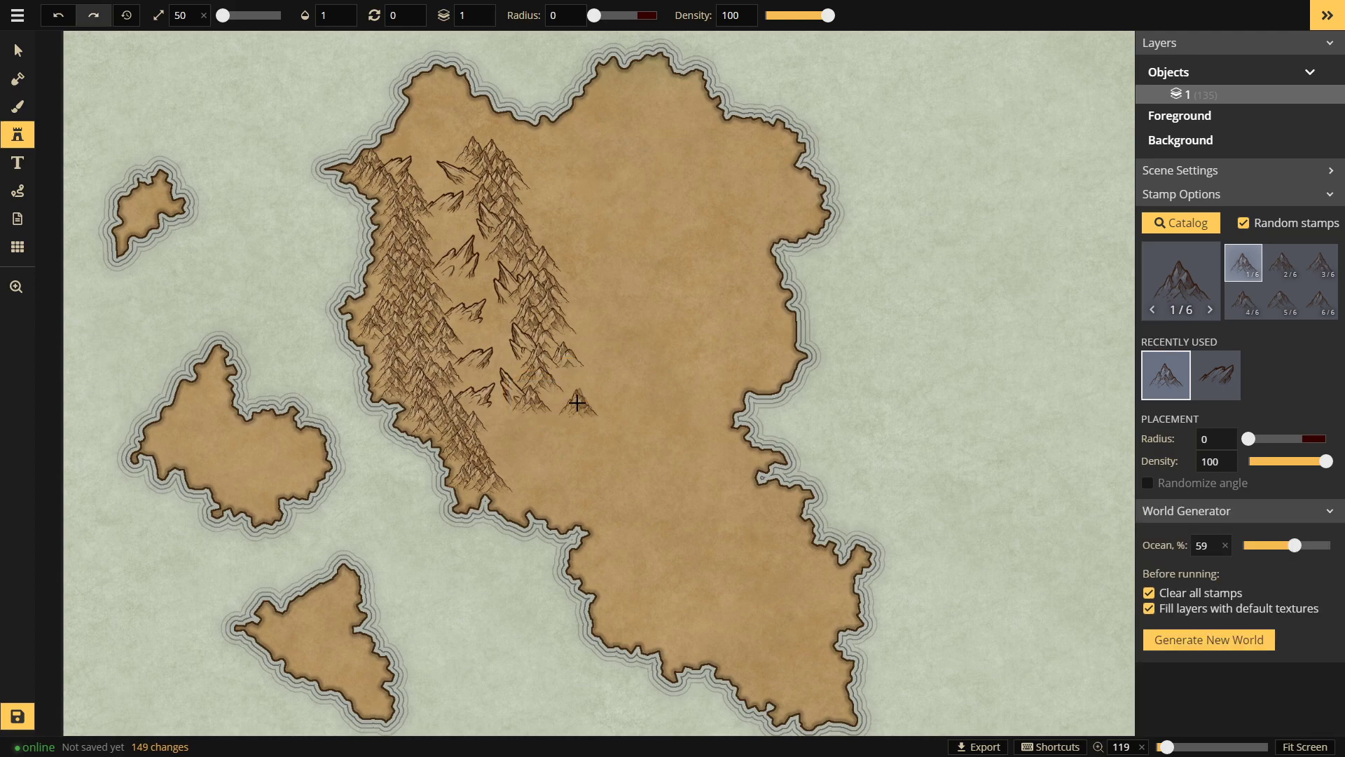
pyautogui.click(558, 404)
pyautogui.click(564, 390)
pyautogui.click(566, 418)
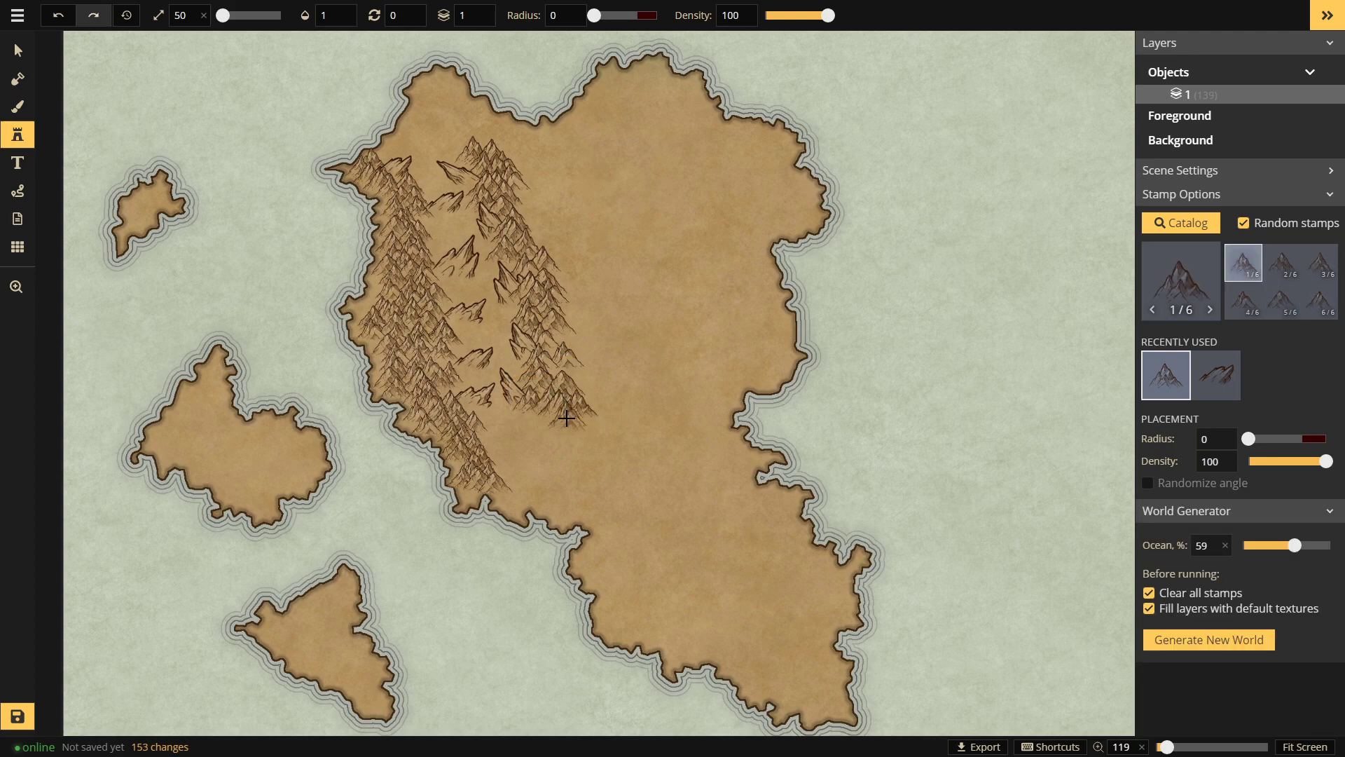
pyautogui.click(544, 418)
pyautogui.click(543, 431)
pyautogui.click(569, 434)
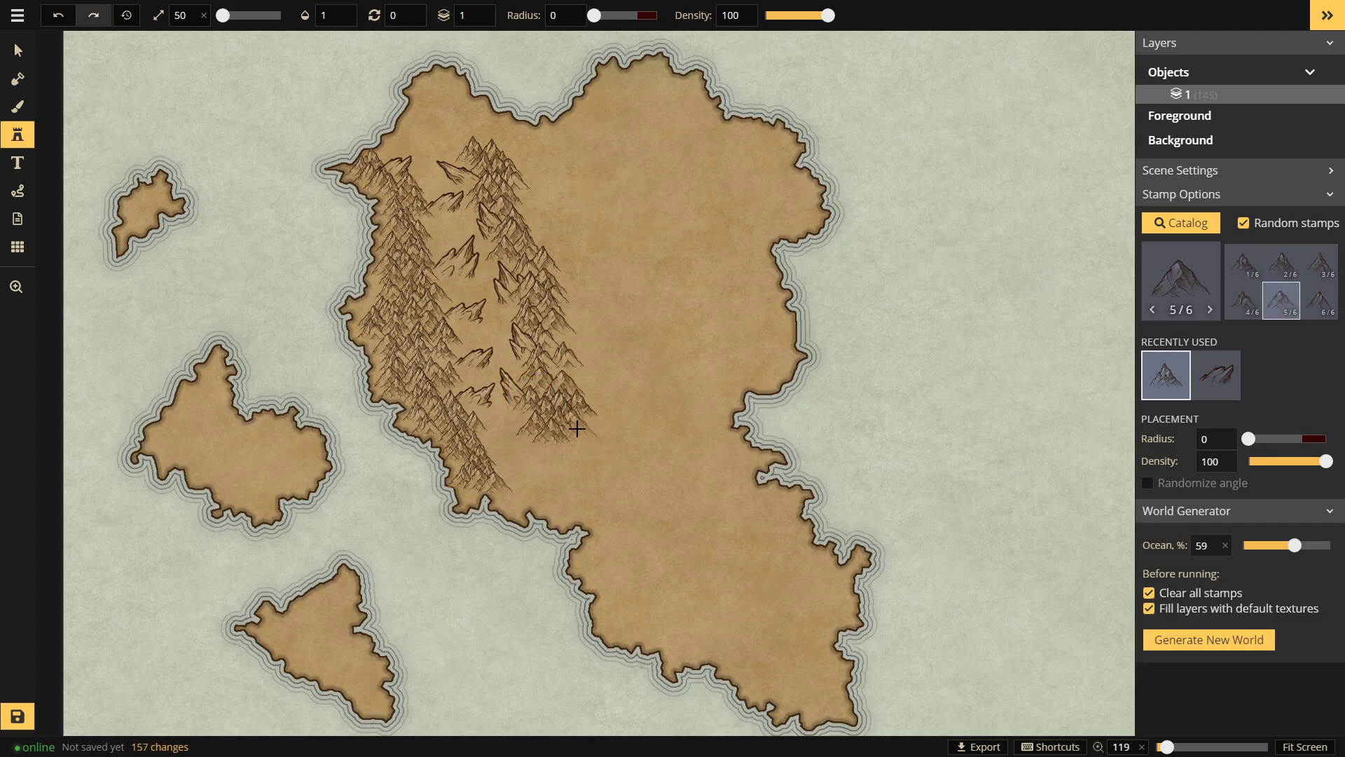
pyautogui.click(572, 446)
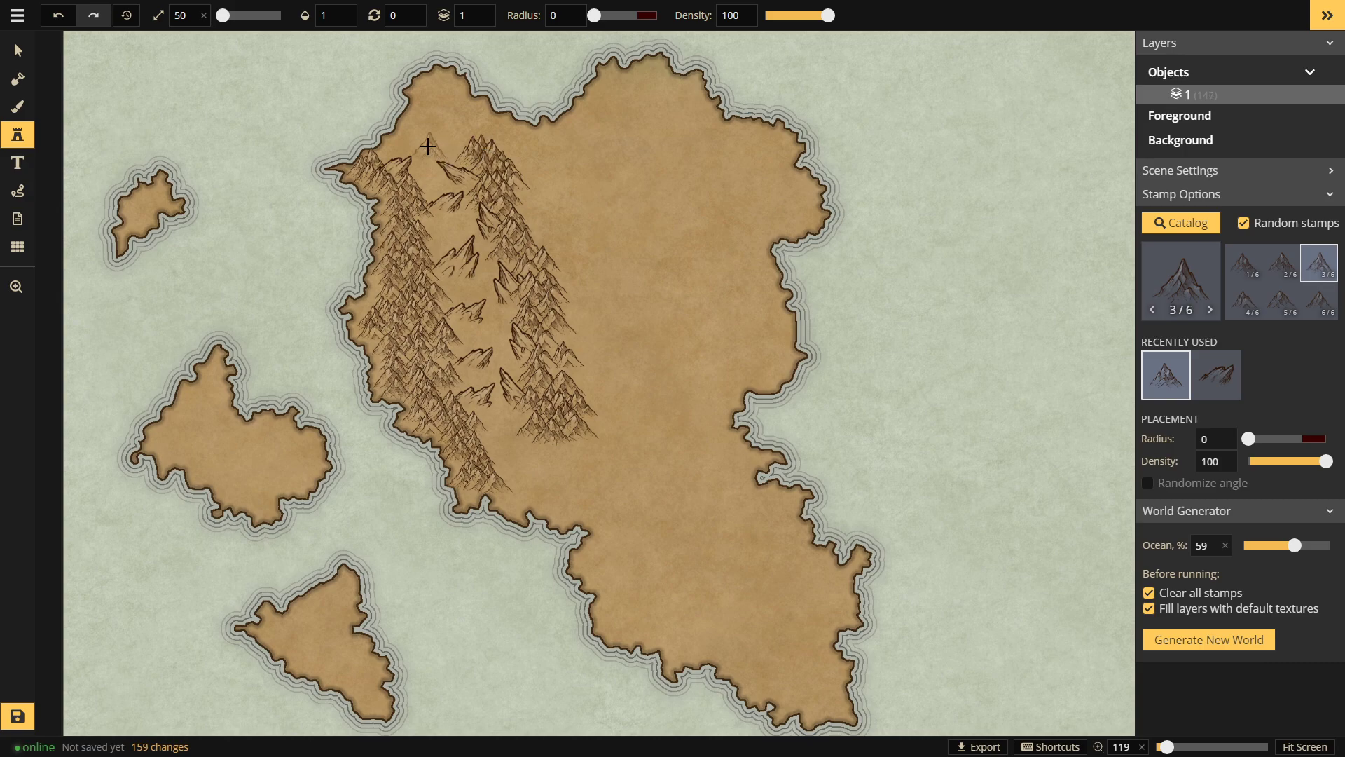
# Step: Add mountains along the top ridge near the northern coast and two more into the range
pyautogui.click(459, 151)
pyautogui.click(479, 140)
pyautogui.click(456, 131)
pyautogui.moveTo(549, 225); pyautogui.dragTo(526, 218)
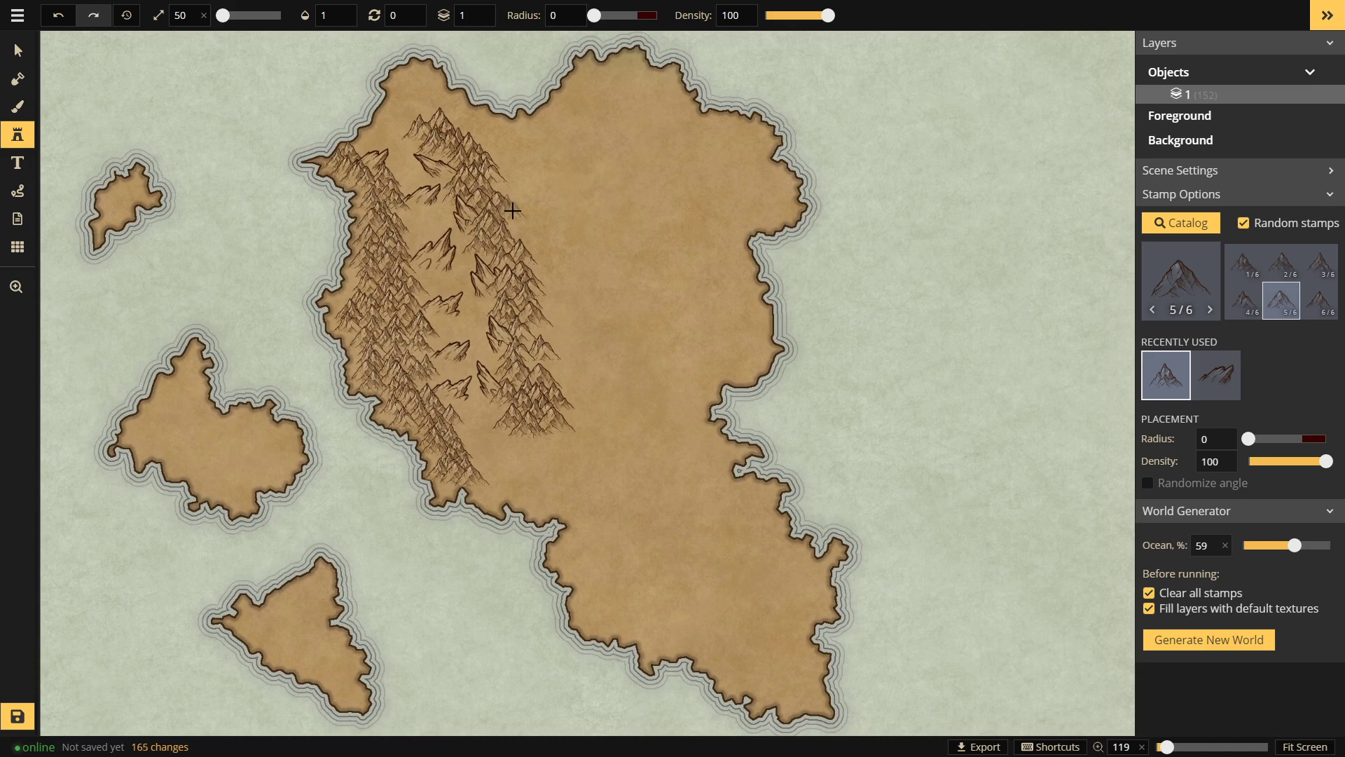
pyautogui.click(515, 210)
pyautogui.click(509, 229)
pyautogui.moveTo(544, 280); pyautogui.dragTo(518, 209)
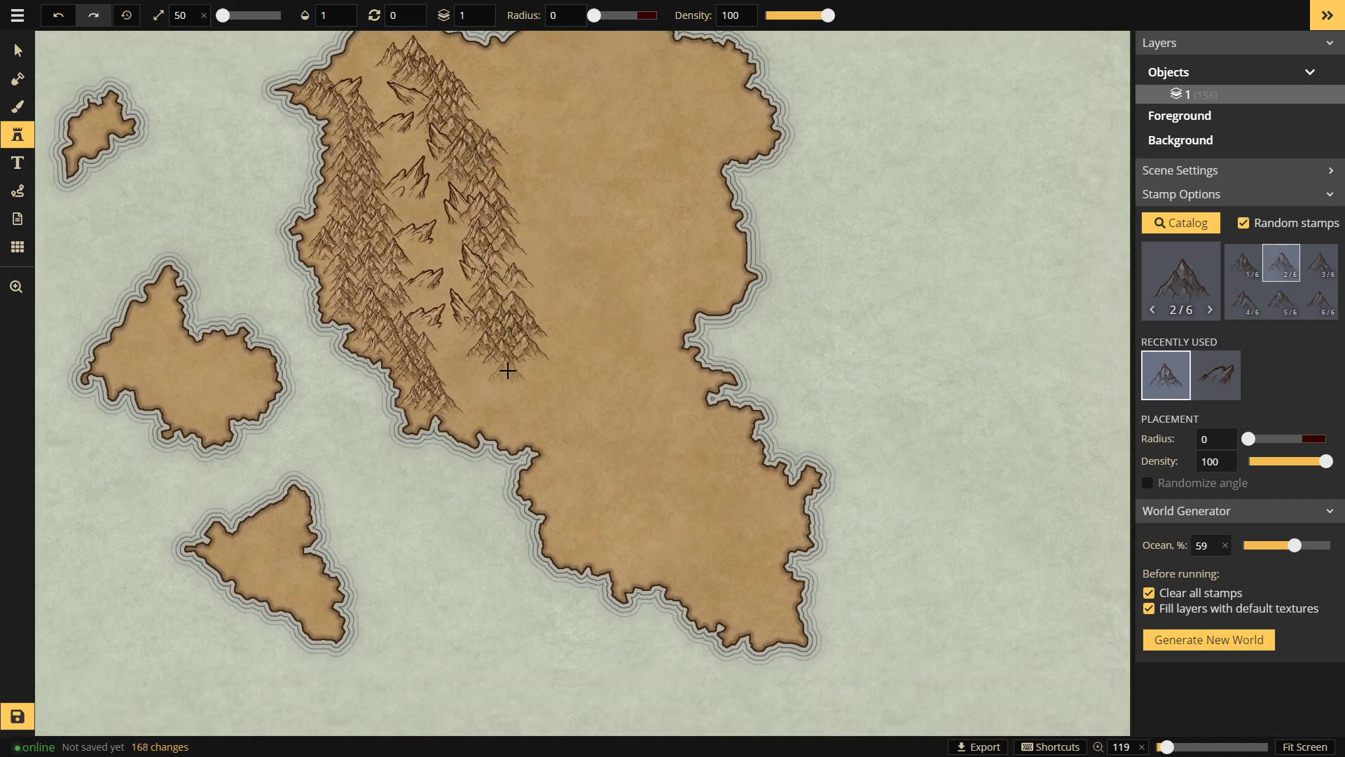
# Step: Choose the seven-variant mountain set and place three peaks in the western range
pyautogui.click(1181, 276)
pyautogui.click(309, 150)
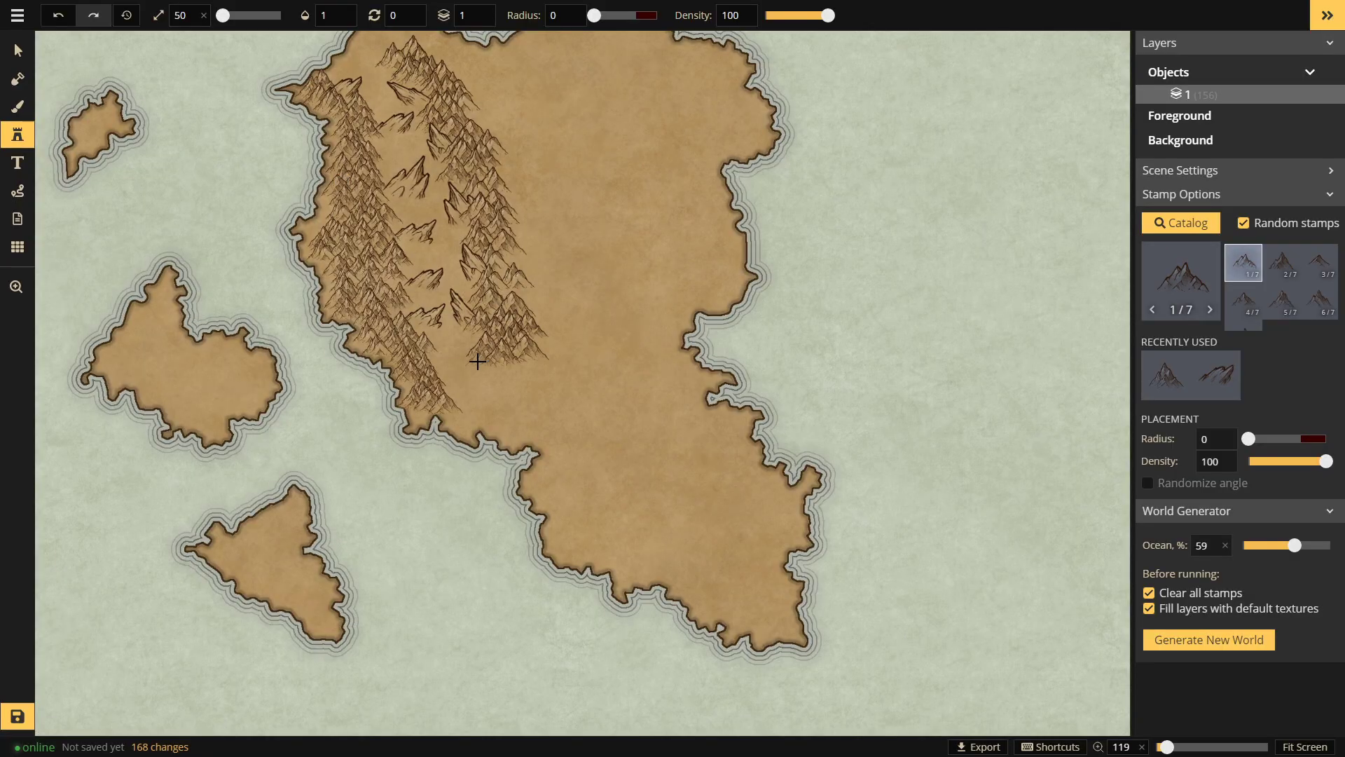
pyautogui.click(480, 360)
pyautogui.click(459, 407)
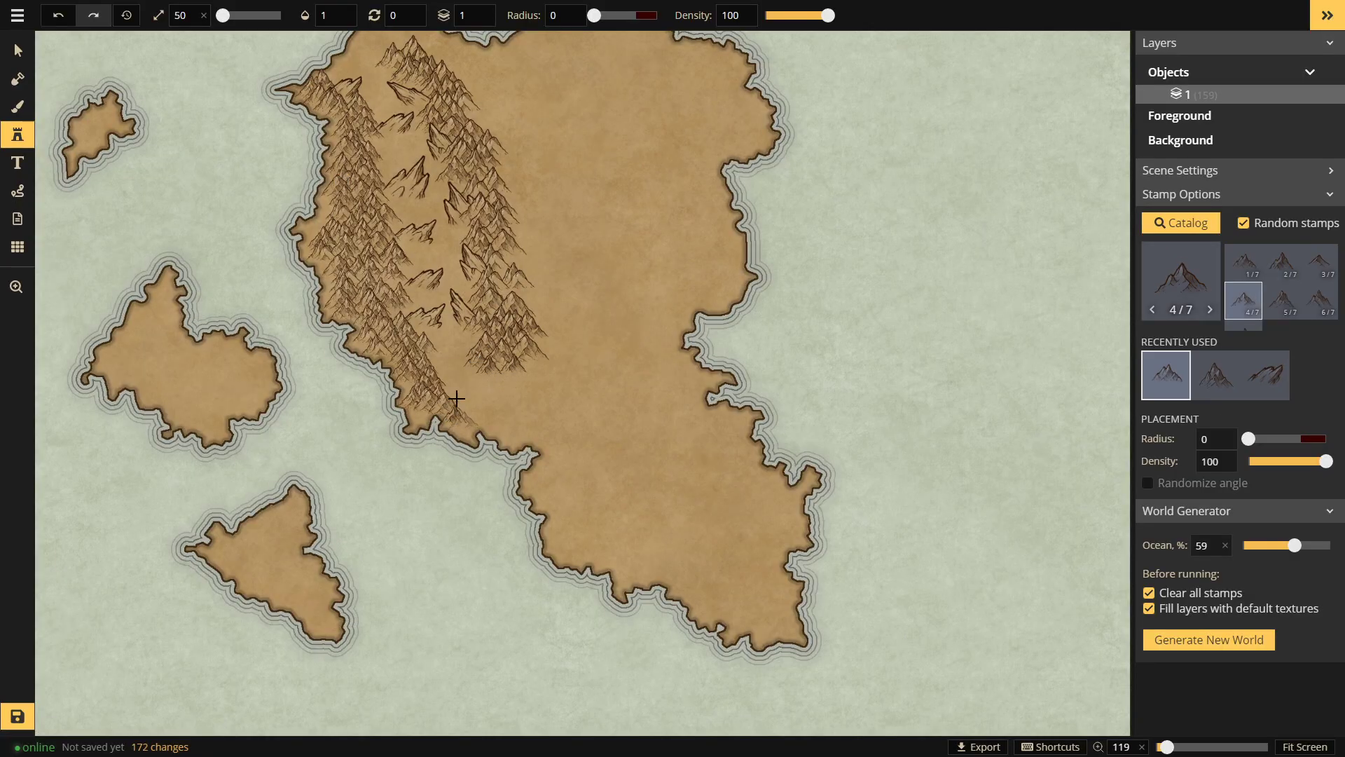
pyautogui.click(449, 383)
# Step: Add four more peaks along the left ridge, panning the view with Space-drag between stamps
pyautogui.press('space')
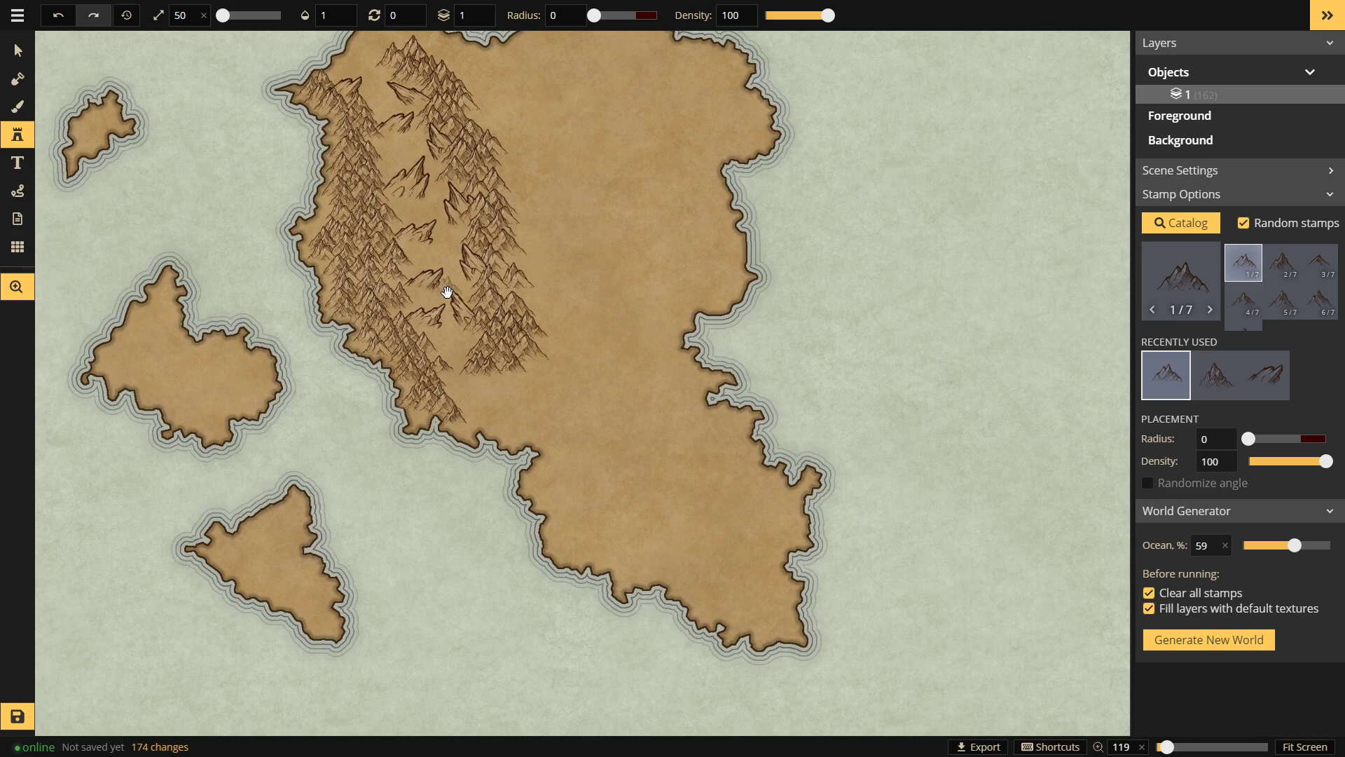
pyautogui.moveTo(449, 249); pyautogui.dragTo(469, 324)
pyautogui.click(428, 329)
pyautogui.click(430, 343)
pyautogui.click(430, 346)
pyautogui.press('space')
pyautogui.moveTo(439, 266); pyautogui.dragTo(443, 352)
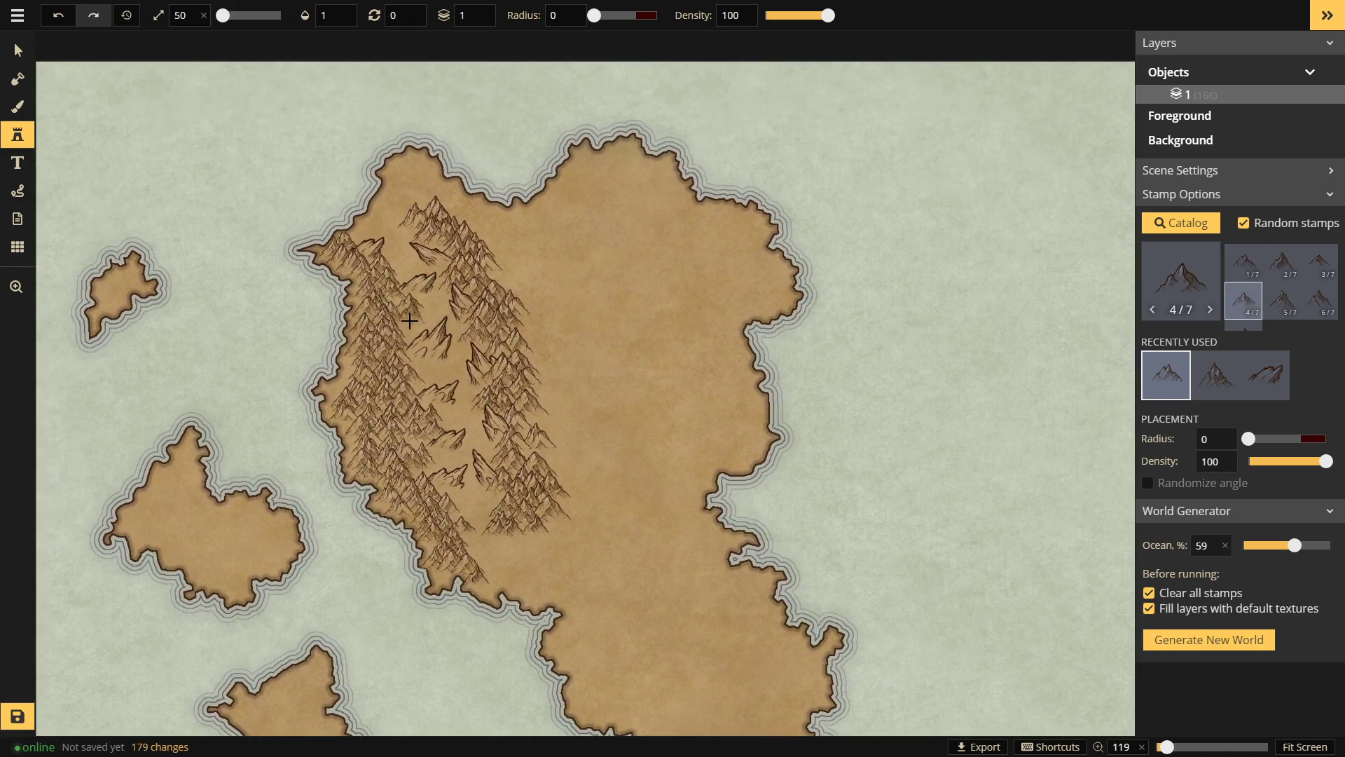
pyautogui.click(454, 301)
# Step: Pan the map view back up over the range and reopen the Stamp Catalog
pyautogui.press('space')
pyautogui.moveTo(390, 260); pyautogui.dragTo(405, 308)
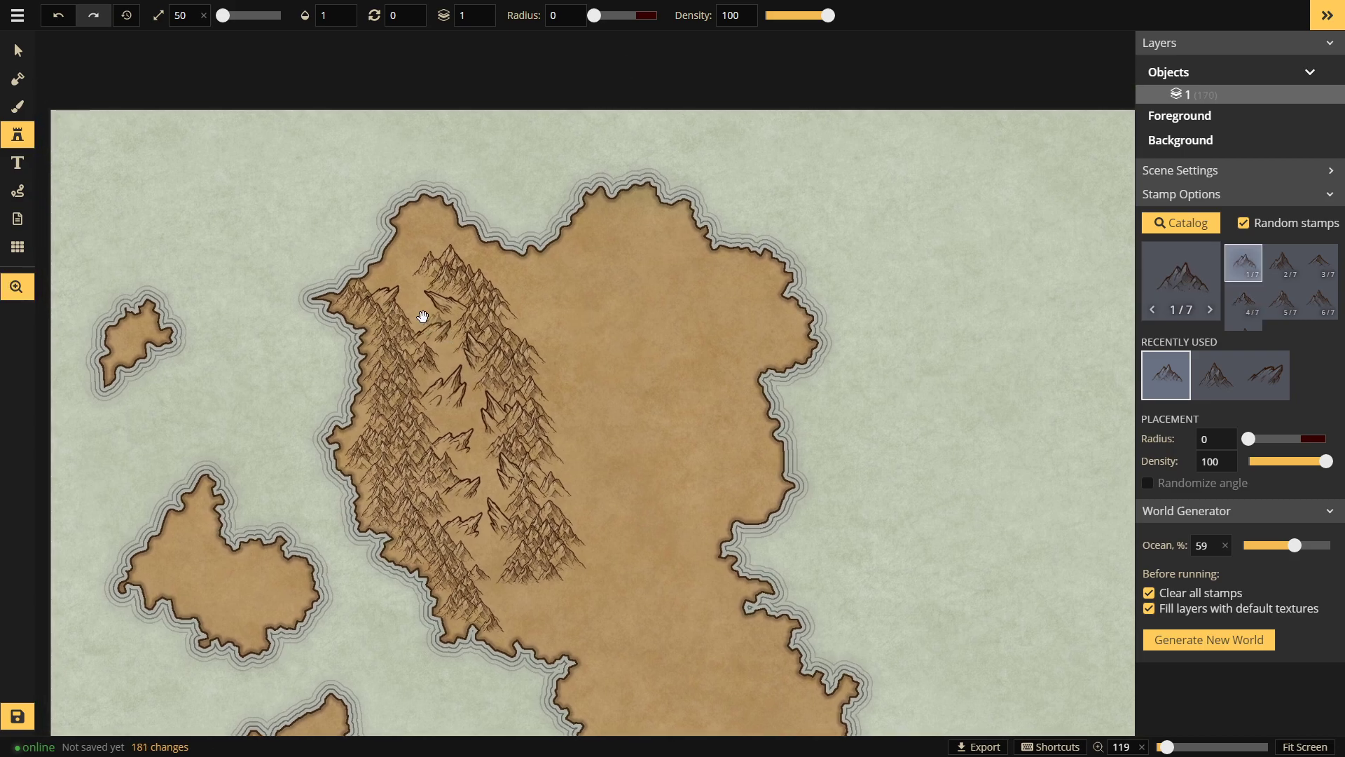
pyautogui.press('space')
pyautogui.moveTo(427, 263)
pyautogui.mouseDown()
pyautogui.moveTo(415, 287)
pyautogui.moveTo(432, 238)
pyautogui.mouseUp()
pyautogui.press('space')
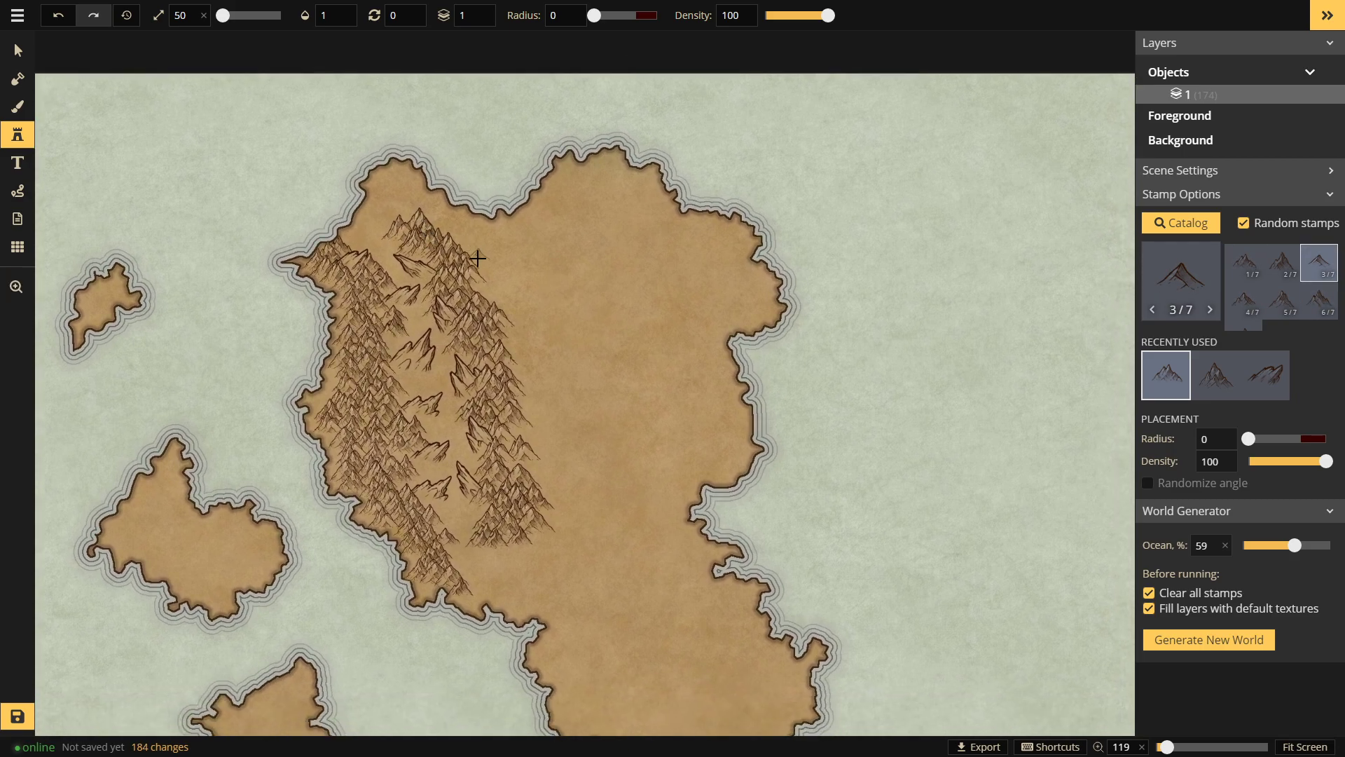
pyautogui.press('space')
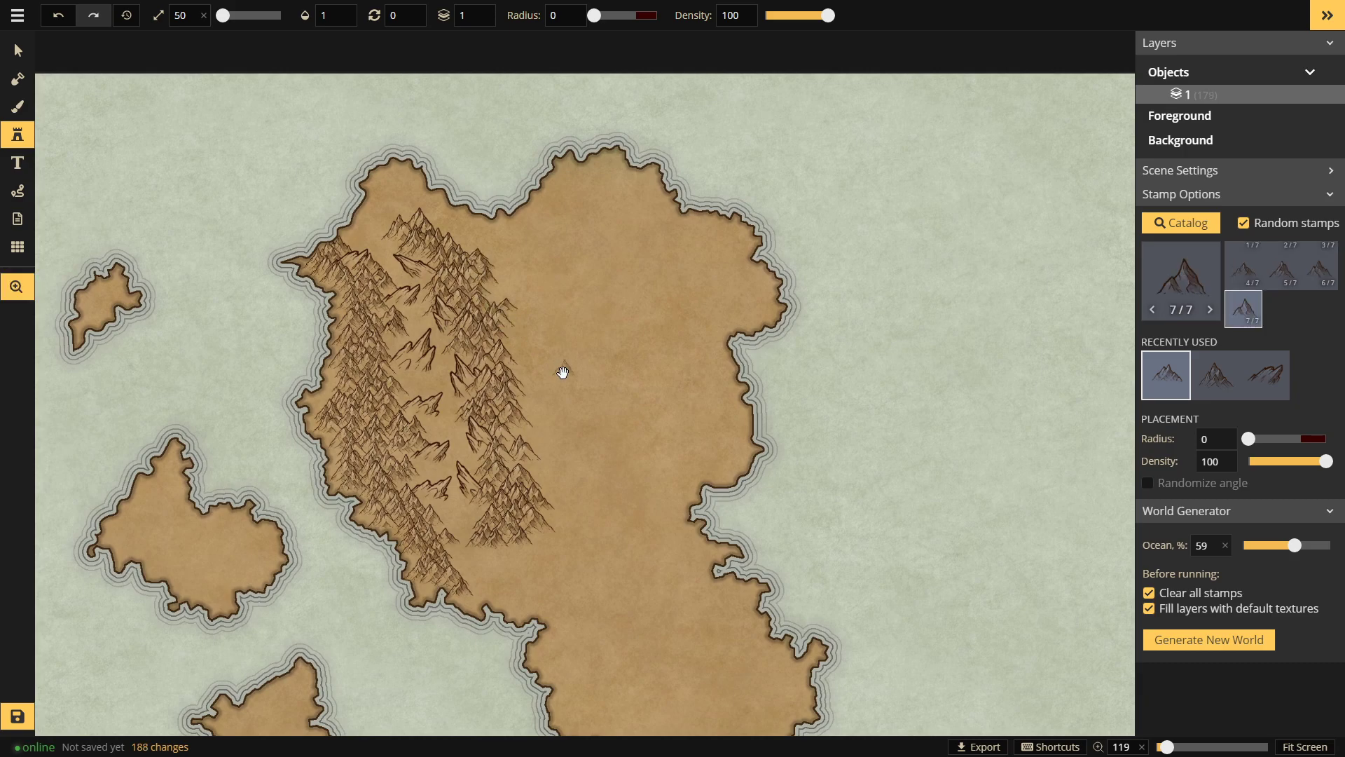
pyautogui.moveTo(562, 372); pyautogui.dragTo(570, 323)
pyautogui.click(1186, 296)
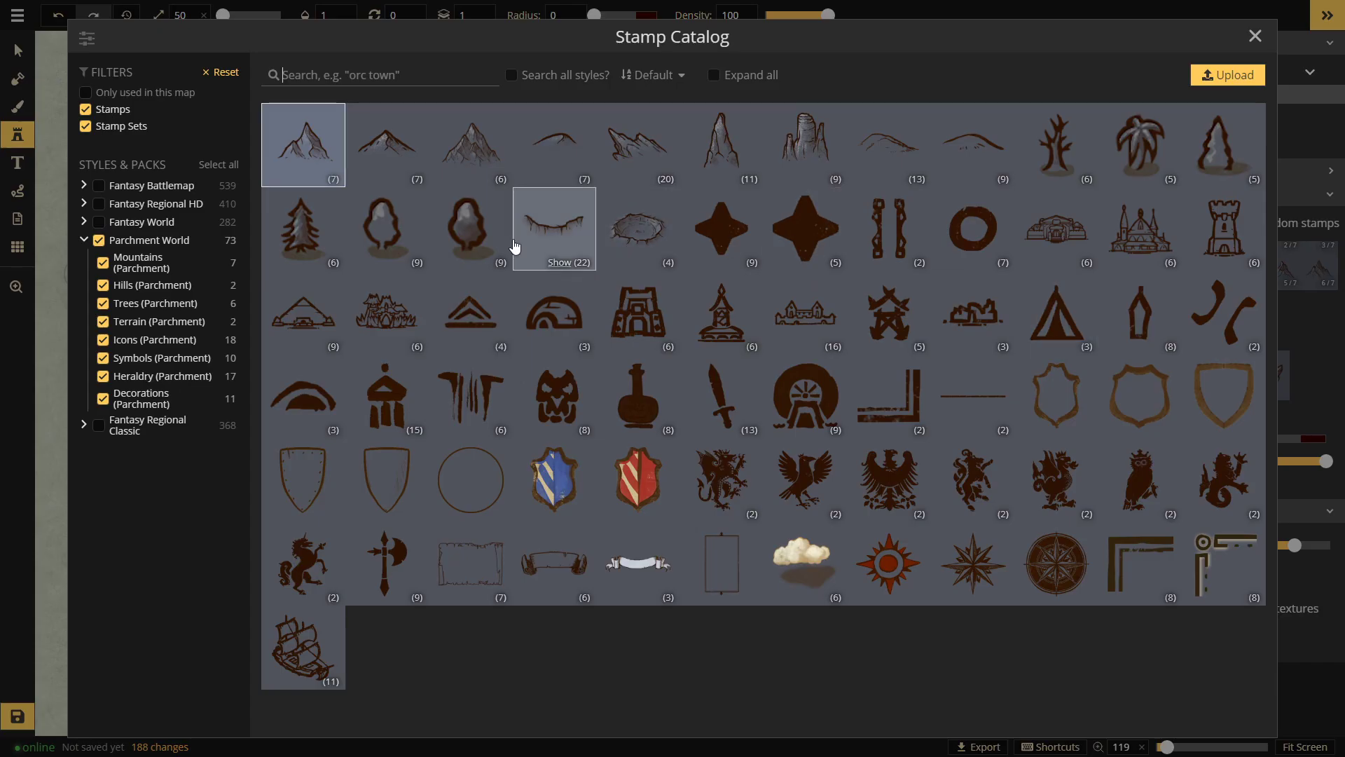
# Step: Choose the second mountain set and stamp small mountains along the range's lower-right edge
pyautogui.click(399, 166)
pyautogui.click(500, 500)
pyautogui.click(523, 497)
pyautogui.click(535, 497)
pyautogui.click(550, 484)
pyautogui.click(562, 462)
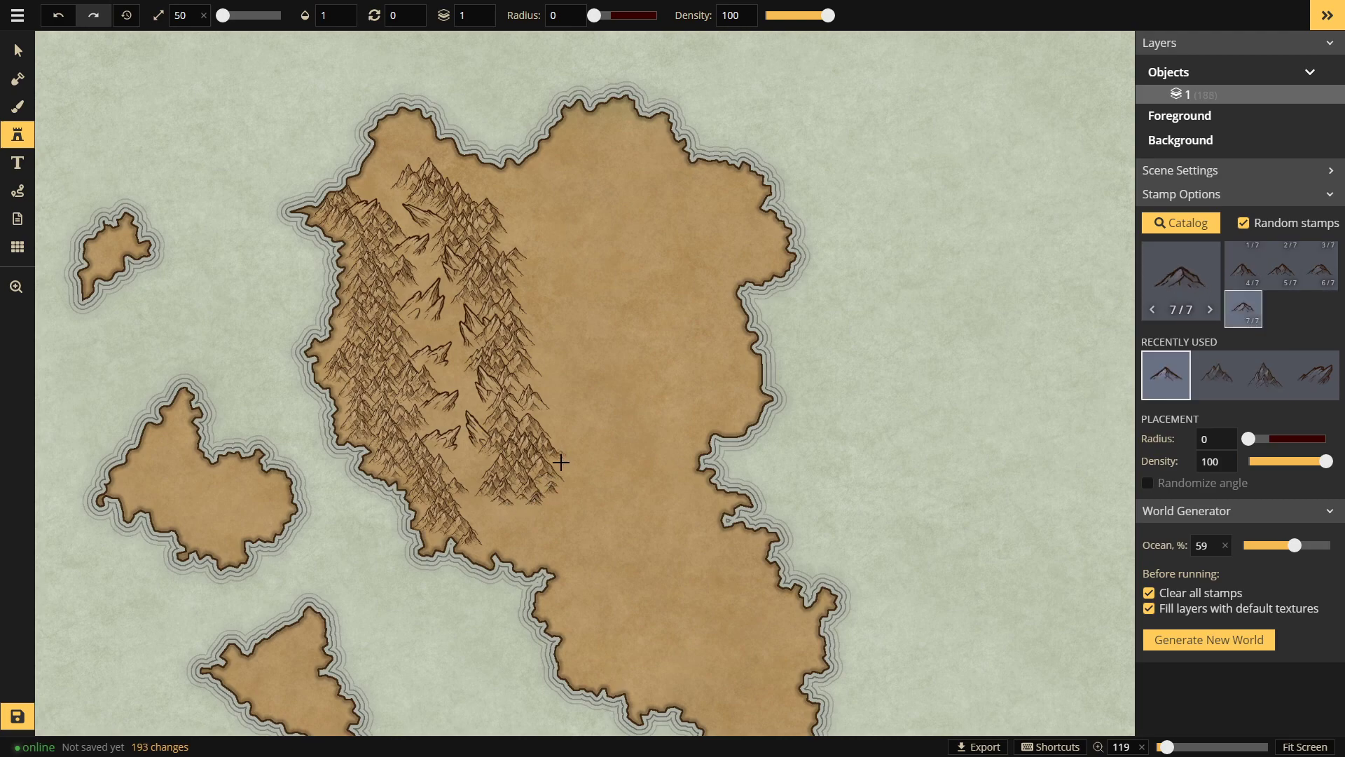
pyautogui.click(550, 393)
pyautogui.click(546, 412)
# Step: Add several small mountains to the upper part of the range
pyautogui.press('space')
pyautogui.moveTo(523, 348); pyautogui.dragTo(530, 380)
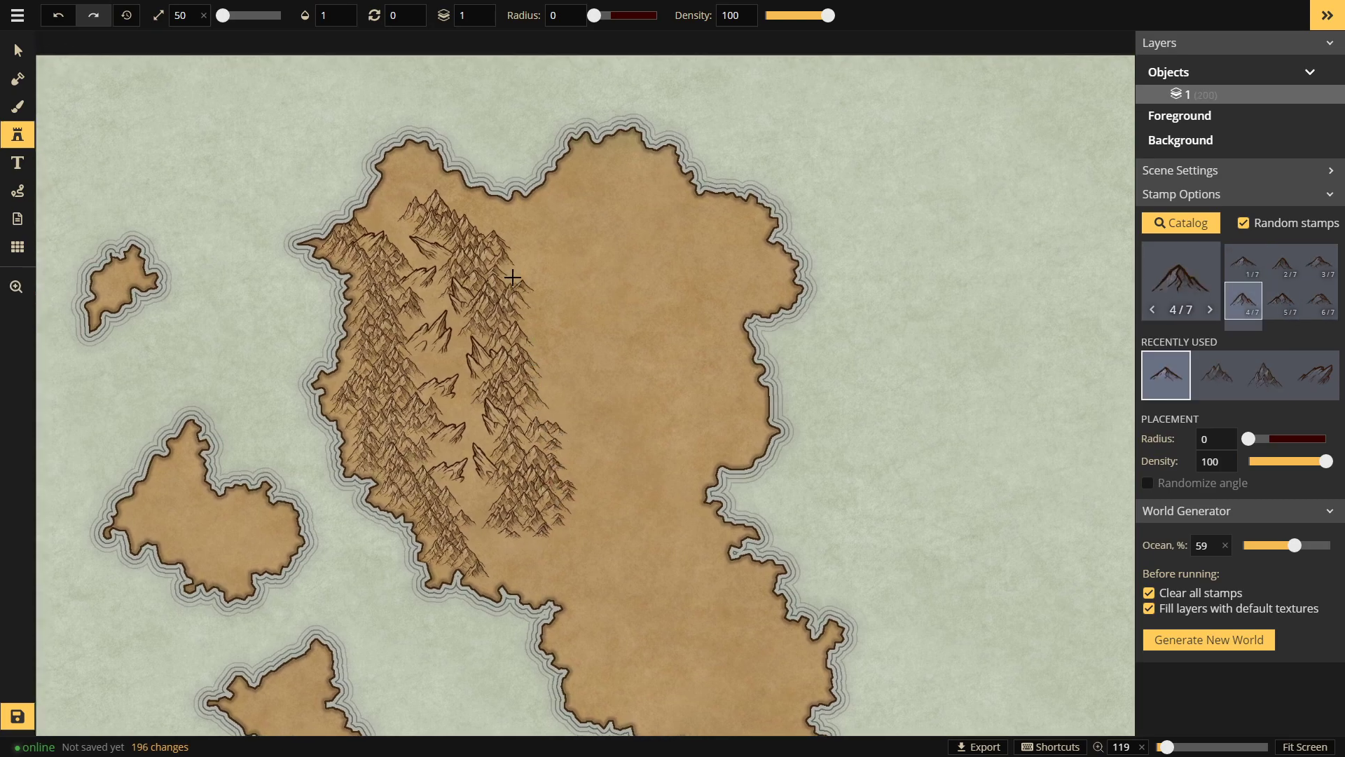
pyautogui.click(517, 285)
pyautogui.click(527, 312)
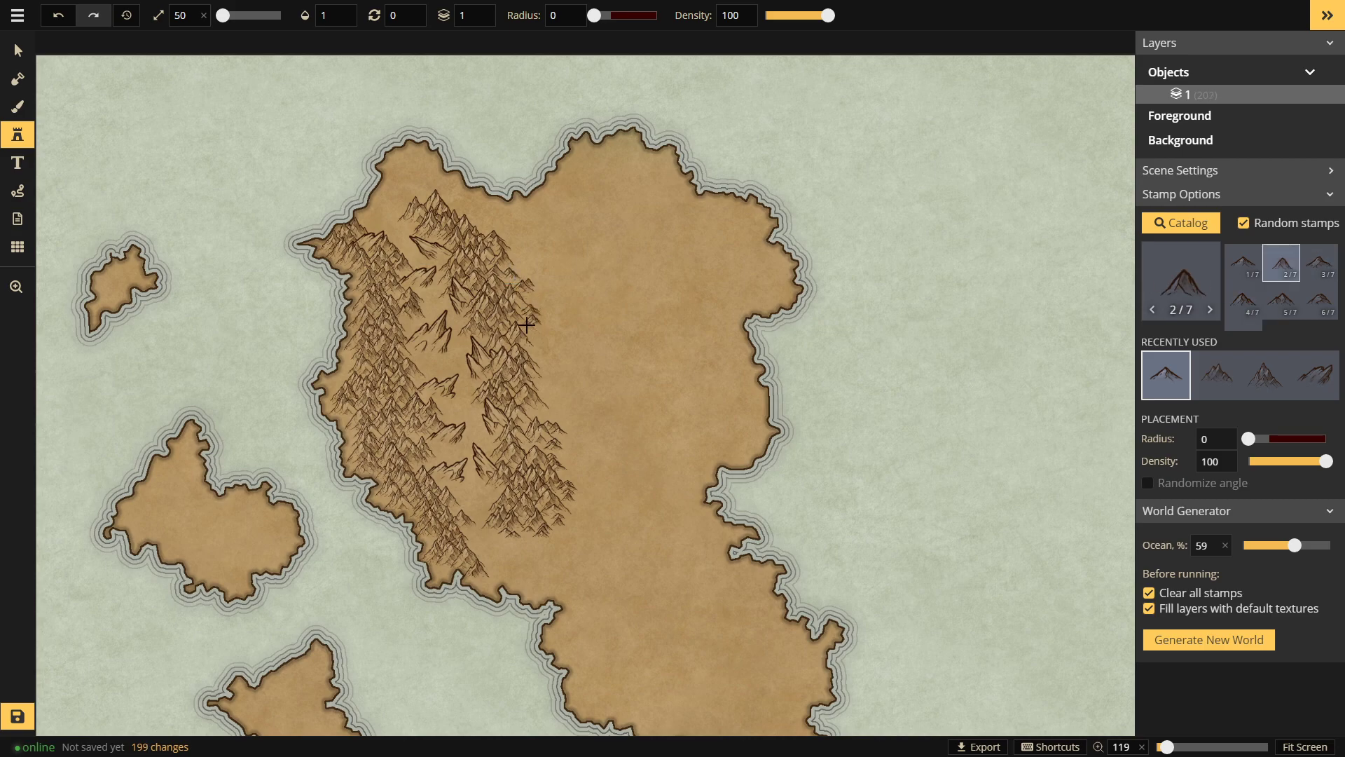
pyautogui.click(539, 351)
# Step: Zoom out to 107% and stamp mountains near the west coast
pyautogui.press('space')
pyautogui.moveTo(558, 387)
pyautogui.mouseDown()
pyautogui.moveTo(567, 348)
pyautogui.moveTo(549, 347)
pyautogui.mouseUp()
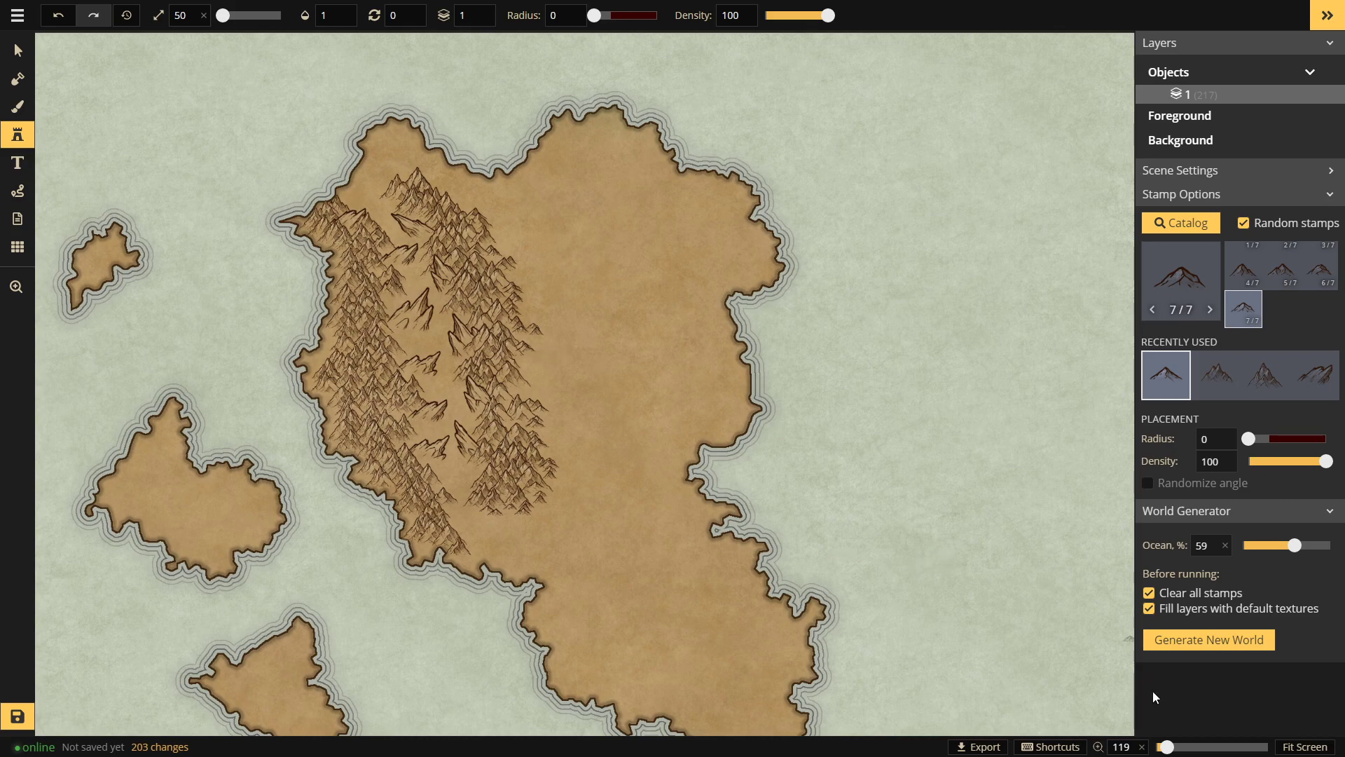
pyautogui.moveTo(1167, 747); pyautogui.dragTo(1163, 746)
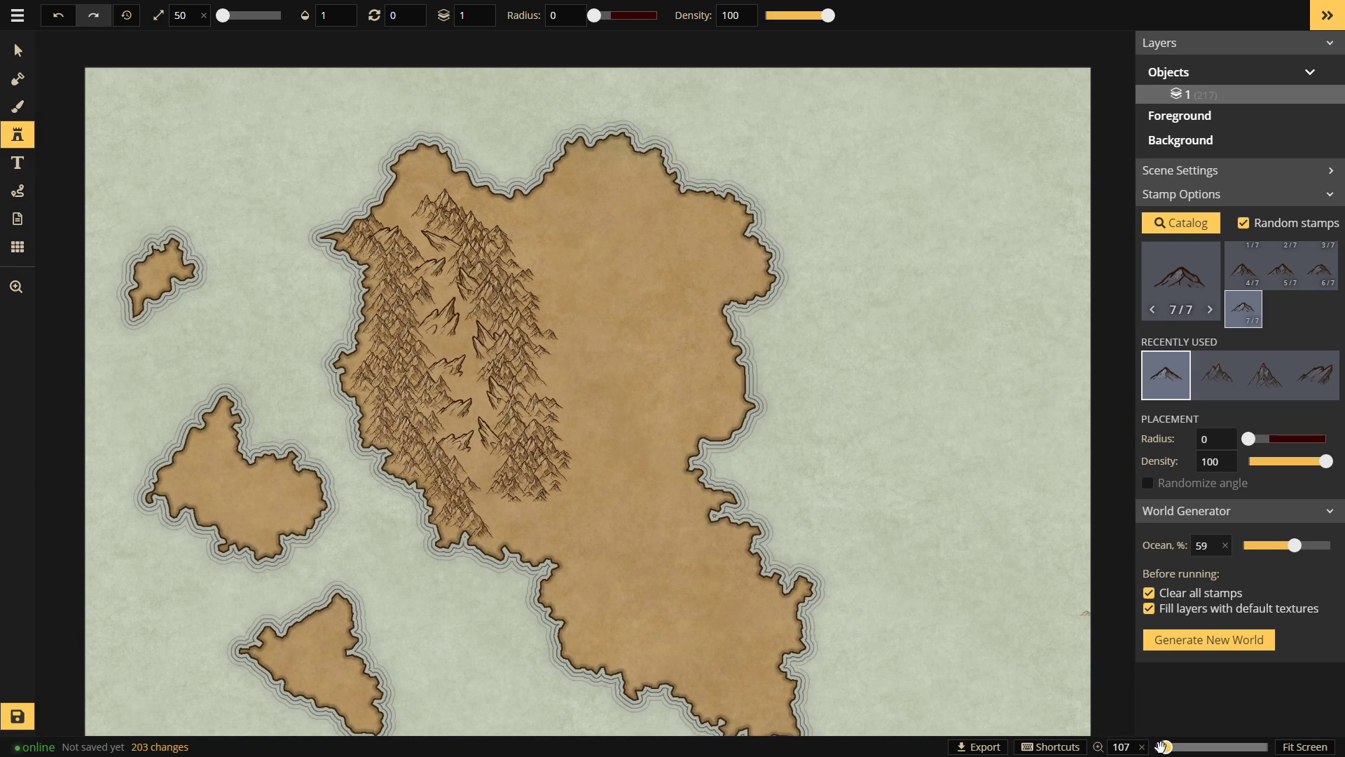
pyautogui.click(558, 377)
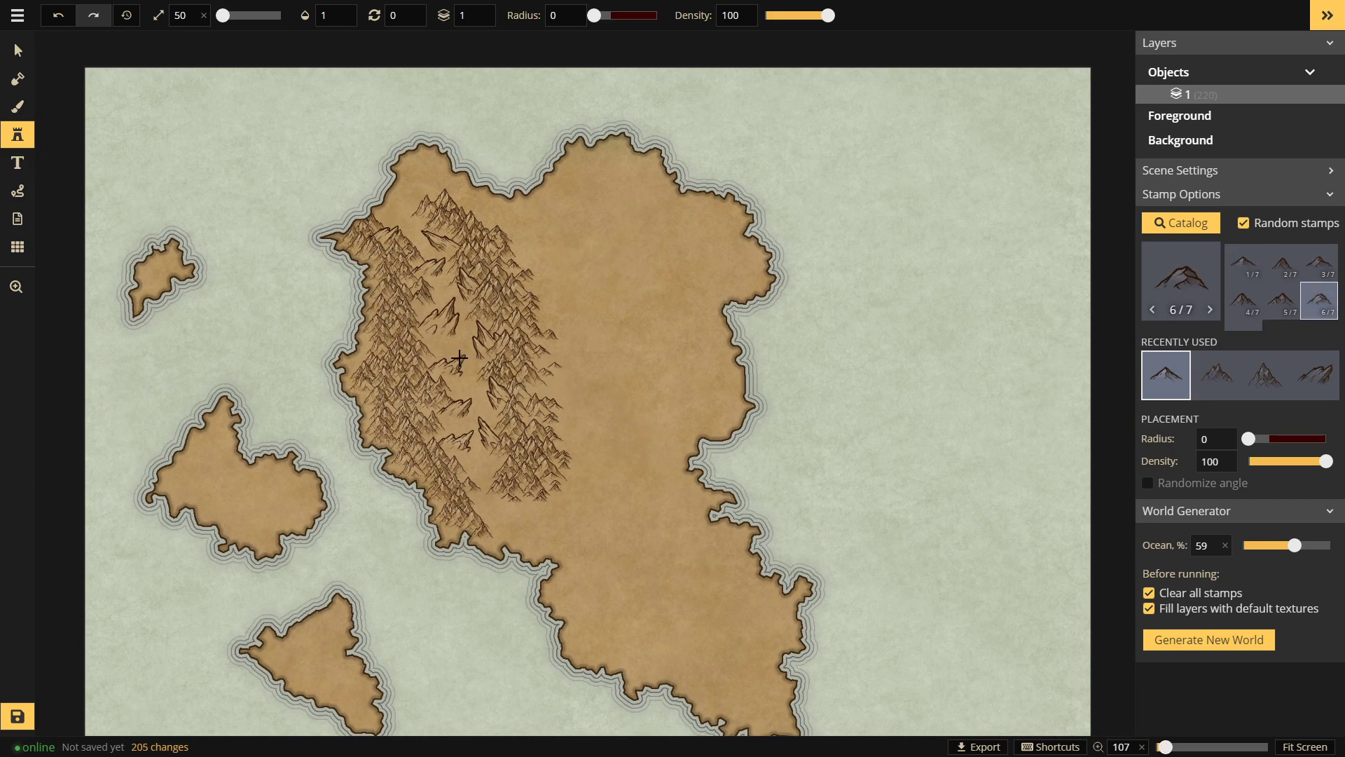
pyautogui.click(365, 358)
pyautogui.click(365, 355)
pyautogui.click(366, 340)
pyautogui.click(387, 361)
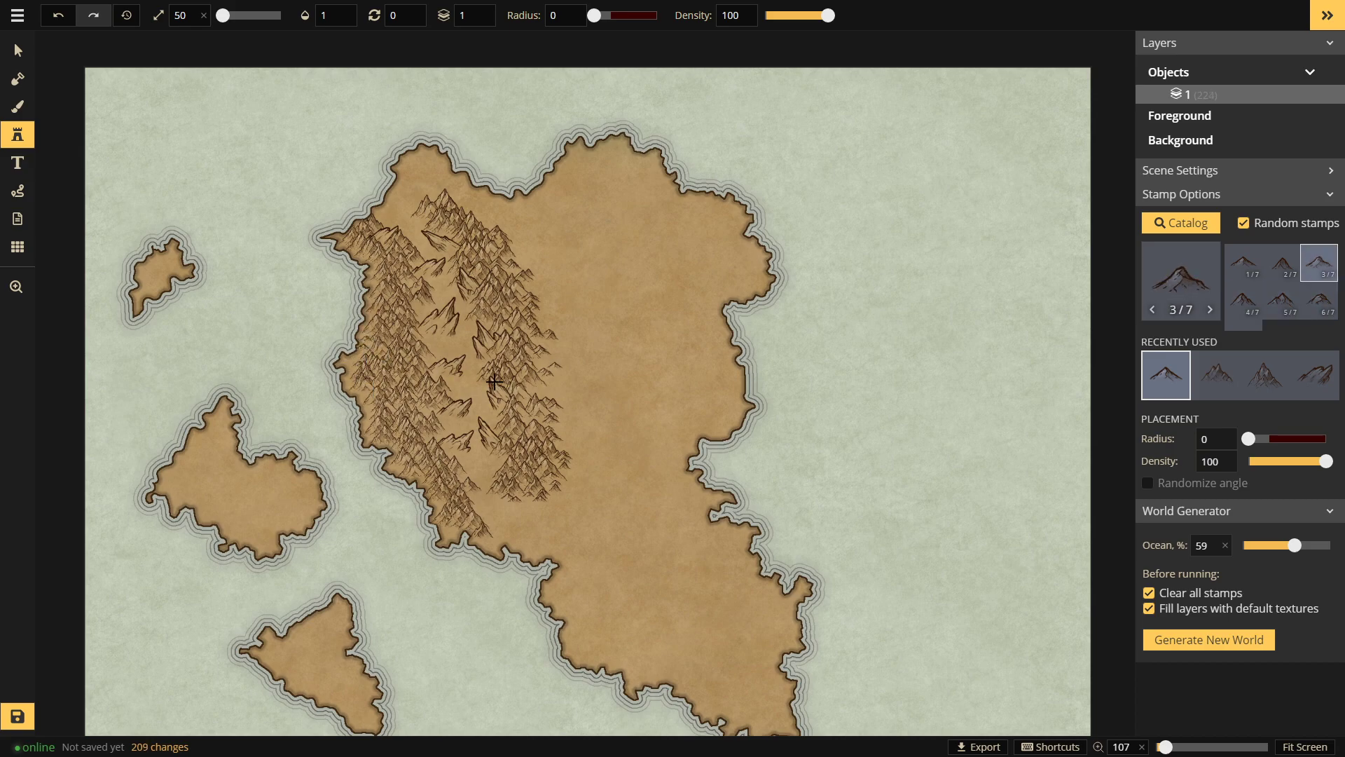
# Step: Stamp a line of mountains running down the western range
pyautogui.click(455, 392)
pyautogui.click(464, 407)
pyautogui.click(468, 416)
pyautogui.click(473, 428)
pyautogui.click(478, 440)
pyautogui.click(468, 471)
pyautogui.click(444, 426)
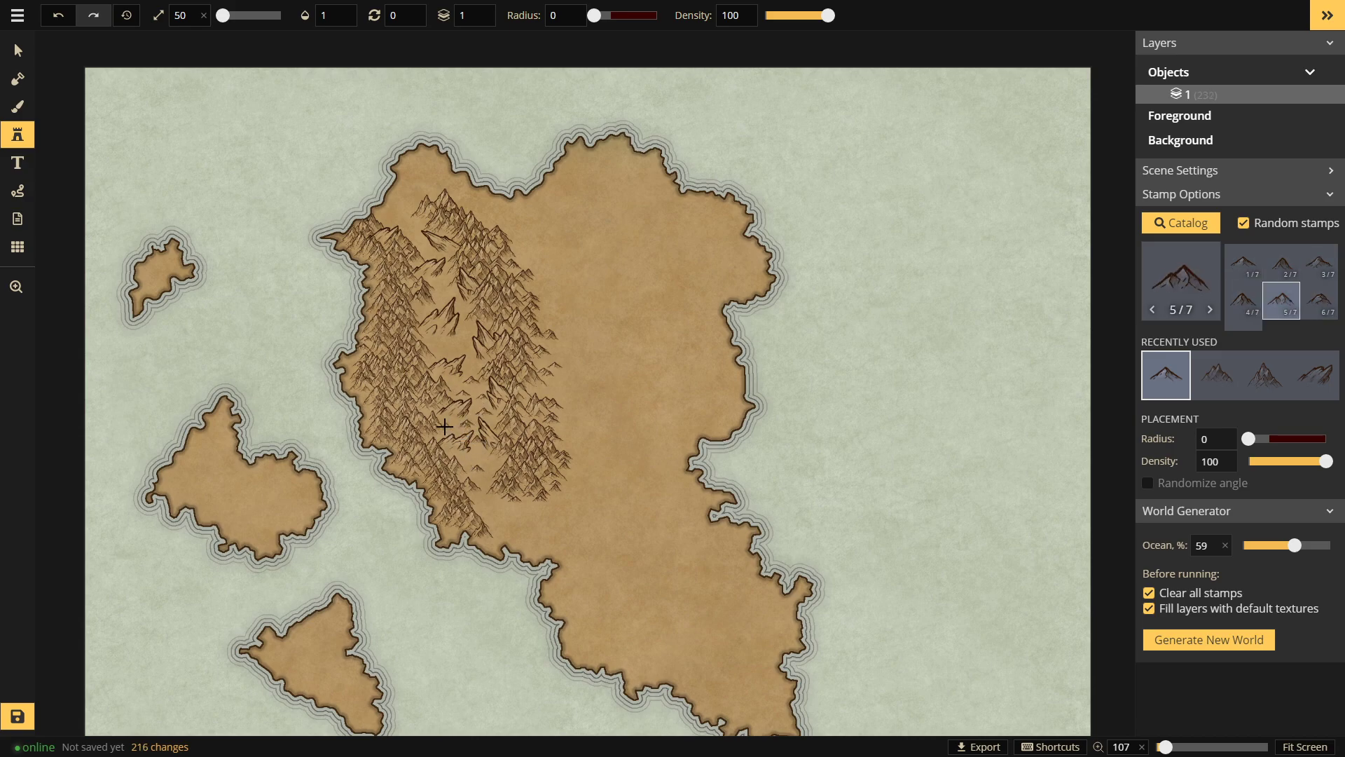
# Step: Fill the gap between the ranges with small mountains
pyautogui.click(474, 343)
pyautogui.click(470, 328)
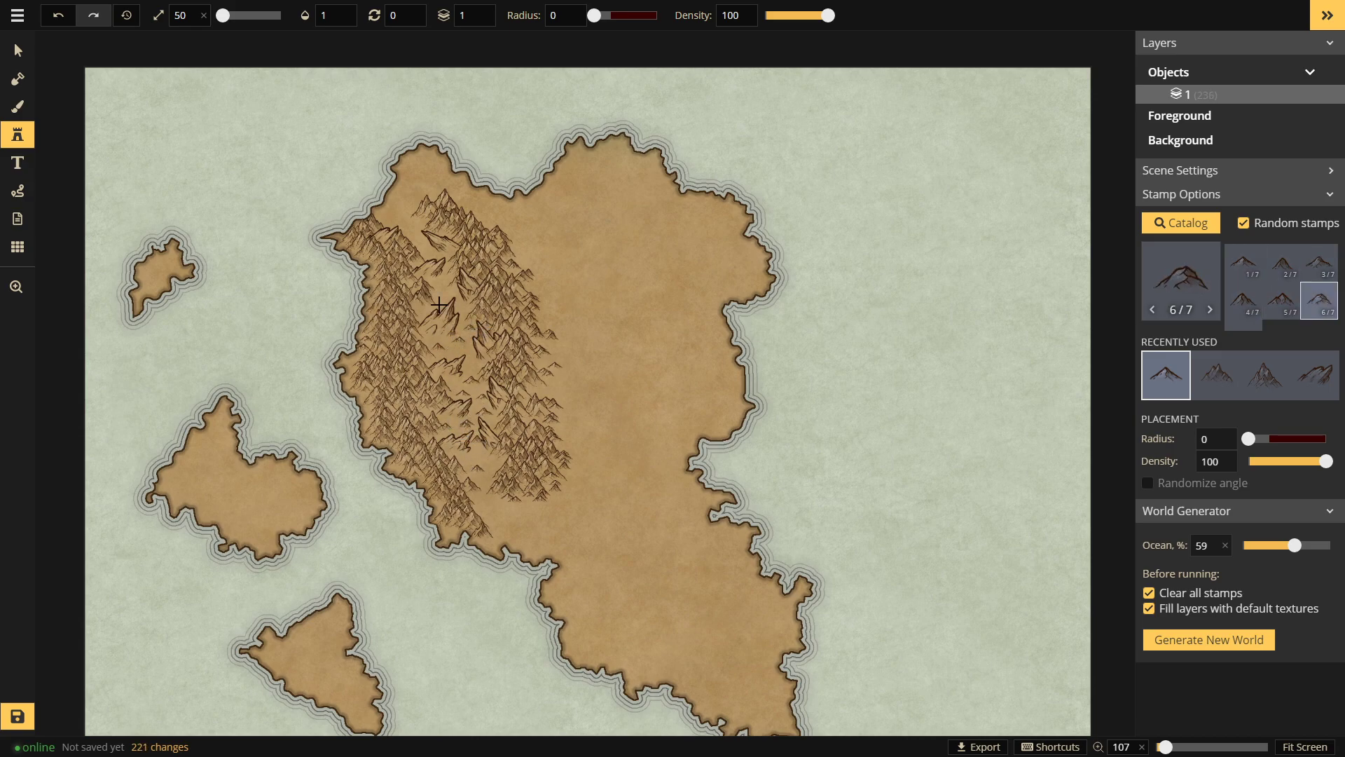
pyautogui.click(441, 309)
pyautogui.click(444, 296)
pyautogui.click(459, 304)
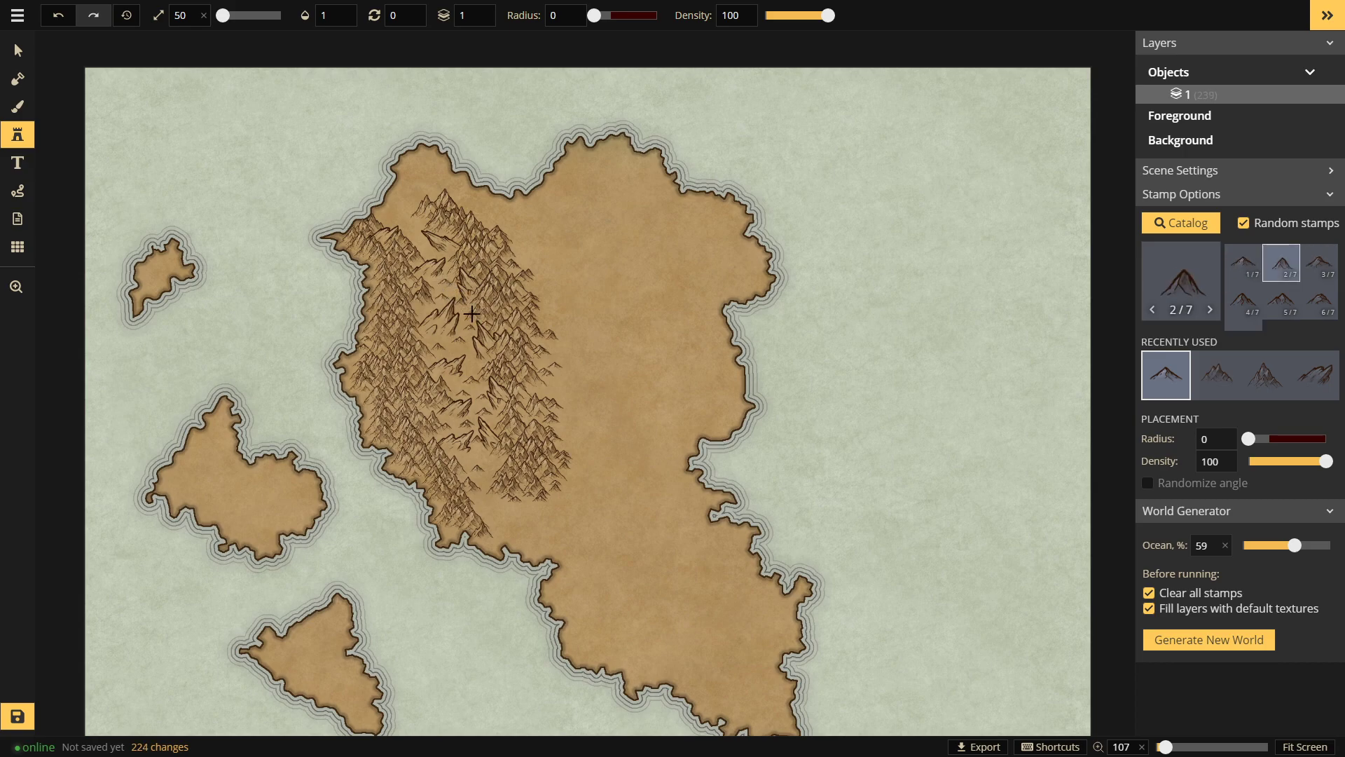
pyautogui.click(471, 313)
pyautogui.click(442, 260)
# Step: Add small mountains at the range's southern end
pyautogui.click(496, 503)
pyautogui.click(530, 516)
pyautogui.click(503, 522)
pyautogui.click(514, 522)
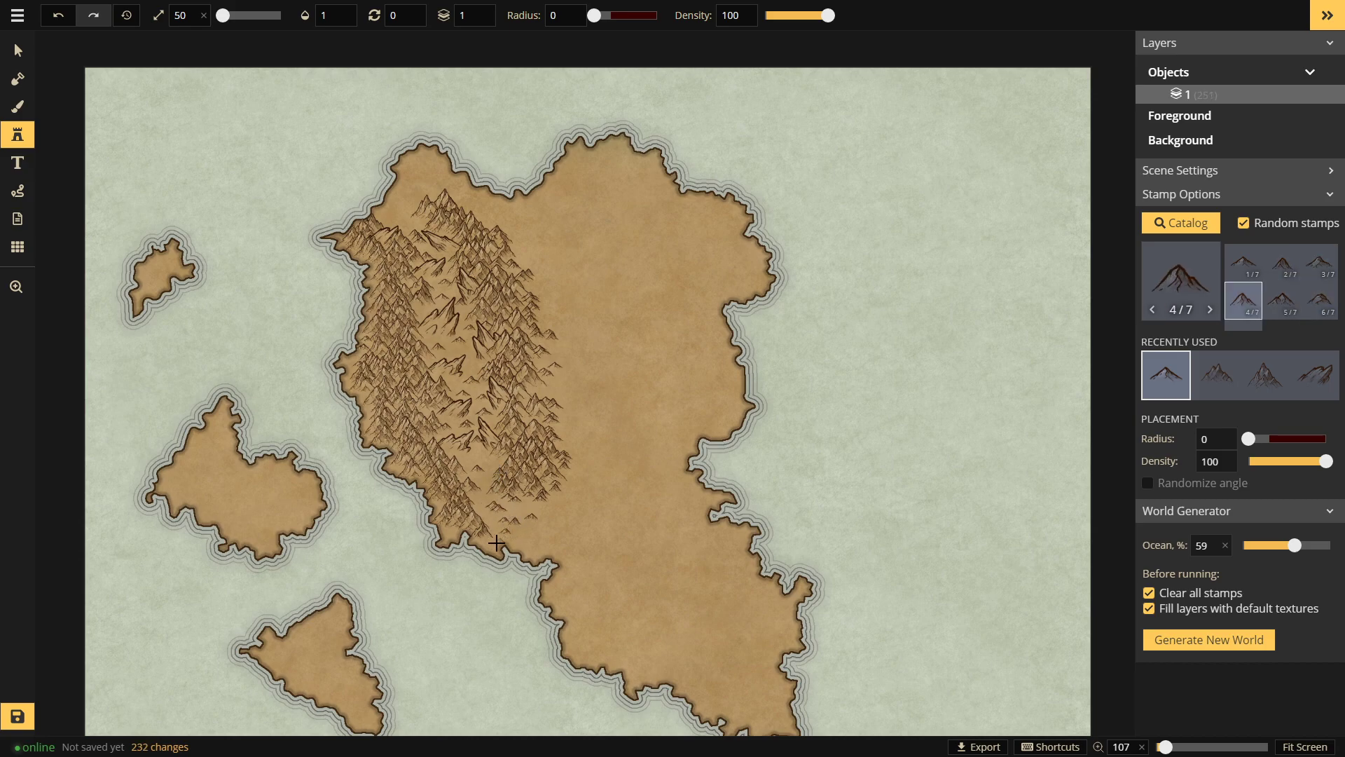
pyautogui.click(489, 544)
# Step: Add mountains at the range's northern end
pyautogui.moveTo(518, 265); pyautogui.dragTo(532, 307)
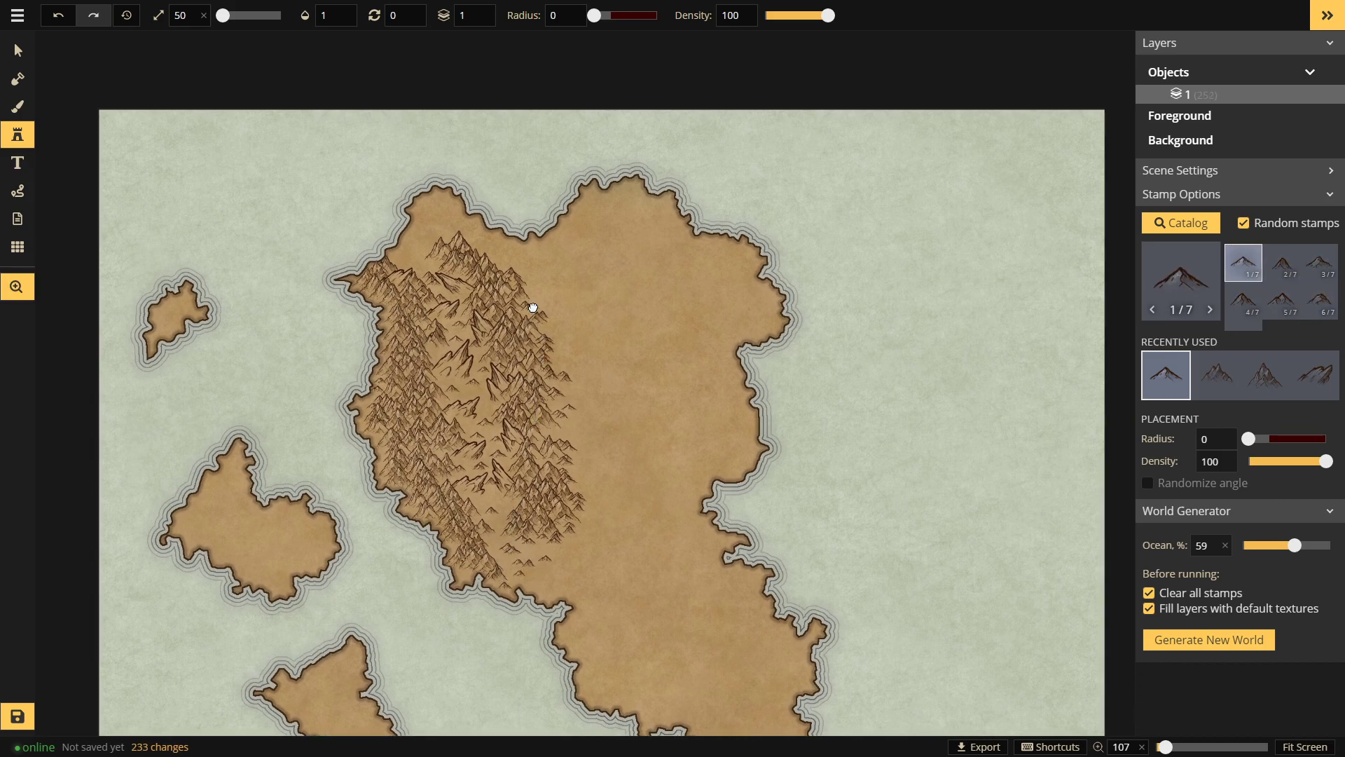
pyautogui.click(419, 257)
pyautogui.click(428, 264)
pyautogui.click(435, 266)
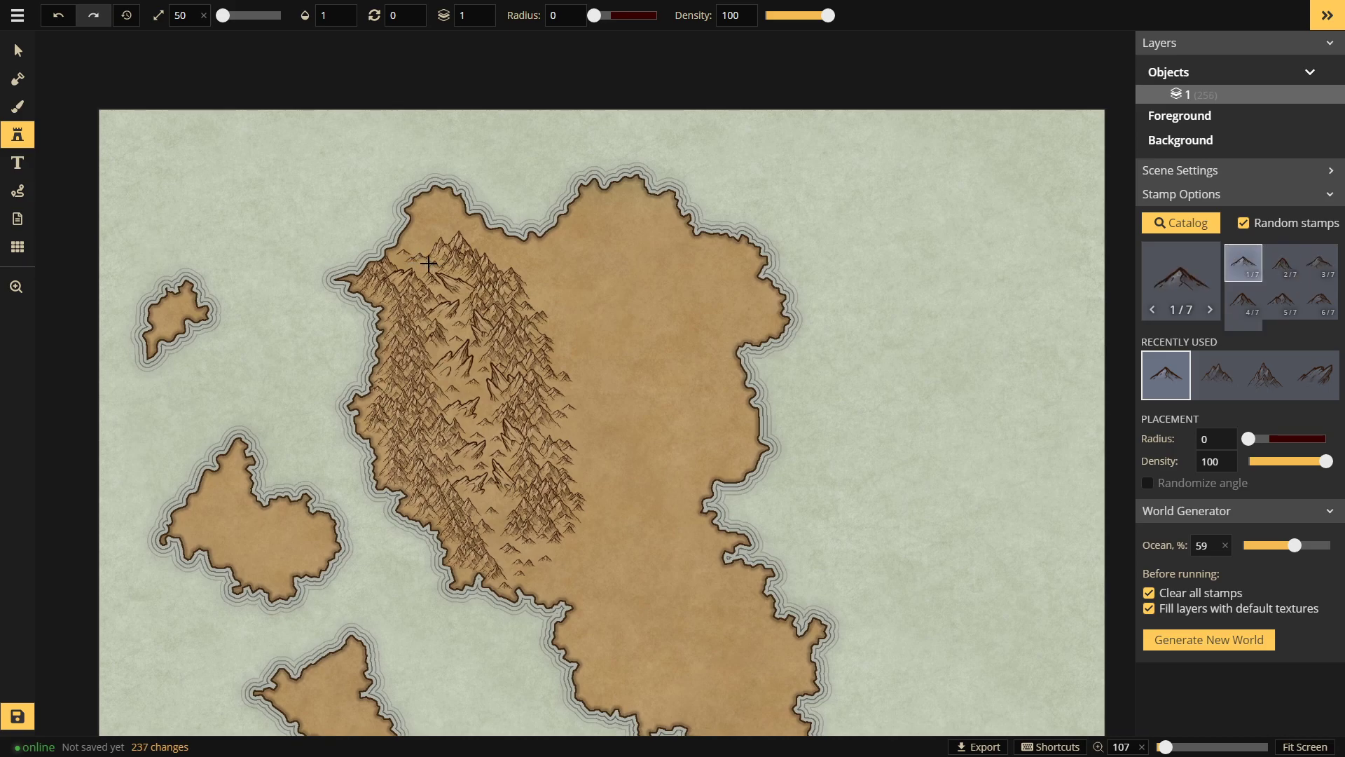
pyautogui.click(462, 271)
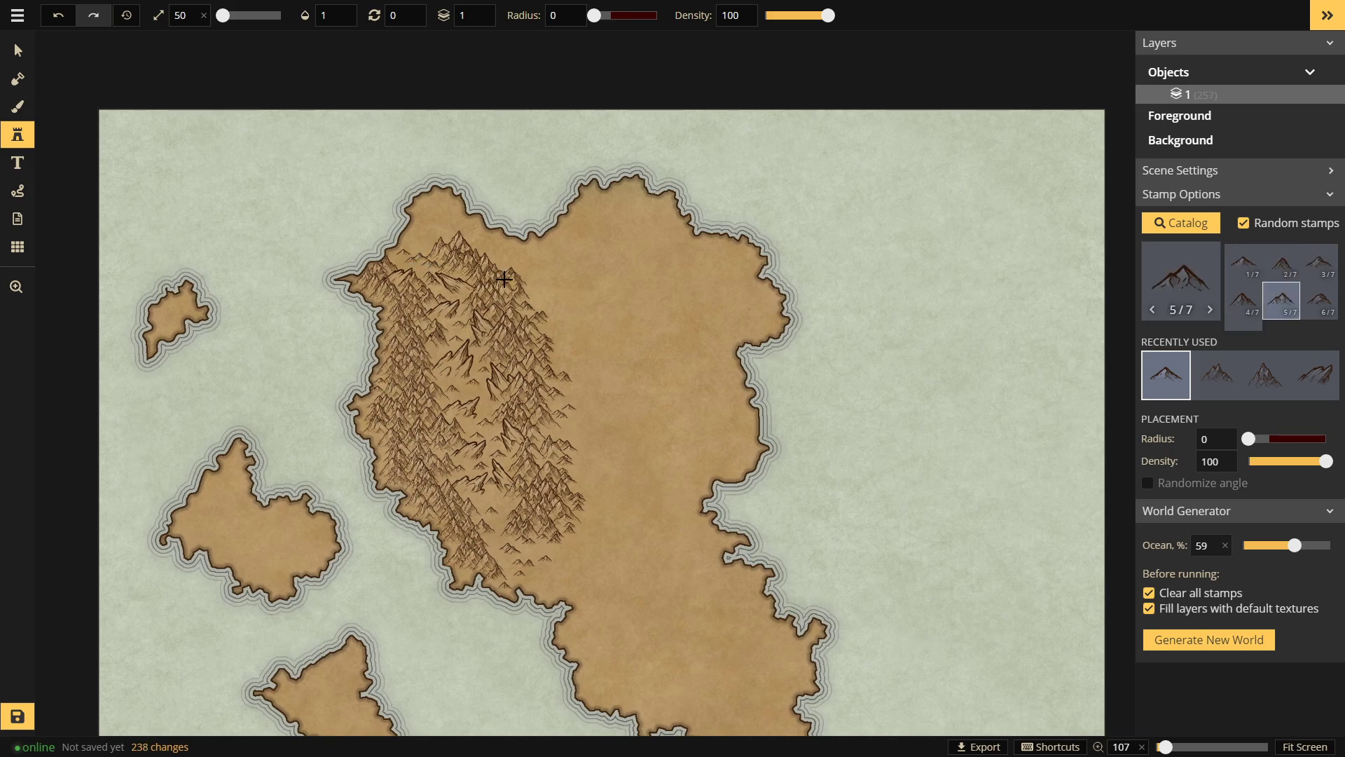
# Step: Pan the map back into place and bring up the stamp catalog
pyautogui.press('space')
pyautogui.moveTo(614, 359); pyautogui.dragTo(536, 288)
pyautogui.moveTo(540, 232); pyautogui.dragTo(579, 239)
pyautogui.click(1178, 274)
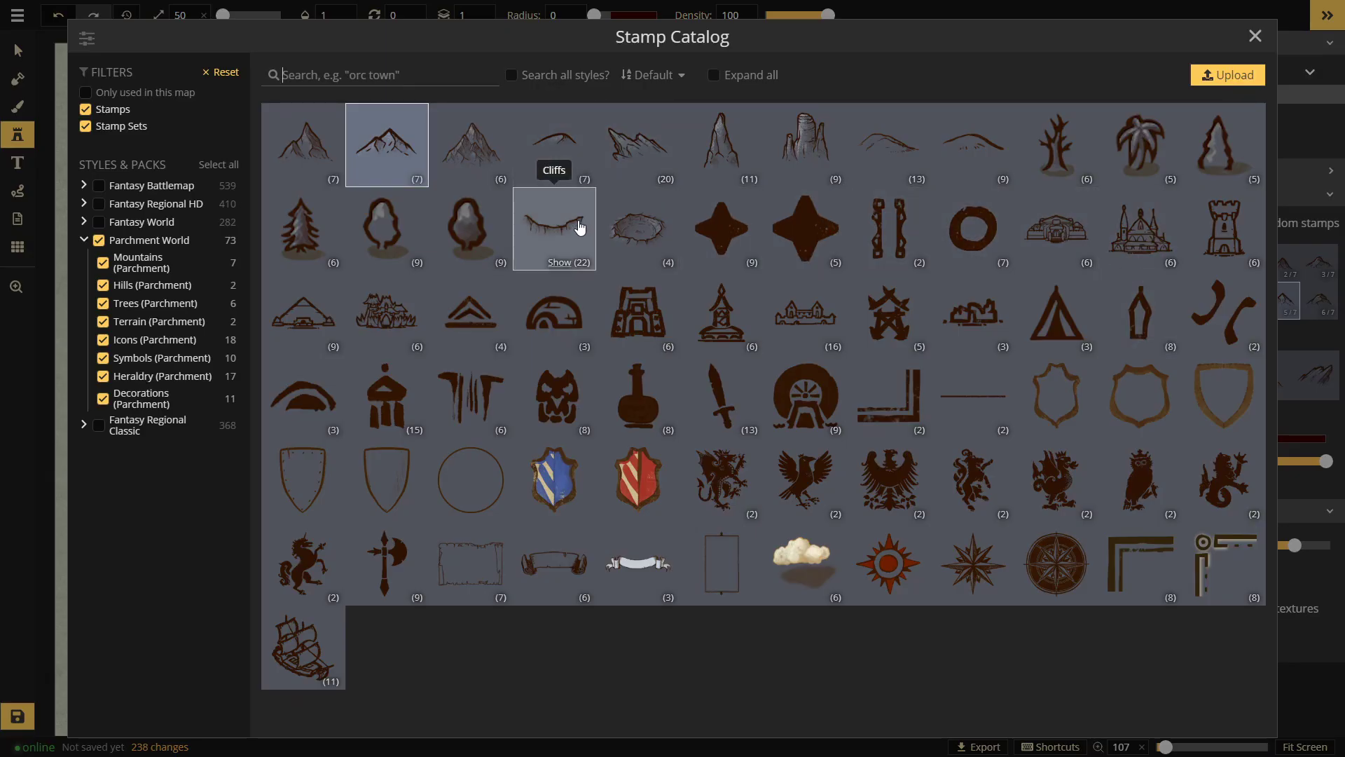
# Step: Try the Mesas and Small Mountains sets, then settle on the Large Mountains stamp set
pyautogui.click(813, 145)
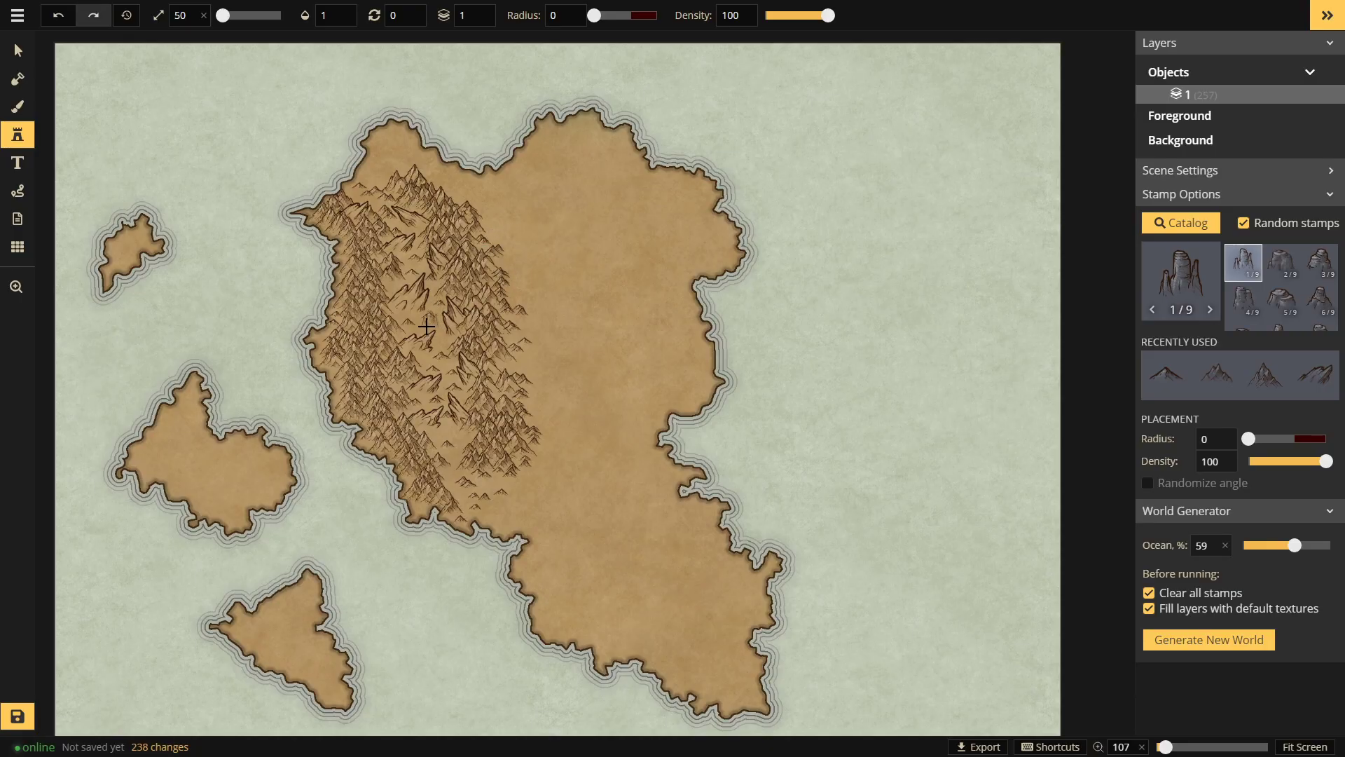
pyautogui.click(1180, 274)
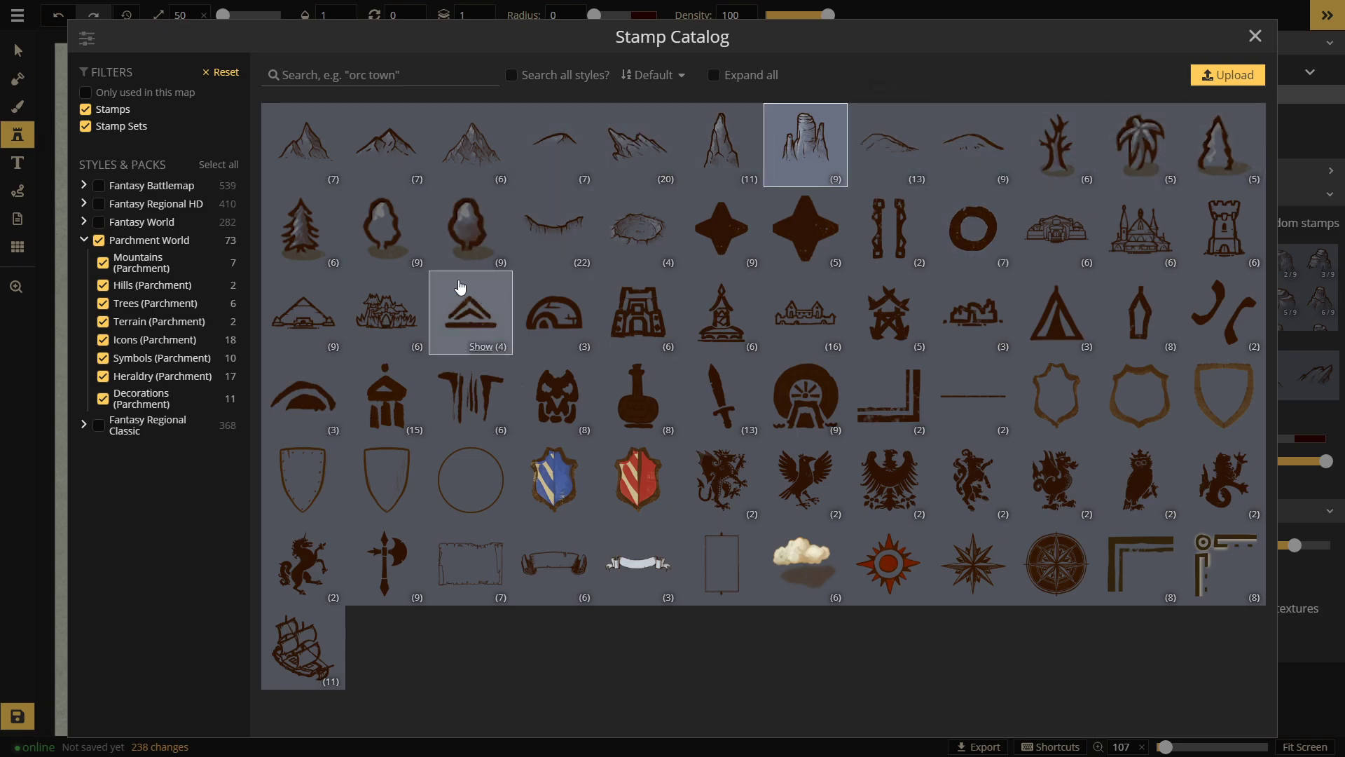
pyautogui.click(391, 142)
pyautogui.scroll(2, 600, 231)
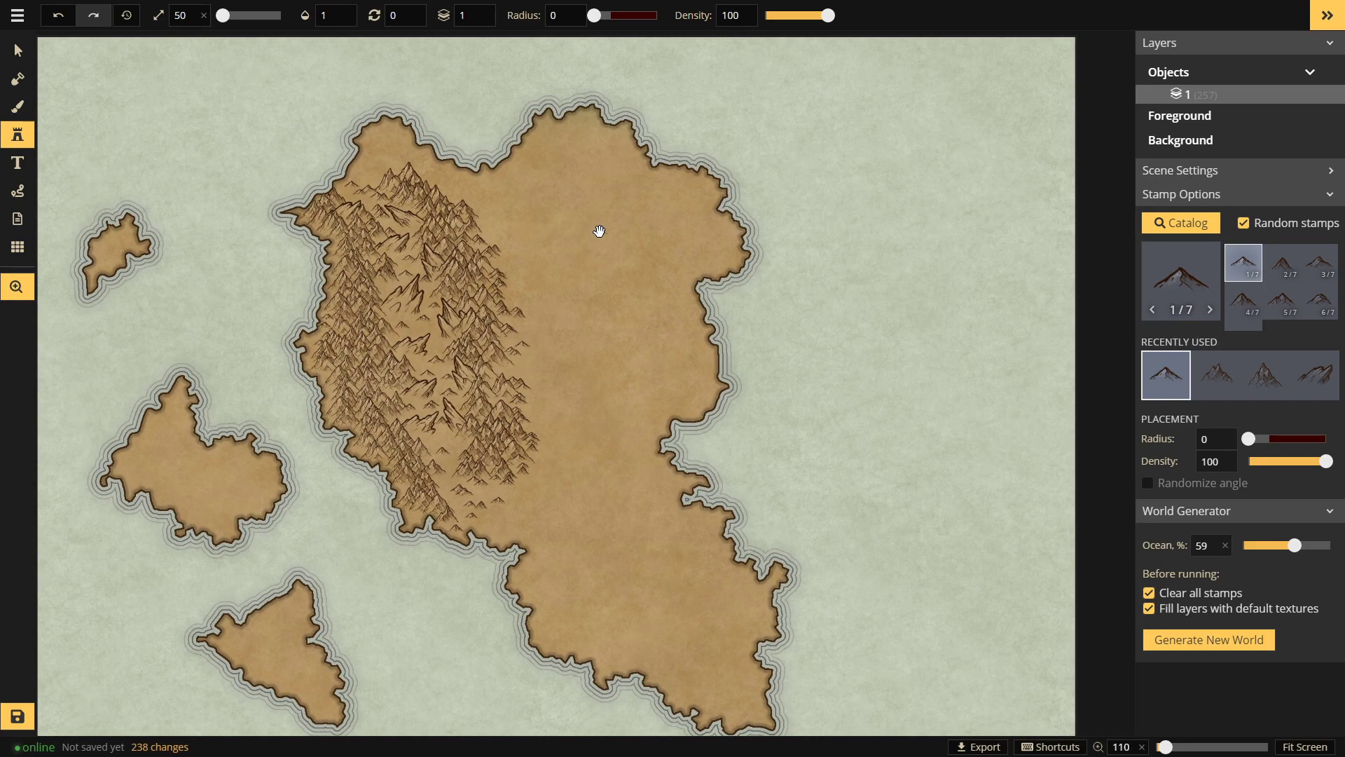
pyautogui.click(1176, 273)
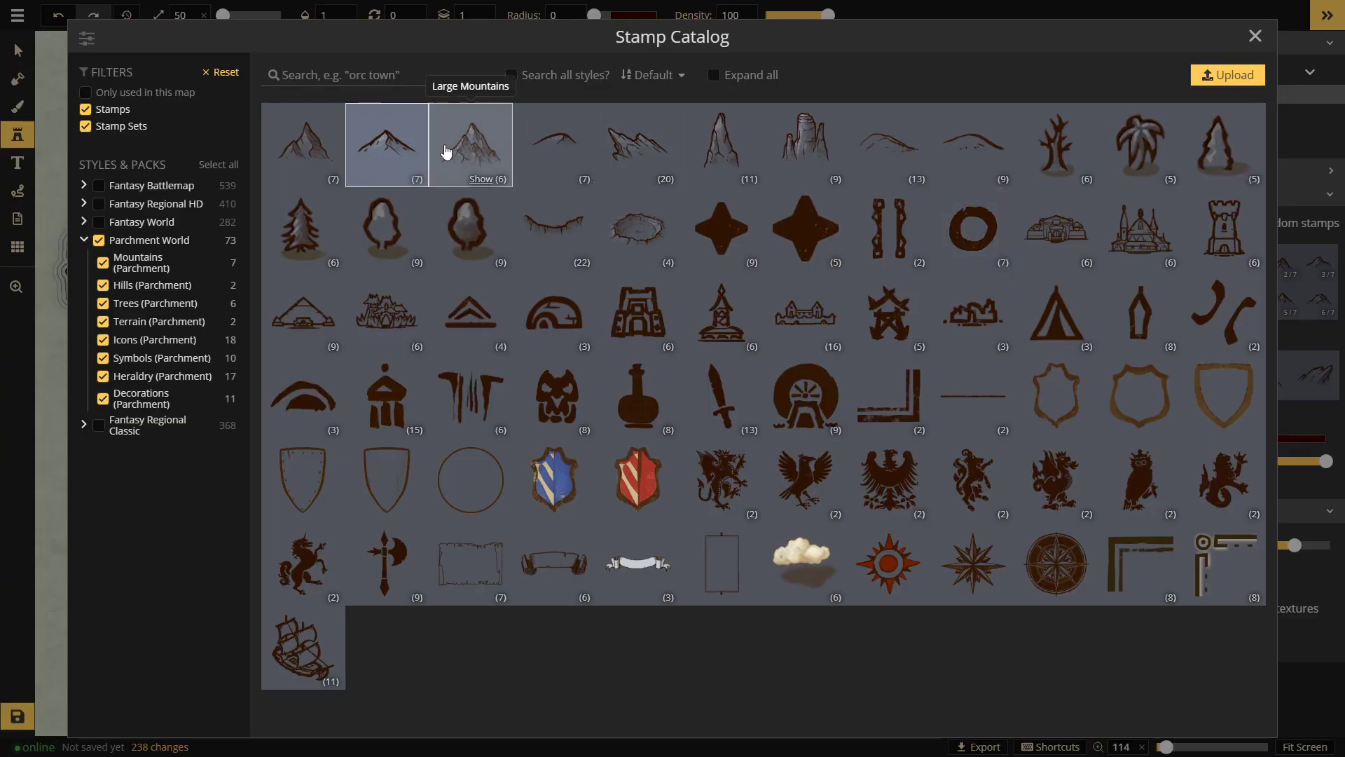
pyautogui.click(457, 155)
# Step: Stamp a cluster of mountains on the northern coast
pyautogui.click(559, 155)
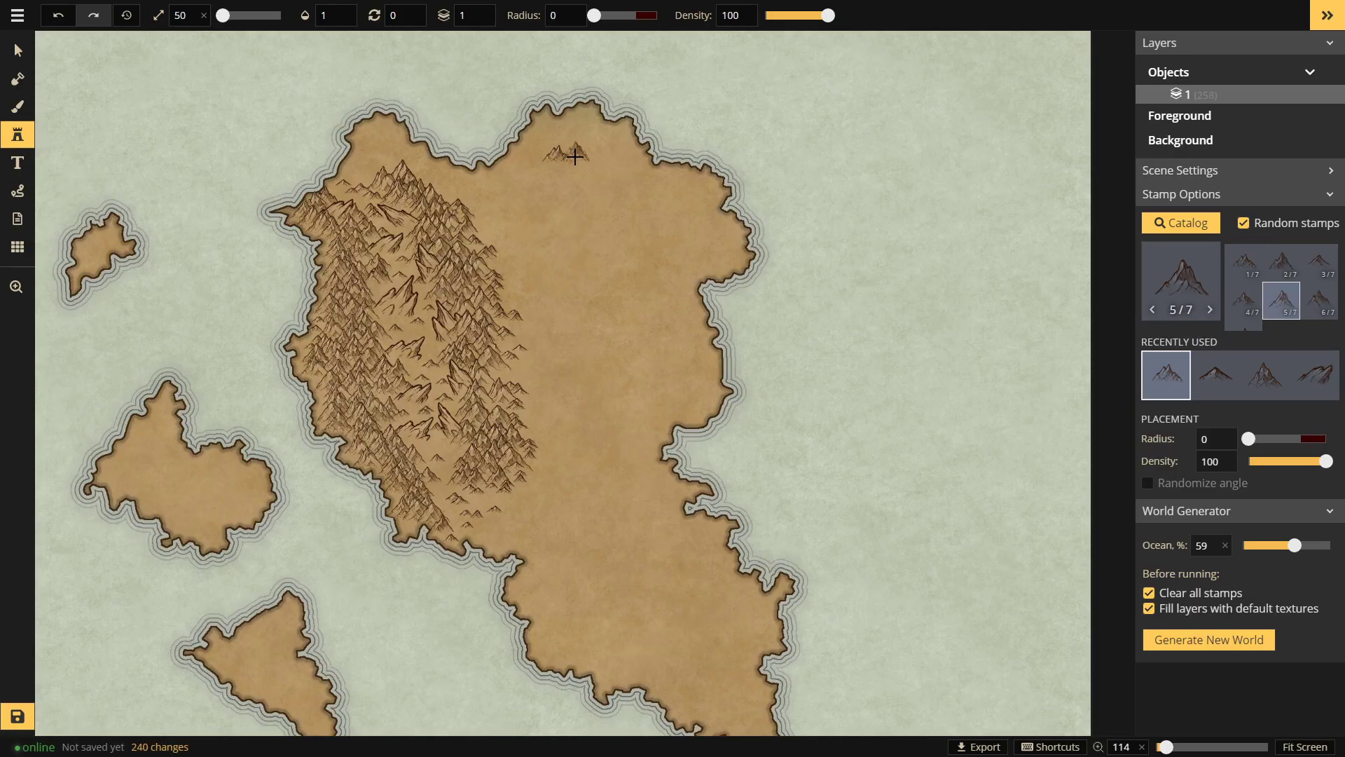
pyautogui.click(563, 143)
pyautogui.click(586, 152)
pyautogui.click(601, 163)
pyautogui.click(589, 156)
pyautogui.click(604, 145)
pyautogui.click(592, 135)
pyautogui.click(592, 133)
pyautogui.click(560, 118)
# Step: Extend the northern coast mountains further westward
pyautogui.click(544, 123)
pyautogui.click(541, 131)
pyautogui.click(535, 139)
pyautogui.click(527, 148)
pyautogui.click(561, 144)
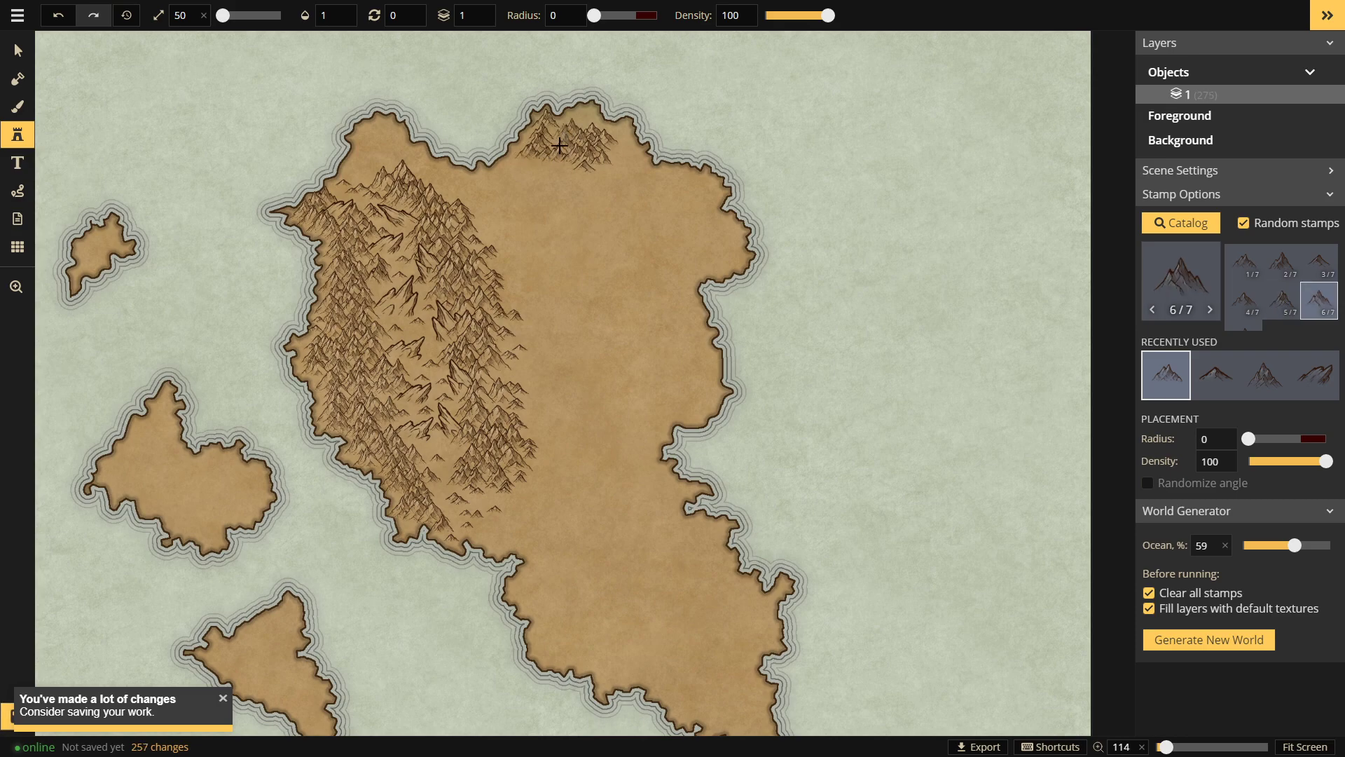
# Step: Extend the northern ridge eastward with more mountains
pyautogui.click(592, 125)
pyautogui.click(607, 139)
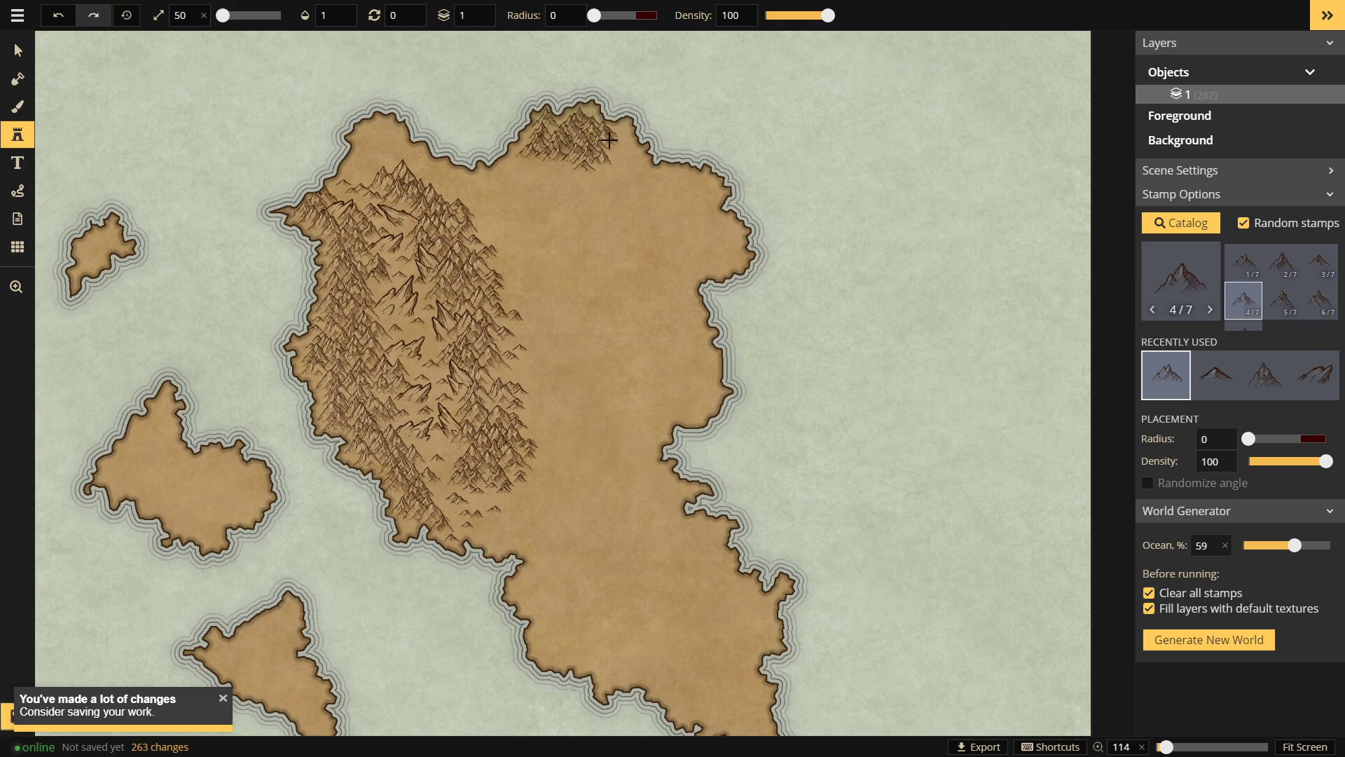
pyautogui.click(623, 144)
pyautogui.click(616, 148)
pyautogui.click(624, 158)
pyautogui.click(634, 159)
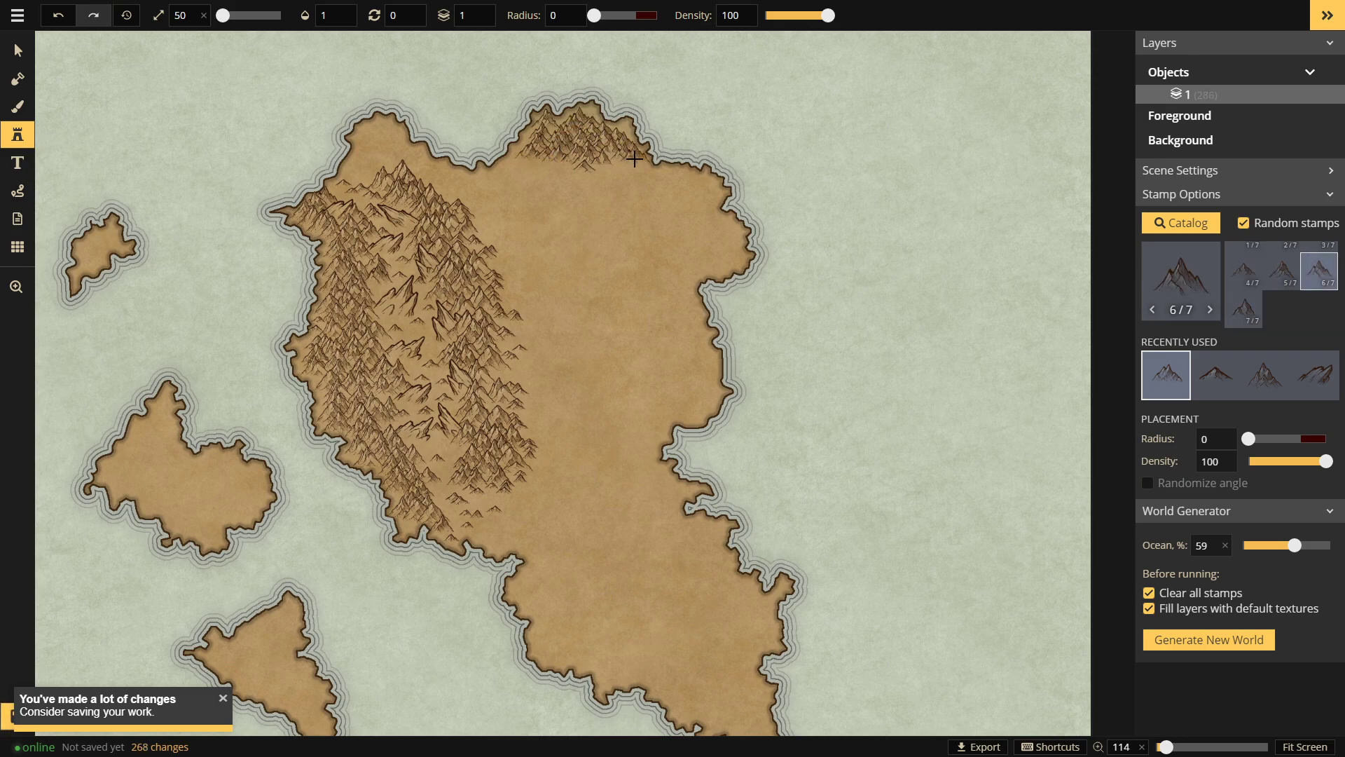
pyautogui.click(639, 172)
# Step: Fill out the northern ridge and continue it along the northeast
pyautogui.click(666, 170)
pyautogui.click(661, 174)
pyautogui.click(653, 175)
pyautogui.click(634, 172)
pyautogui.click(638, 184)
pyautogui.click(663, 186)
pyautogui.click(680, 168)
pyautogui.click(686, 178)
pyautogui.click(701, 186)
# Step: Add mountains at the northeast corner and paint them down the northeastern edge
pyautogui.click(701, 188)
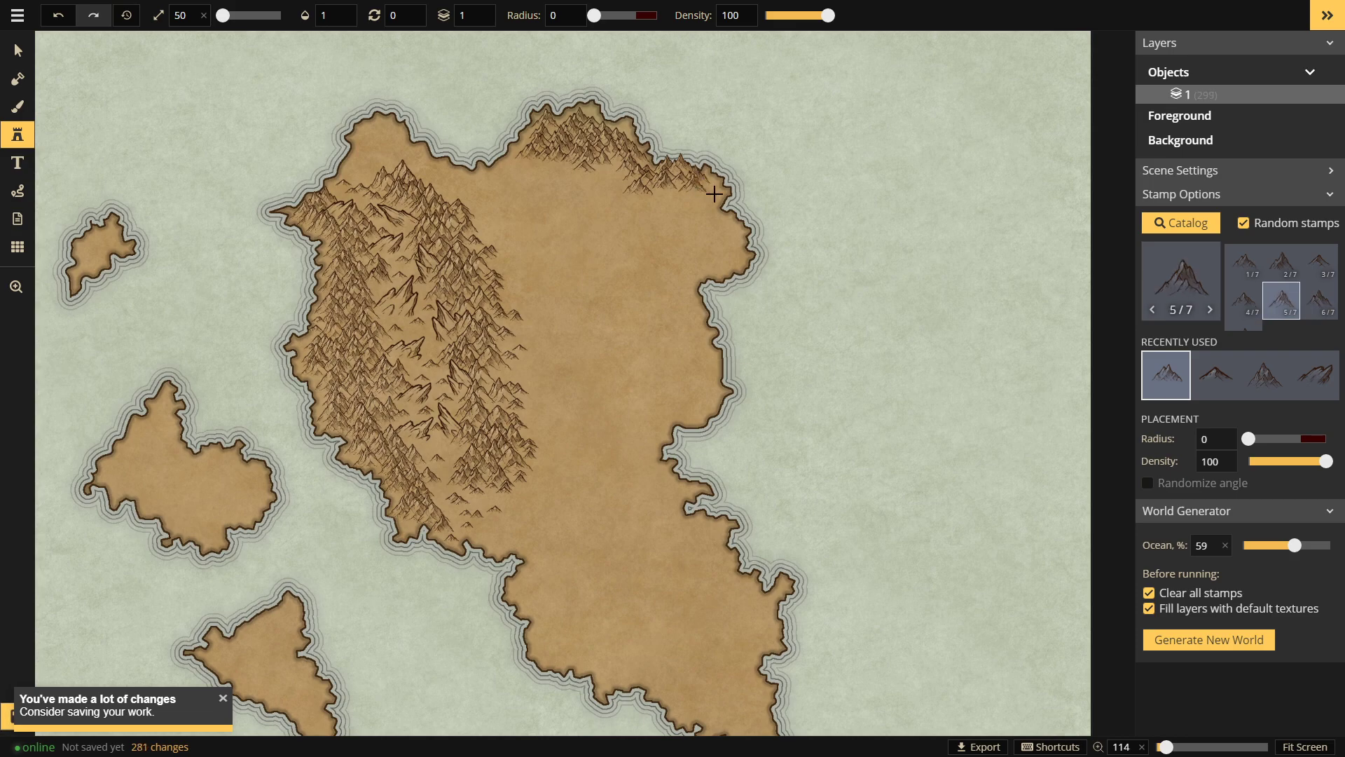
pyautogui.click(708, 188)
pyautogui.moveTo(707, 216)
pyautogui.mouseDown()
pyautogui.moveTo(725, 225)
pyautogui.moveTo(725, 267)
pyautogui.mouseUp()
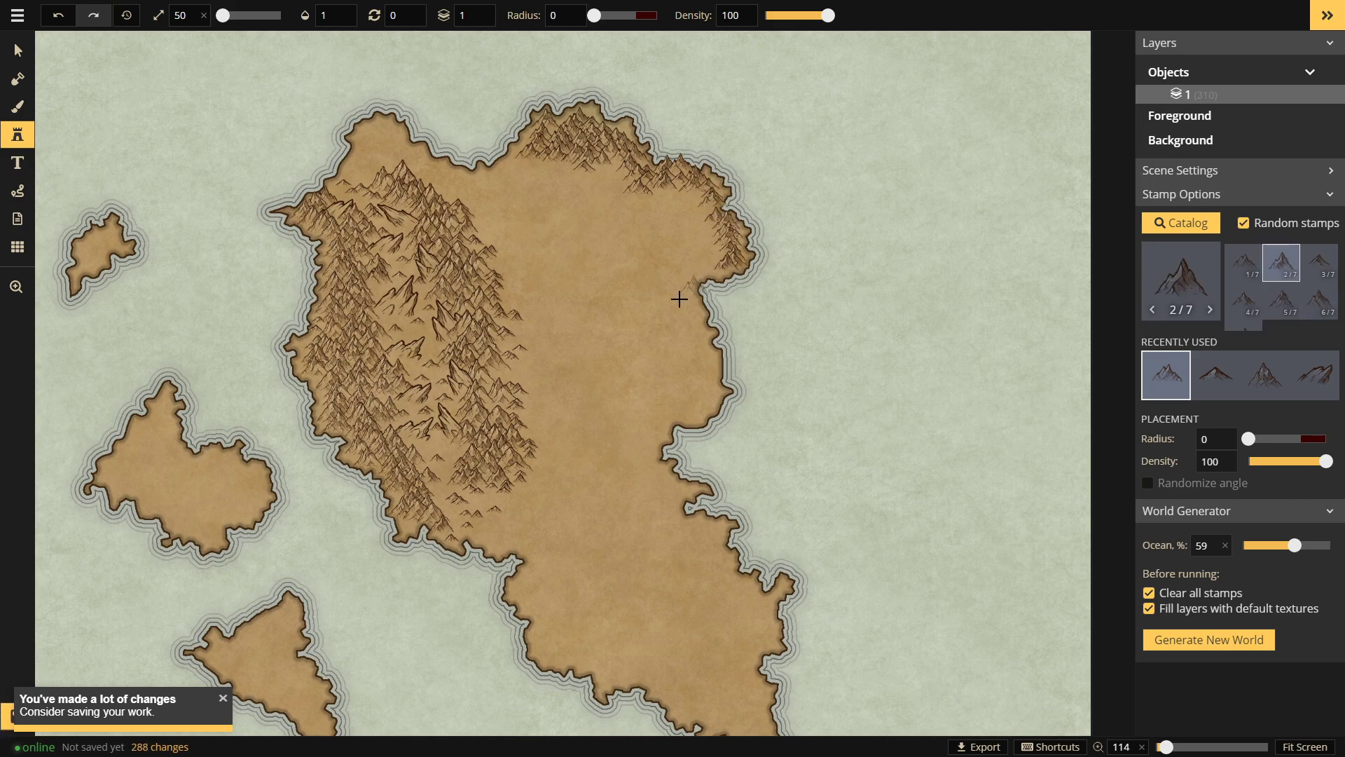
pyautogui.click(616, 240)
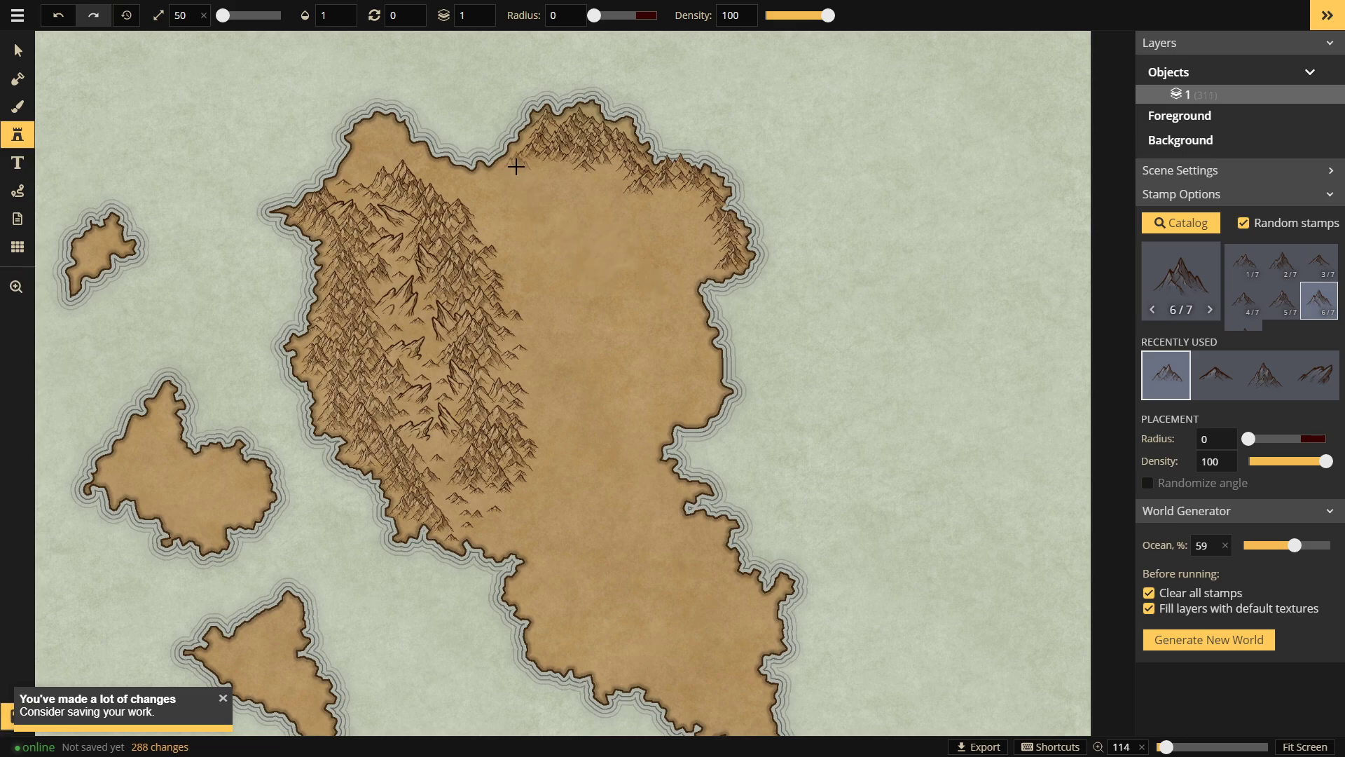
# Step: Thicken the northern ridge with more mountains, then pan up to view the east
pyautogui.moveTo(512, 169); pyautogui.dragTo(484, 181)
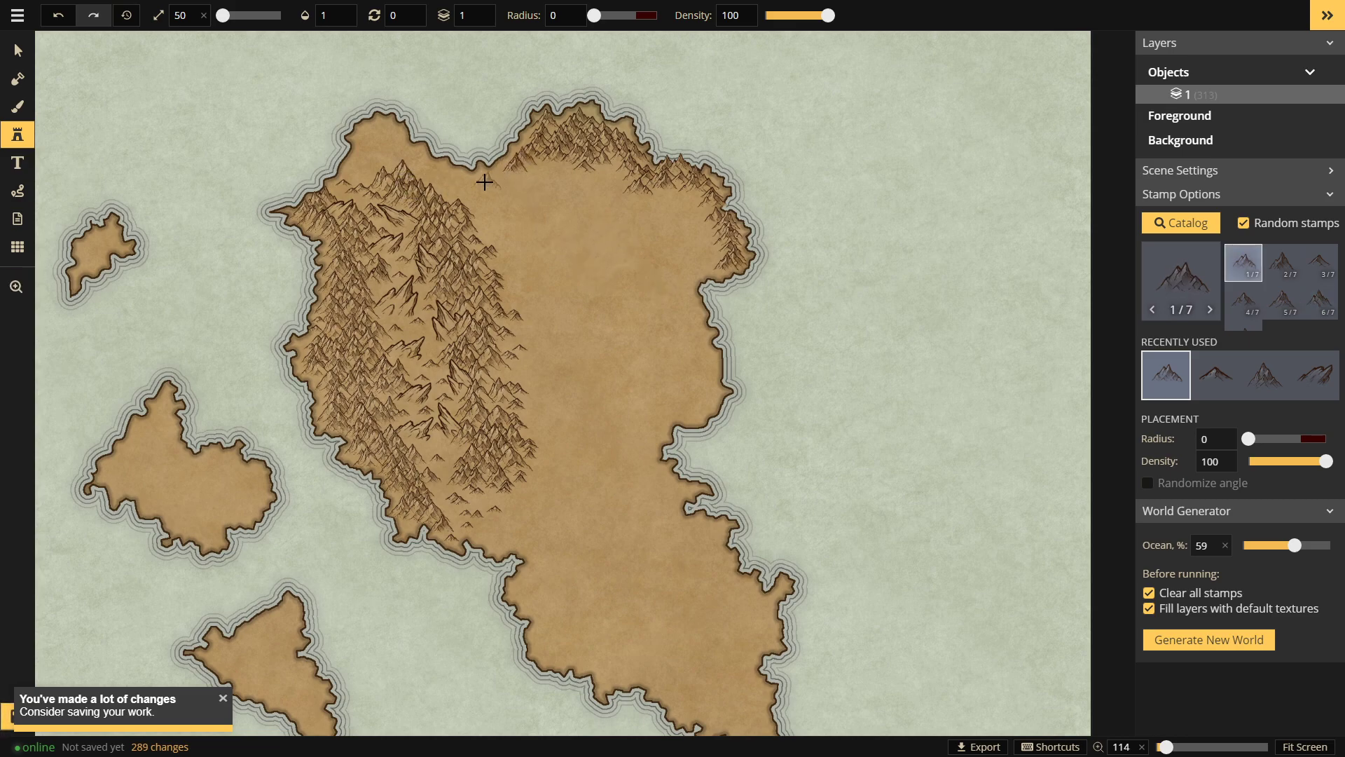
pyautogui.click(520, 170)
pyautogui.click(499, 185)
pyautogui.click(525, 167)
pyautogui.click(597, 165)
pyautogui.click(622, 174)
pyautogui.press('space')
pyautogui.moveTo(703, 273)
pyautogui.mouseDown()
pyautogui.moveTo(685, 162)
pyautogui.moveTo(688, 194)
pyautogui.mouseUp()
# Step: Stamp the first mountains along the eastern coast
pyautogui.click(683, 189)
pyautogui.click(671, 201)
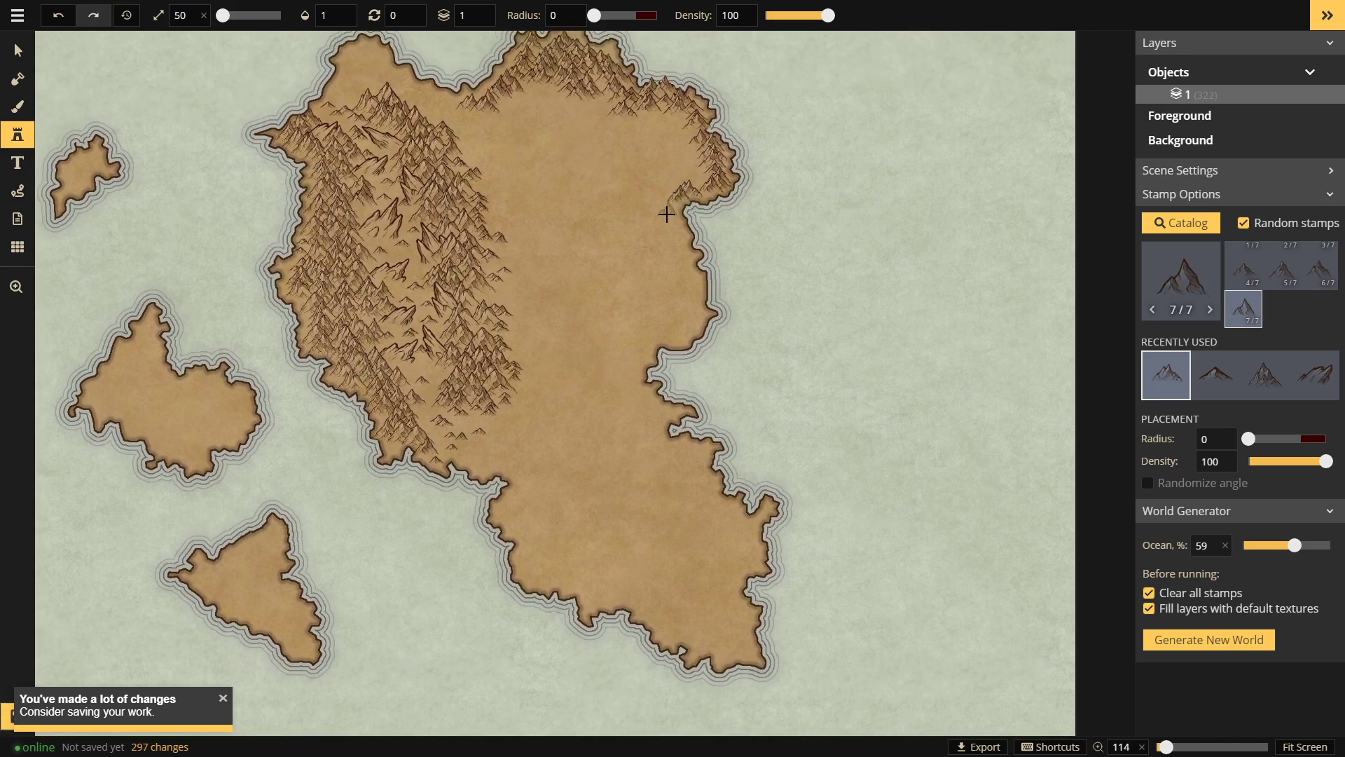
pyautogui.click(670, 203)
pyautogui.click(692, 191)
pyautogui.click(701, 170)
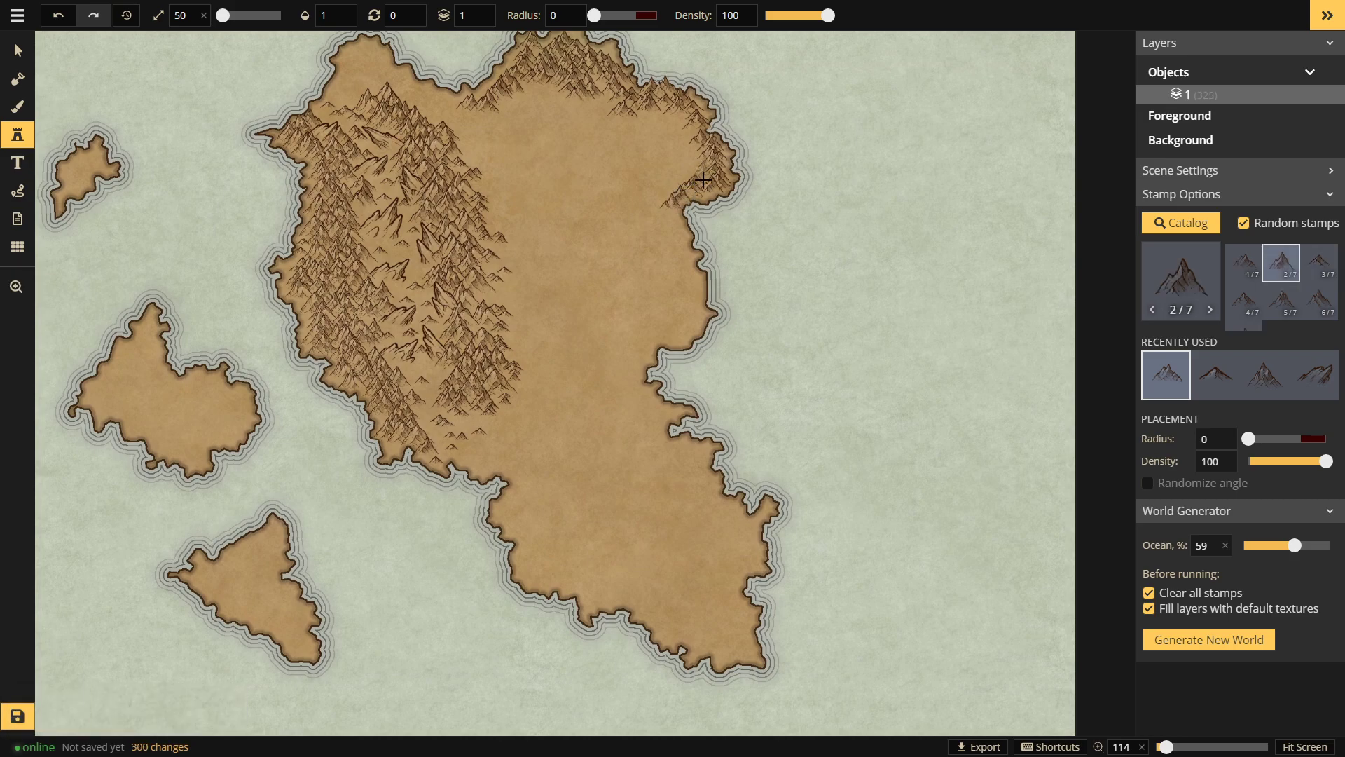
pyautogui.press('space')
pyautogui.moveTo(673, 168); pyautogui.dragTo(639, 216)
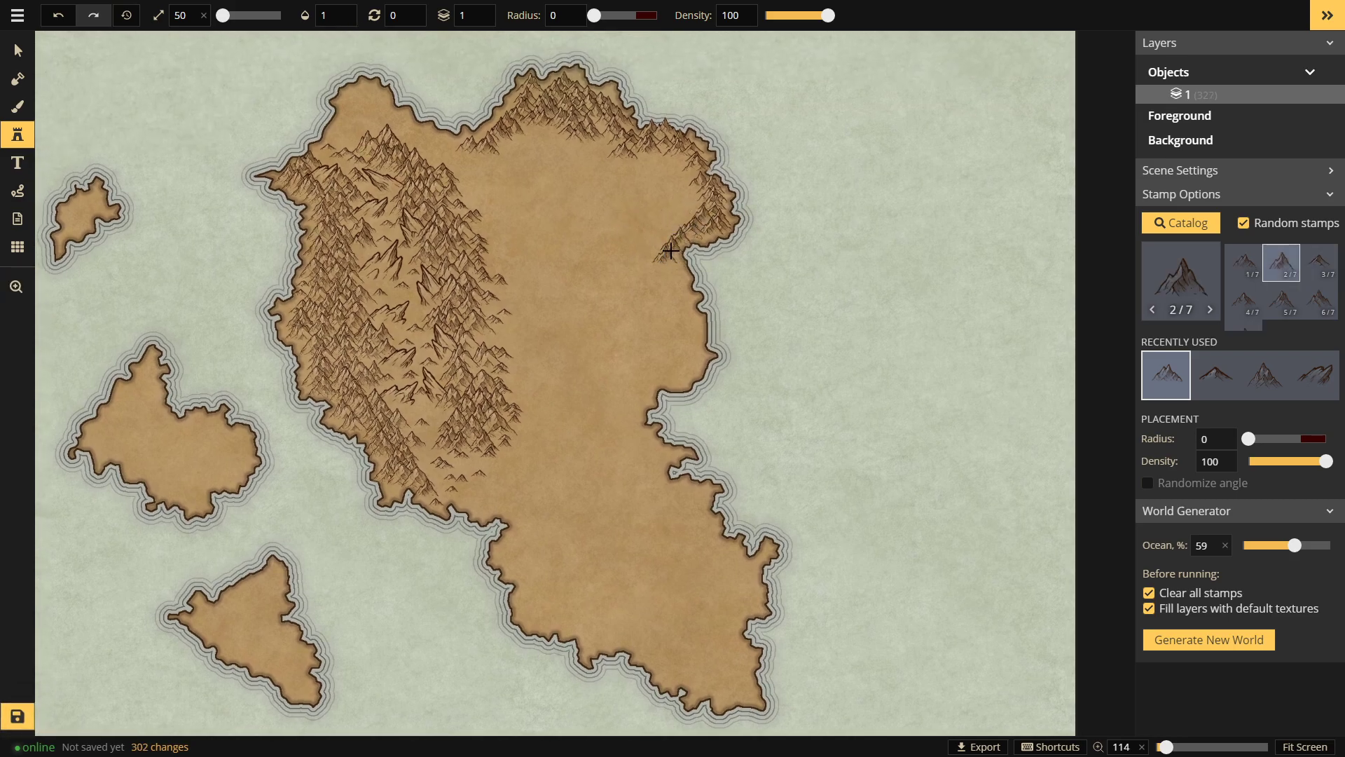
# Step: Add a couple of mountains near the east coast and reposition the view
pyautogui.click(674, 229)
pyautogui.click(660, 235)
pyautogui.press('space')
pyautogui.moveTo(609, 265)
pyautogui.mouseDown()
pyautogui.moveTo(592, 197)
pyautogui.moveTo(569, 197)
pyautogui.mouseUp()
pyautogui.moveTo(842, 240); pyautogui.dragTo(874, 278)
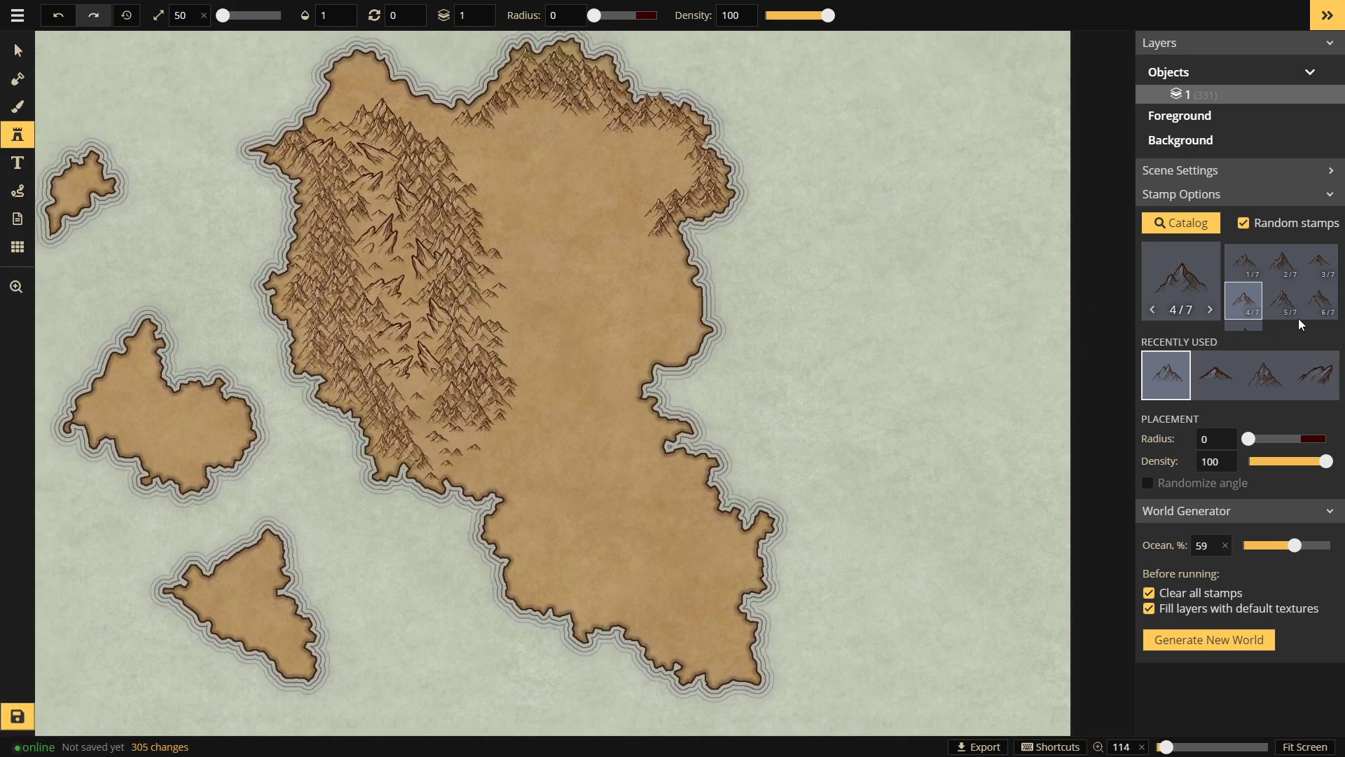
# Step: Switch to a recently used mountain set and stamp mountains down the east coast
pyautogui.click(1264, 367)
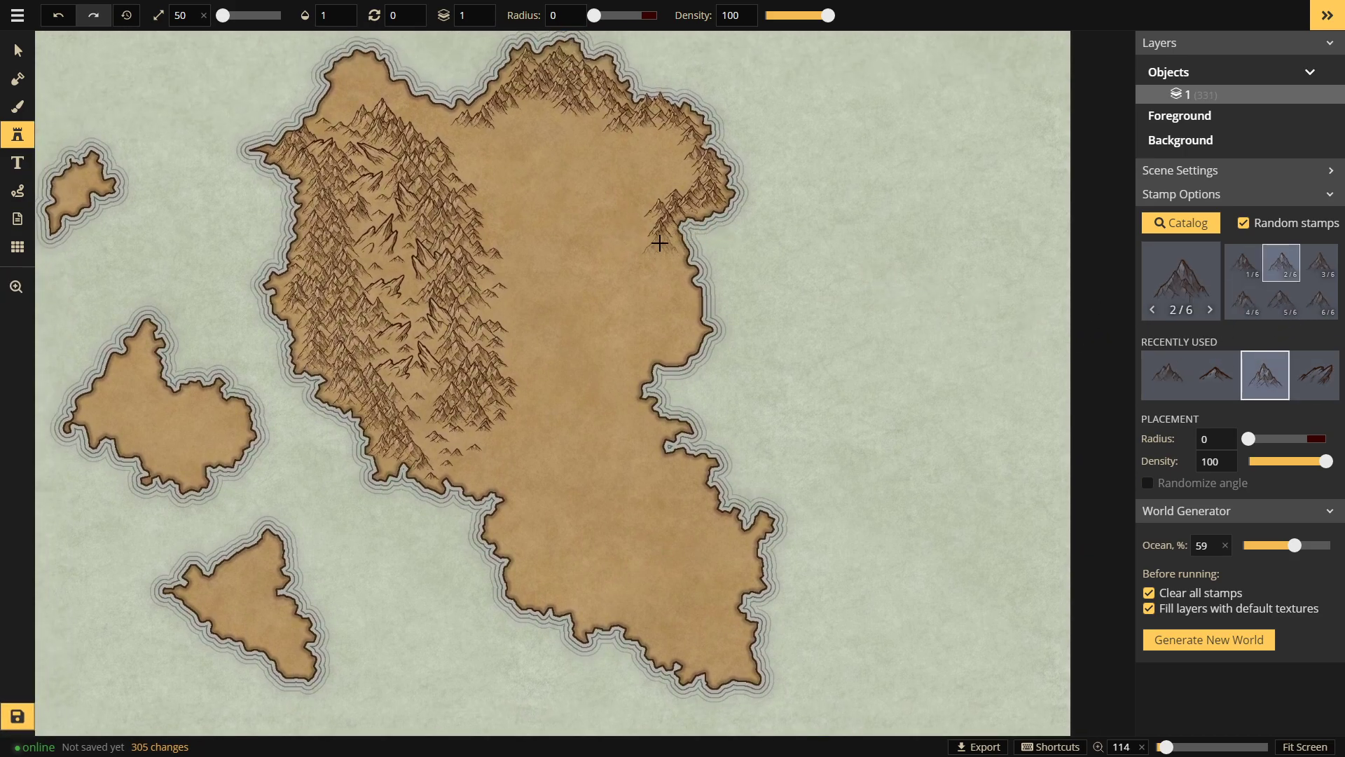
pyautogui.click(661, 243)
pyautogui.click(649, 256)
pyautogui.click(665, 264)
pyautogui.click(672, 274)
pyautogui.click(656, 276)
# Step: Fill out the eastern mountain column with more stamps
pyautogui.click(662, 284)
pyautogui.click(676, 298)
pyautogui.click(678, 300)
pyautogui.click(674, 316)
pyautogui.click(677, 316)
pyautogui.click(679, 317)
pyautogui.click(662, 311)
pyautogui.click(660, 313)
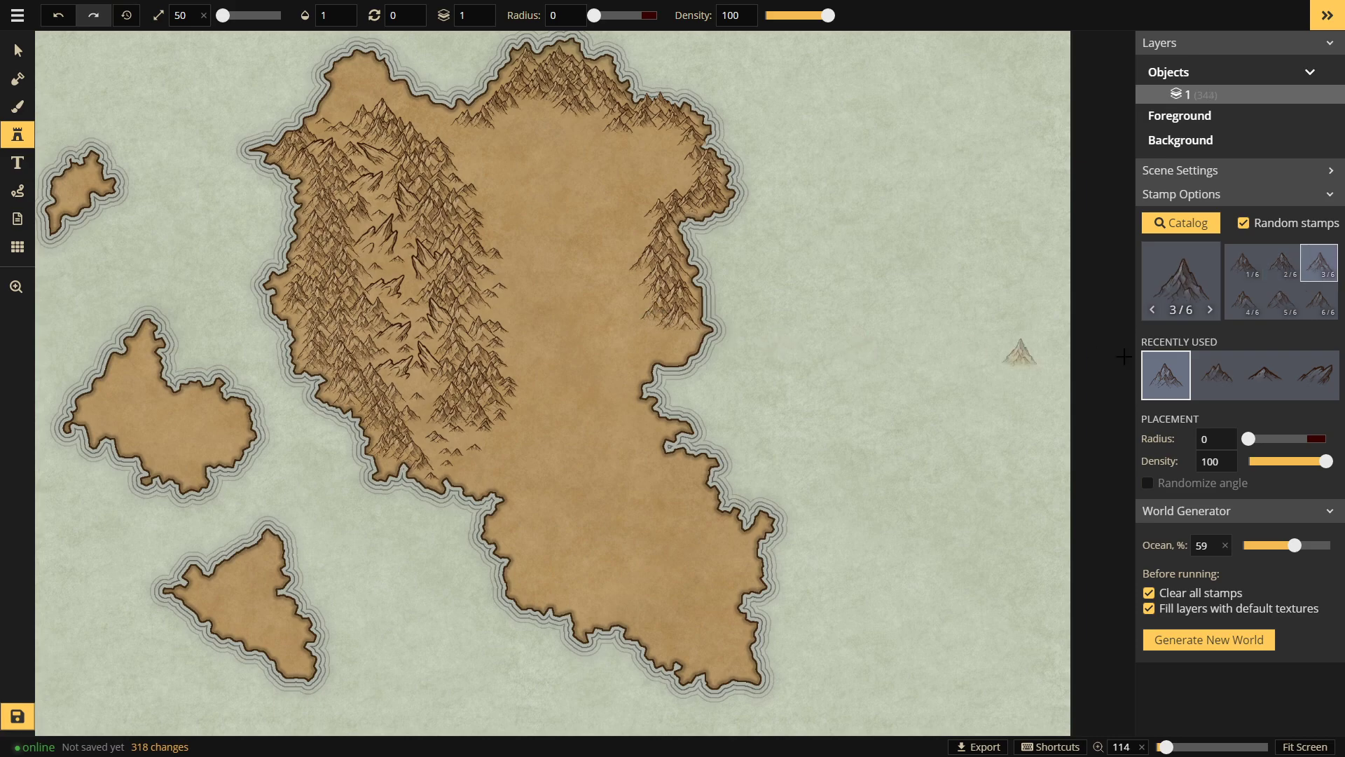
# Step: Switch back to the earlier mountain set and add mountains at the eastern range's lower end
pyautogui.click(1209, 382)
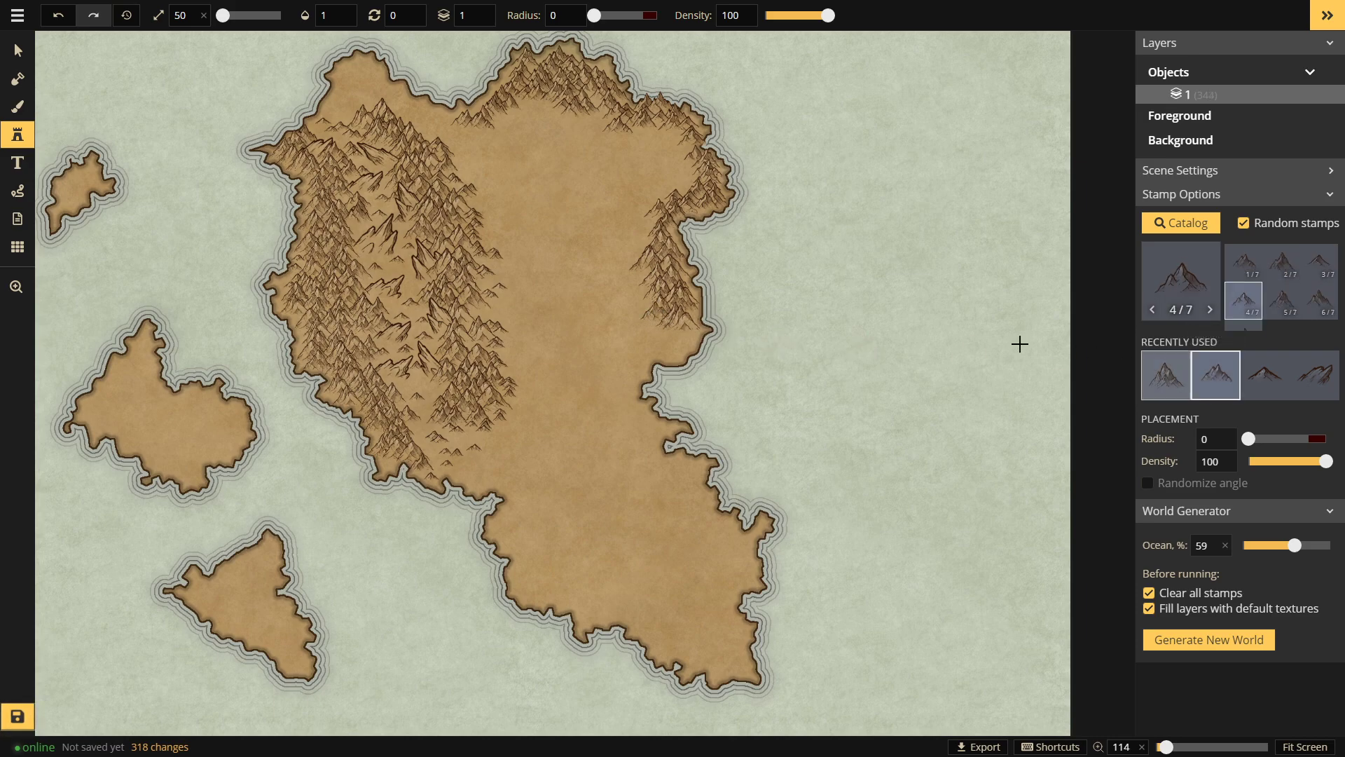
pyautogui.moveTo(642, 288); pyautogui.dragTo(634, 282)
pyautogui.click(636, 307)
pyautogui.click(637, 326)
pyautogui.click(655, 330)
pyautogui.click(669, 334)
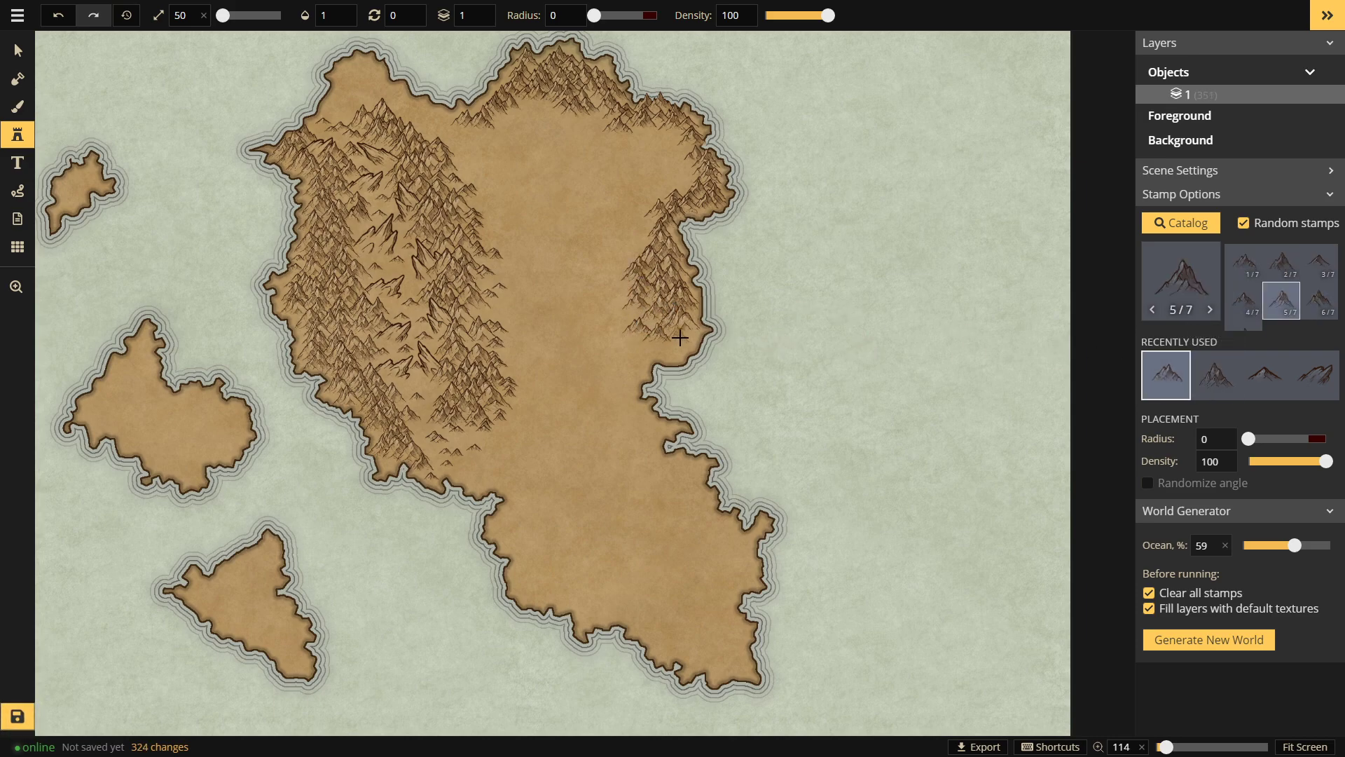
# Step: Add a mountain, then paint a line of mountain stamps running down toward the south
pyautogui.click(652, 351)
pyautogui.press('space')
pyautogui.moveTo(646, 377); pyautogui.dragTo(634, 282)
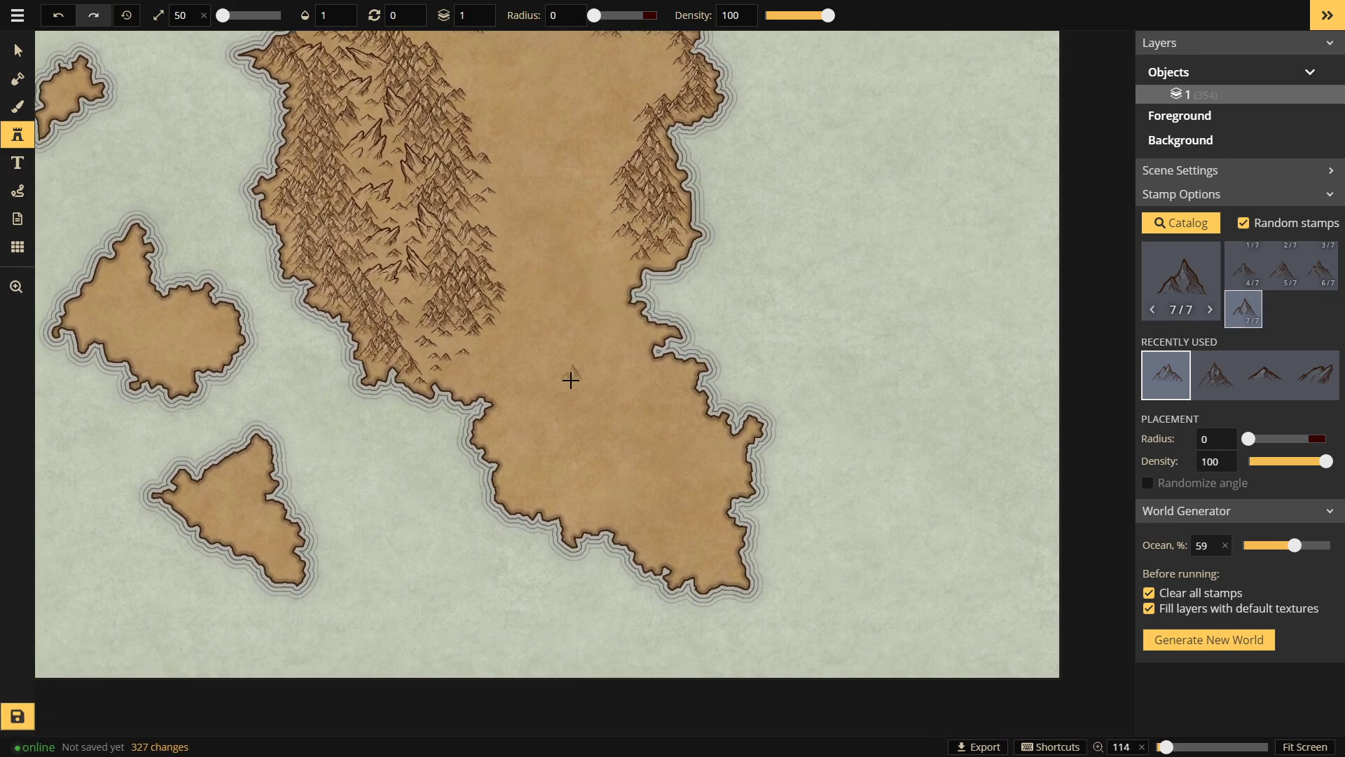
pyautogui.moveTo(586, 397); pyautogui.dragTo(621, 424)
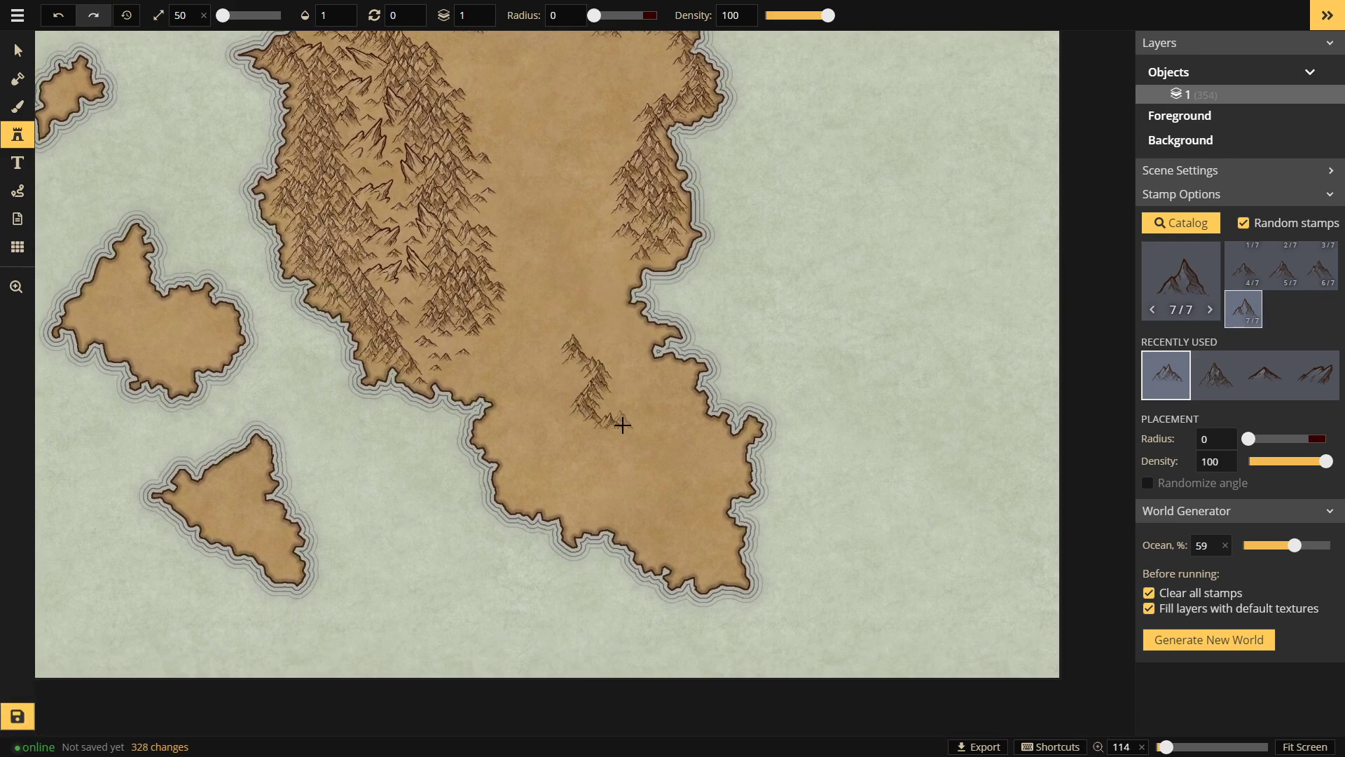
pyautogui.moveTo(691, 479); pyautogui.dragTo(683, 534)
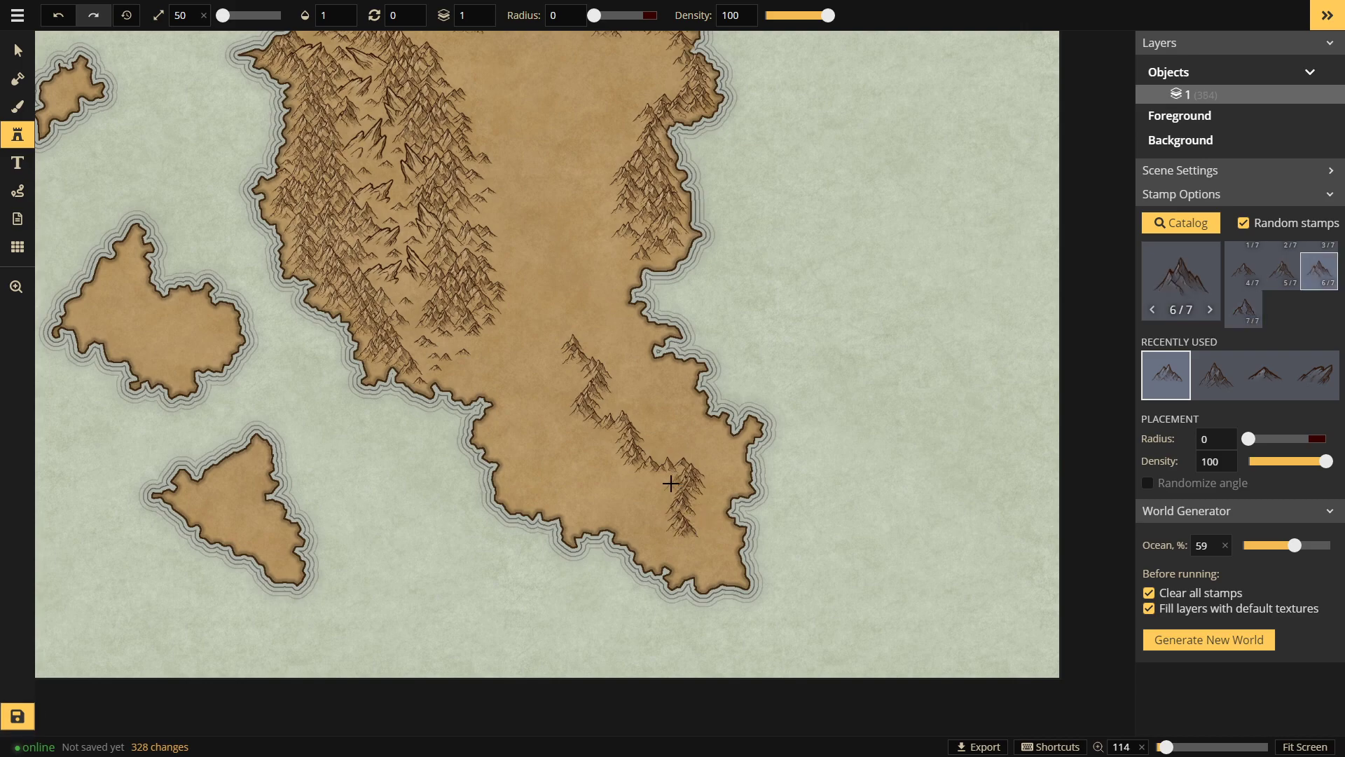
# Step: Fill out the southern ridge with more individual mountain stamps
pyautogui.click(665, 514)
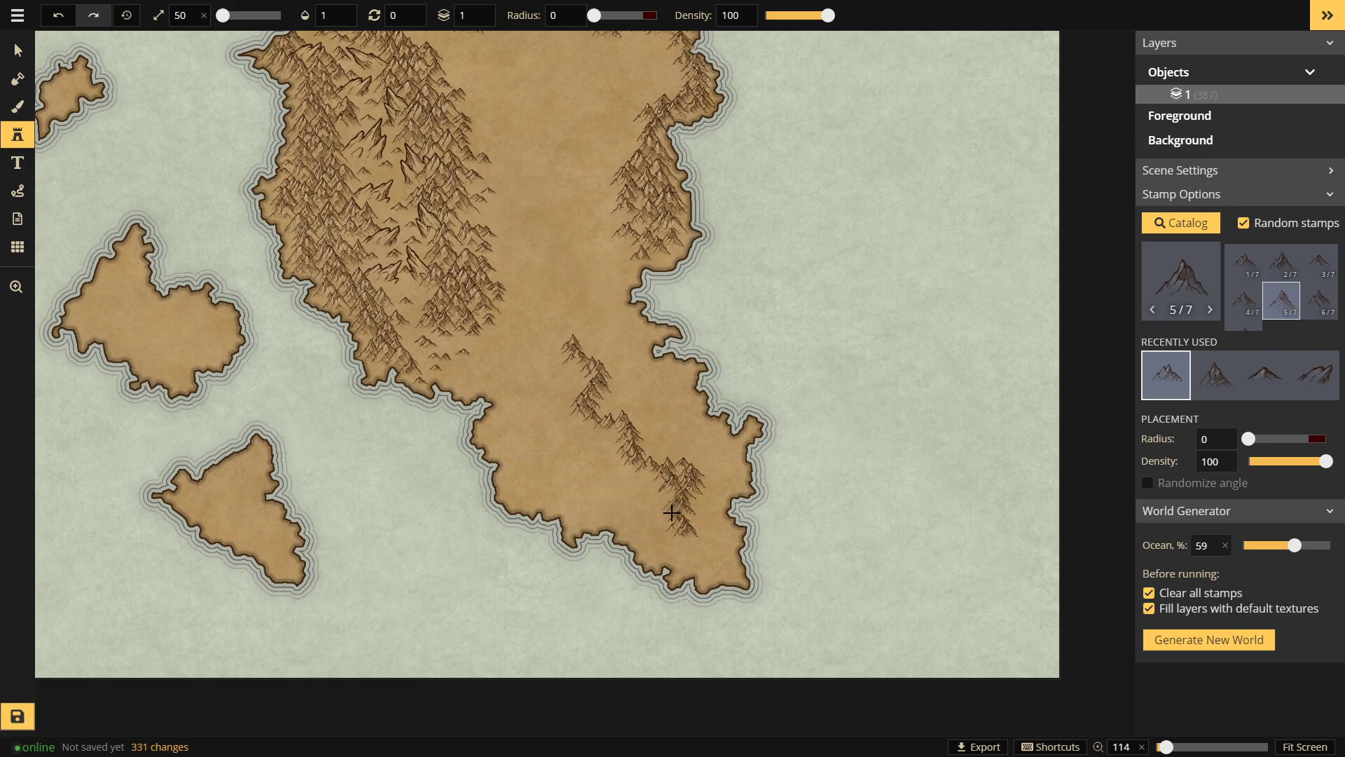
pyautogui.click(694, 504)
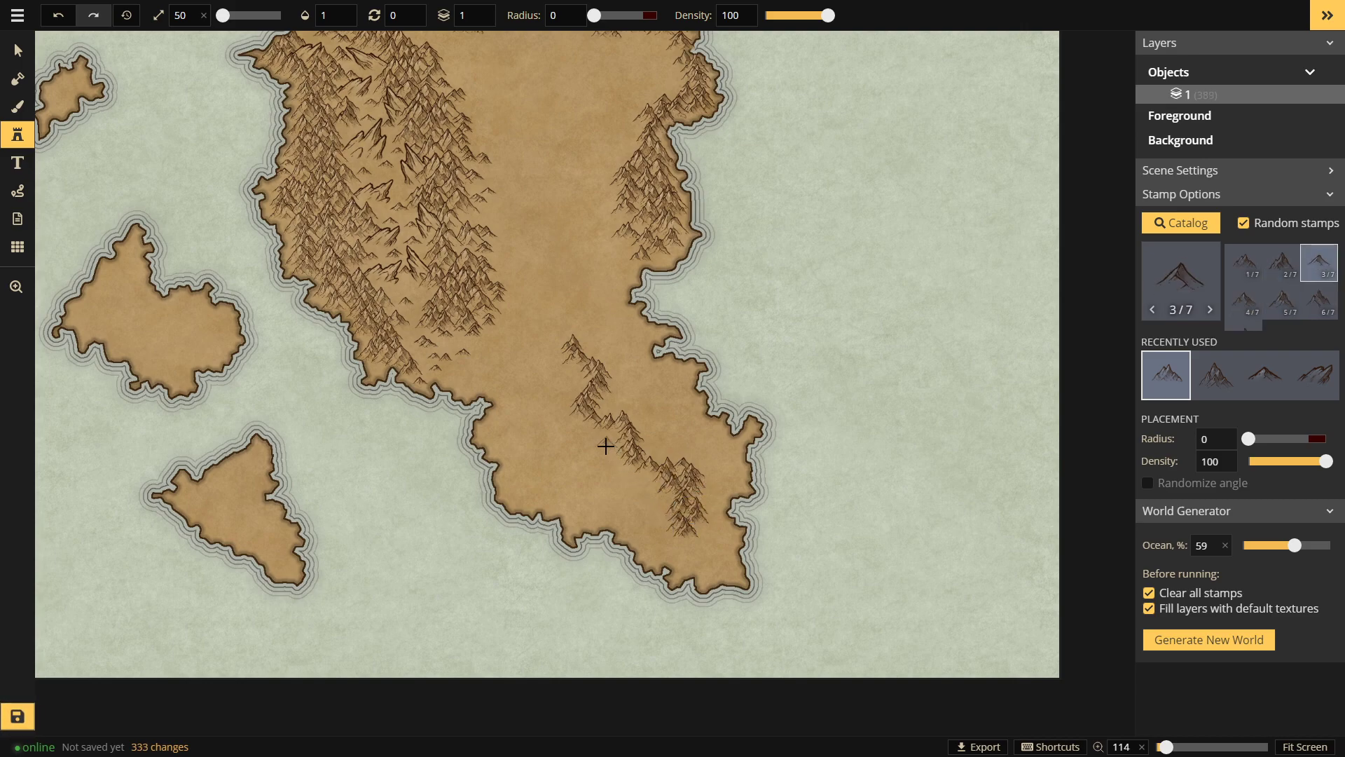
pyautogui.click(617, 466)
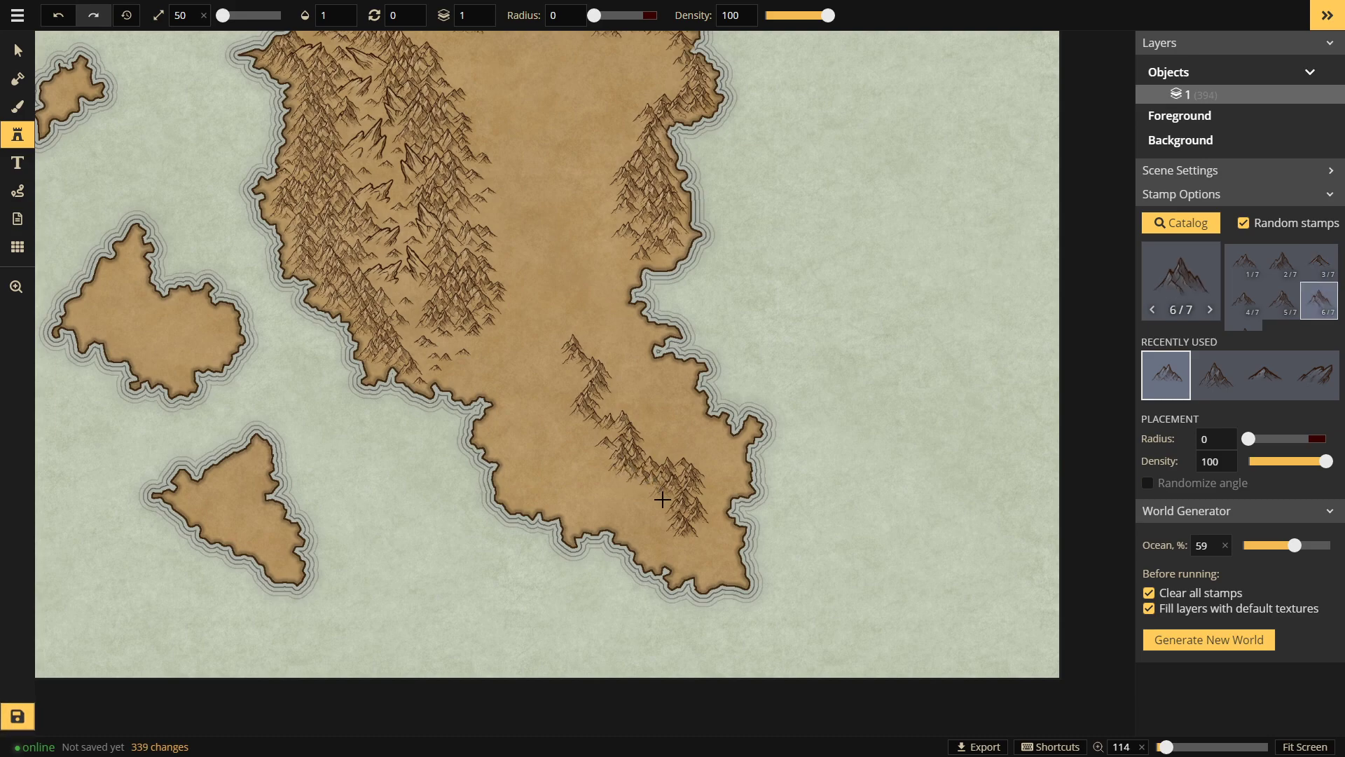
pyautogui.click(593, 358)
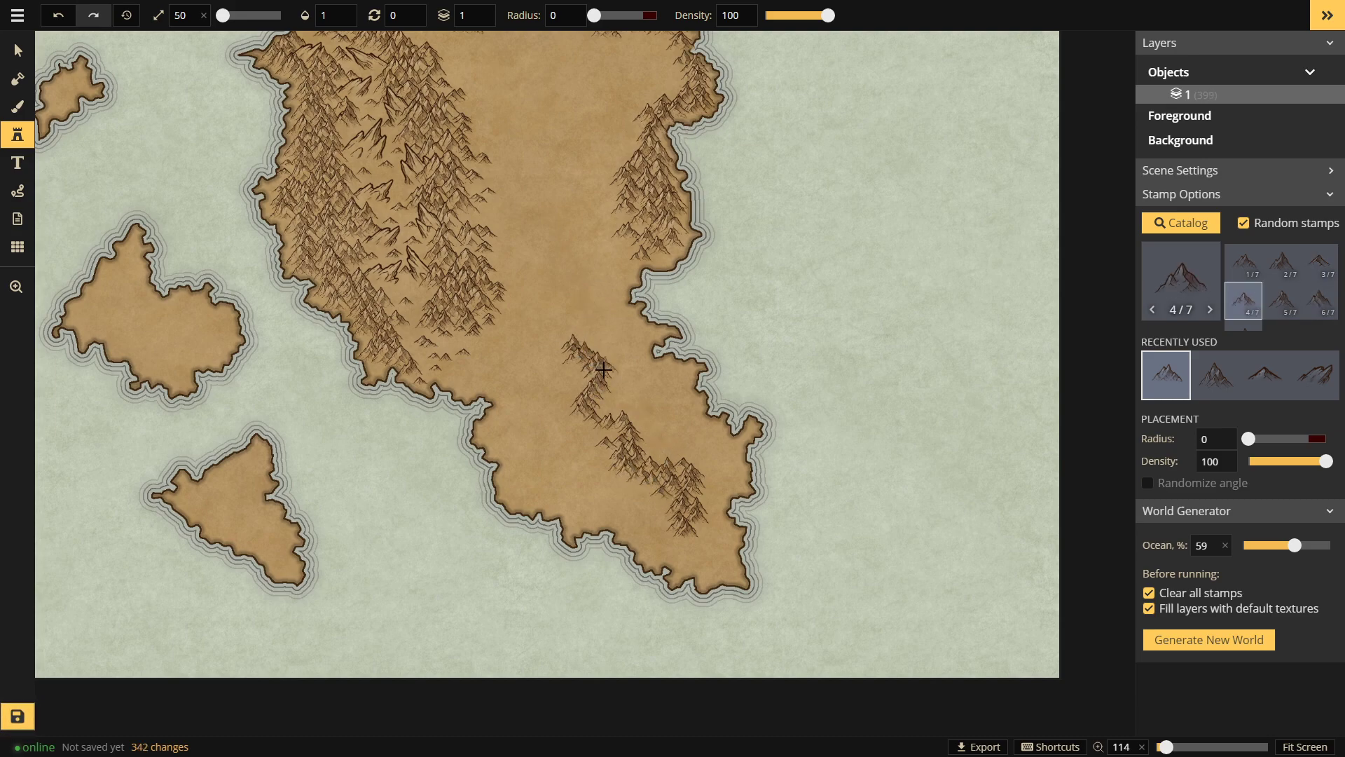
pyautogui.click(620, 392)
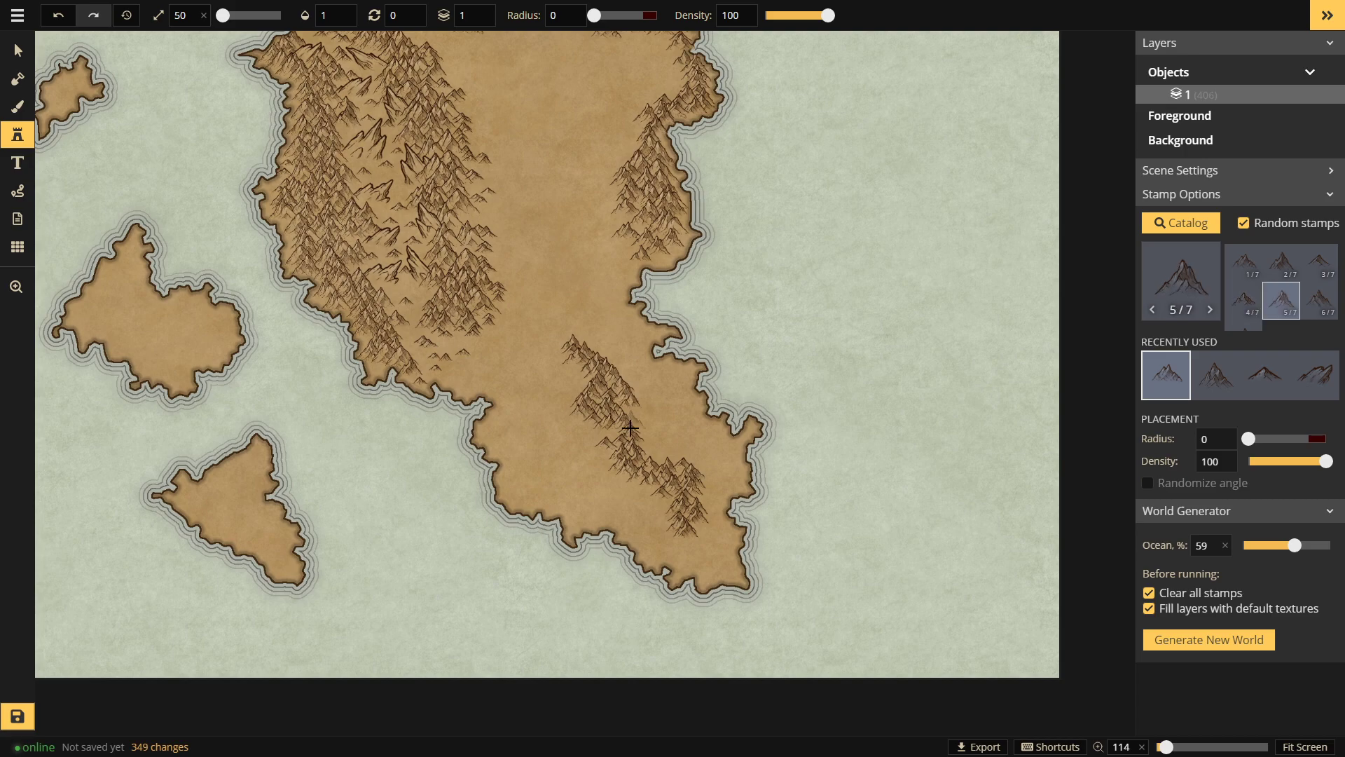
pyautogui.click(629, 417)
pyautogui.click(620, 443)
pyautogui.click(649, 437)
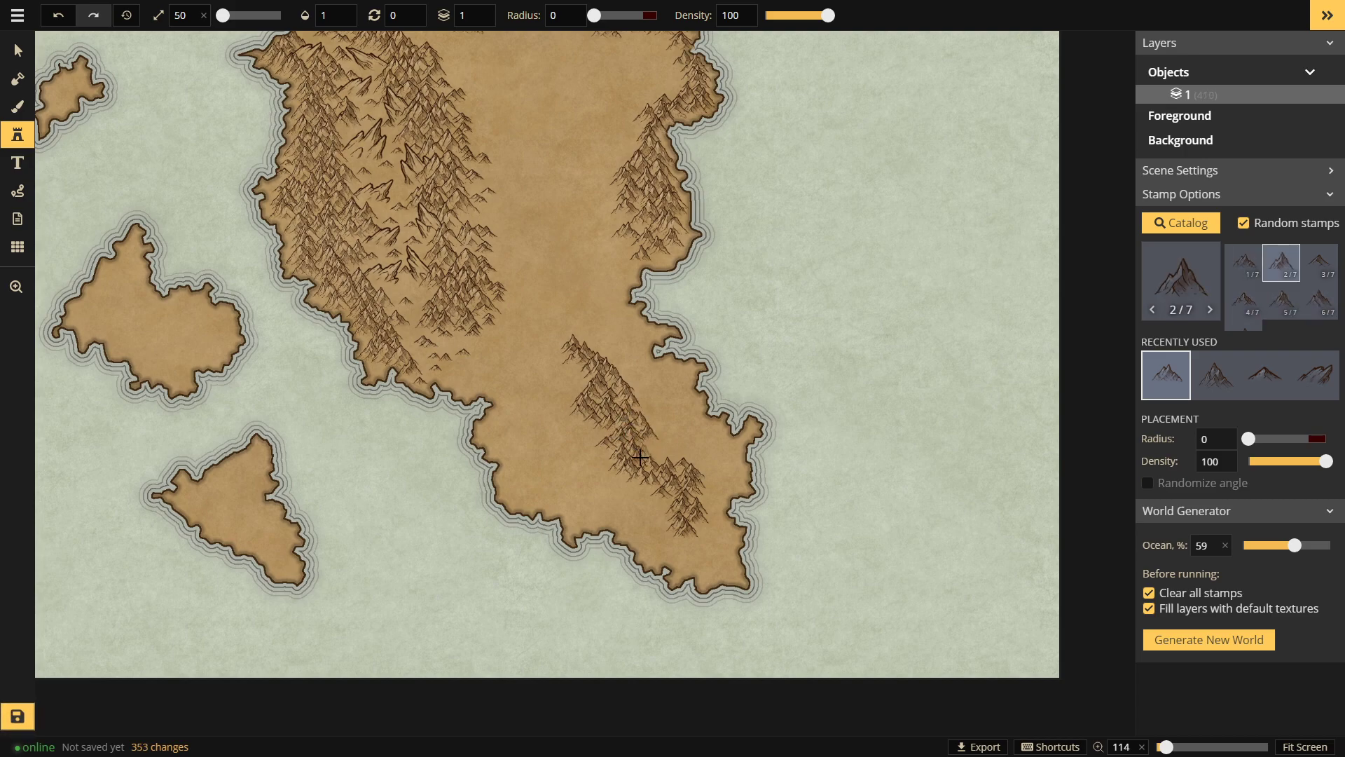
pyautogui.click(647, 455)
# Step: Stamp a trial mountain ridge across the northern plain, then undo it
pyautogui.click(575, 106)
pyautogui.moveTo(574, 182)
pyautogui.mouseDown()
pyautogui.moveTo(548, 232)
pyautogui.moveTo(573, 220)
pyautogui.moveTo(600, 132)
pyautogui.mouseUp()
pyautogui.click(583, 129)
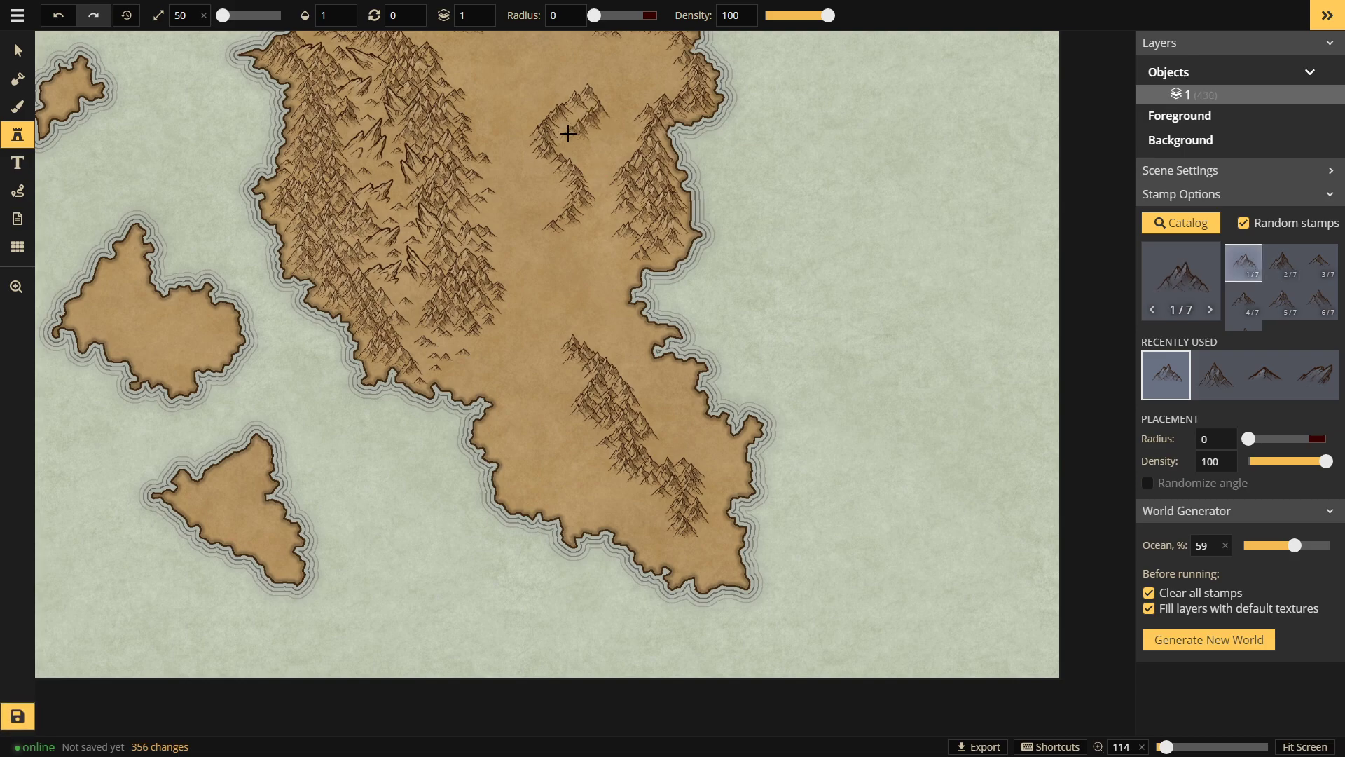
pyautogui.click(602, 102)
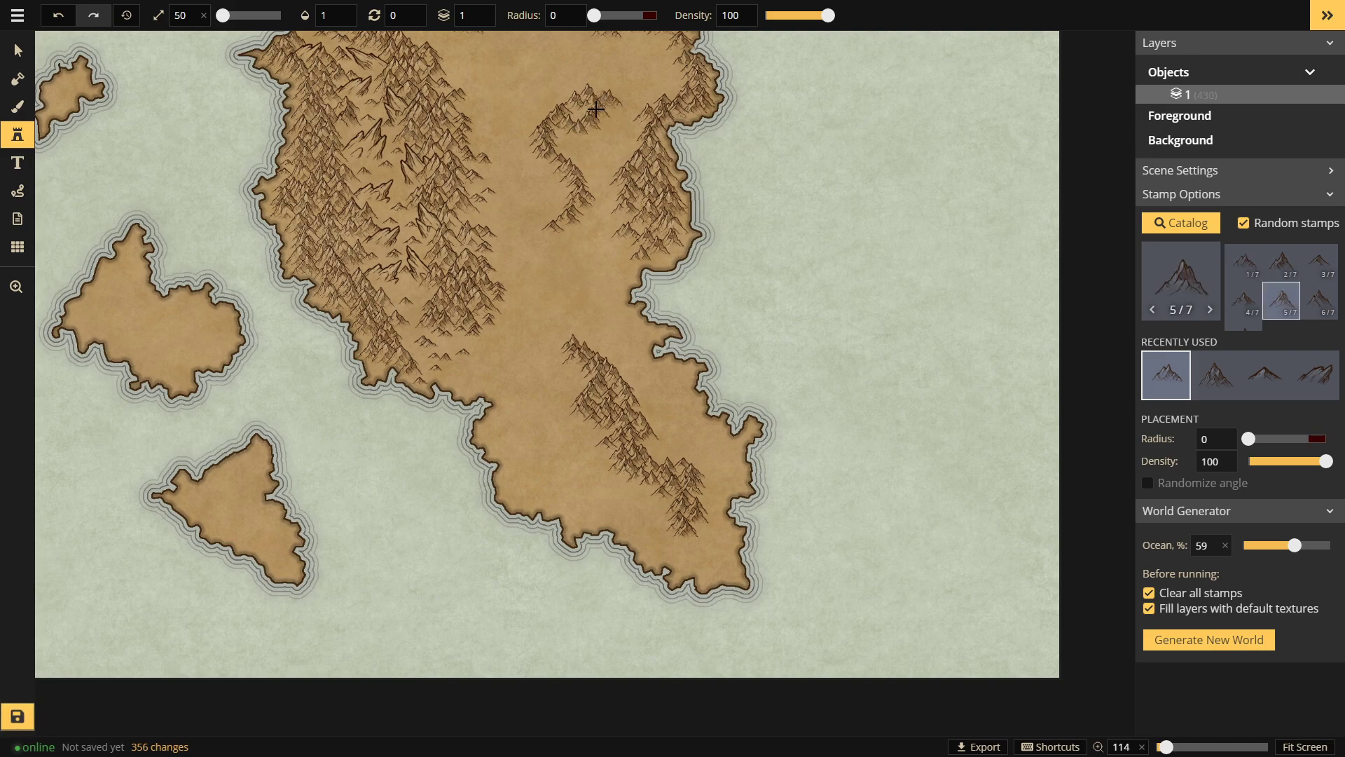
pyautogui.click(560, 142)
pyautogui.click(577, 207)
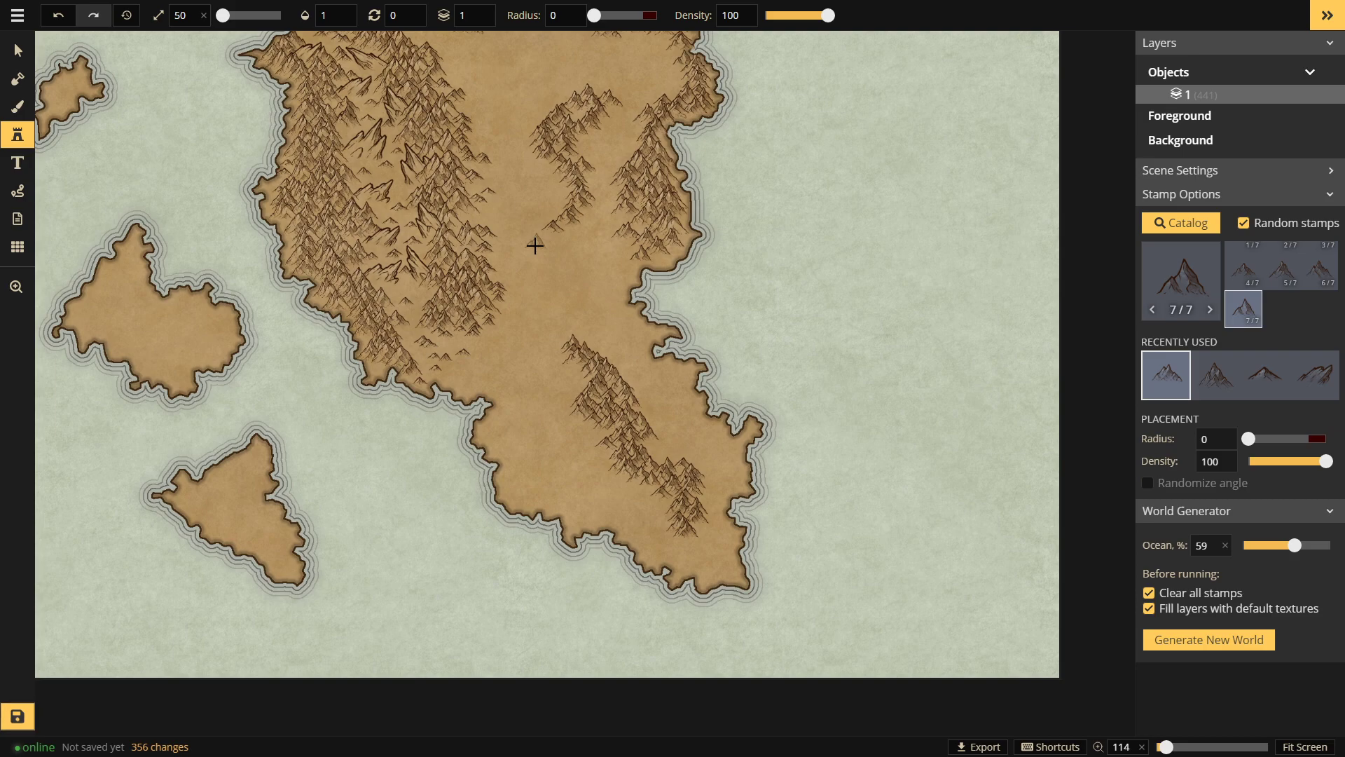
pyautogui.hotkey('ctrl', 'z')
pyautogui.hotkey('ctrl', 'z')
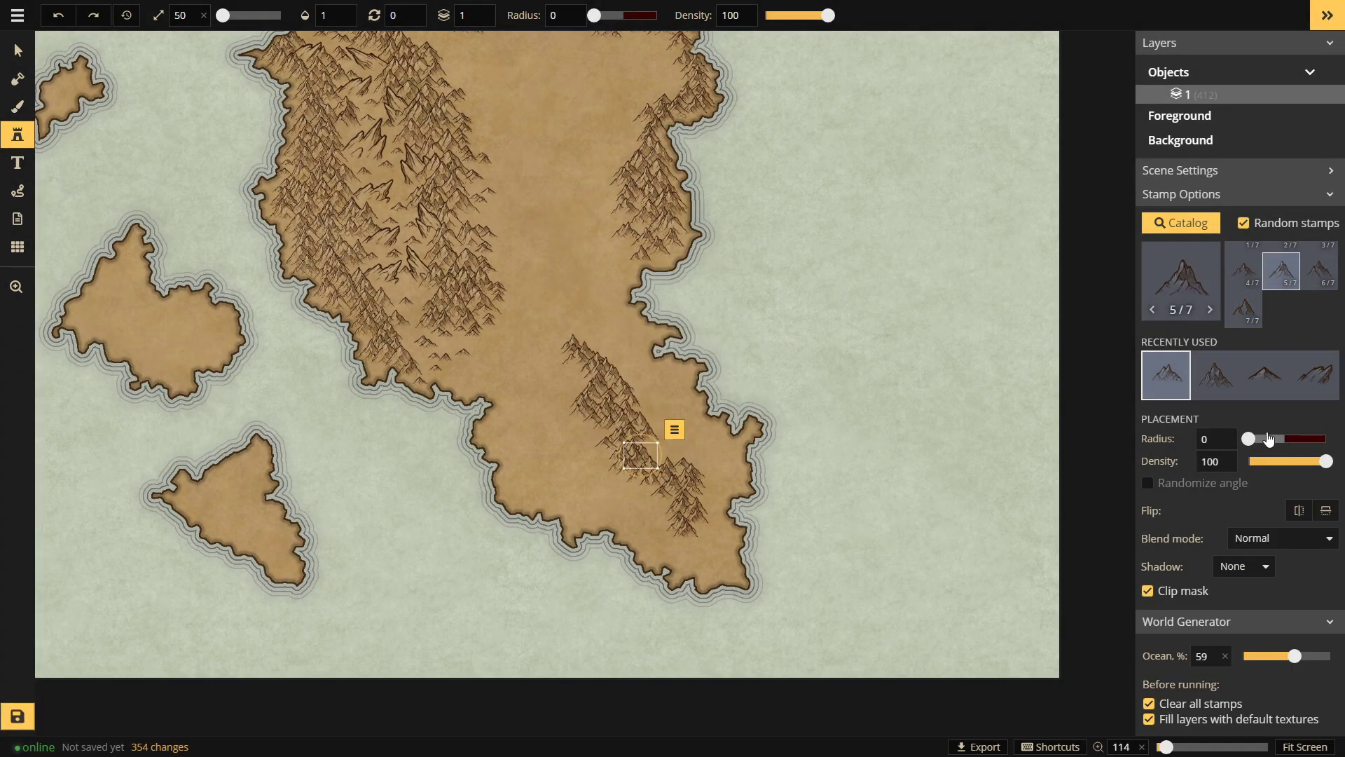
# Step: Try a scattered mountain stroke with placement radius 18, then undo it
pyautogui.moveTo(1250, 439); pyautogui.dragTo(1261, 439)
pyautogui.moveTo(545, 131)
pyautogui.mouseDown()
pyautogui.moveTo(560, 222)
pyautogui.moveTo(543, 325)
pyautogui.mouseUp()
pyautogui.hotkey('ctrl', 'z')
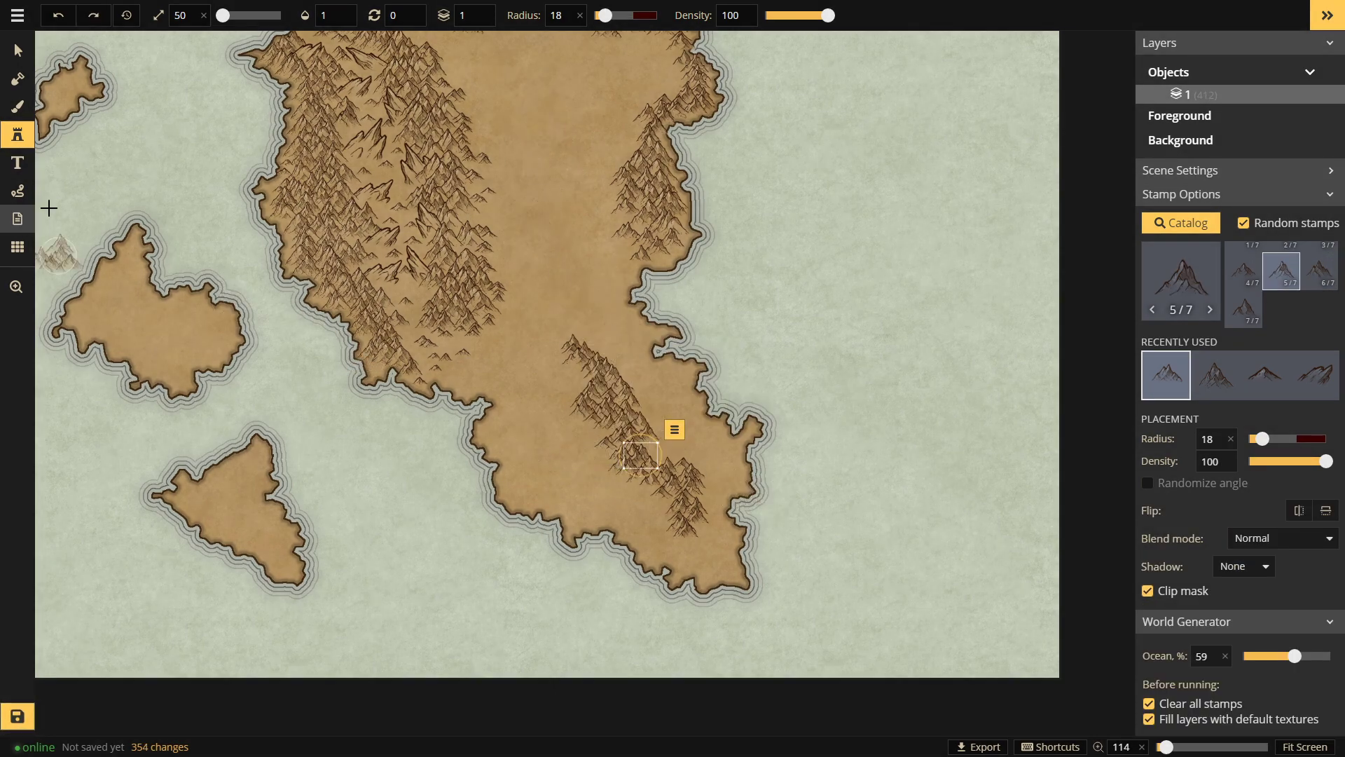
# Step: Switch to a recently used mountain stamp at radius 0, paint southern-lobe strokes, undo the last
pyautogui.click(1265, 375)
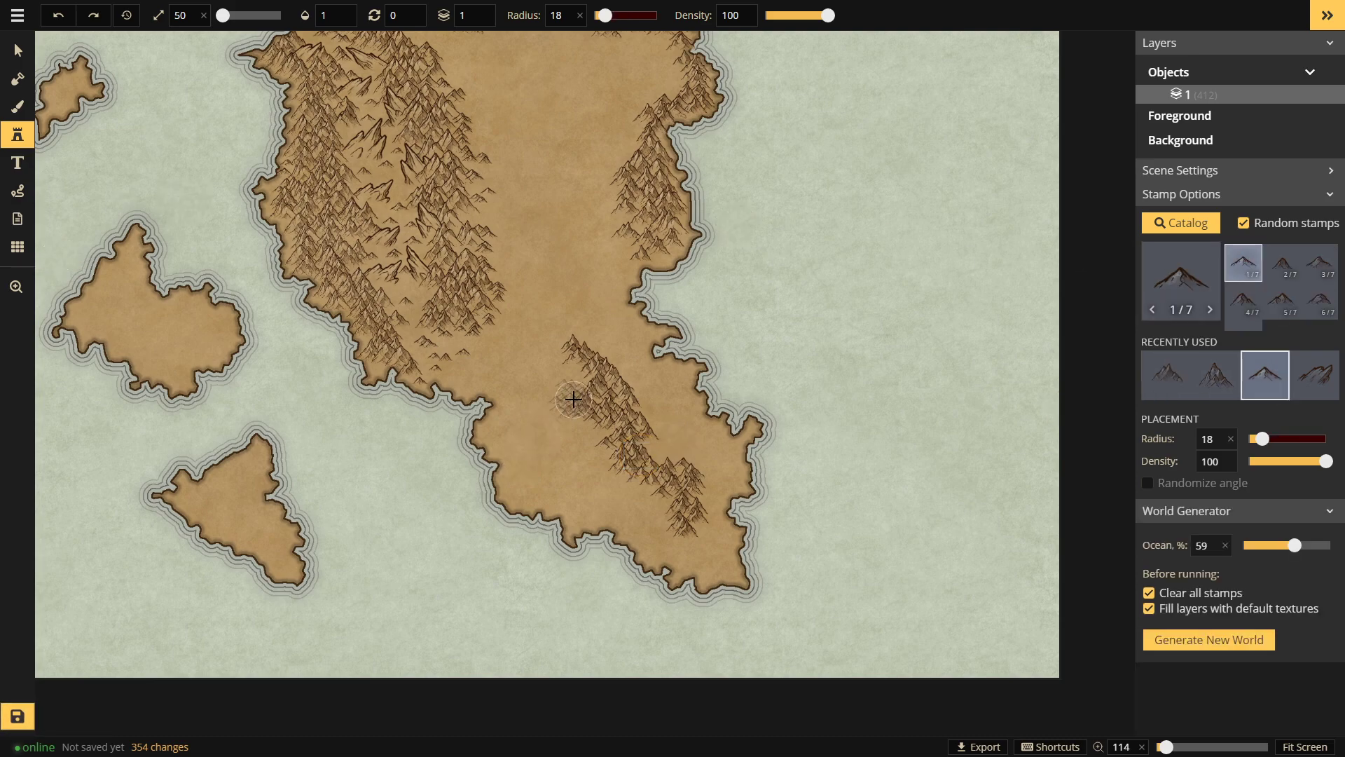
pyautogui.moveTo(1262, 438); pyautogui.dragTo(1234, 441)
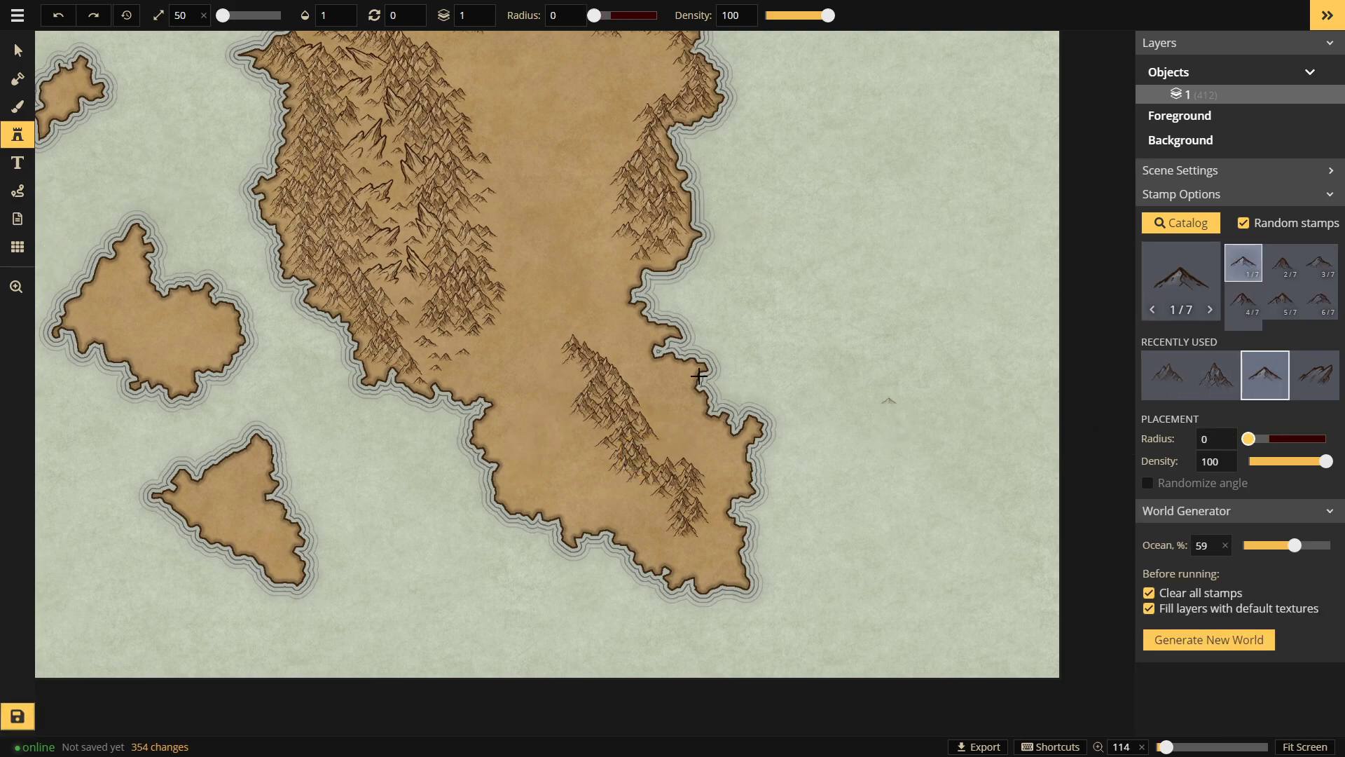
pyautogui.moveTo(599, 349); pyautogui.dragTo(643, 406)
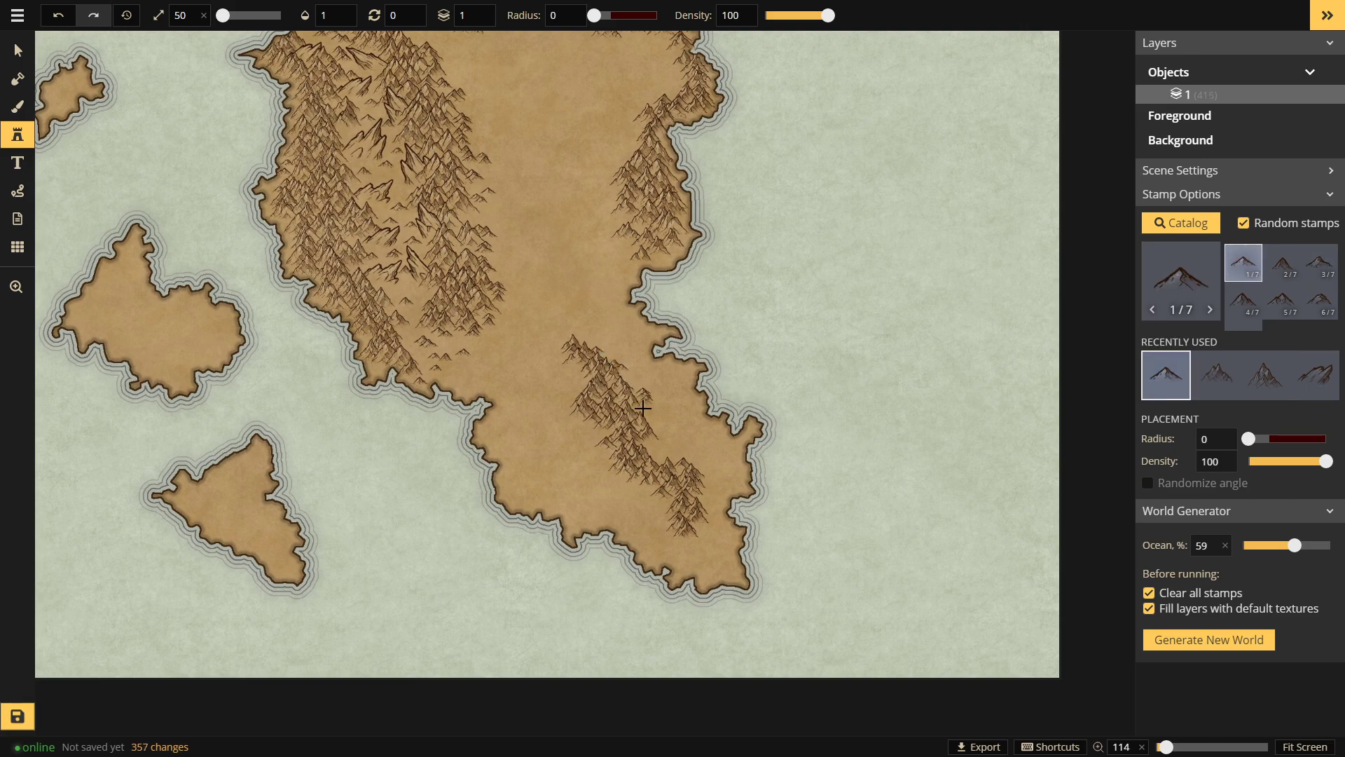
pyautogui.moveTo(603, 453)
pyautogui.mouseDown()
pyautogui.moveTo(616, 477)
pyautogui.moveTo(595, 502)
pyautogui.moveTo(626, 497)
pyautogui.mouseUp()
pyautogui.hotkey('ctrl', 'z')
pyautogui.hotkey('ctrl', 'z')
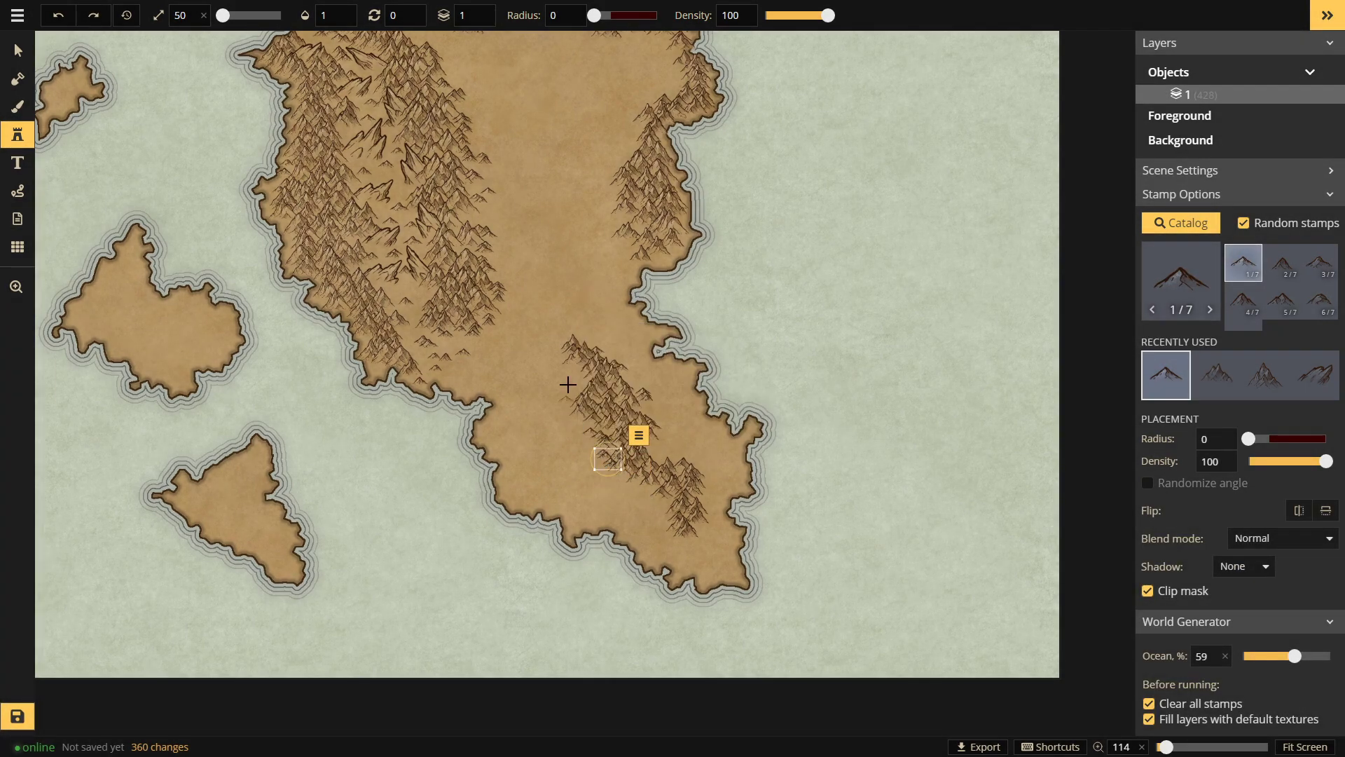
# Step: Extend the southern ridge with mountain strokes through its middle to the southeastern end
pyautogui.moveTo(577, 371); pyautogui.dragTo(568, 382)
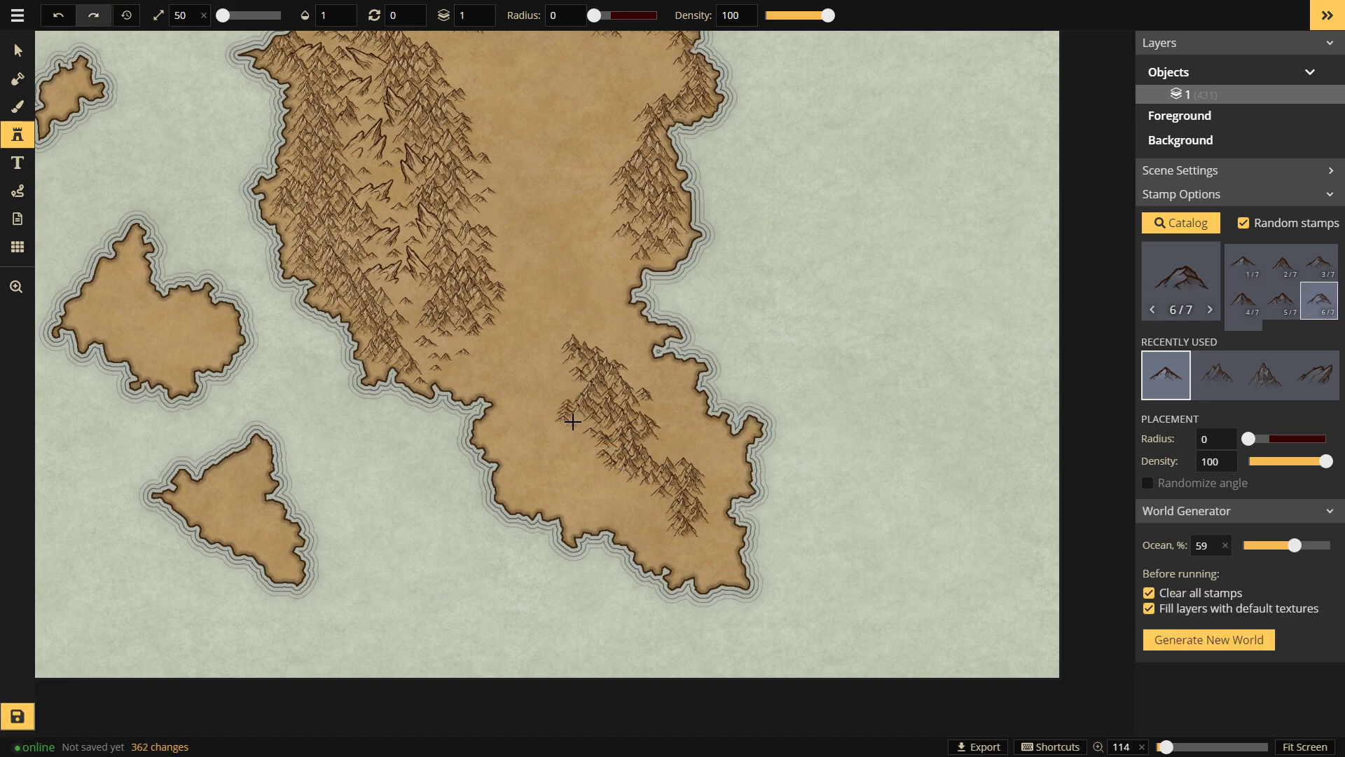
pyautogui.moveTo(569, 449); pyautogui.dragTo(638, 491)
pyautogui.moveTo(674, 536); pyautogui.dragTo(696, 528)
pyautogui.press('space')
pyautogui.moveTo(234, 269); pyautogui.dragTo(291, 346)
pyautogui.moveTo(551, 291); pyautogui.dragTo(478, 368)
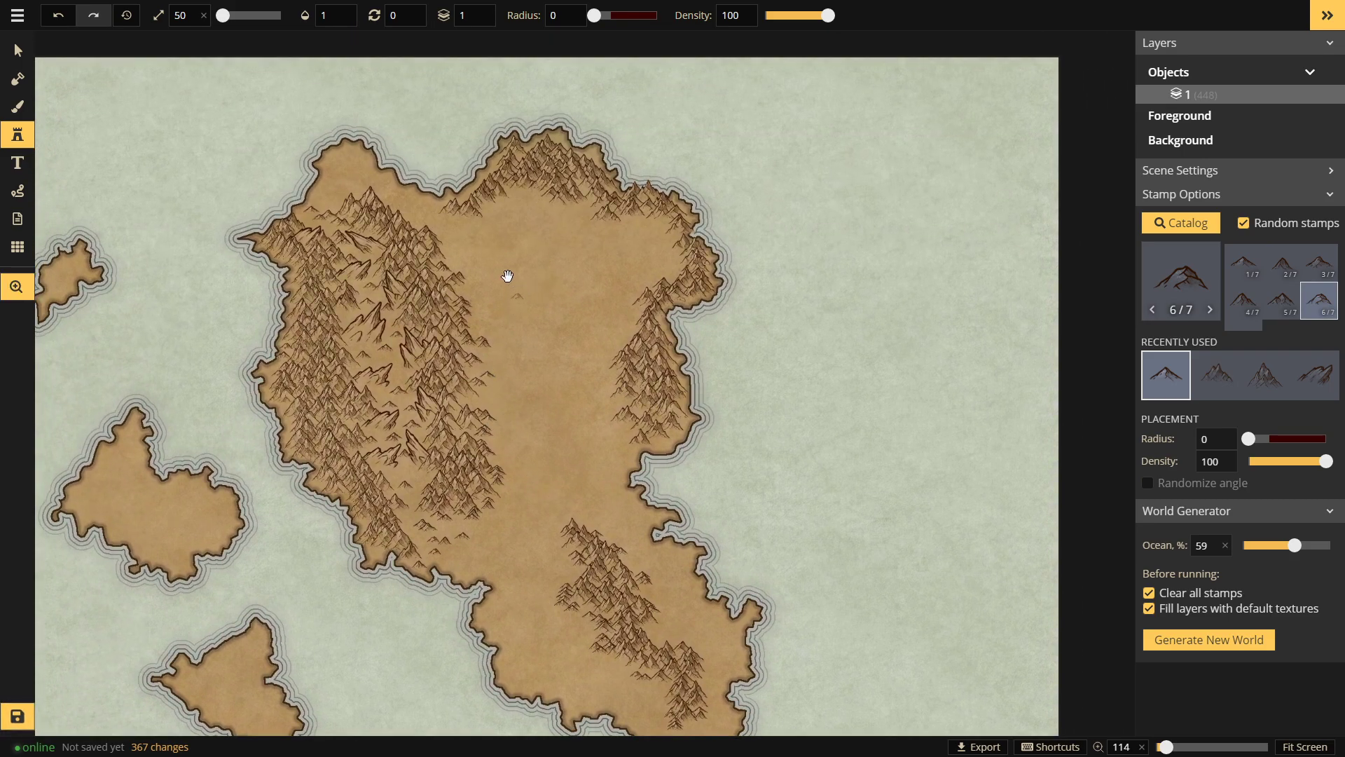
# Step: Cut a trial circular ocean hole into the landmass with the Land brush, then undo it
pyautogui.click(19, 80)
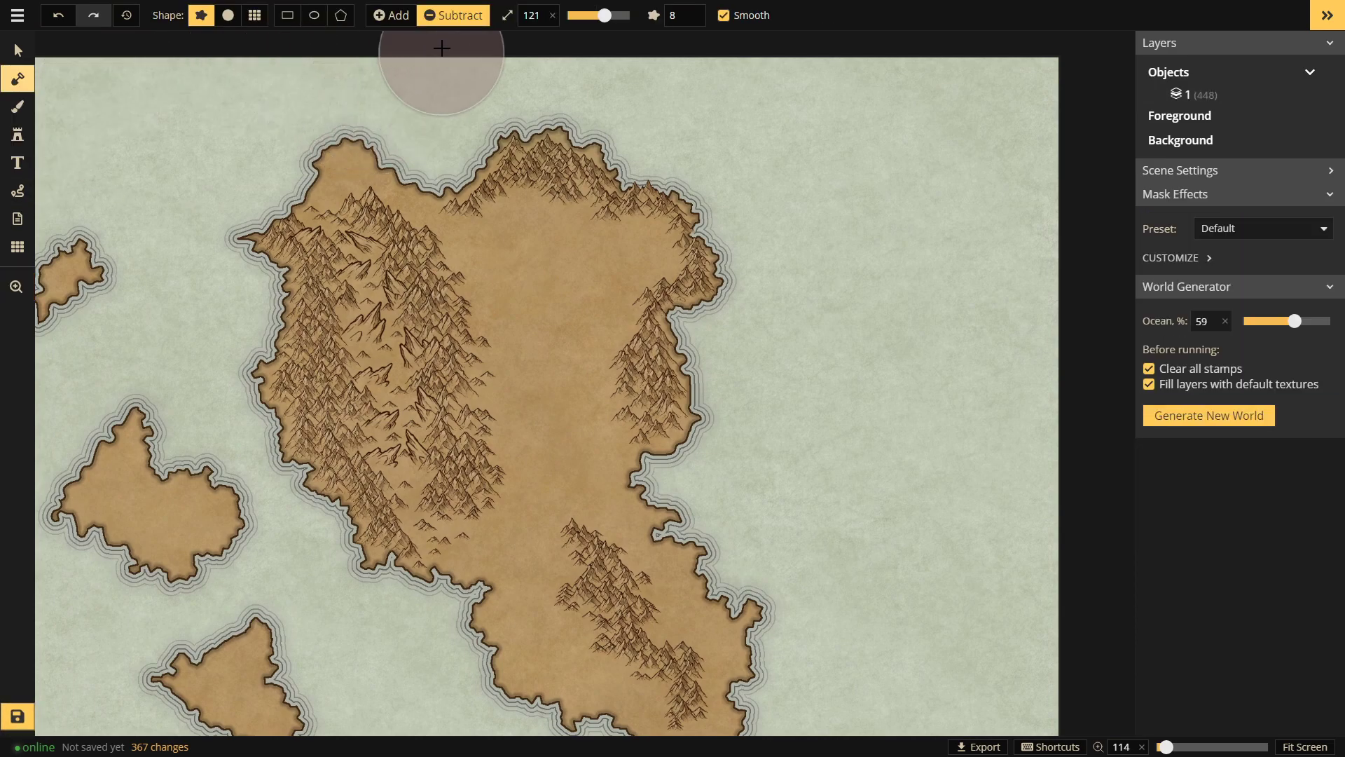
pyautogui.click(558, 261)
pyautogui.hotkey('ctrl', 'z')
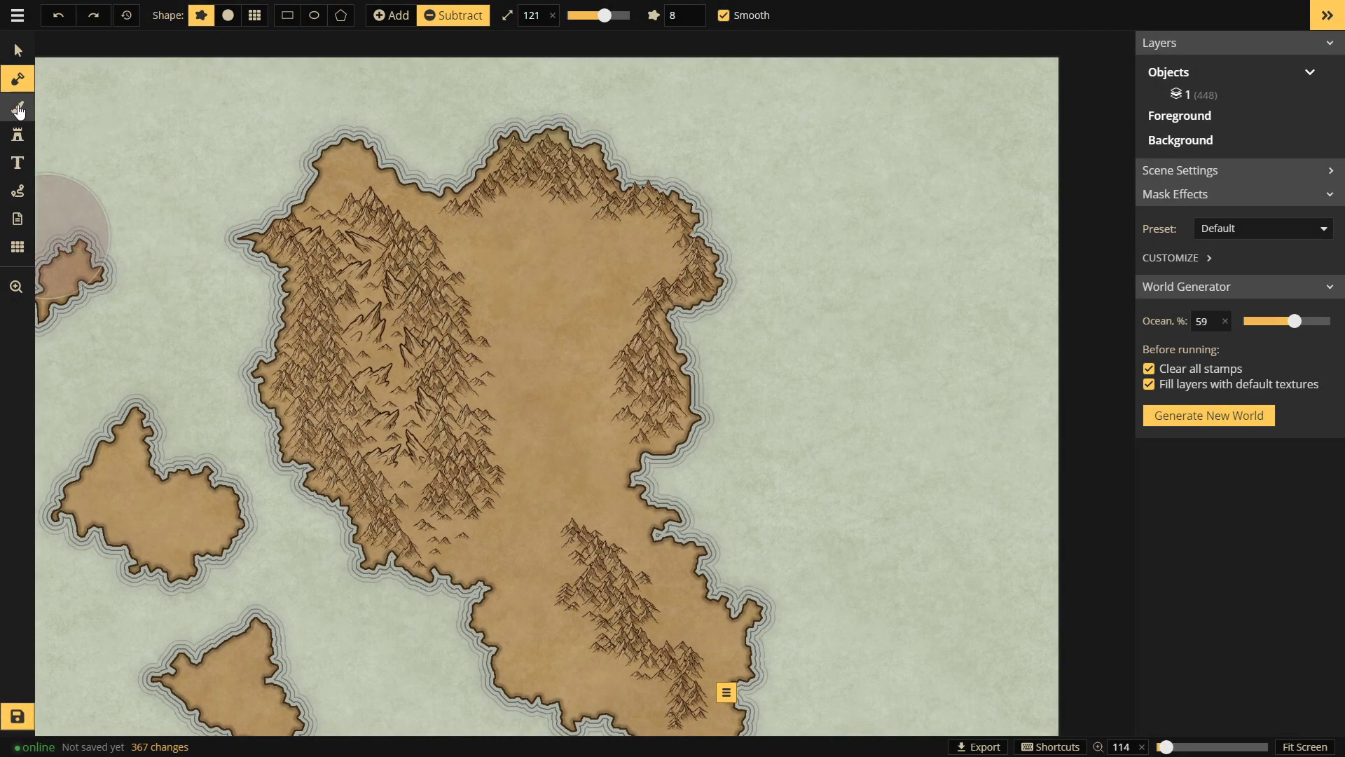
# Step: Choose the light grey parchment paint texture and halve the paint brush size
pyautogui.click(19, 109)
pyautogui.click(1159, 303)
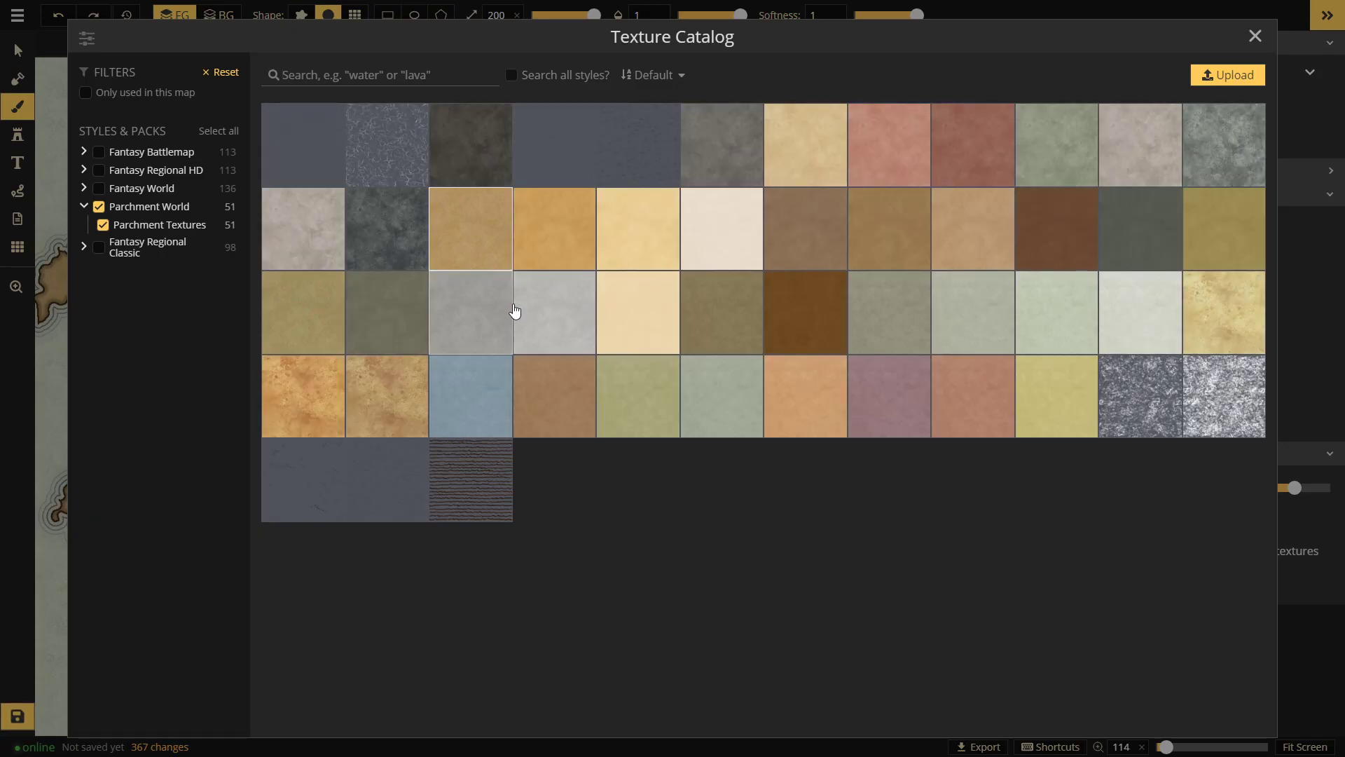
pyautogui.click(564, 312)
pyautogui.scroll(-1, 556, 282)
pyautogui.scroll(1, 555, 283)
pyautogui.press('[')
# Step: Paint trial grey strokes on the continent, undo both, and reopen the Texture Catalog
pyautogui.moveTo(567, 250)
pyautogui.mouseDown()
pyautogui.moveTo(531, 436)
pyautogui.moveTo(567, 313)
pyautogui.moveTo(547, 272)
pyautogui.moveTo(553, 511)
pyautogui.mouseUp()
pyautogui.hotkey('ctrl', 'z')
pyautogui.hotkey('ctrl', 'z')
pyautogui.moveTo(642, 345); pyautogui.dragTo(641, 403)
pyautogui.hotkey('ctrl', 'z')
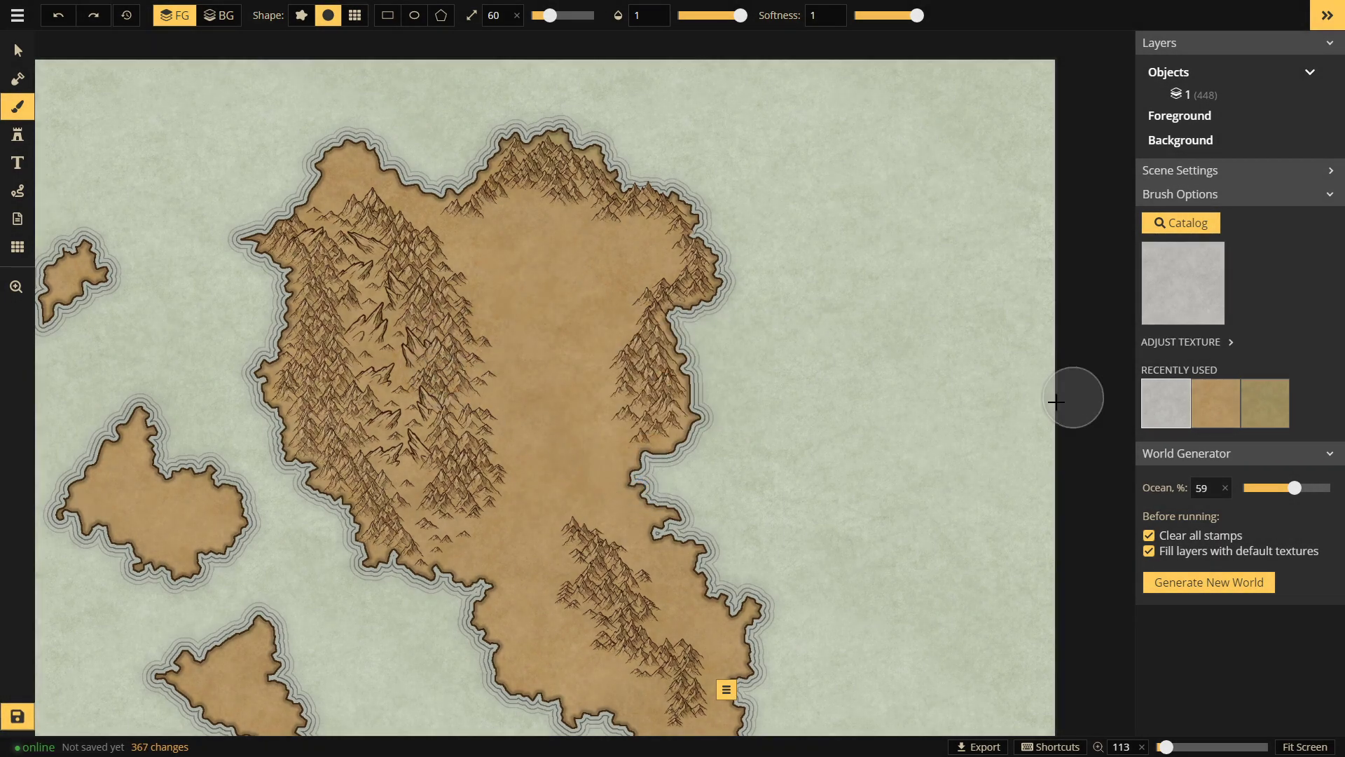
pyautogui.click(1184, 263)
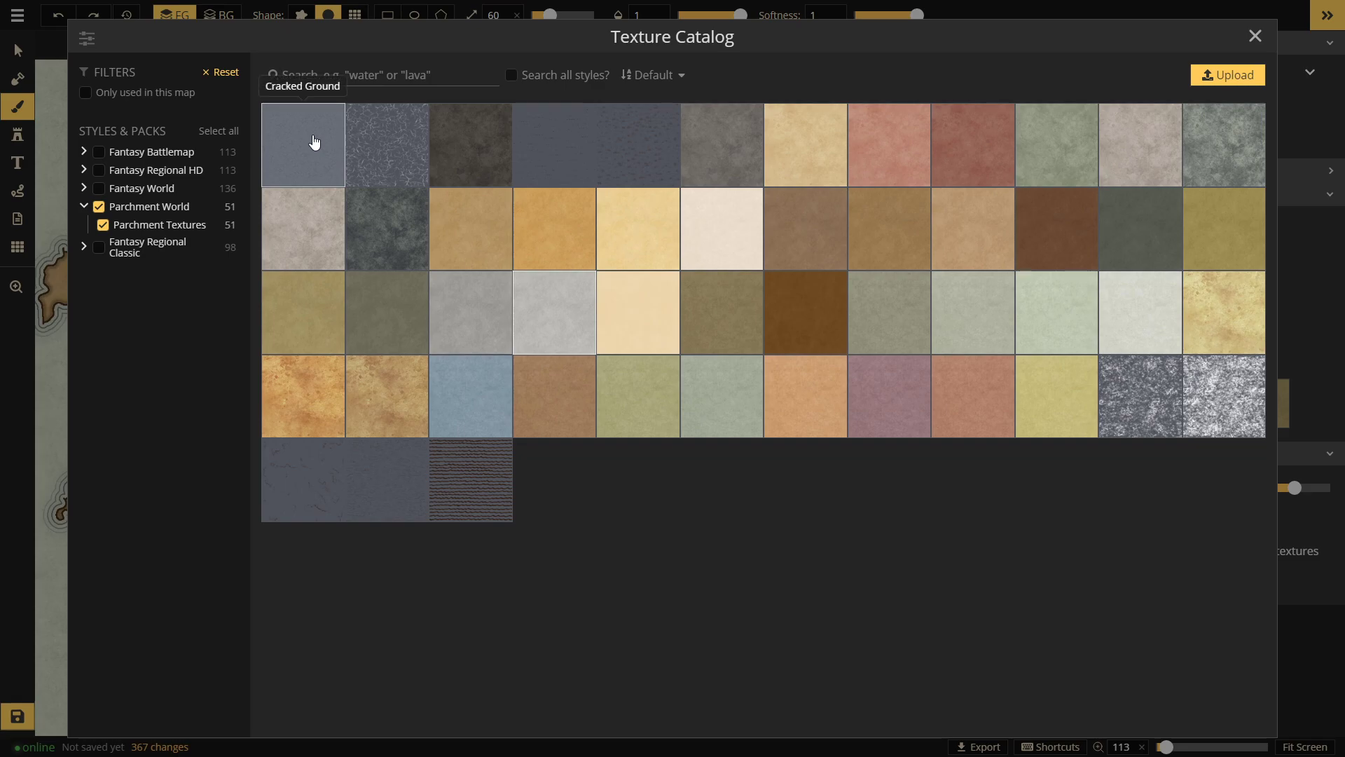
# Step: Choose the Cracked Ground texture, undo two paint strokes, and shift the view right
pyautogui.click(327, 138)
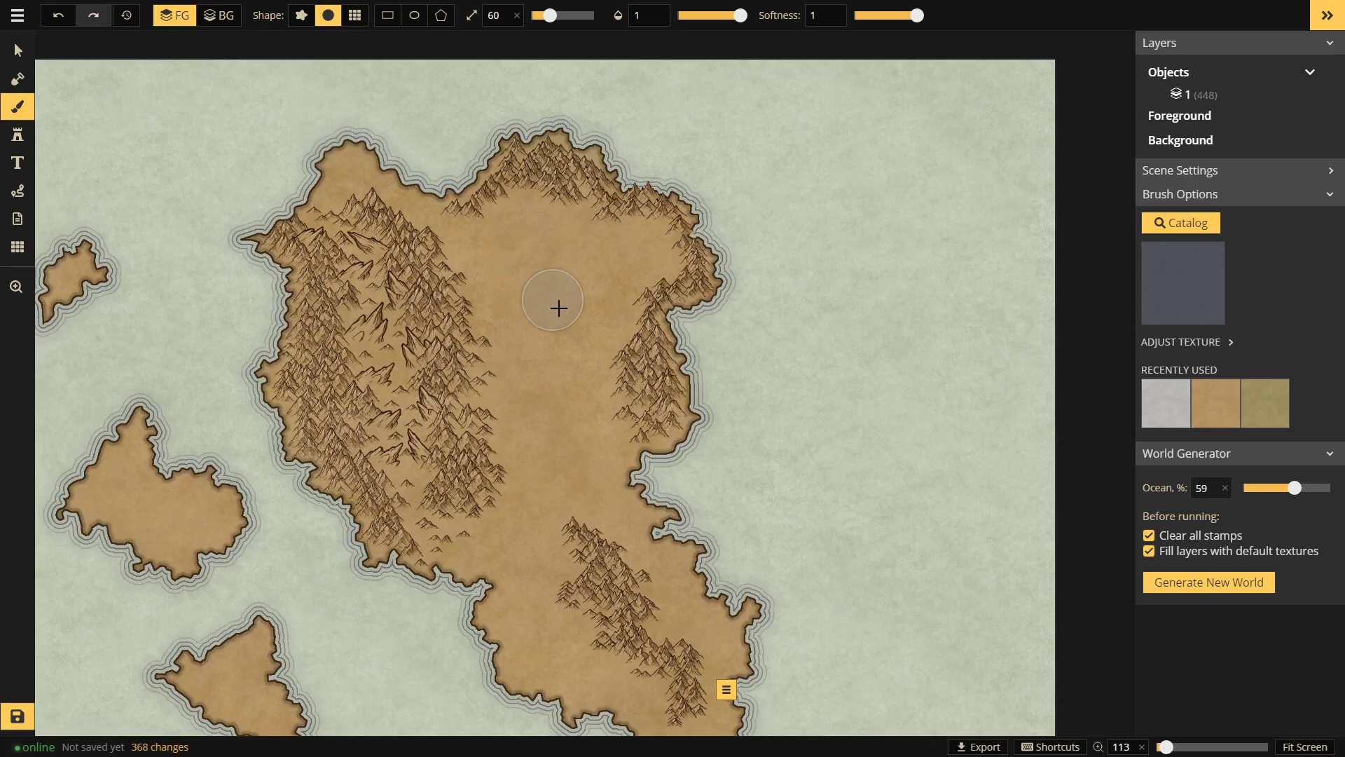
pyautogui.scroll(1, 563, 348)
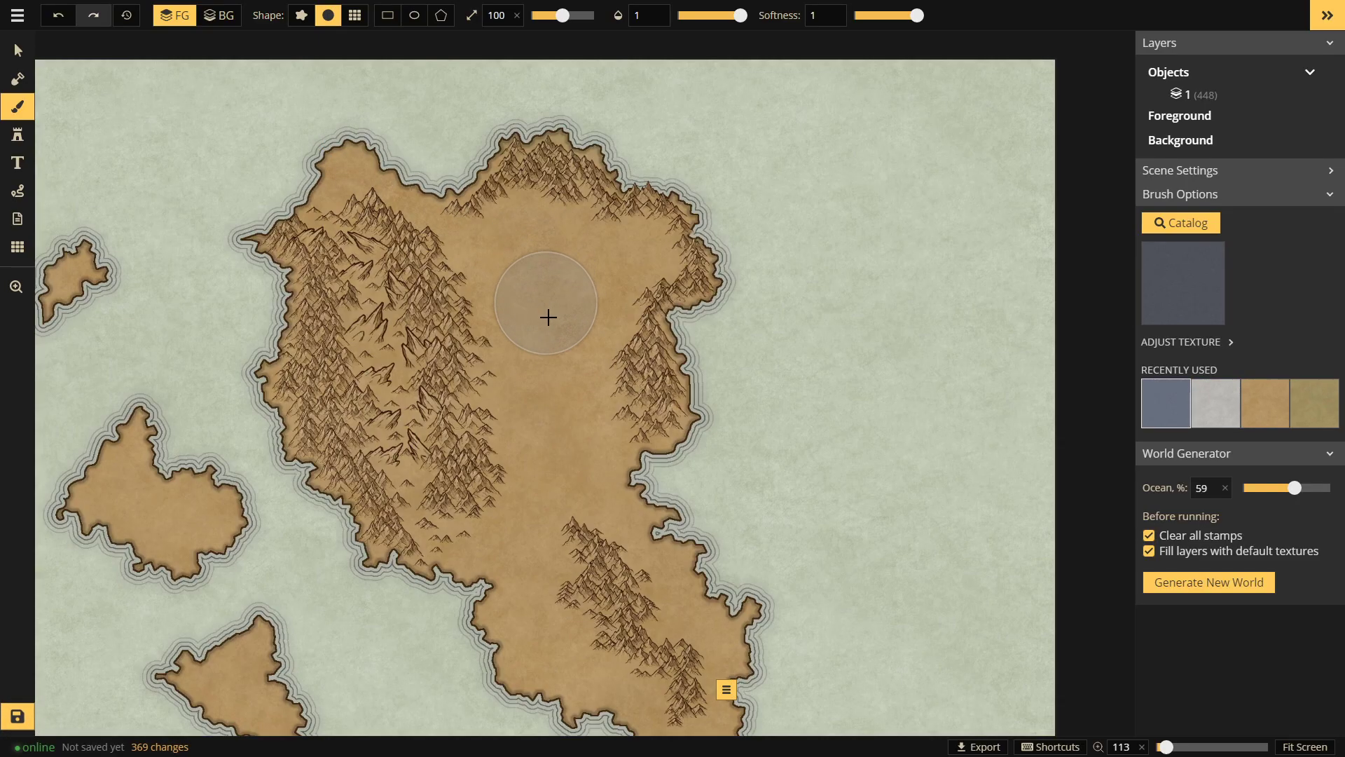
pyautogui.hotkey('ctrl', 'z')
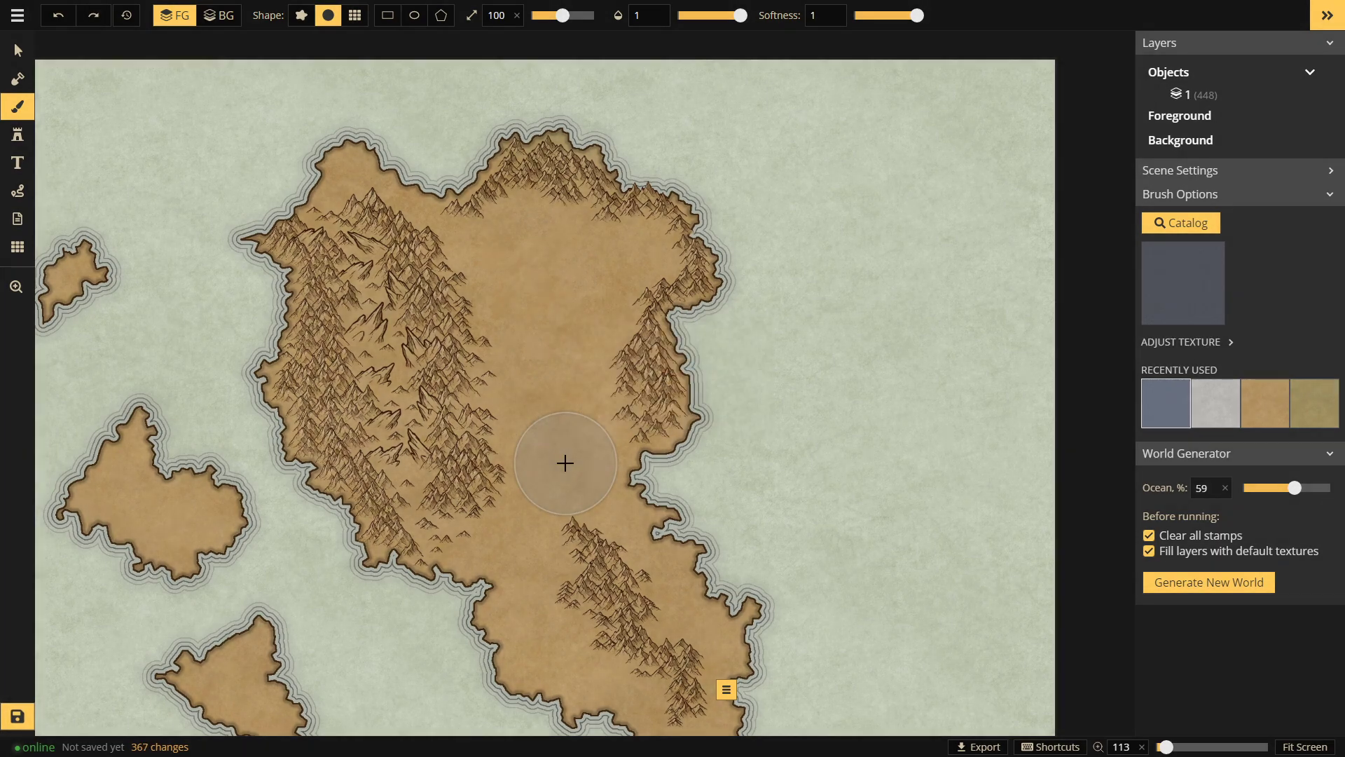
pyautogui.scroll(6, 528, 340)
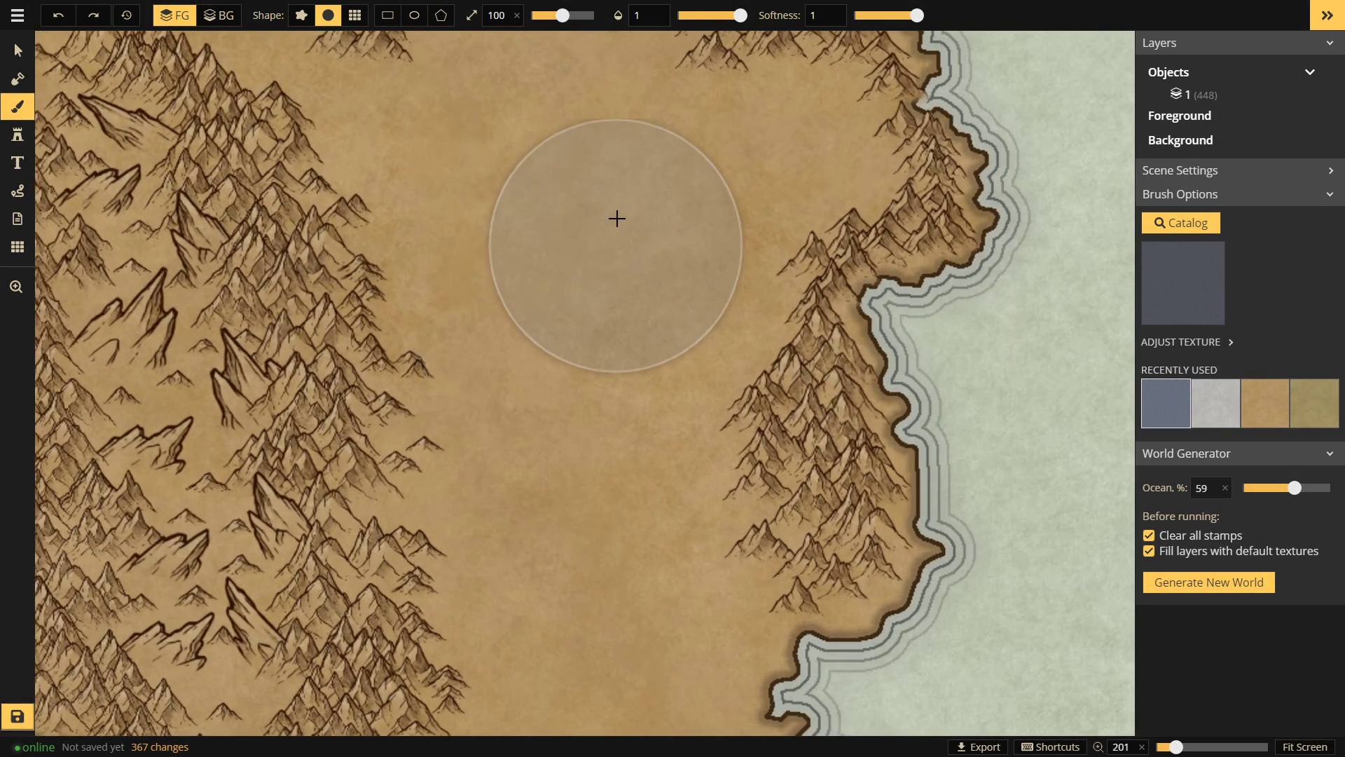
pyautogui.hotkey('ctrl', 'z')
pyautogui.press('space')
pyautogui.moveTo(199, 278); pyautogui.dragTo(611, 295)
# Step: Re-select Cracked Ground with a fully hard brush edge, then switch to the Stamp tool
pyautogui.click(1182, 222)
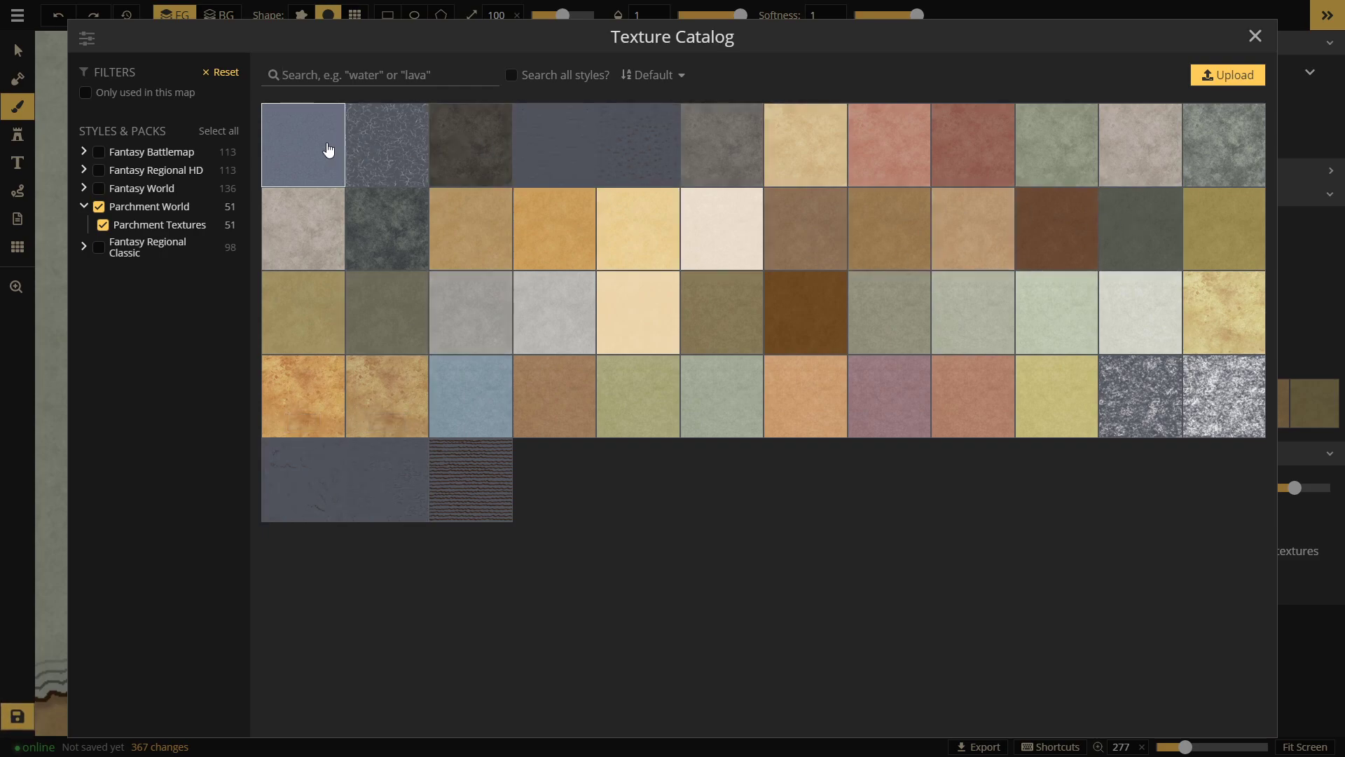
pyautogui.click(327, 150)
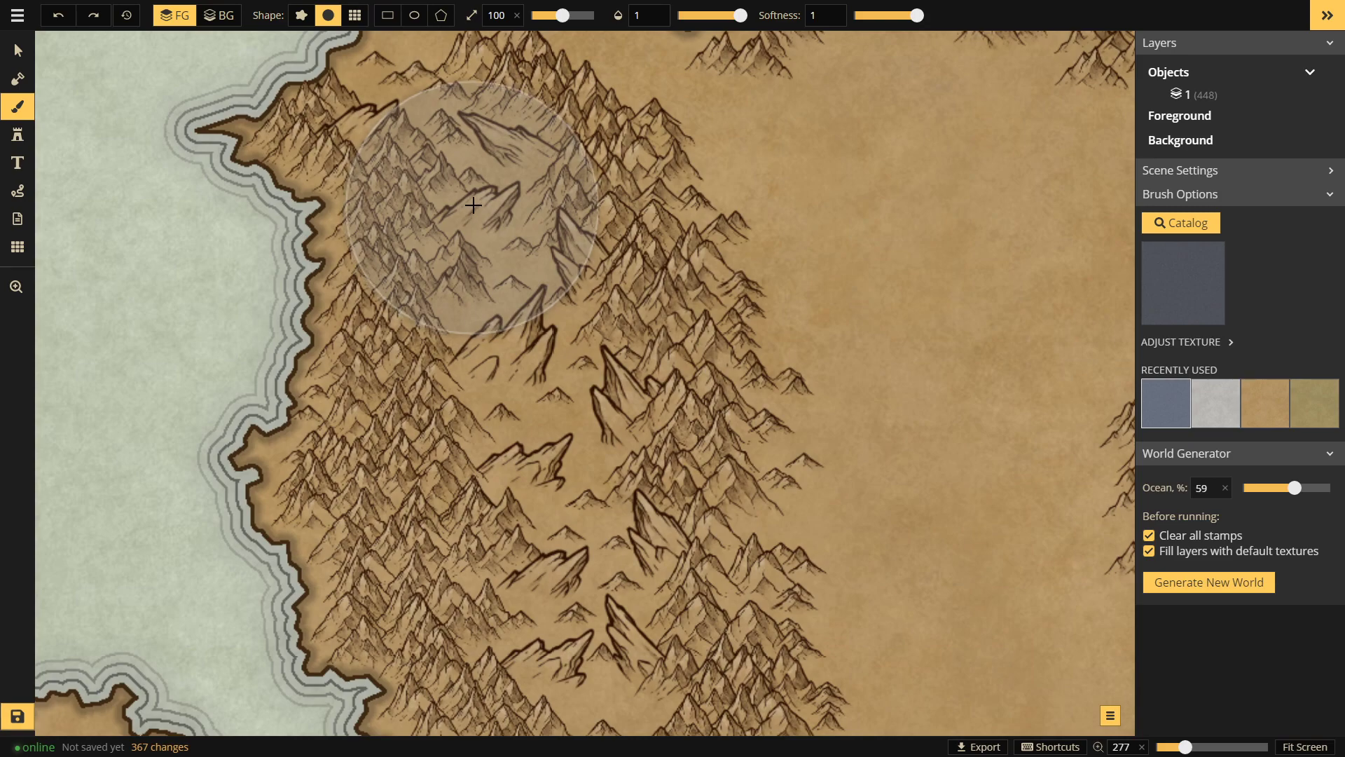
pyautogui.click(861, 15)
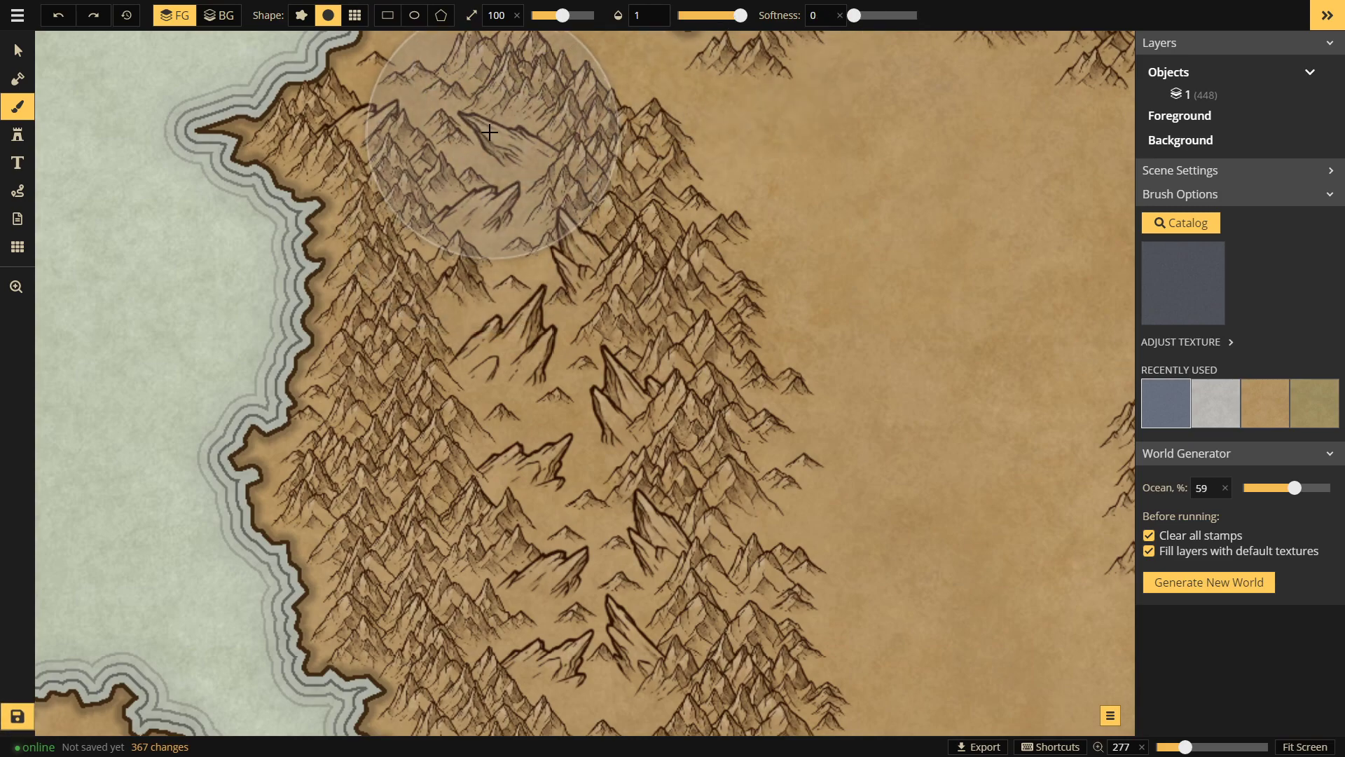
pyautogui.moveTo(696, 600)
pyautogui.mouseDown()
pyautogui.moveTo(625, 346)
pyautogui.moveTo(450, 211)
pyautogui.moveTo(577, 490)
pyautogui.moveTo(753, 300)
pyautogui.moveTo(618, 342)
pyautogui.mouseUp()
pyautogui.scroll(-5, 618, 341)
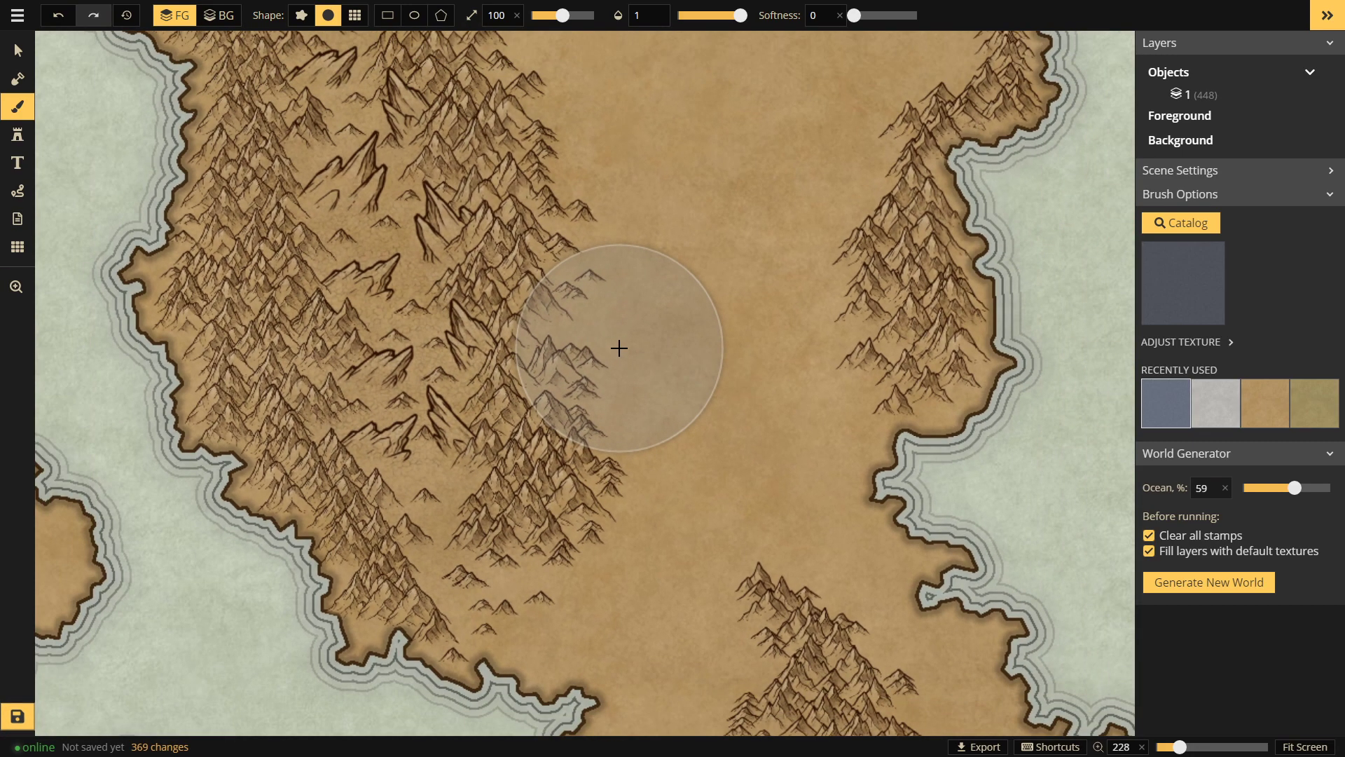
pyautogui.scroll(-4, 620, 344)
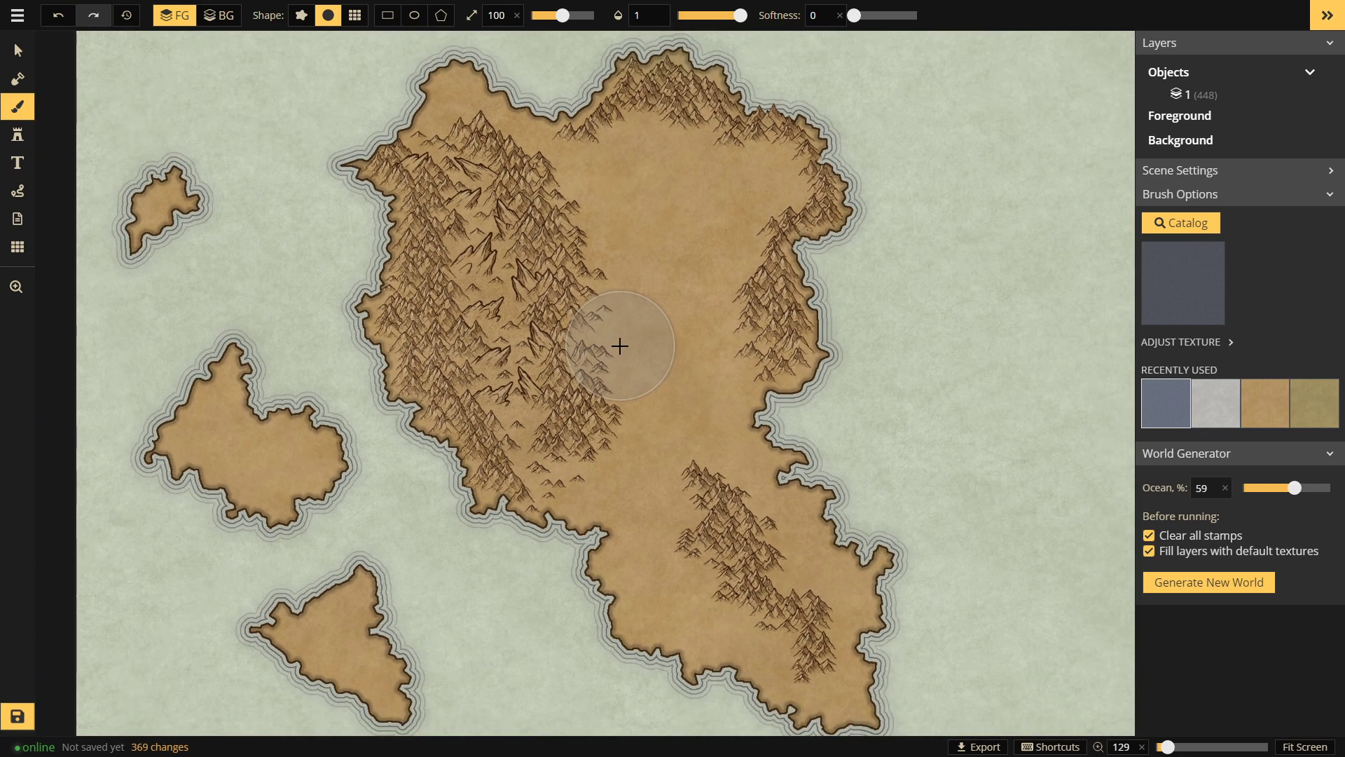
pyautogui.scroll(1, 620, 347)
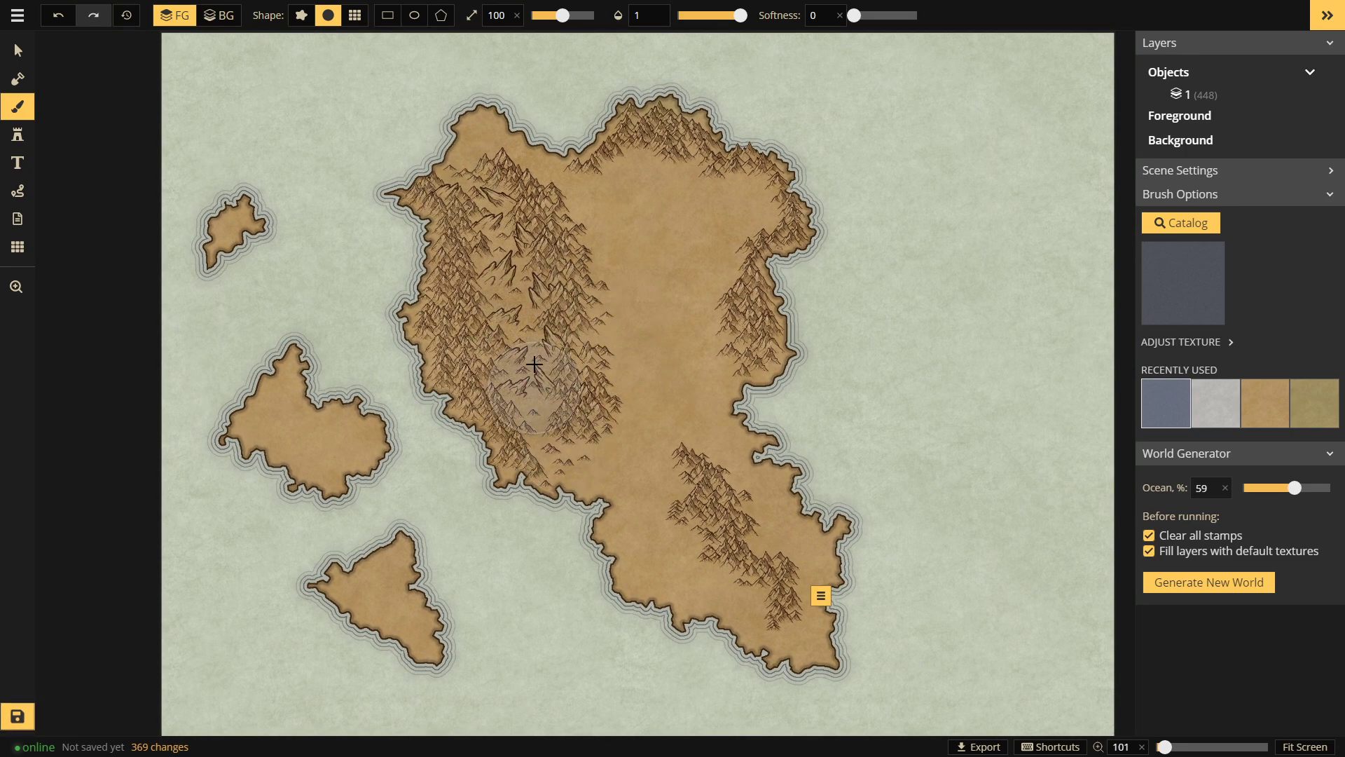
pyautogui.scroll(5, 484, 255)
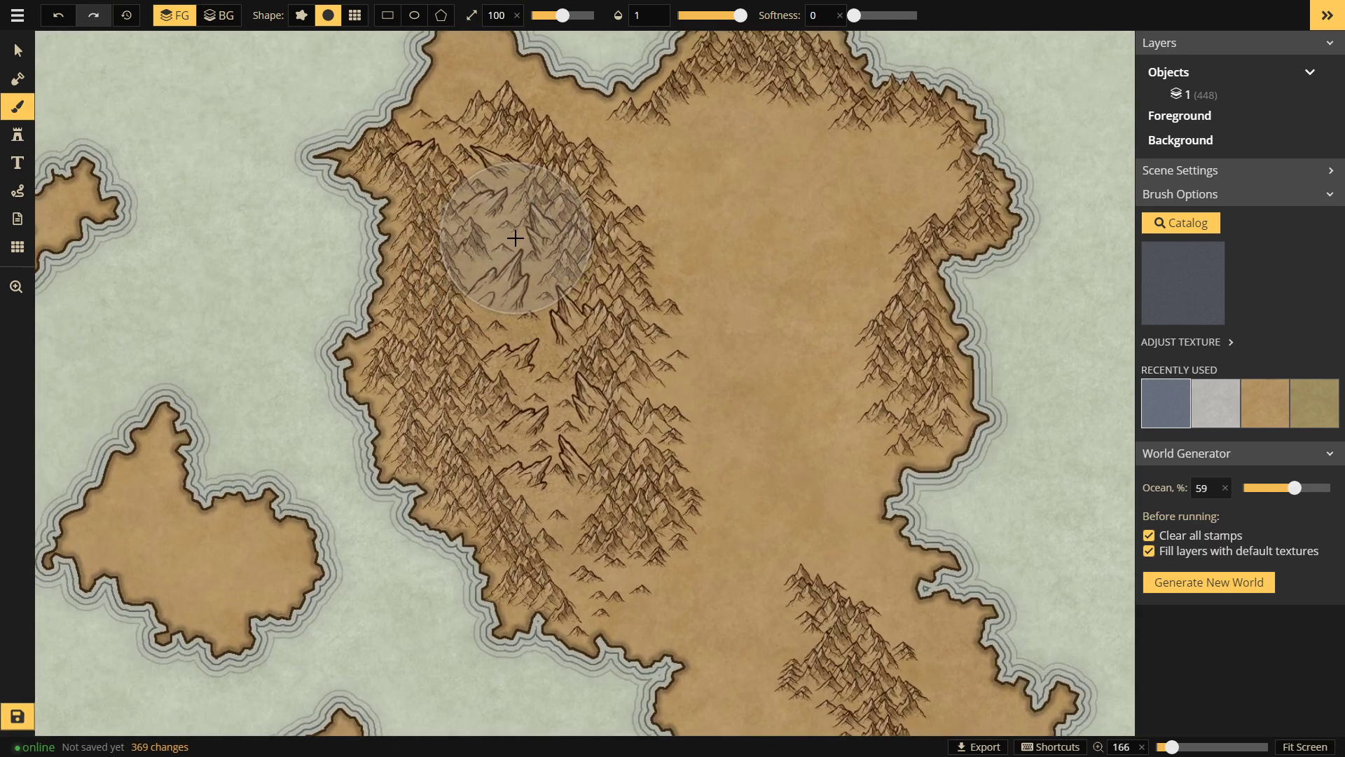
pyautogui.scroll(2, 515, 238)
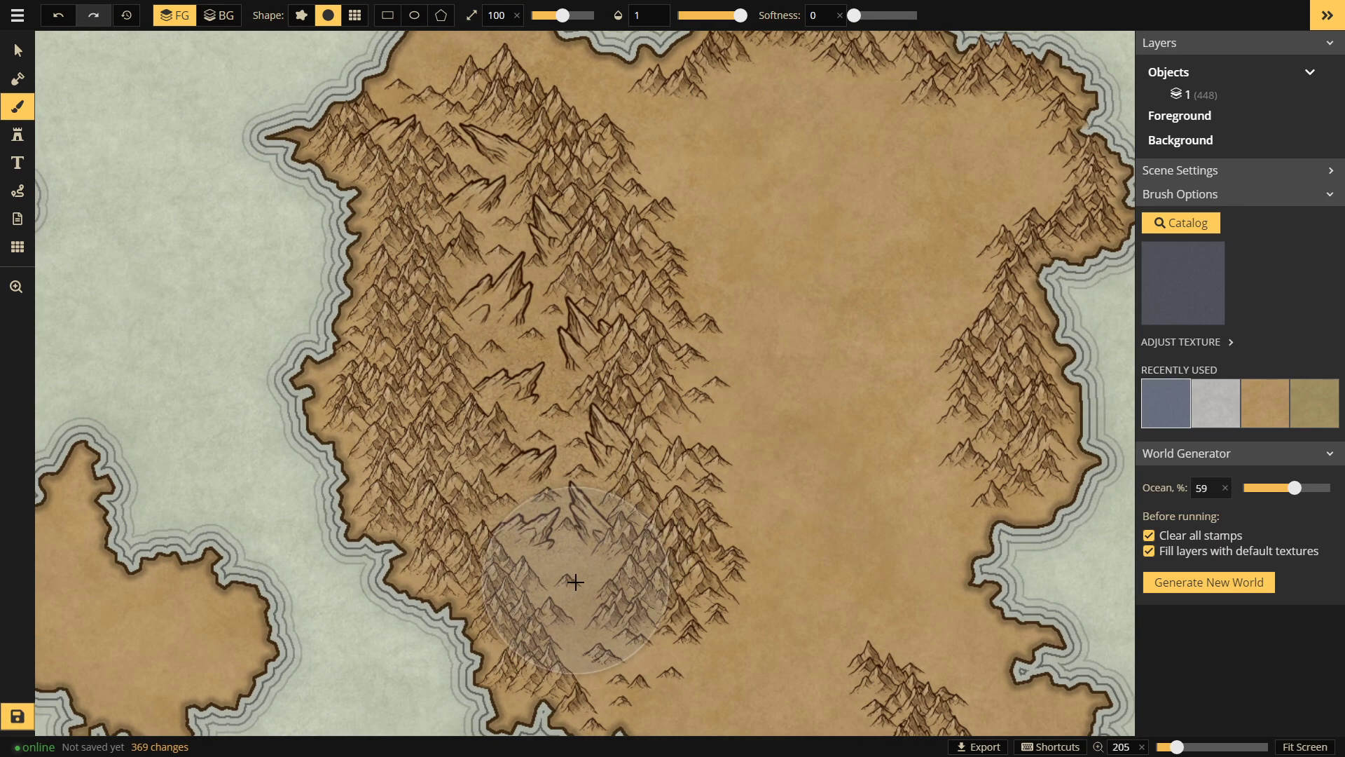
pyautogui.click(18, 134)
# Step: Pick the shaded Trees (Parchment) stamps from the catalog and place a first tree on the plain
pyautogui.click(1192, 276)
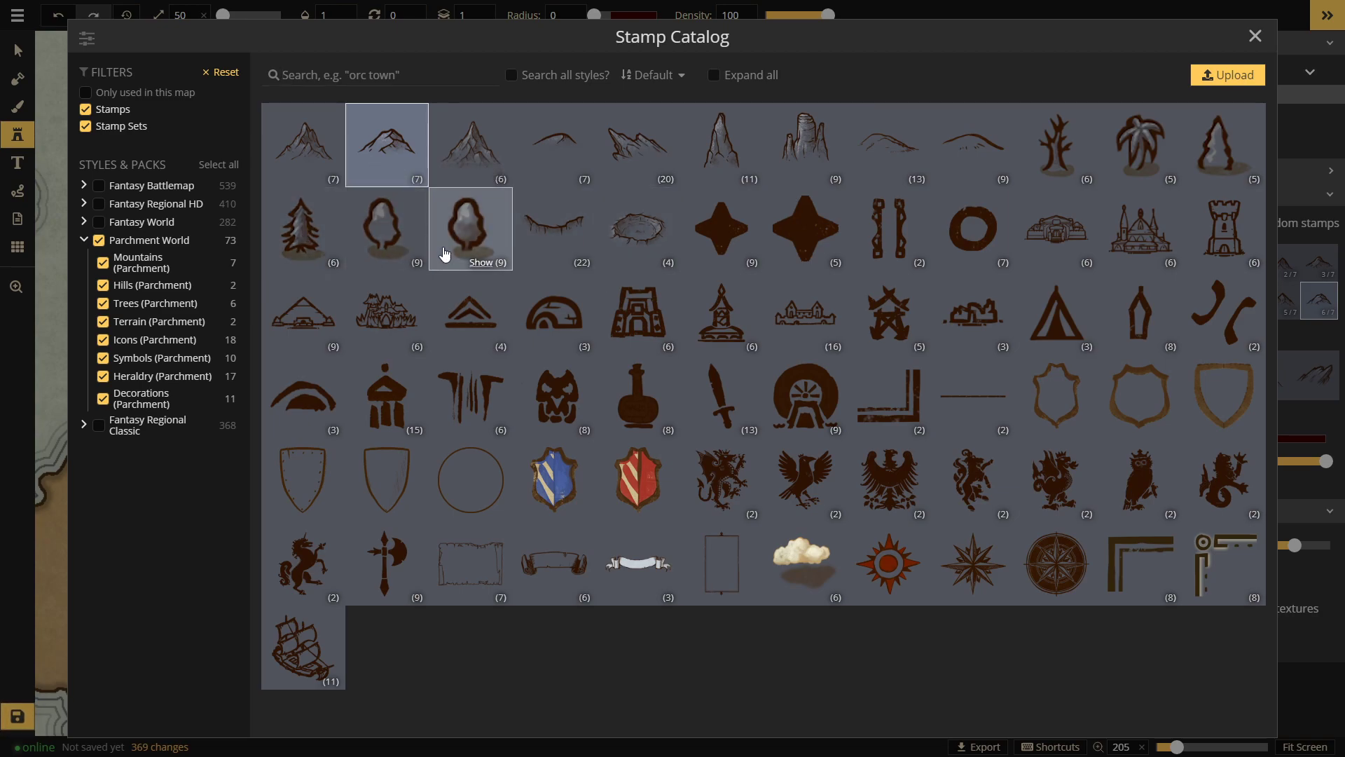
pyautogui.click(452, 235)
pyautogui.click(801, 321)
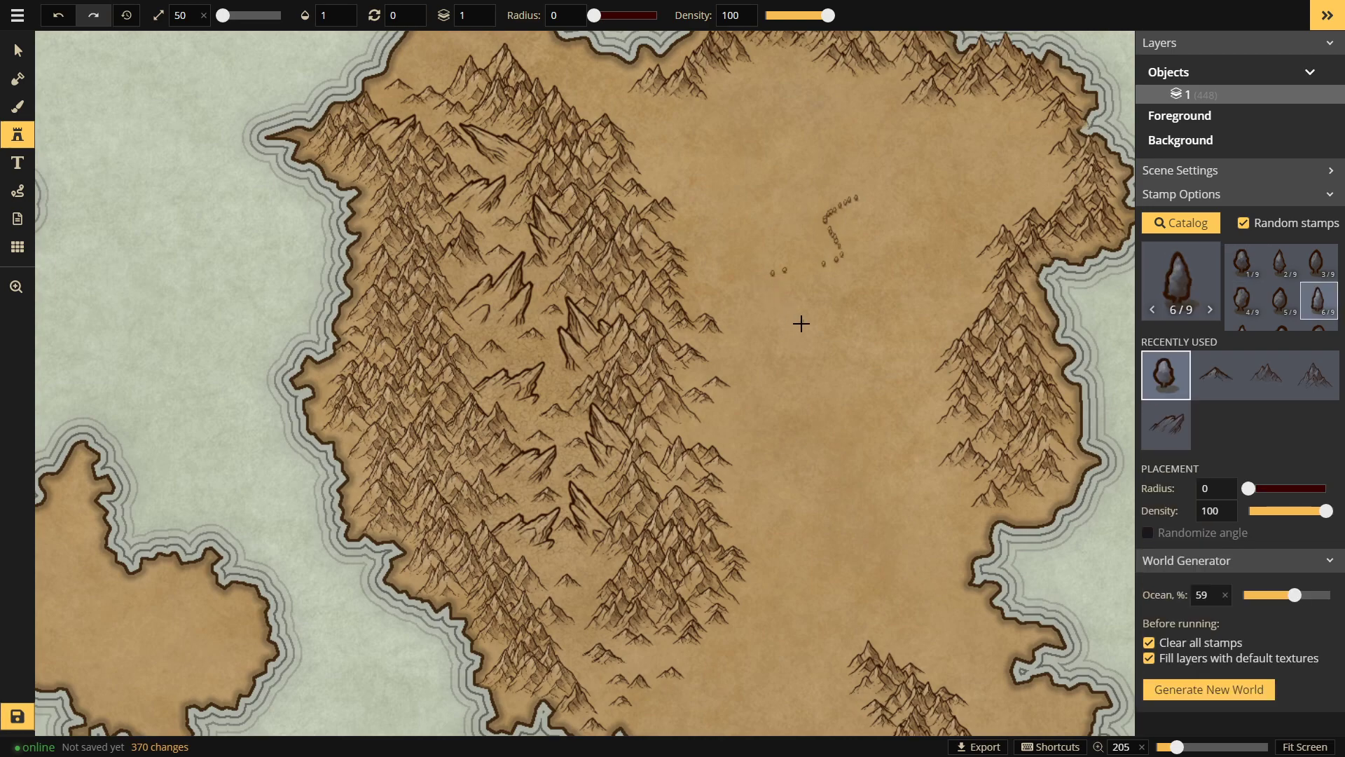
# Step: Raise the stamp scale from 50 to 94 and undo a stray test tree
pyautogui.moveTo(223, 15); pyautogui.dragTo(226, 14)
pyautogui.click(766, 120)
pyautogui.hotkey('ctrl', 'z')
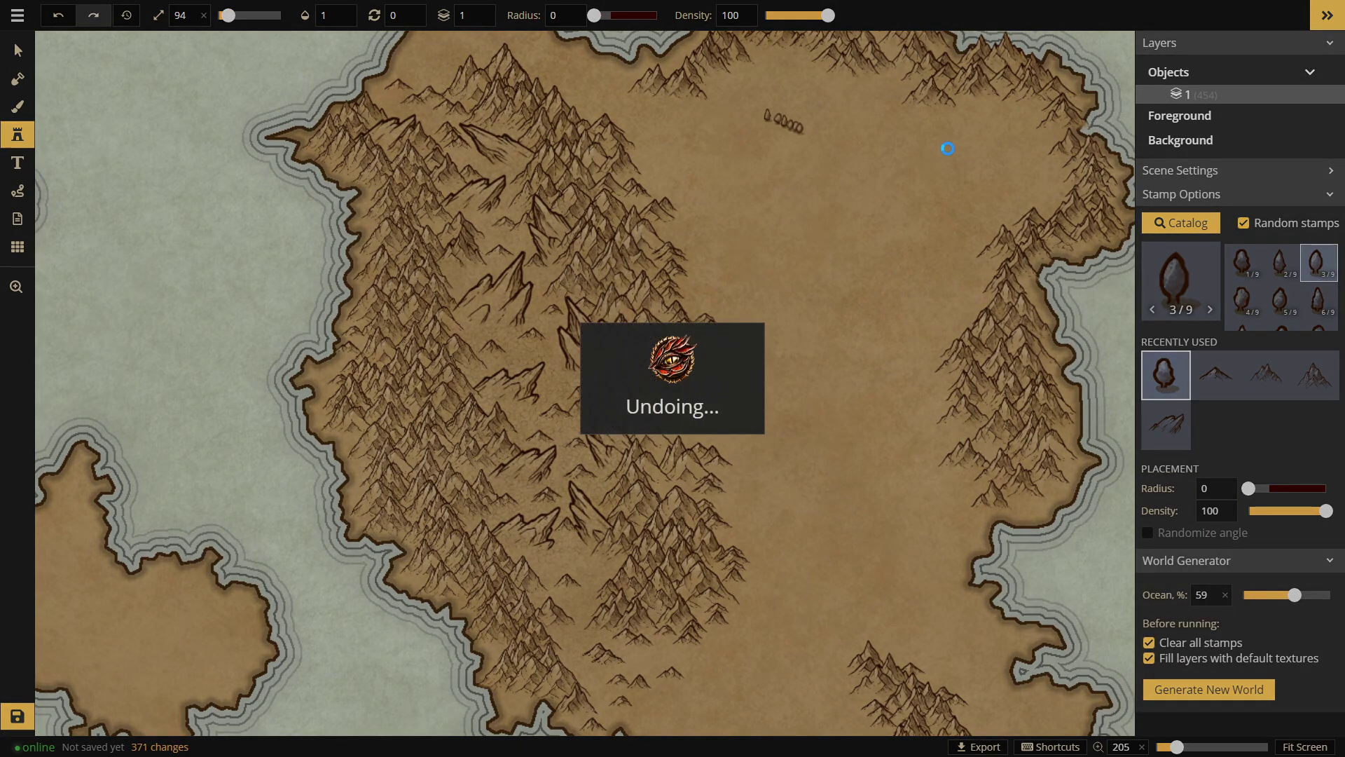
pyautogui.press('space')
pyautogui.moveTo(845, 123); pyautogui.dragTo(707, 206)
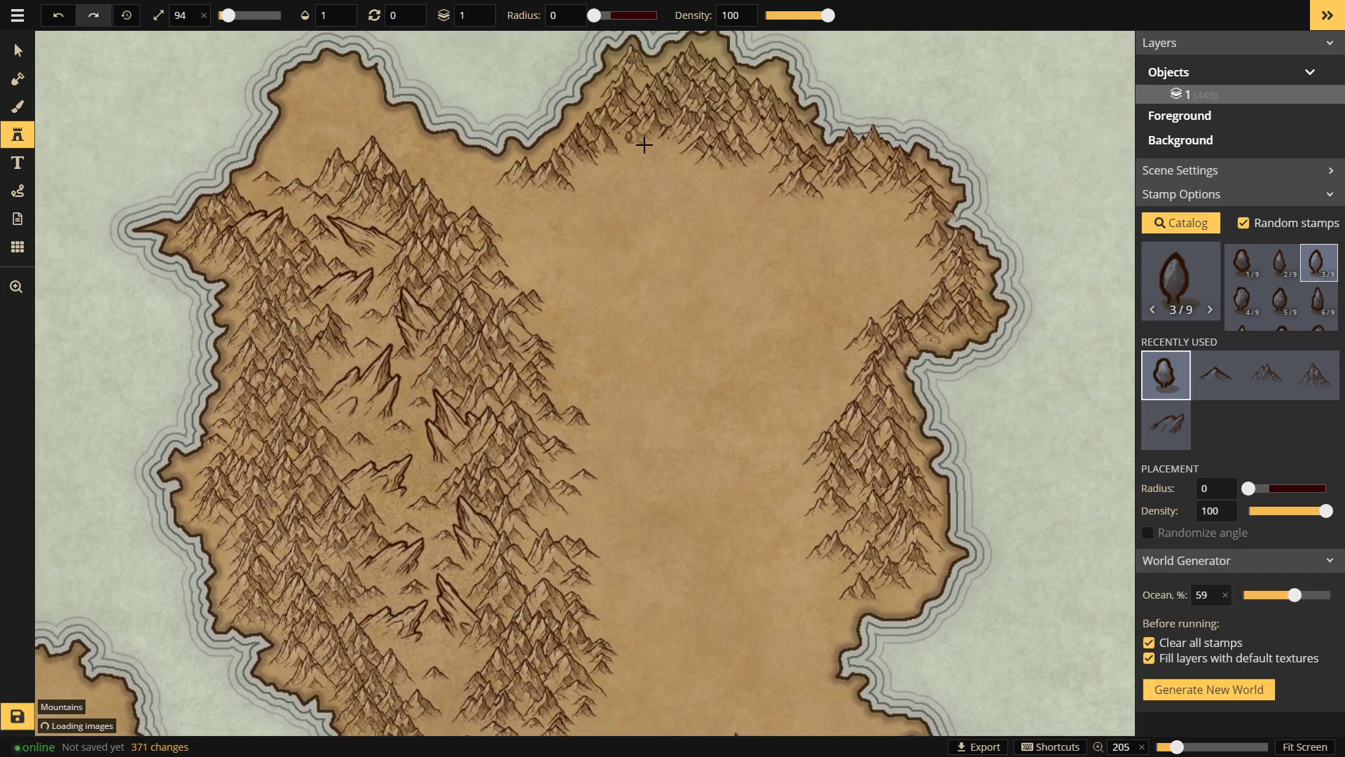
# Step: Paint trees beneath the northern mountains, into the northern bay and northwestern headland
pyautogui.click(612, 147)
pyautogui.moveTo(628, 160)
pyautogui.mouseDown()
pyautogui.moveTo(708, 164)
pyautogui.moveTo(630, 178)
pyautogui.moveTo(783, 178)
pyautogui.moveTo(616, 188)
pyautogui.moveTo(632, 179)
pyautogui.moveTo(601, 157)
pyautogui.moveTo(557, 196)
pyautogui.mouseUp()
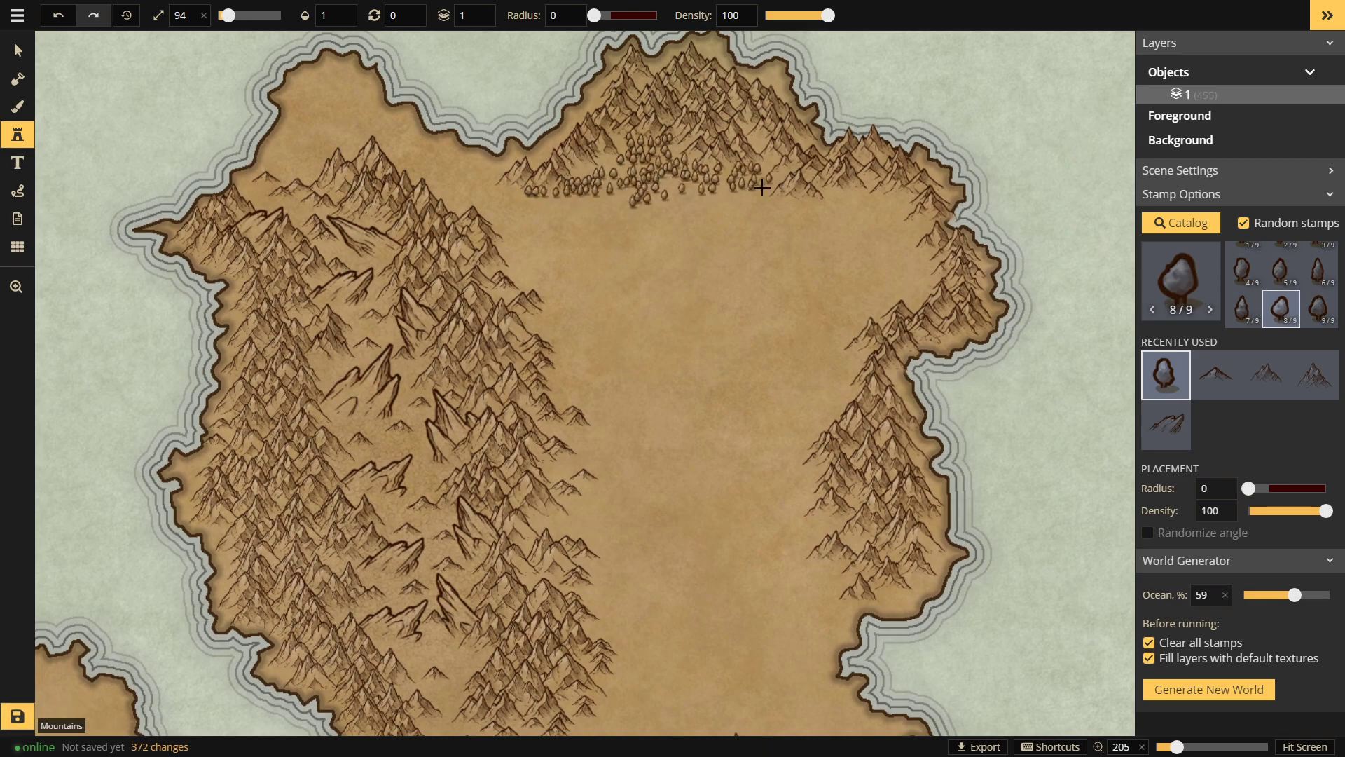
pyautogui.moveTo(784, 209); pyautogui.dragTo(806, 201)
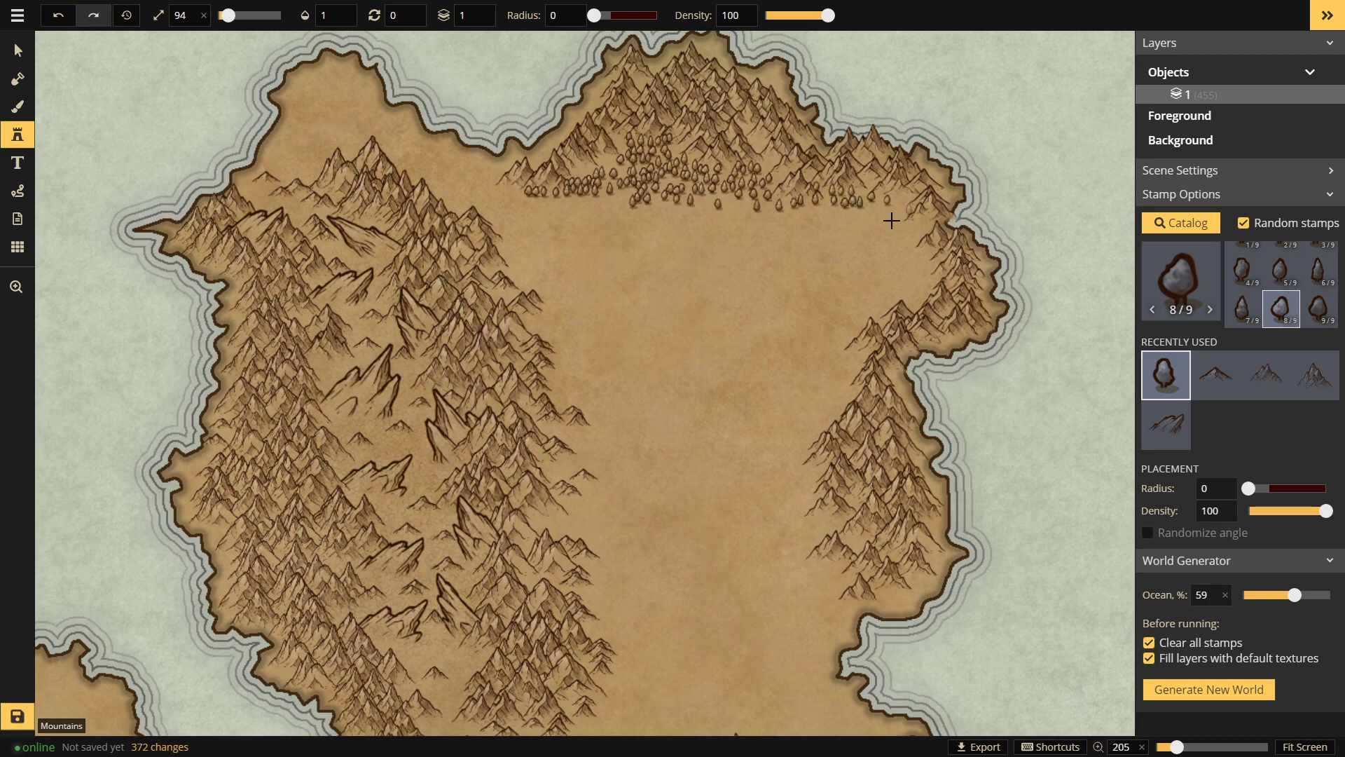
pyautogui.moveTo(889, 272)
pyautogui.mouseDown()
pyautogui.moveTo(869, 250)
pyautogui.moveTo(878, 238)
pyautogui.moveTo(841, 233)
pyautogui.moveTo(813, 237)
pyautogui.moveTo(828, 252)
pyautogui.moveTo(751, 272)
pyautogui.moveTo(819, 288)
pyautogui.moveTo(823, 264)
pyautogui.moveTo(941, 303)
pyautogui.mouseUp()
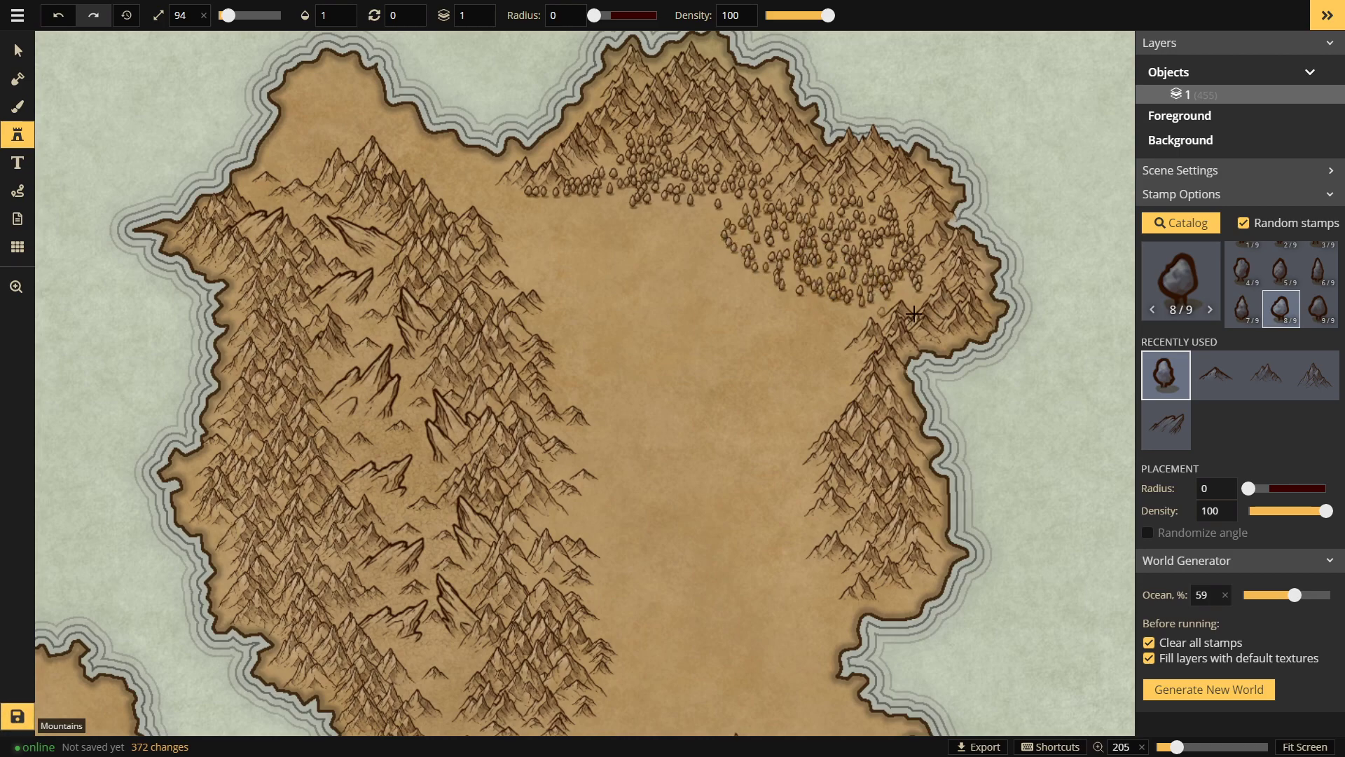
pyautogui.moveTo(815, 360)
pyautogui.mouseDown()
pyautogui.moveTo(833, 318)
pyautogui.moveTo(866, 346)
pyautogui.mouseUp()
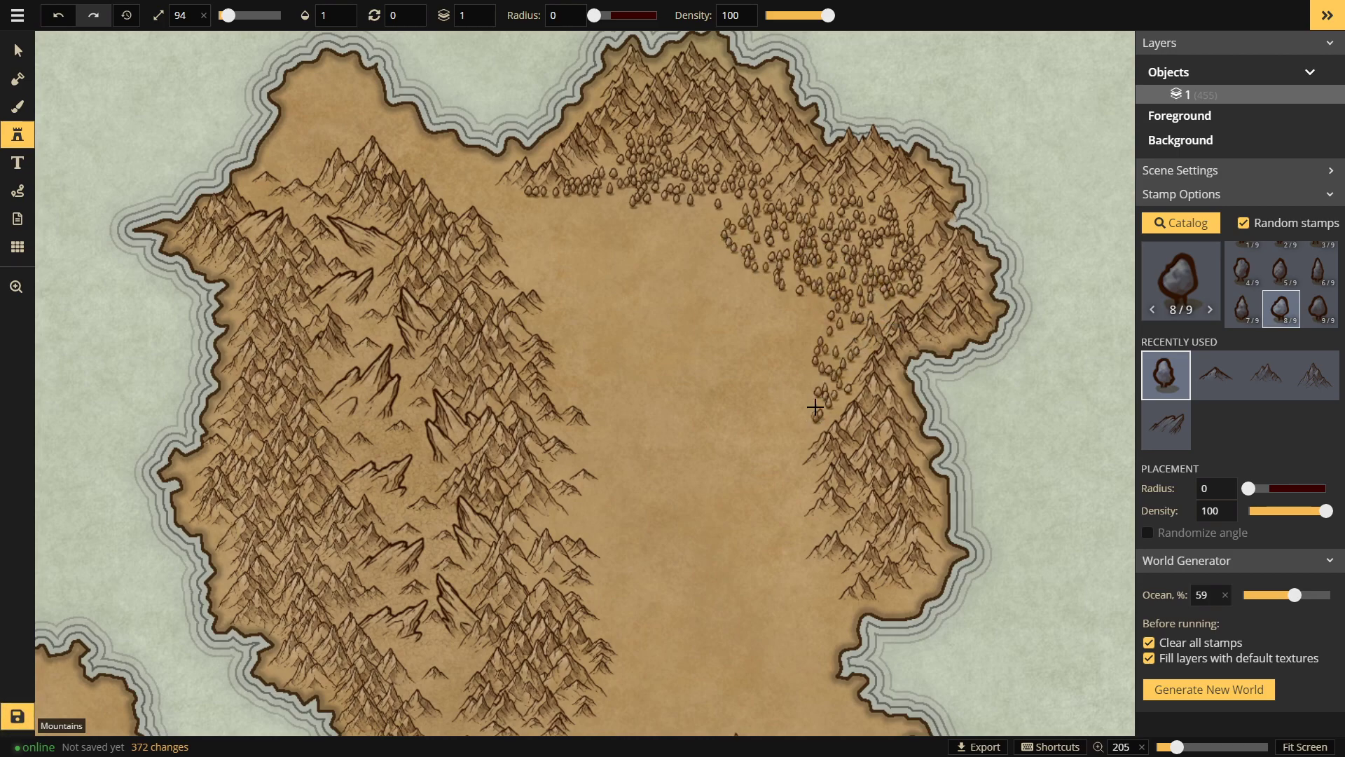
pyautogui.moveTo(800, 315)
pyautogui.mouseDown()
pyautogui.moveTo(791, 361)
pyautogui.moveTo(742, 301)
pyautogui.moveTo(754, 254)
pyautogui.mouseUp()
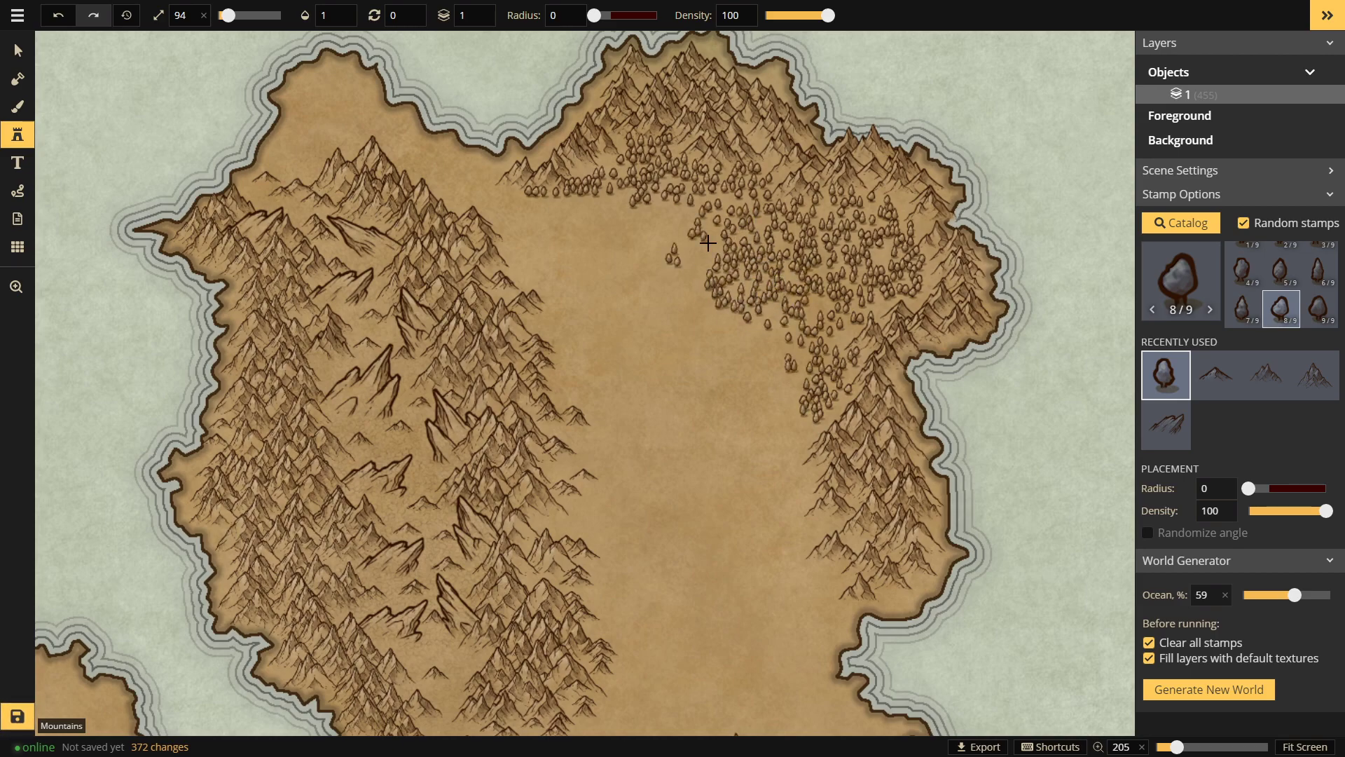
pyautogui.moveTo(648, 230)
pyautogui.mouseDown()
pyautogui.moveTo(507, 223)
pyautogui.moveTo(464, 192)
pyautogui.moveTo(475, 164)
pyautogui.moveTo(507, 176)
pyautogui.moveTo(549, 153)
pyautogui.moveTo(479, 171)
pyautogui.mouseUp()
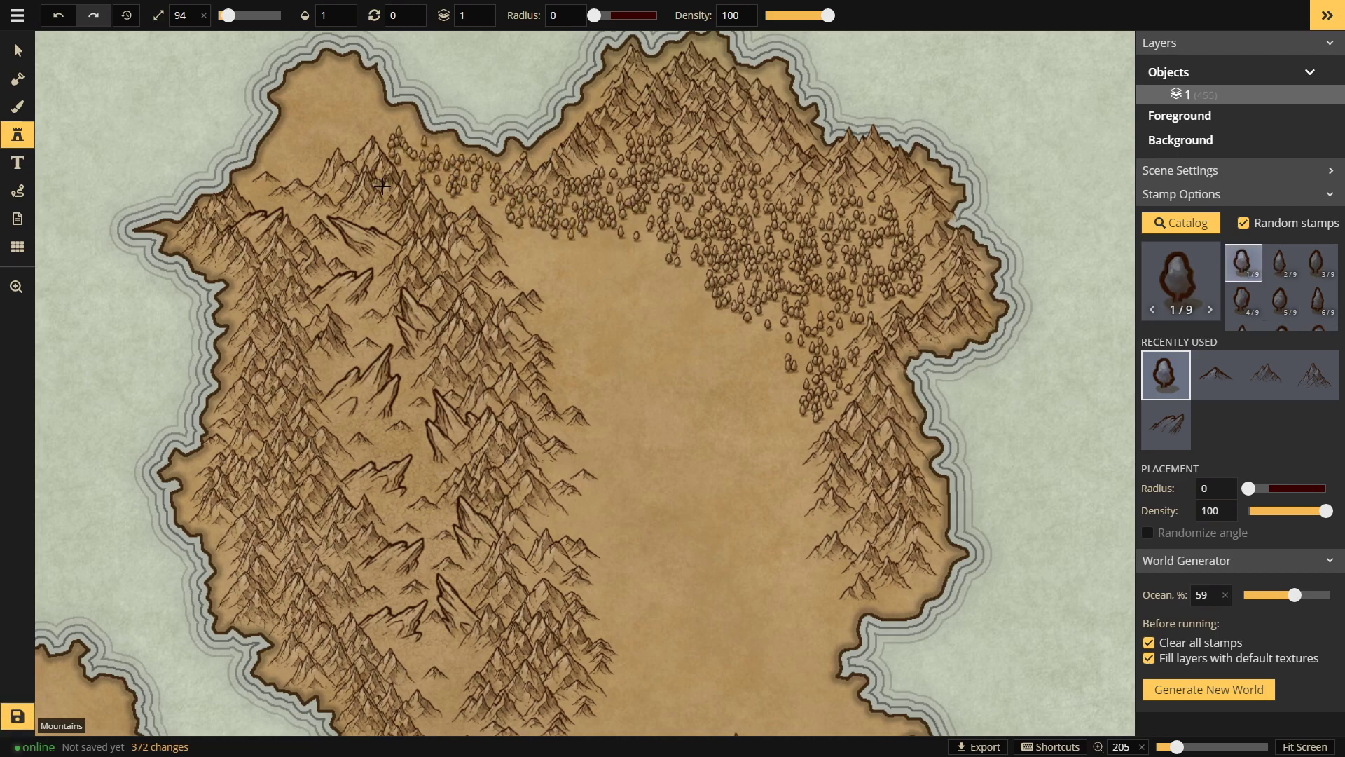
pyautogui.moveTo(388, 130)
pyautogui.mouseDown()
pyautogui.moveTo(305, 98)
pyautogui.moveTo(348, 89)
pyautogui.mouseUp()
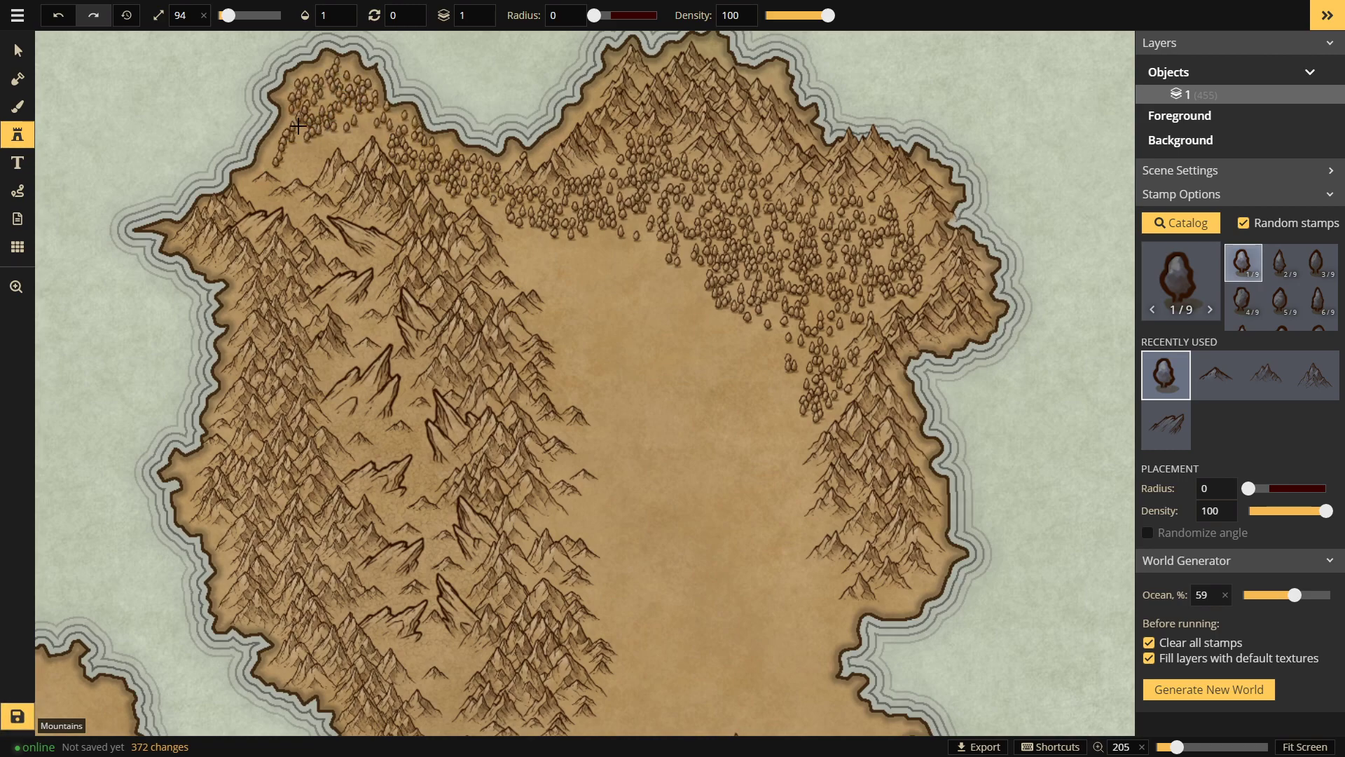
pyautogui.moveTo(279, 171)
pyautogui.mouseDown()
pyautogui.moveTo(342, 180)
pyautogui.moveTo(371, 165)
pyautogui.mouseUp()
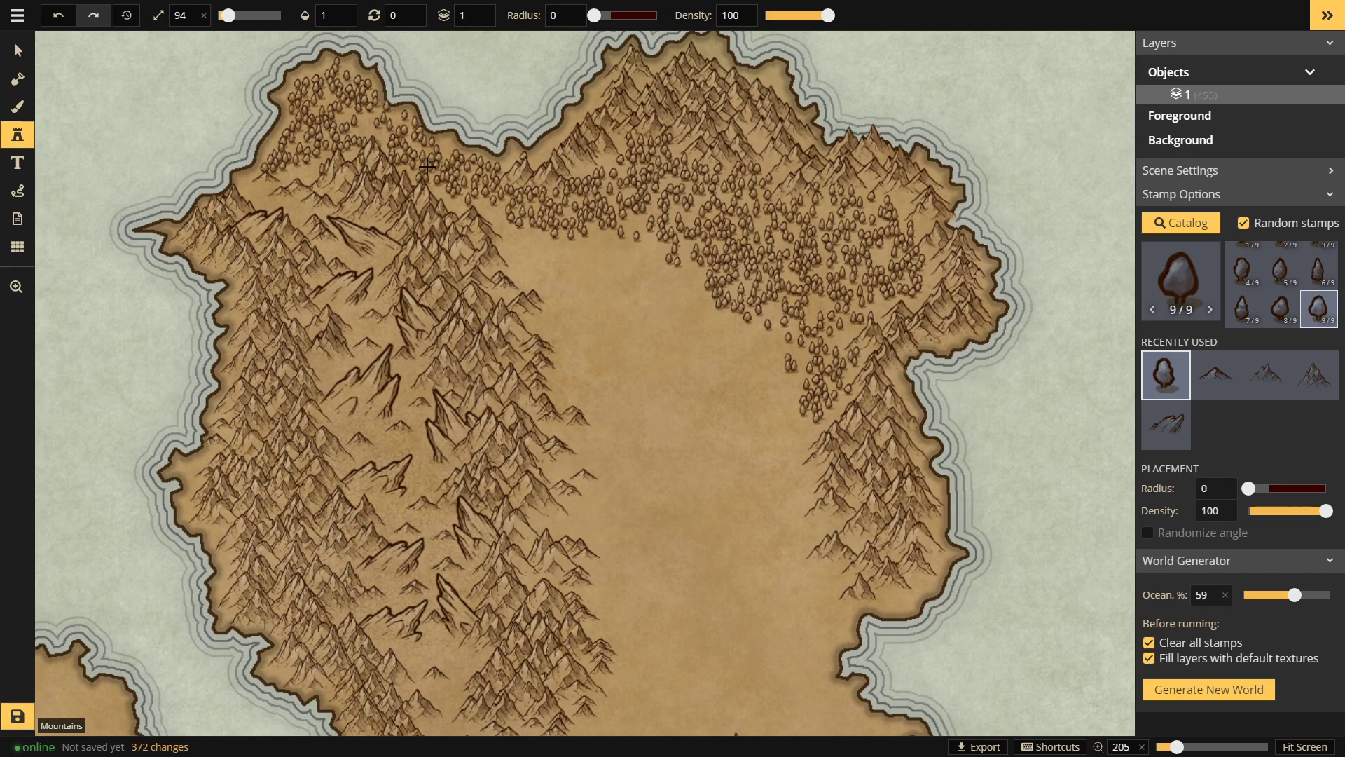
pyautogui.moveTo(703, 244)
pyautogui.mouseDown()
pyautogui.moveTo(477, 212)
pyautogui.moveTo(514, 244)
pyautogui.moveTo(462, 226)
pyautogui.mouseUp()
pyautogui.moveTo(532, 253); pyautogui.dragTo(672, 269)
# Step: Extend the forest's lower edge and scatter small tree clusters along its southern fringe
pyautogui.press('space')
pyautogui.moveTo(714, 378); pyautogui.dragTo(677, 118)
pyautogui.moveTo(734, 202); pyautogui.dragTo(484, 349)
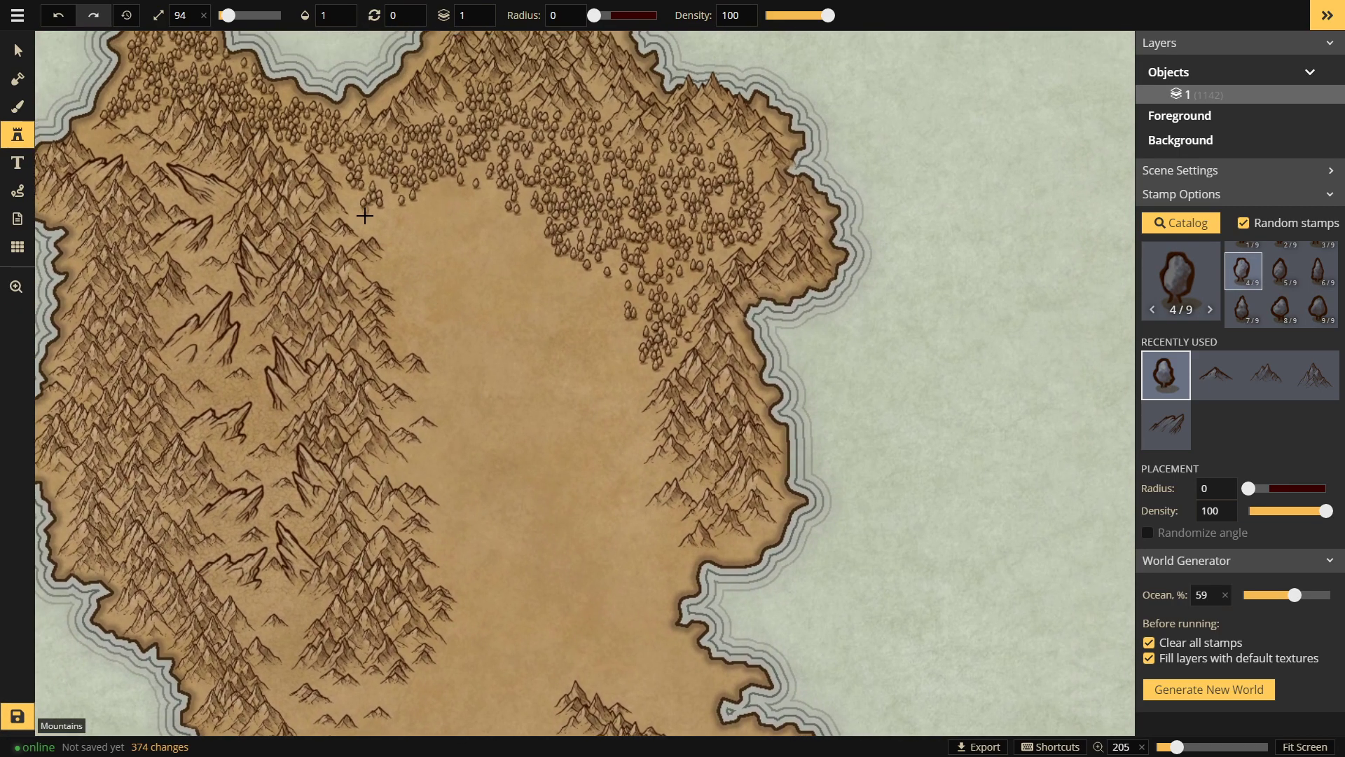
pyautogui.moveTo(437, 219)
pyautogui.mouseDown()
pyautogui.moveTo(506, 193)
pyautogui.moveTo(423, 195)
pyautogui.moveTo(470, 238)
pyautogui.moveTo(374, 194)
pyautogui.moveTo(364, 237)
pyautogui.moveTo(380, 290)
pyautogui.moveTo(401, 304)
pyautogui.moveTo(387, 253)
pyautogui.moveTo(399, 274)
pyautogui.moveTo(412, 340)
pyautogui.moveTo(471, 351)
pyautogui.moveTo(467, 242)
pyautogui.moveTo(428, 262)
pyautogui.moveTo(446, 327)
pyautogui.moveTo(423, 312)
pyautogui.moveTo(436, 320)
pyautogui.moveTo(436, 289)
pyautogui.moveTo(510, 239)
pyautogui.moveTo(502, 246)
pyautogui.moveTo(618, 269)
pyautogui.moveTo(606, 308)
pyautogui.mouseUp()
pyautogui.moveTo(512, 221)
pyautogui.mouseDown()
pyautogui.moveTo(577, 233)
pyautogui.moveTo(519, 256)
pyautogui.moveTo(552, 261)
pyautogui.moveTo(582, 300)
pyautogui.moveTo(658, 334)
pyautogui.moveTo(594, 285)
pyautogui.moveTo(609, 295)
pyautogui.moveTo(583, 313)
pyautogui.moveTo(518, 284)
pyautogui.moveTo(550, 298)
pyautogui.moveTo(503, 332)
pyautogui.moveTo(533, 334)
pyautogui.mouseUp()
pyautogui.moveTo(579, 326)
pyautogui.mouseDown()
pyautogui.moveTo(607, 348)
pyautogui.moveTo(598, 368)
pyautogui.mouseUp()
pyautogui.moveTo(578, 372); pyautogui.dragTo(537, 395)
pyautogui.moveTo(554, 337)
pyautogui.mouseDown()
pyautogui.moveTo(490, 390)
pyautogui.moveTo(446, 372)
pyautogui.mouseUp()
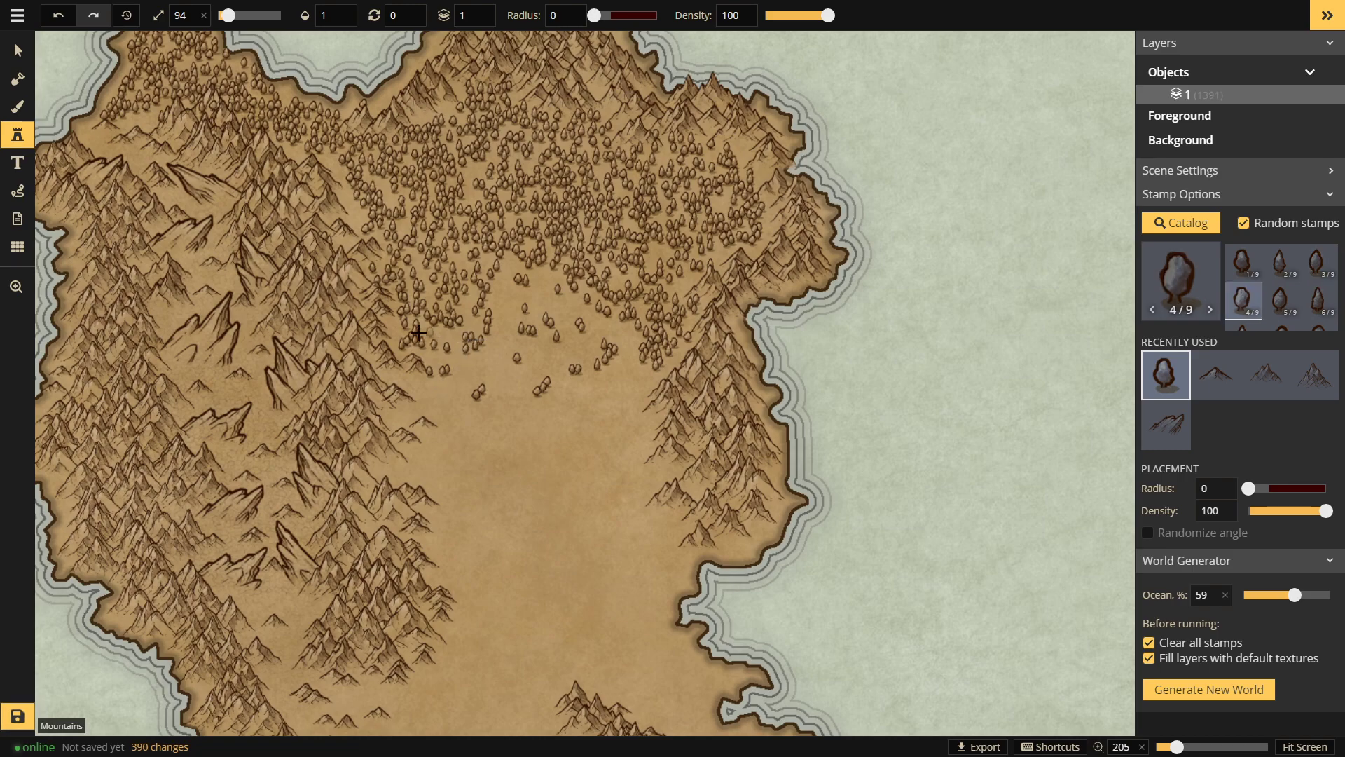
# Step: Dot single trees and short strokes along the forest edge near the eastern and western mountains
pyautogui.click(472, 332)
pyautogui.click(527, 305)
pyautogui.click(499, 296)
pyautogui.moveTo(504, 356)
pyautogui.mouseDown()
pyautogui.moveTo(563, 315)
pyautogui.moveTo(544, 304)
pyautogui.moveTo(556, 297)
pyautogui.moveTo(597, 327)
pyautogui.moveTo(560, 351)
pyautogui.mouseUp()
pyautogui.click(608, 338)
pyautogui.moveTo(549, 365); pyautogui.dragTo(518, 386)
pyautogui.moveTo(641, 390)
pyautogui.mouseDown()
pyautogui.moveTo(642, 439)
pyautogui.moveTo(613, 447)
pyautogui.mouseUp()
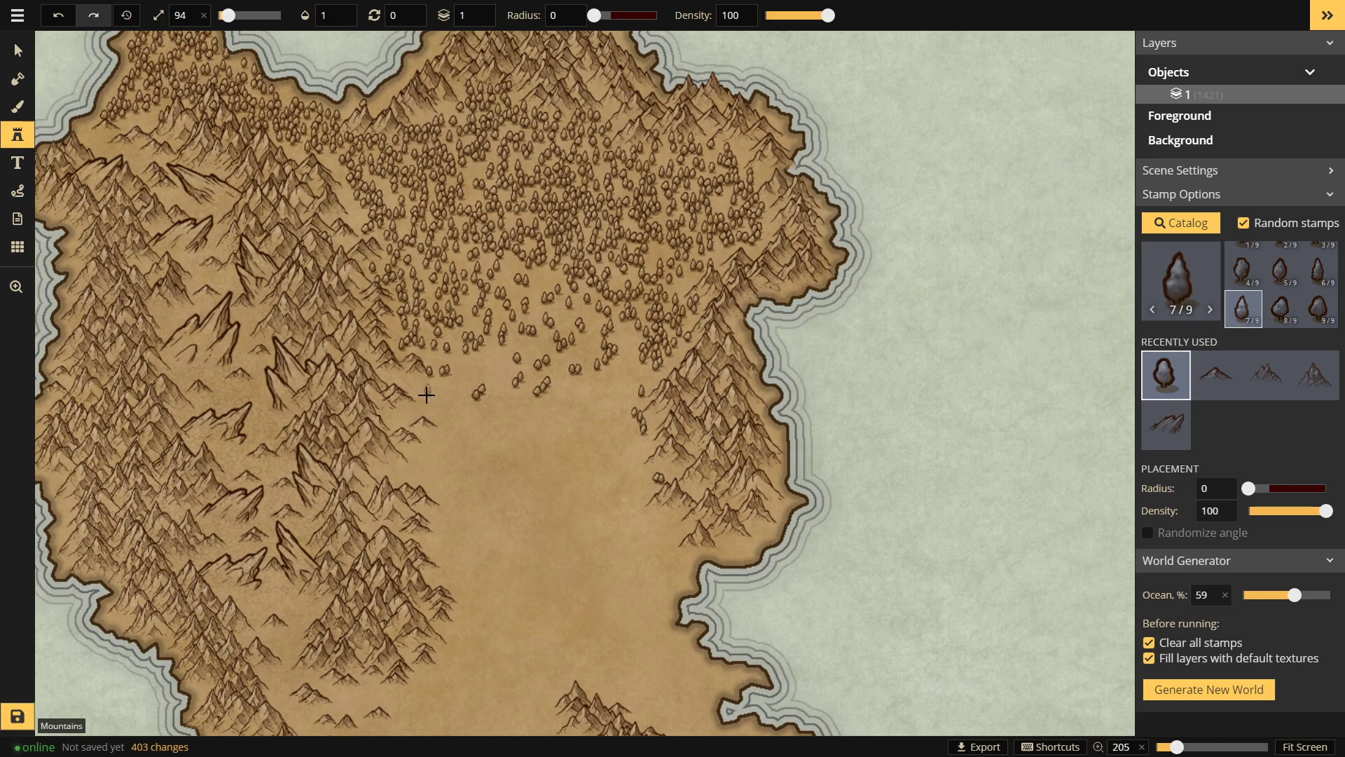
pyautogui.moveTo(391, 395); pyautogui.dragTo(406, 395)
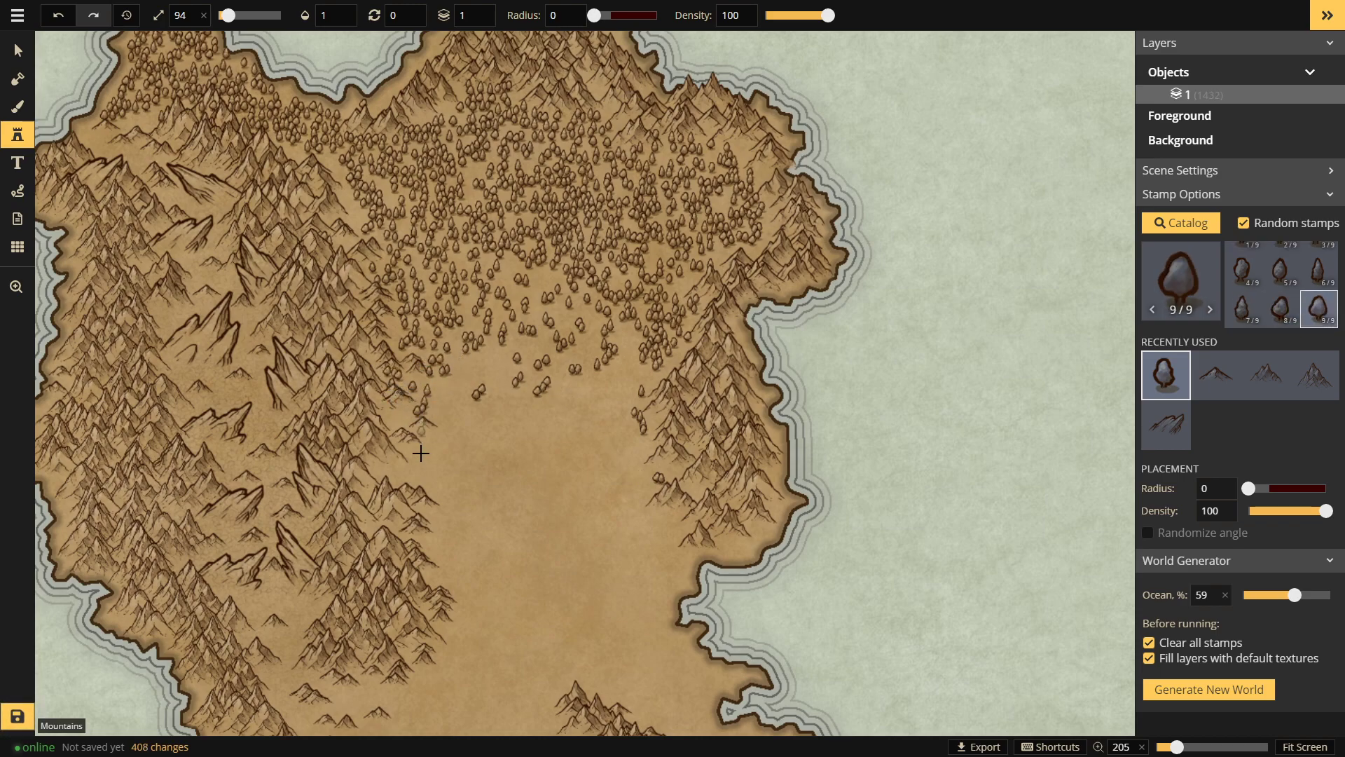
pyautogui.moveTo(396, 481); pyautogui.dragTo(426, 490)
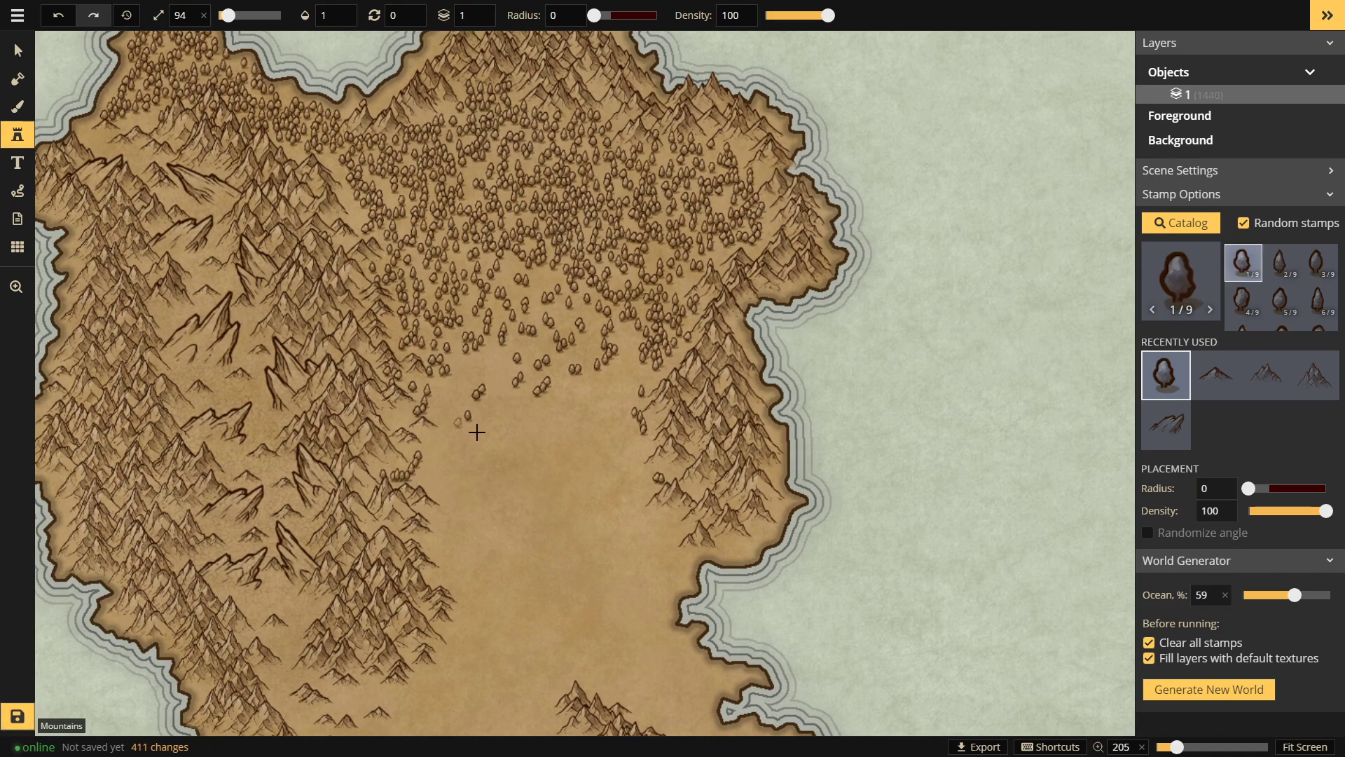
pyautogui.moveTo(459, 383); pyautogui.dragTo(456, 399)
pyautogui.press('space')
pyautogui.moveTo(615, 450); pyautogui.dragTo(624, 91)
pyautogui.moveTo(760, 386); pyautogui.dragTo(738, 198)
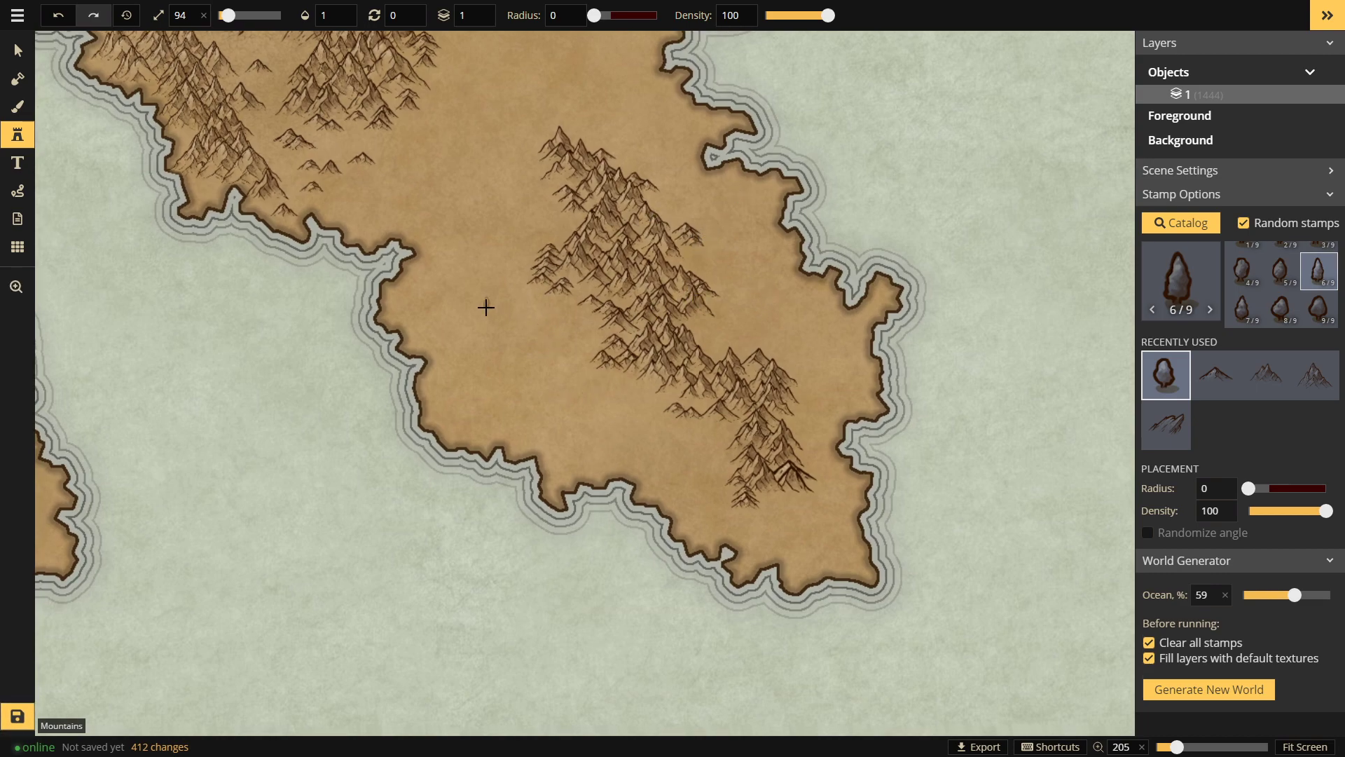
# Step: Lay trees along the western side and southern foot of the peninsula's mountain range
pyautogui.moveTo(600, 336)
pyautogui.mouseDown()
pyautogui.moveTo(571, 299)
pyautogui.moveTo(627, 303)
pyautogui.moveTo(547, 307)
pyautogui.moveTo(552, 372)
pyautogui.moveTo(583, 363)
pyautogui.moveTo(568, 344)
pyautogui.moveTo(607, 357)
pyautogui.moveTo(705, 421)
pyautogui.moveTo(668, 401)
pyautogui.moveTo(678, 398)
pyautogui.moveTo(635, 394)
pyautogui.moveTo(699, 412)
pyautogui.moveTo(666, 398)
pyautogui.moveTo(693, 434)
pyautogui.moveTo(755, 436)
pyautogui.moveTo(725, 438)
pyautogui.mouseUp()
pyautogui.click(693, 395)
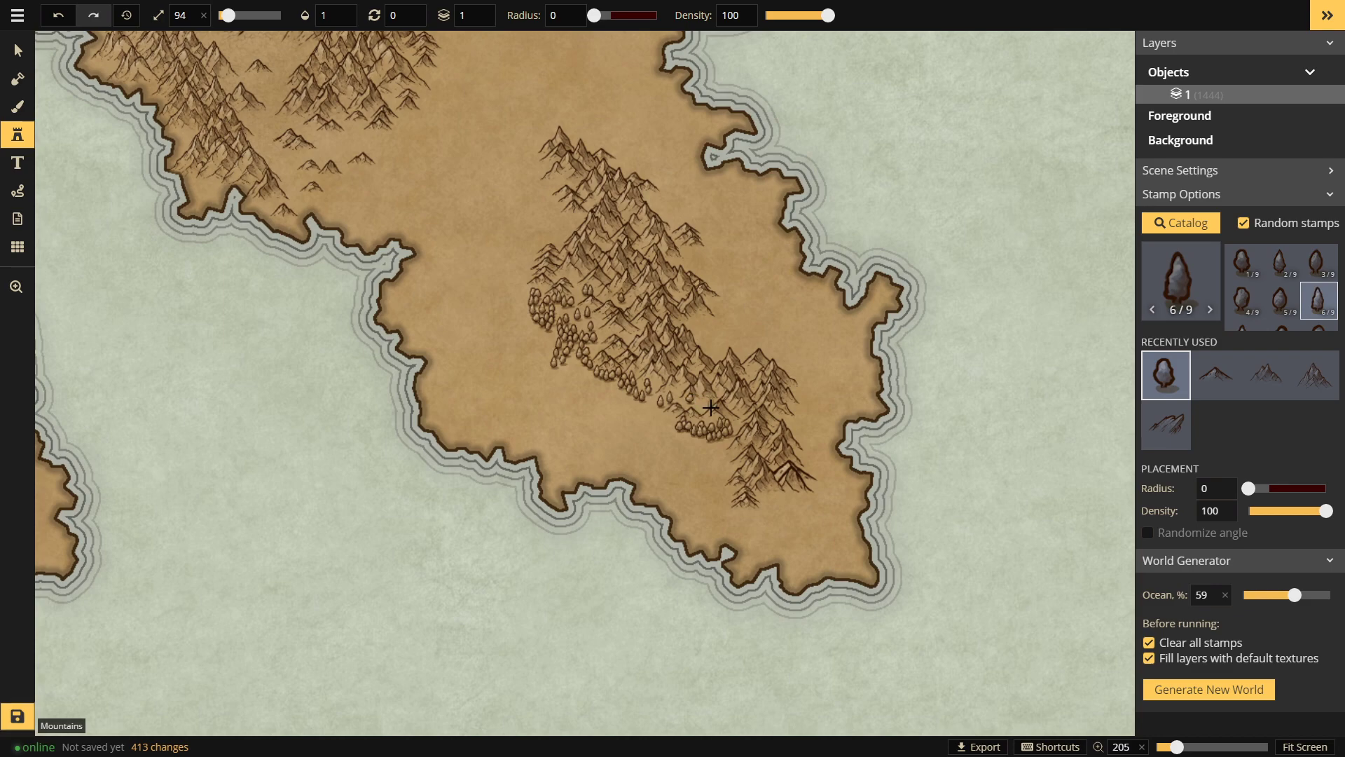
pyautogui.click(706, 408)
pyautogui.click(712, 404)
pyautogui.click(687, 447)
pyautogui.moveTo(723, 457)
pyautogui.mouseDown()
pyautogui.moveTo(687, 443)
pyautogui.moveTo(683, 468)
pyautogui.moveTo(731, 471)
pyautogui.moveTo(594, 408)
pyautogui.moveTo(636, 423)
pyautogui.moveTo(629, 411)
pyautogui.moveTo(661, 453)
pyautogui.moveTo(563, 378)
pyautogui.moveTo(639, 405)
pyautogui.moveTo(569, 362)
pyautogui.moveTo(621, 396)
pyautogui.moveTo(585, 366)
pyautogui.moveTo(550, 375)
pyautogui.mouseUp()
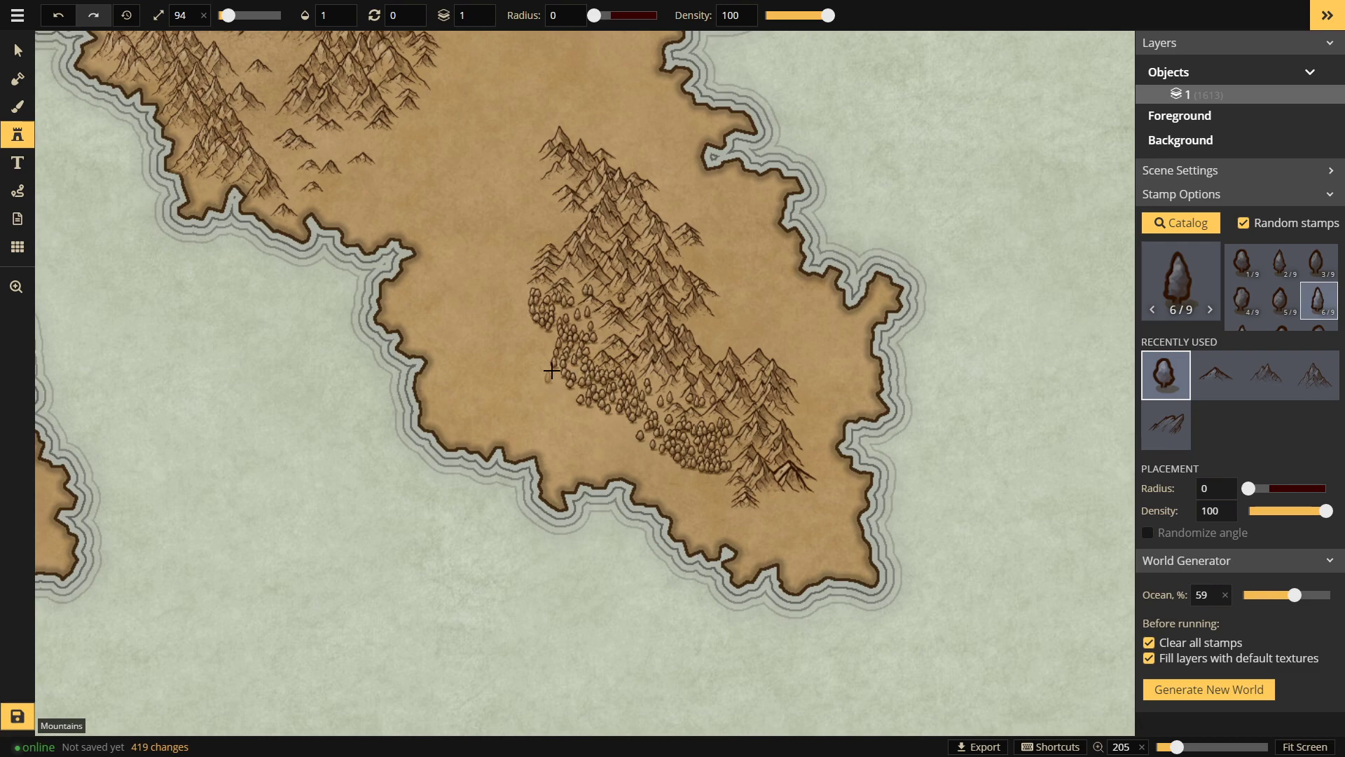
pyautogui.moveTo(543, 286)
pyautogui.mouseDown()
pyautogui.moveTo(551, 241)
pyautogui.moveTo(560, 252)
pyautogui.moveTo(539, 238)
pyautogui.moveTo(524, 270)
pyautogui.moveTo(590, 220)
pyautogui.moveTo(567, 249)
pyautogui.moveTo(557, 212)
pyautogui.moveTo(581, 202)
pyautogui.moveTo(696, 209)
pyautogui.moveTo(653, 202)
pyautogui.moveTo(687, 228)
pyautogui.moveTo(666, 211)
pyautogui.moveTo(679, 237)
pyautogui.moveTo(656, 210)
pyautogui.moveTo(676, 261)
pyautogui.mouseUp()
pyautogui.moveTo(643, 433); pyautogui.dragTo(649, 455)
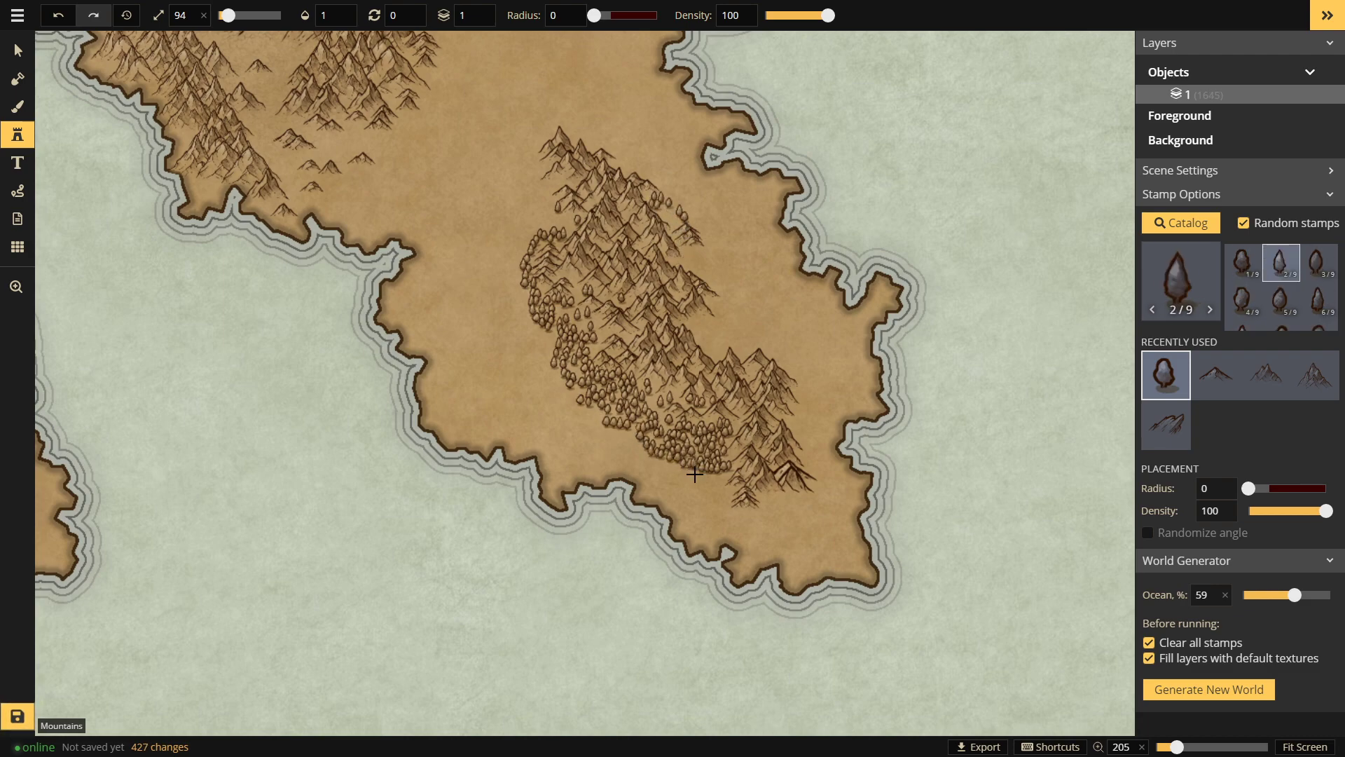
pyautogui.moveTo(755, 481)
pyautogui.mouseDown()
pyautogui.moveTo(809, 489)
pyautogui.moveTo(771, 491)
pyautogui.mouseUp()
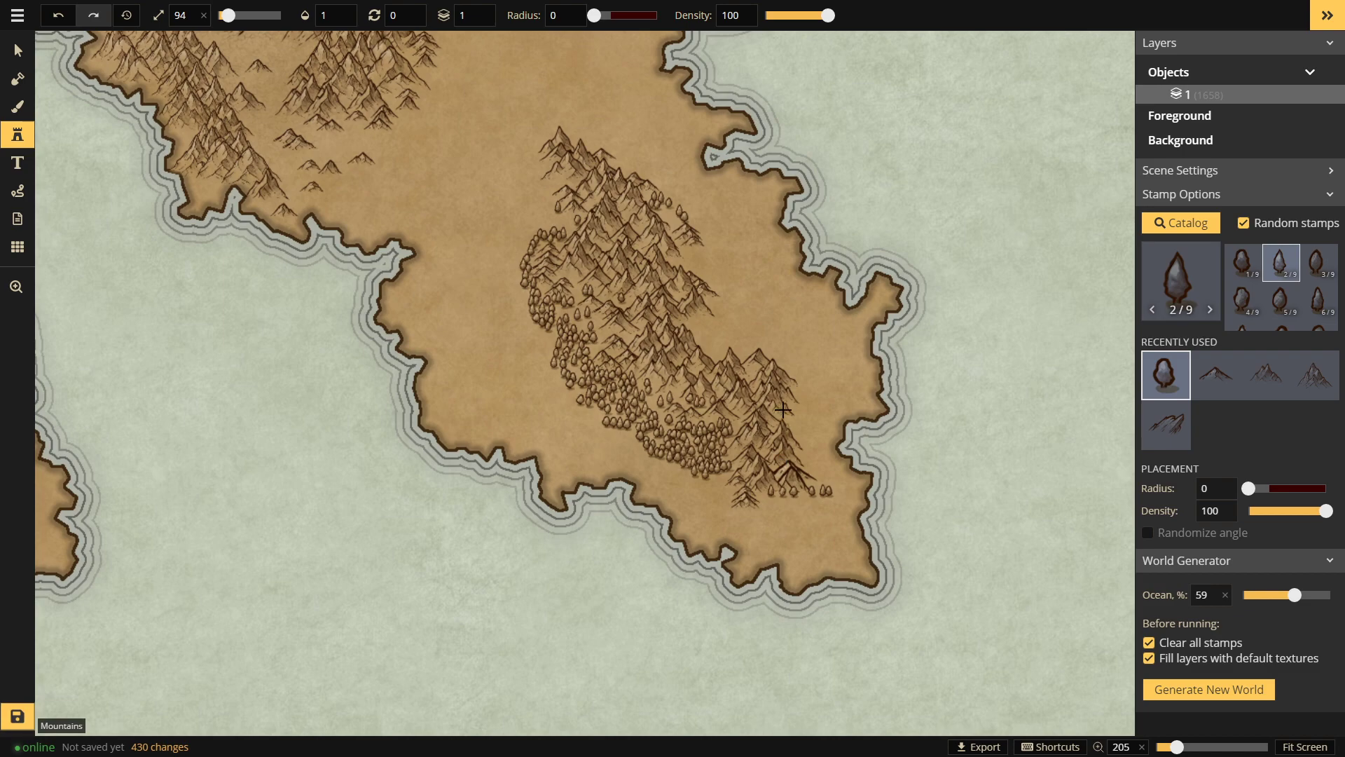
# Step: Place trees along the range's right and eastern edges
pyautogui.click(786, 410)
pyautogui.click(796, 421)
pyautogui.click(806, 455)
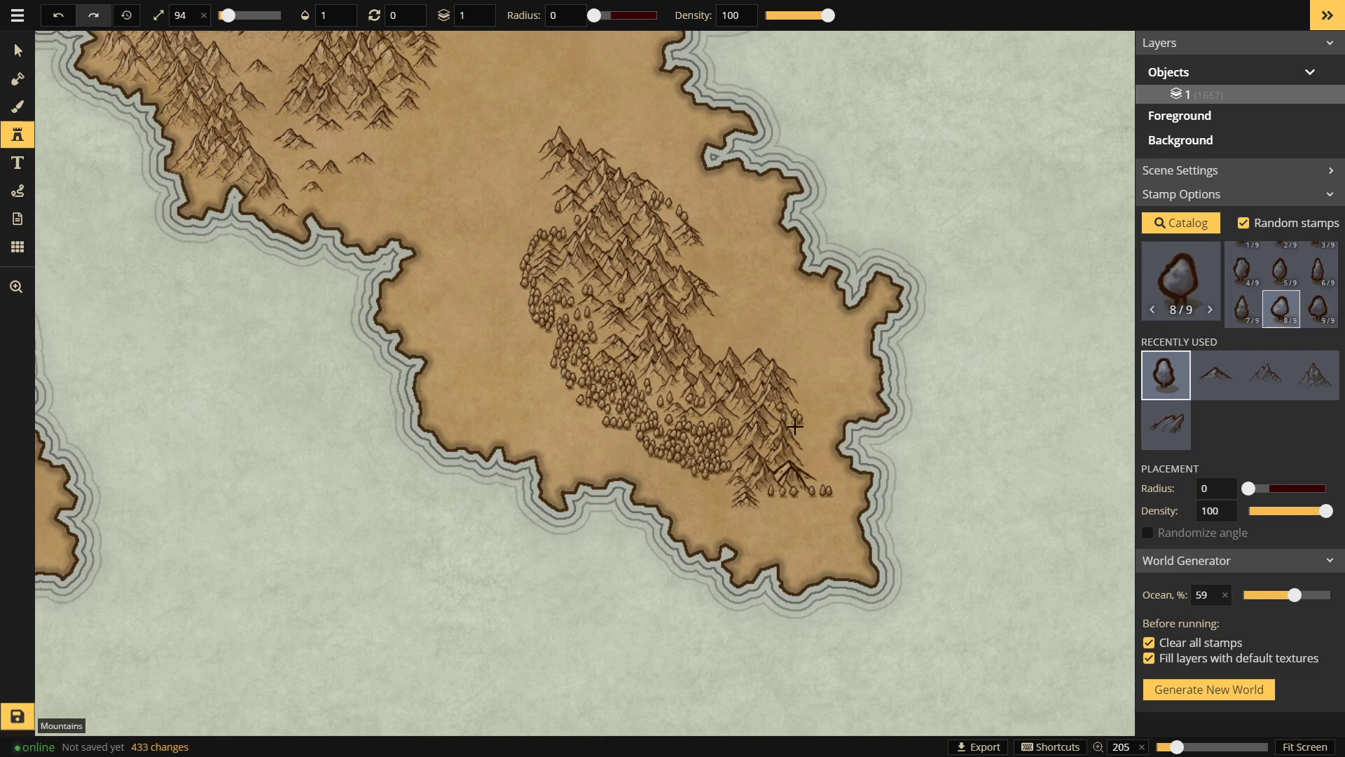
pyautogui.click(805, 454)
pyautogui.click(786, 413)
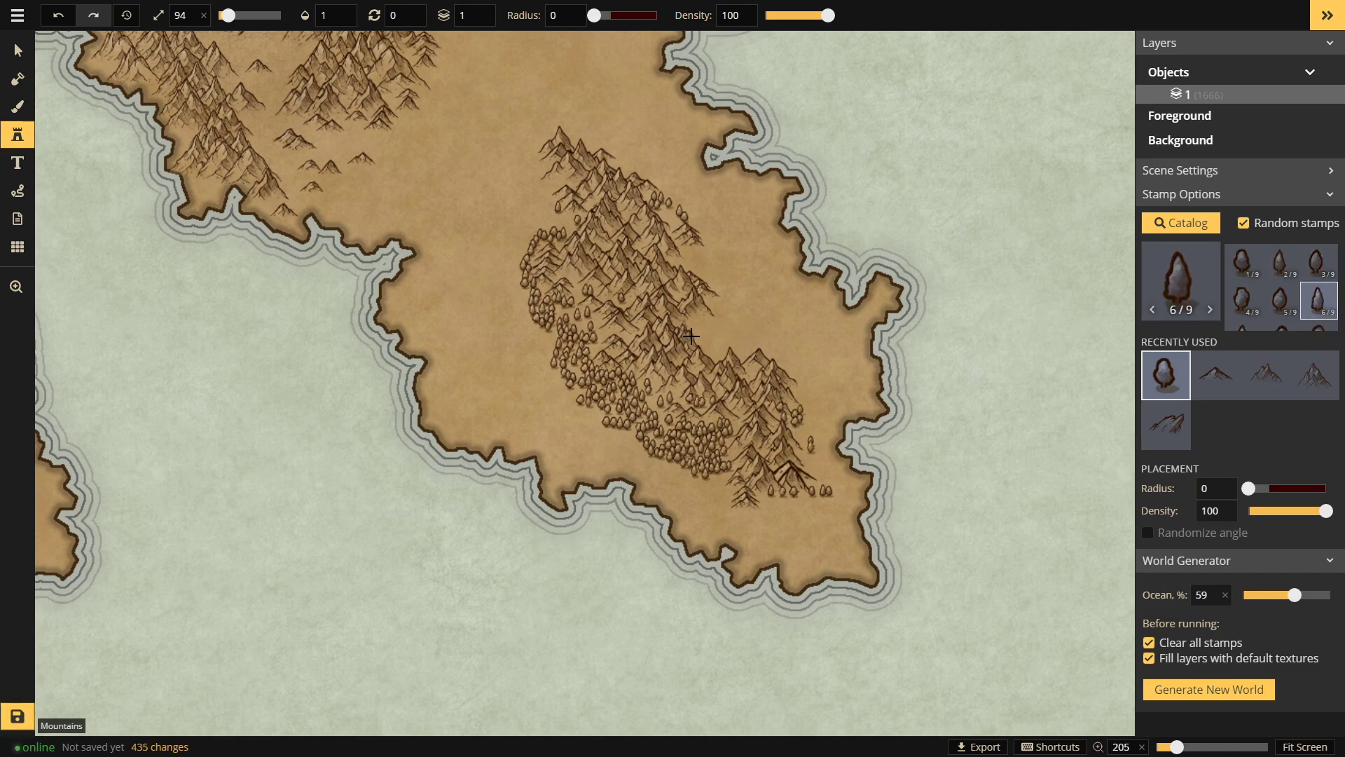
pyautogui.click(722, 361)
pyautogui.moveTo(693, 311)
pyautogui.mouseDown()
pyautogui.moveTo(714, 358)
pyautogui.moveTo(700, 338)
pyautogui.moveTo(719, 346)
pyautogui.moveTo(696, 355)
pyautogui.moveTo(720, 364)
pyautogui.moveTo(707, 351)
pyautogui.moveTo(726, 353)
pyautogui.moveTo(724, 316)
pyautogui.moveTo(753, 362)
pyautogui.moveTo(726, 294)
pyautogui.moveTo(668, 224)
pyautogui.mouseUp()
pyautogui.click(709, 345)
pyautogui.click(724, 316)
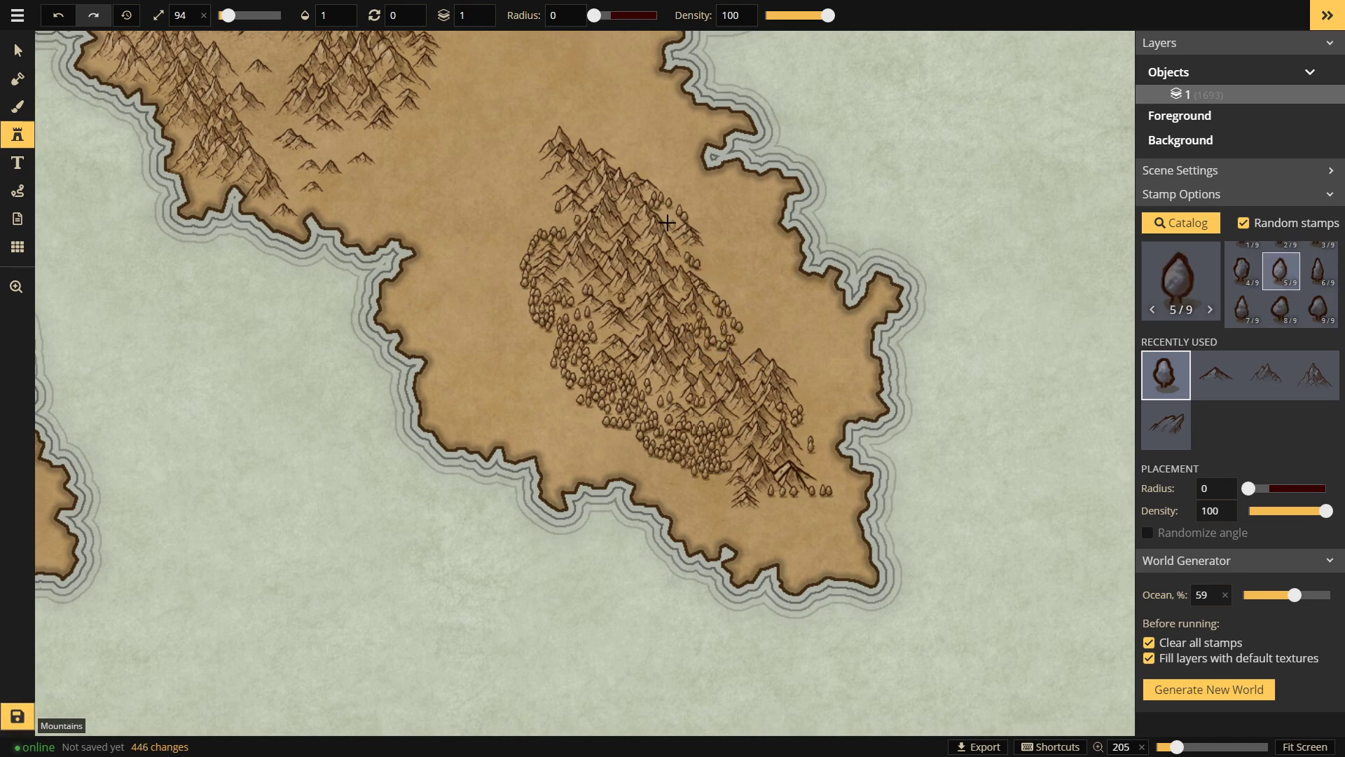
# Step: Add trees among the upper peaks and paint them down the forest's western edge
pyautogui.click(493, 265)
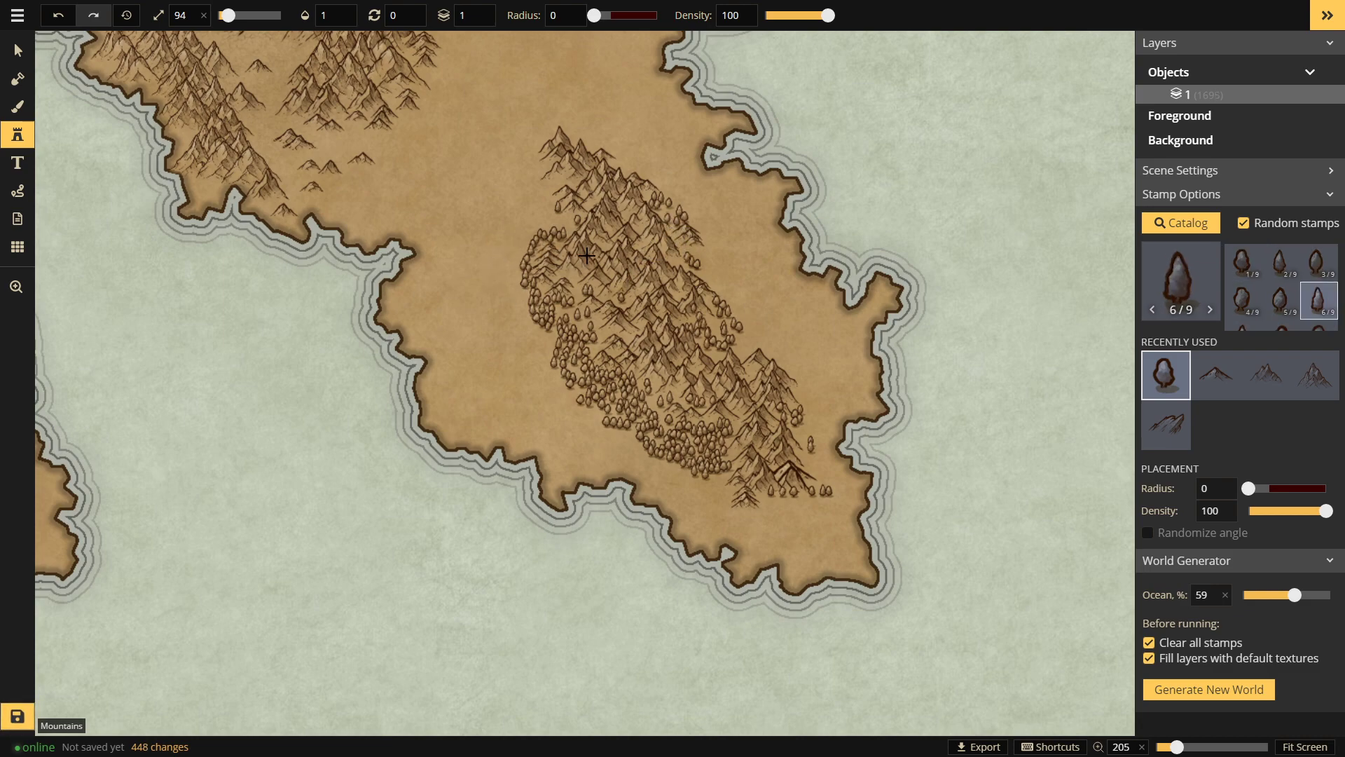
pyautogui.click(553, 188)
pyautogui.click(548, 160)
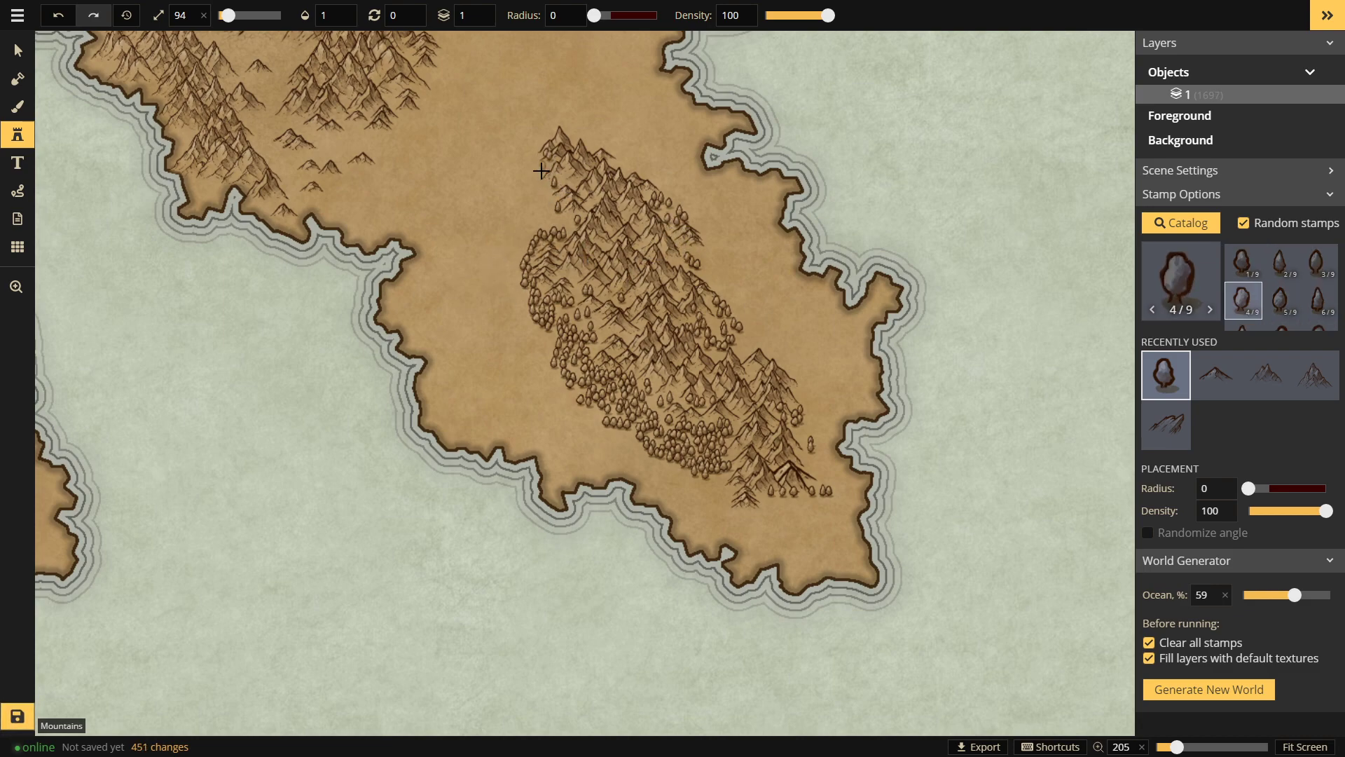
pyautogui.click(541, 171)
pyautogui.click(551, 203)
pyautogui.click(541, 216)
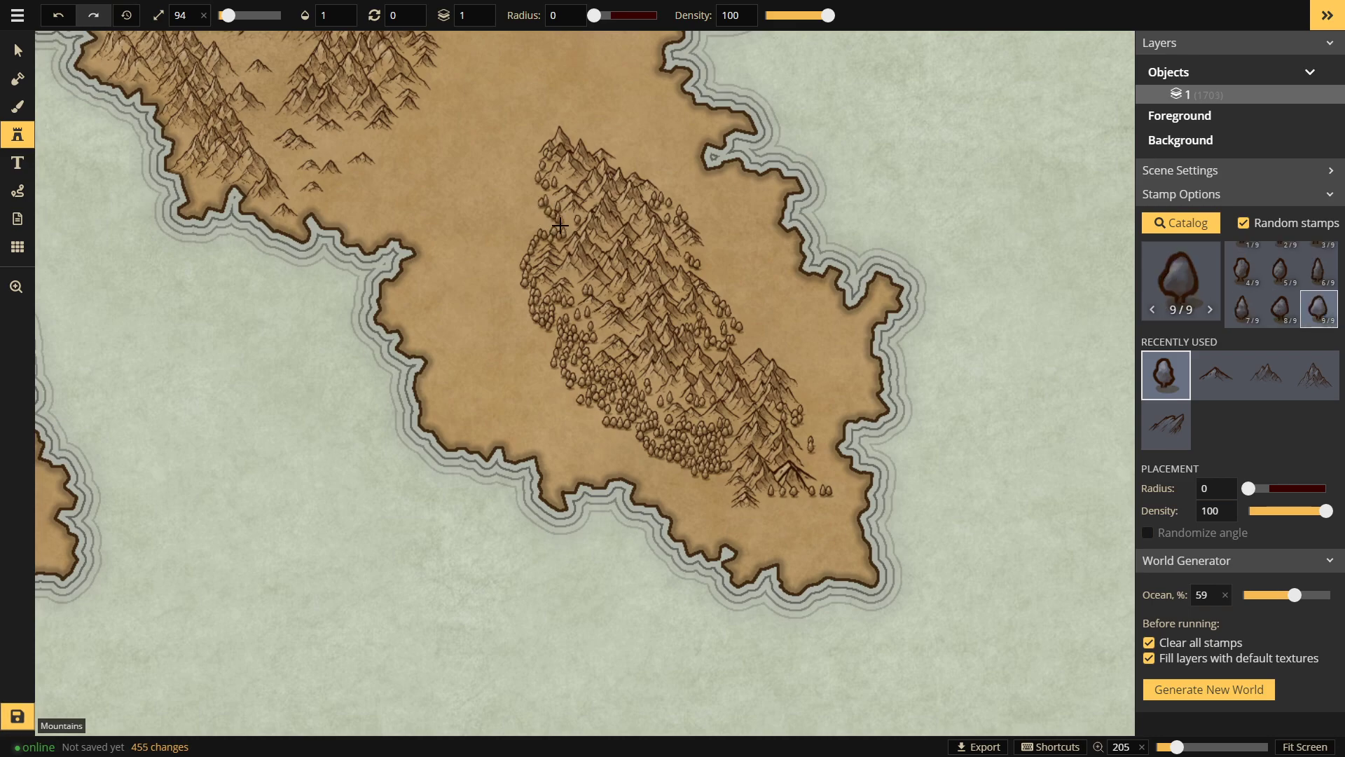
pyautogui.click(577, 262)
pyautogui.moveTo(548, 228)
pyautogui.mouseDown()
pyautogui.moveTo(511, 261)
pyautogui.moveTo(513, 283)
pyautogui.mouseUp()
pyautogui.moveTo(515, 298)
pyautogui.mouseDown()
pyautogui.moveTo(518, 330)
pyautogui.moveTo(549, 349)
pyautogui.mouseUp()
pyautogui.press('space')
pyautogui.moveTo(776, 377); pyautogui.dragTo(773, 530)
# Step: Stamp rows of trees across the central clearing, undoing two unwanted rows
pyautogui.moveTo(687, 432); pyautogui.dragTo(664, 450)
pyautogui.moveTo(398, 283); pyautogui.dragTo(393, 372)
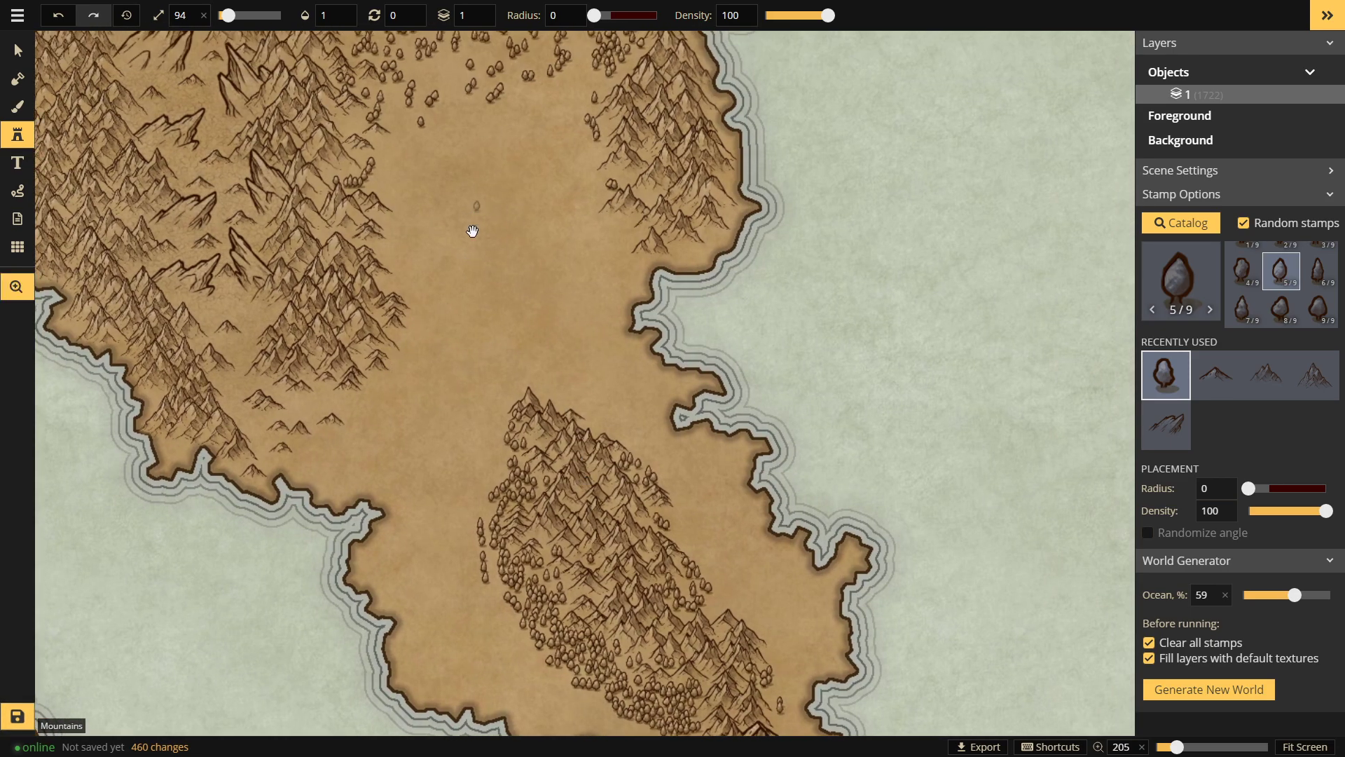
pyautogui.press('space')
pyautogui.moveTo(473, 219); pyautogui.dragTo(468, 301)
pyautogui.moveTo(411, 239)
pyautogui.mouseDown()
pyautogui.moveTo(453, 254)
pyautogui.moveTo(406, 260)
pyautogui.moveTo(542, 247)
pyautogui.mouseUp()
pyautogui.moveTo(441, 213); pyautogui.dragTo(553, 216)
pyautogui.hotkey('ctrl', 'z')
pyautogui.hotkey('ctrl', 'z')
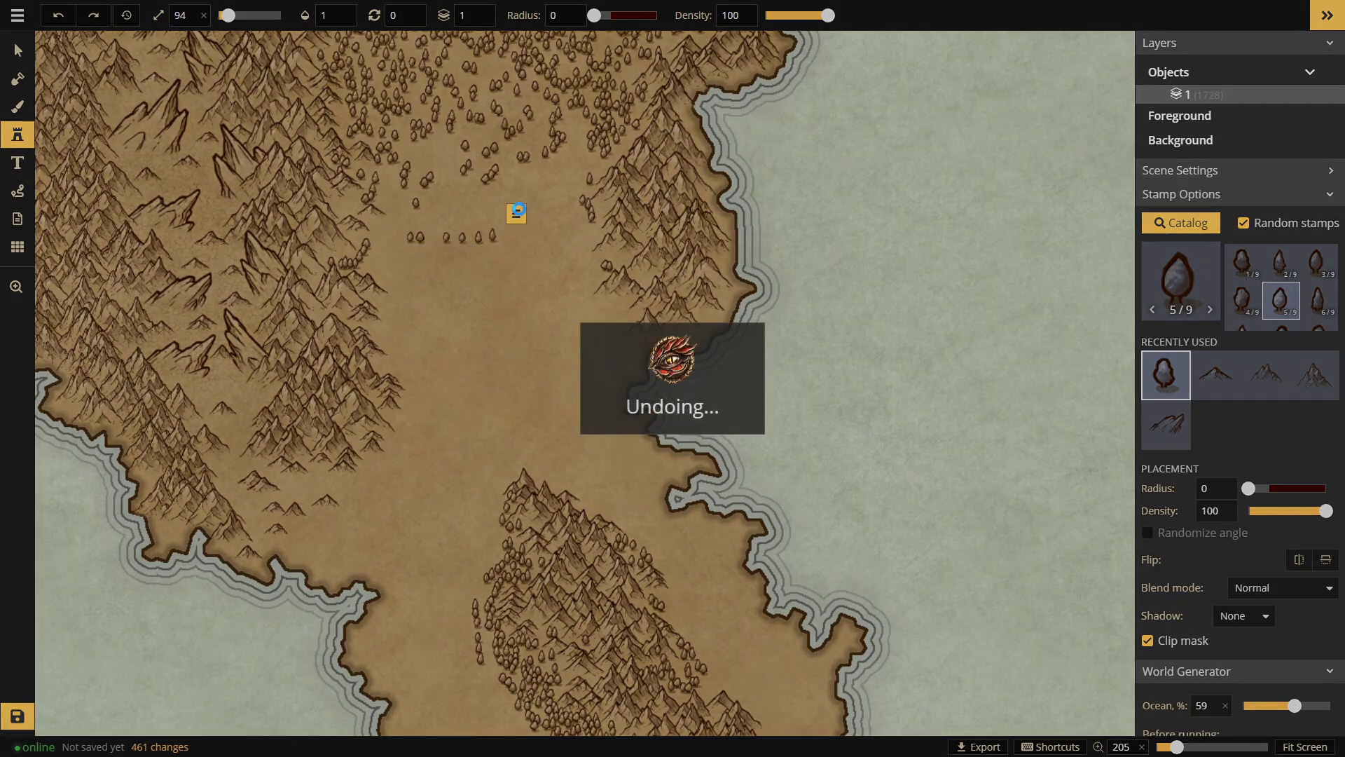
pyautogui.click(528, 190)
pyautogui.click(501, 198)
pyautogui.moveTo(486, 205)
pyautogui.mouseDown()
pyautogui.moveTo(421, 227)
pyautogui.moveTo(463, 232)
pyautogui.mouseUp()
pyautogui.hotkey('ctrl', 'z')
# Step: Add tree rows through the middle and lower clearing, then undo the last three rows
pyautogui.moveTo(414, 258); pyautogui.dragTo(429, 258)
pyautogui.click(525, 231)
pyautogui.moveTo(558, 247)
pyautogui.mouseDown()
pyautogui.moveTo(471, 279)
pyautogui.moveTo(419, 319)
pyautogui.moveTo(439, 352)
pyautogui.mouseUp()
pyautogui.moveTo(549, 296); pyautogui.dragTo(506, 306)
pyautogui.moveTo(583, 336); pyautogui.dragTo(545, 349)
pyautogui.moveTo(586, 405); pyautogui.dragTo(507, 413)
pyautogui.moveTo(600, 359); pyautogui.dragTo(544, 372)
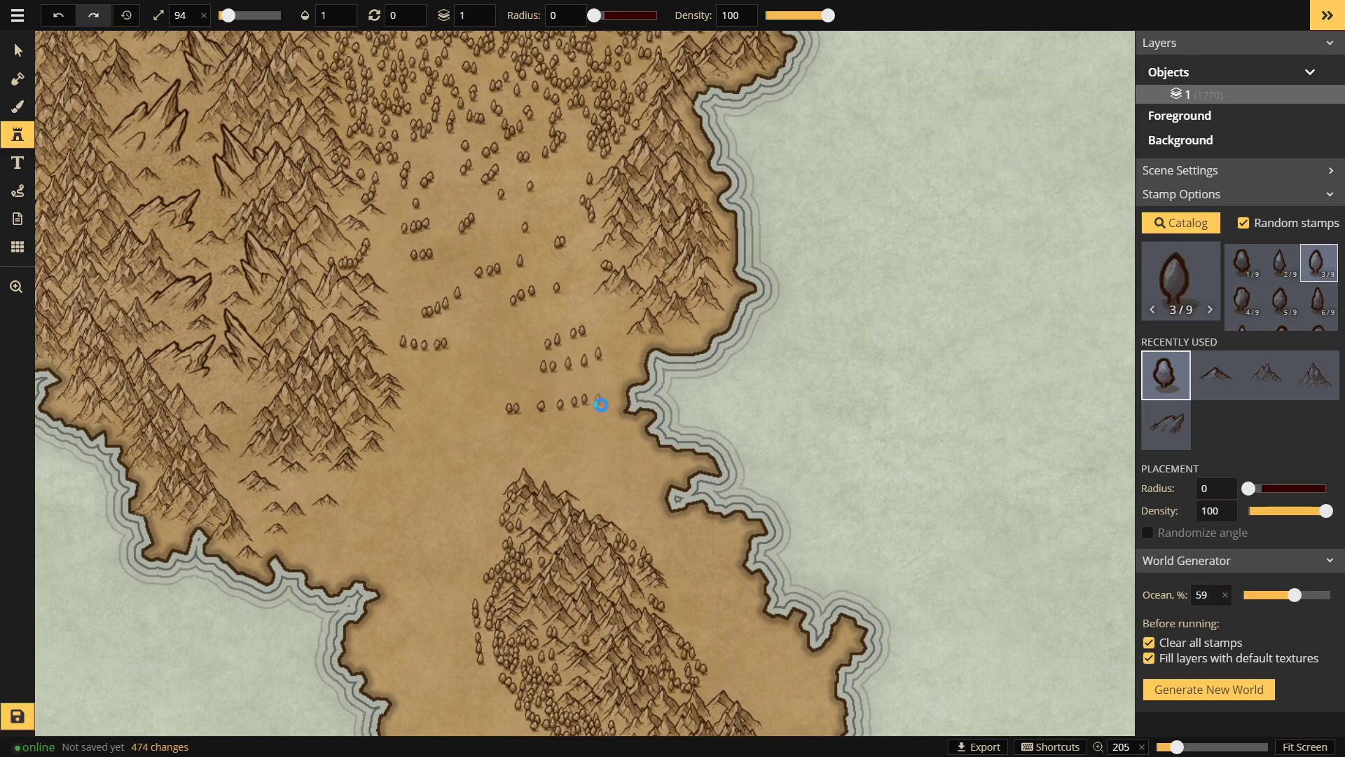
pyautogui.hotkey('ctrl', 'z')
pyautogui.hotkey('ctrl', 'z')
pyautogui.hotkey('ctrl', 'z')
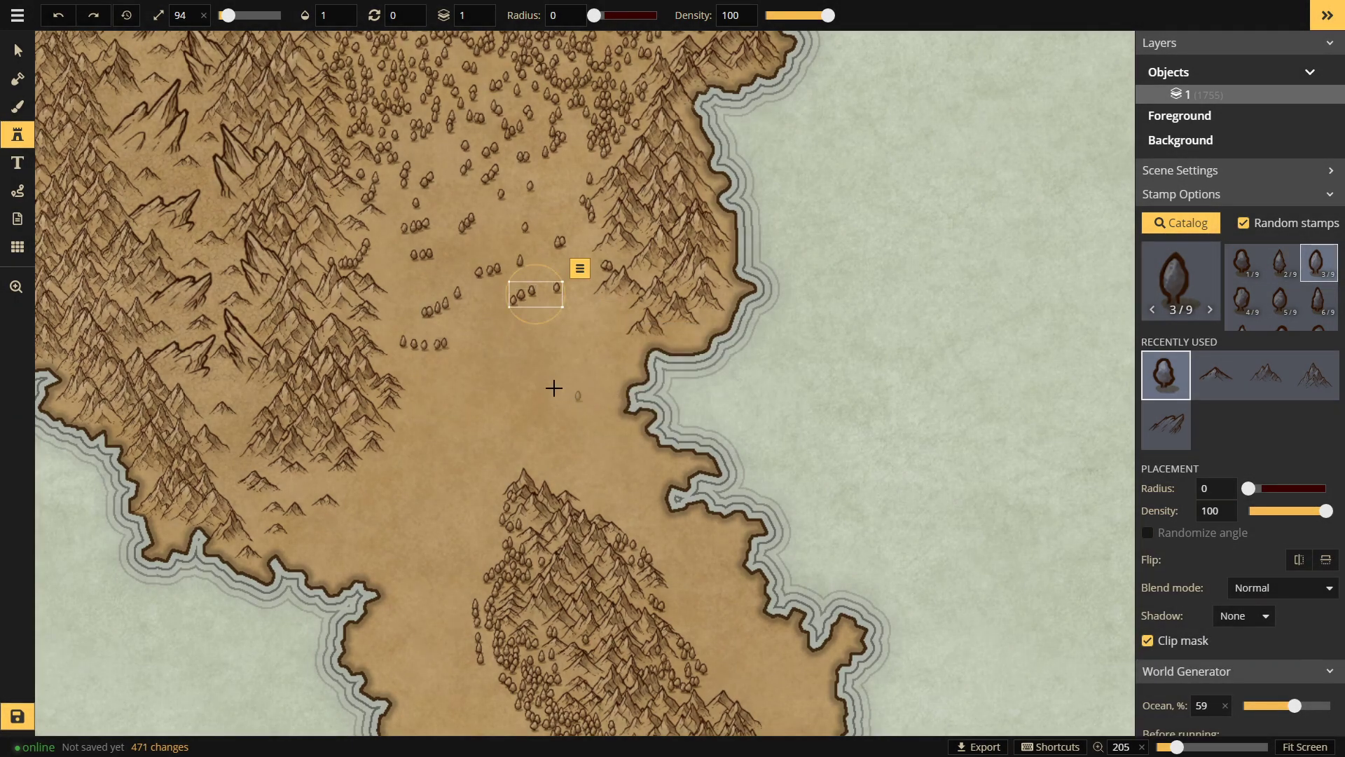
# Step: Line the mountains' right edge and the plain below them with rows of trees
pyautogui.click(410, 394)
pyautogui.moveTo(398, 404)
pyautogui.mouseDown()
pyautogui.moveTo(381, 462)
pyautogui.moveTo(312, 489)
pyautogui.moveTo(362, 477)
pyautogui.moveTo(381, 453)
pyautogui.moveTo(355, 477)
pyautogui.mouseUp()
pyautogui.click(368, 467)
pyautogui.moveTo(379, 525)
pyautogui.mouseDown()
pyautogui.moveTo(416, 506)
pyautogui.moveTo(417, 463)
pyautogui.mouseUp()
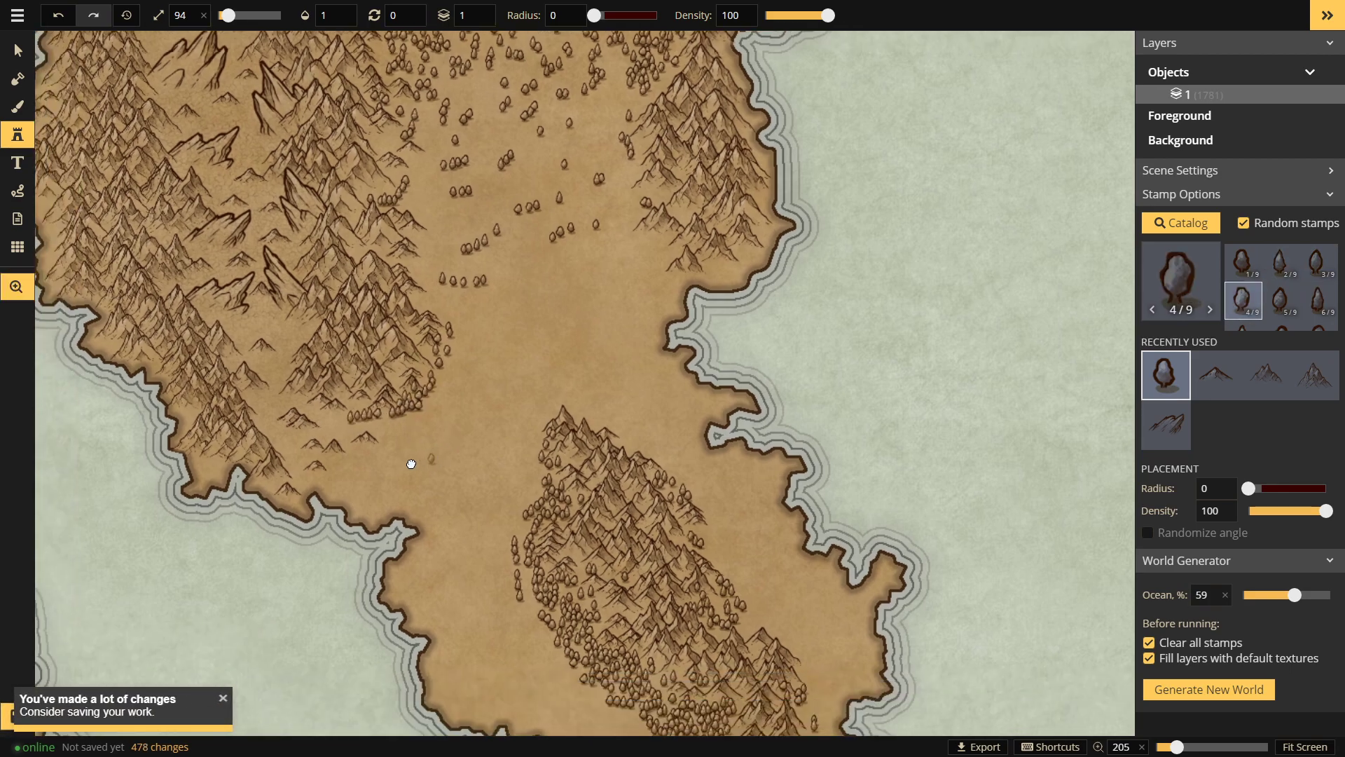
pyautogui.moveTo(332, 425); pyautogui.dragTo(370, 412)
pyautogui.moveTo(346, 400)
pyautogui.mouseDown()
pyautogui.moveTo(357, 387)
pyautogui.moveTo(393, 422)
pyautogui.moveTo(354, 431)
pyautogui.moveTo(438, 400)
pyautogui.mouseUp()
pyautogui.click(385, 413)
pyautogui.moveTo(382, 440)
pyautogui.mouseDown()
pyautogui.moveTo(418, 399)
pyautogui.moveTo(439, 416)
pyautogui.mouseUp()
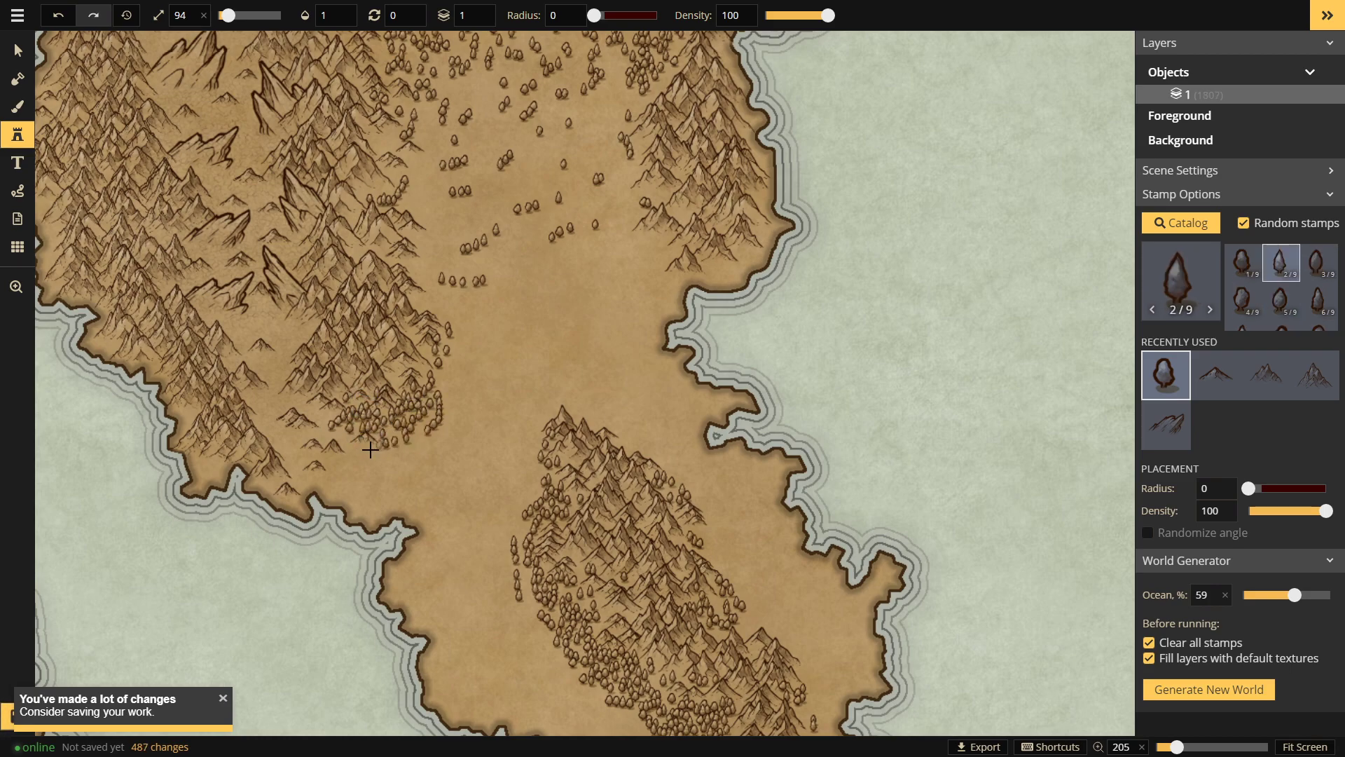
pyautogui.moveTo(363, 455); pyautogui.dragTo(410, 449)
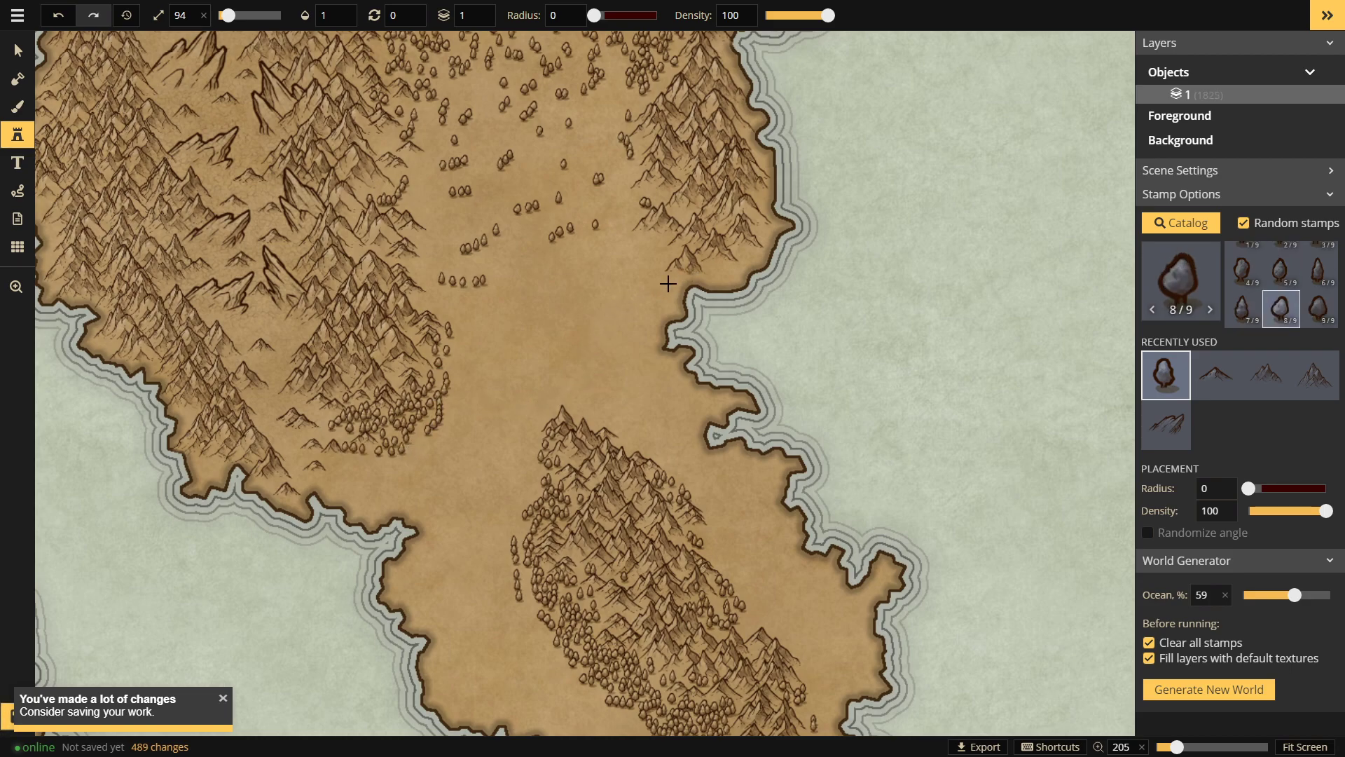
# Step: Place single trees and two short tree rows on the eastern mountain slope
pyautogui.click(689, 219)
pyautogui.click(679, 212)
pyautogui.click(657, 248)
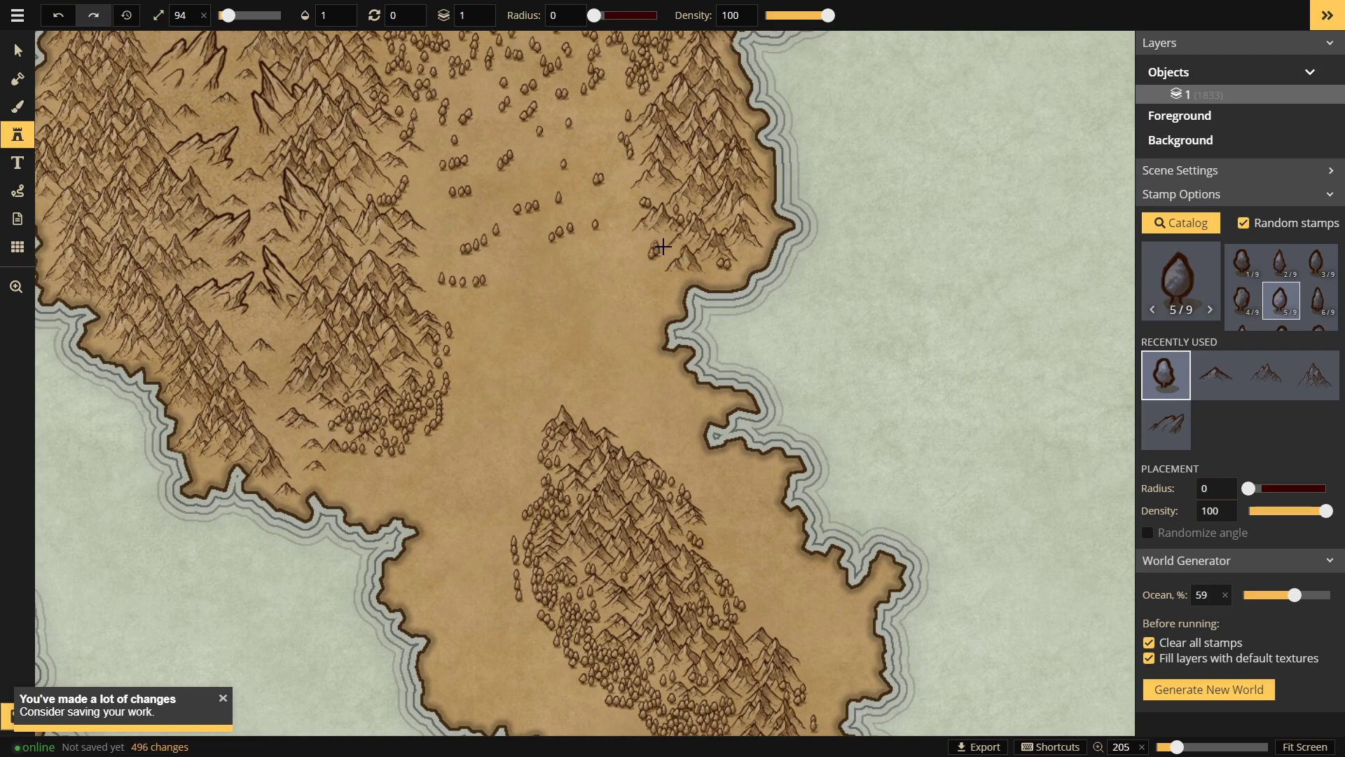
pyautogui.moveTo(664, 236); pyautogui.dragTo(646, 236)
pyautogui.moveTo(723, 275); pyautogui.dragTo(663, 282)
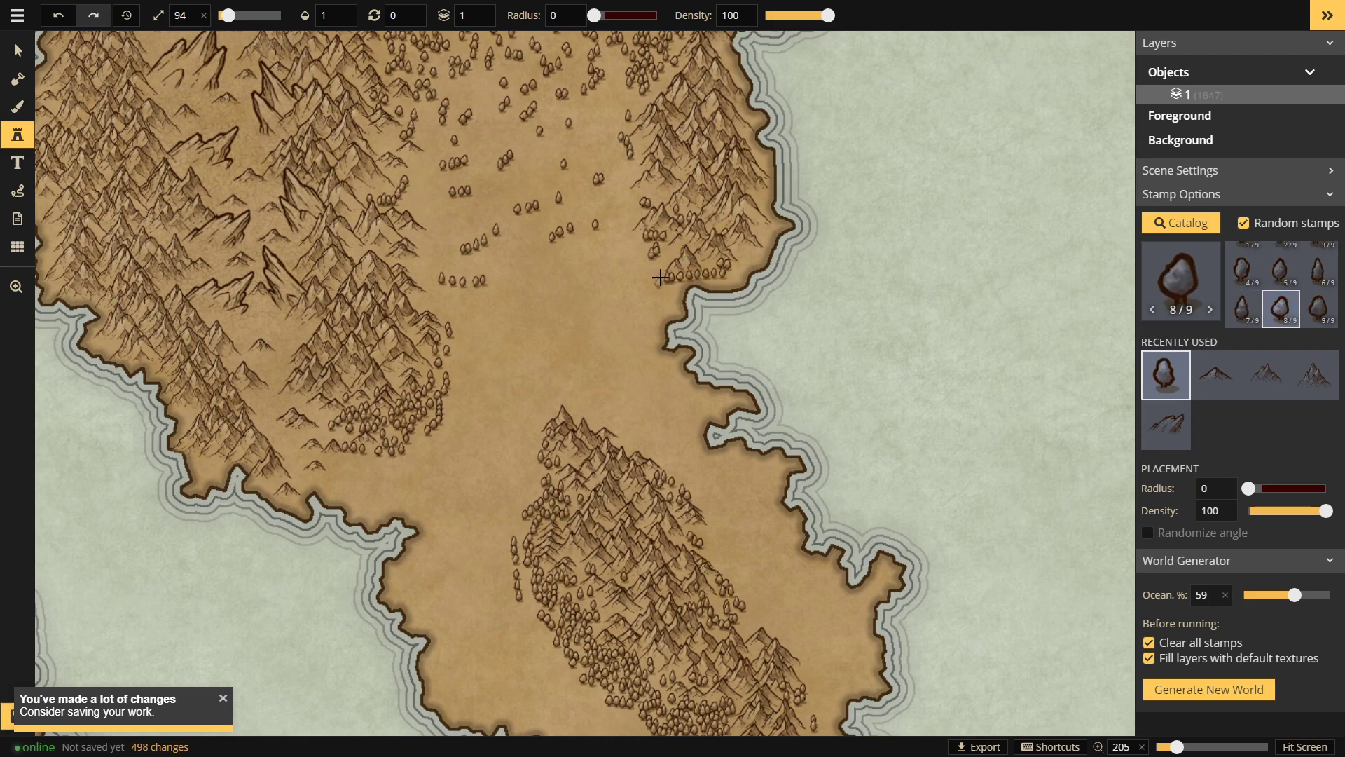
pyautogui.click(660, 279)
# Step: Scatter trees near the southern ridge and across the central plain by the mountain edge
pyautogui.moveTo(634, 367); pyautogui.dragTo(603, 534)
pyautogui.moveTo(582, 322)
pyautogui.mouseDown()
pyautogui.moveTo(601, 430)
pyautogui.moveTo(642, 463)
pyautogui.moveTo(597, 459)
pyautogui.moveTo(621, 467)
pyautogui.mouseUp()
pyautogui.moveTo(431, 331); pyautogui.dragTo(472, 289)
pyautogui.moveTo(481, 529); pyautogui.dragTo(485, 444)
pyautogui.moveTo(425, 293); pyautogui.dragTo(453, 302)
pyautogui.click(431, 267)
pyautogui.click(428, 280)
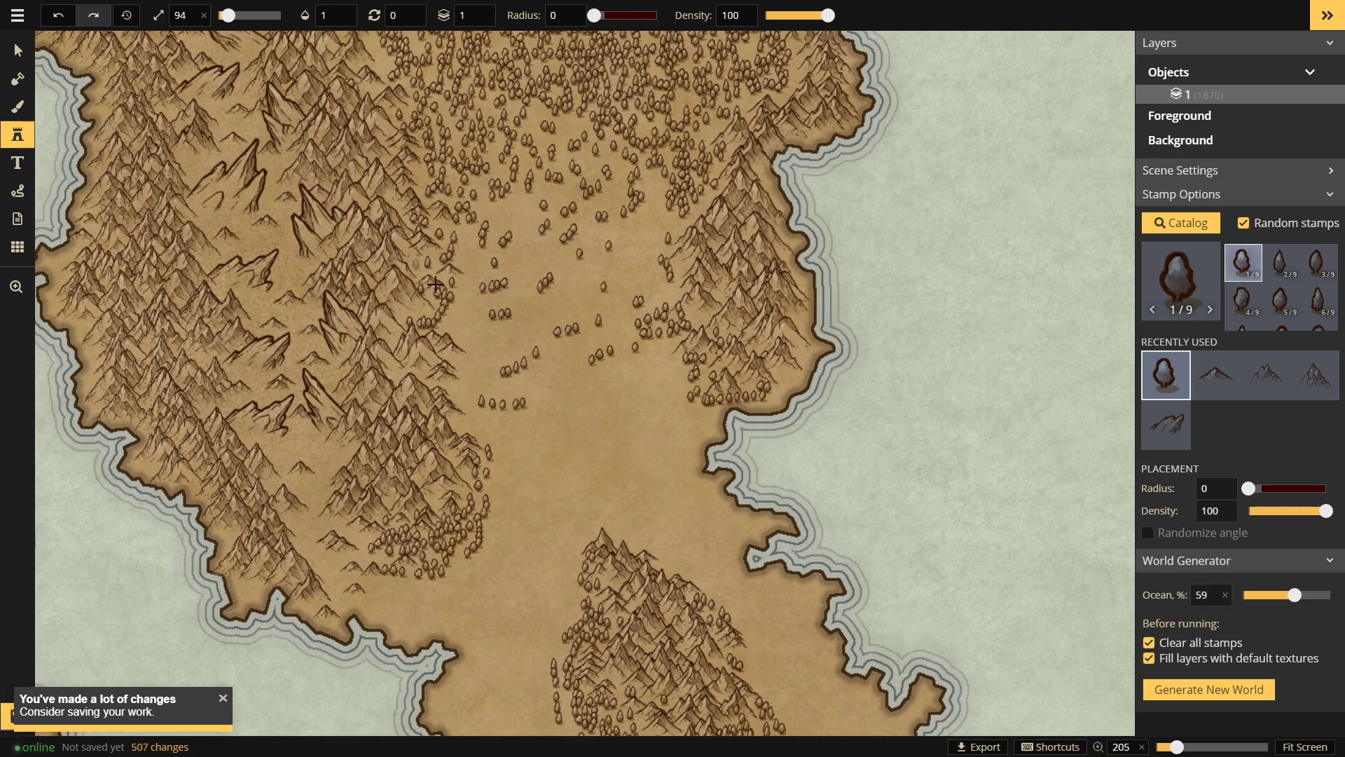
pyautogui.click(424, 254)
pyautogui.moveTo(420, 280); pyautogui.dragTo(502, 229)
# Step: Stamp clusters of trees on the plain just north of the southern ridge
pyautogui.moveTo(511, 382); pyautogui.dragTo(480, 195)
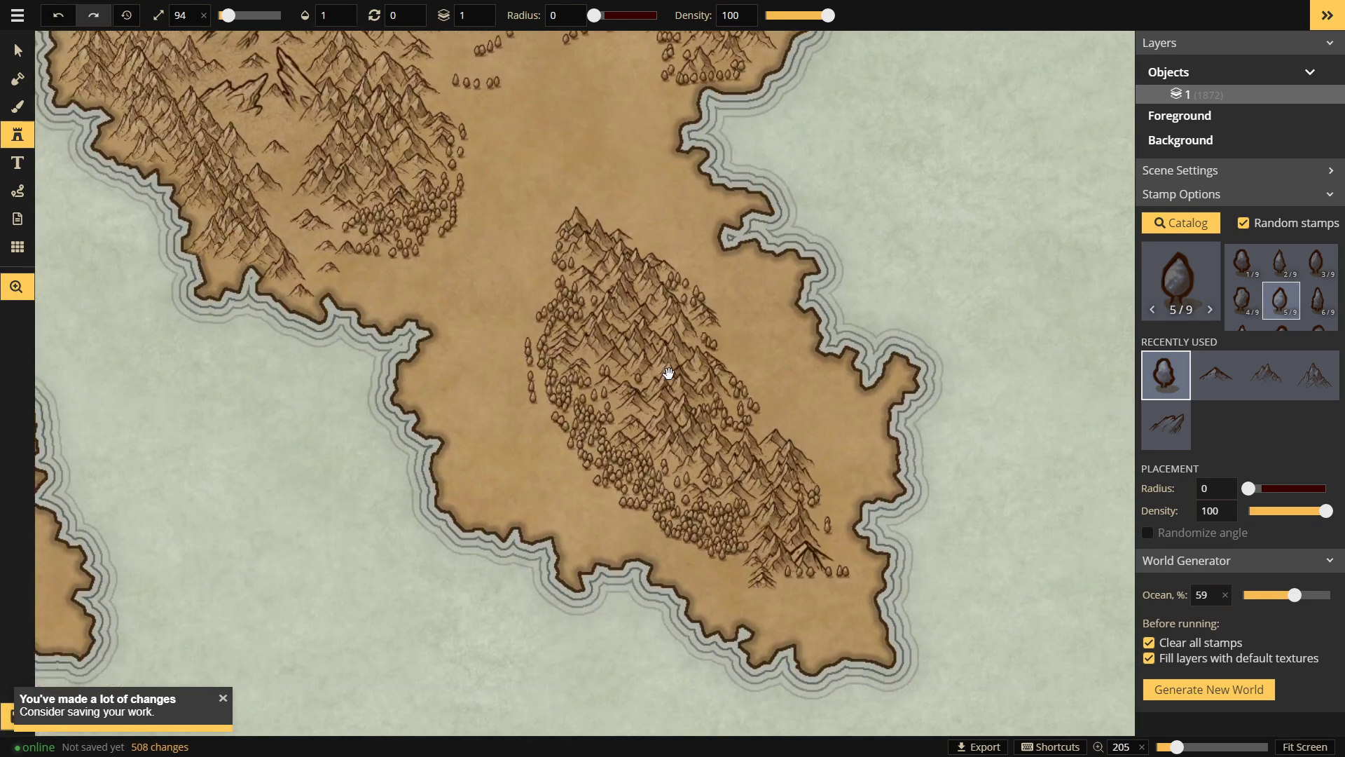
pyautogui.moveTo(655, 363); pyautogui.dragTo(689, 392)
pyautogui.moveTo(390, 301); pyautogui.dragTo(422, 299)
pyautogui.moveTo(491, 263); pyautogui.dragTo(477, 286)
pyautogui.moveTo(415, 330)
pyautogui.mouseDown()
pyautogui.moveTo(468, 300)
pyautogui.moveTo(505, 307)
pyautogui.mouseUp()
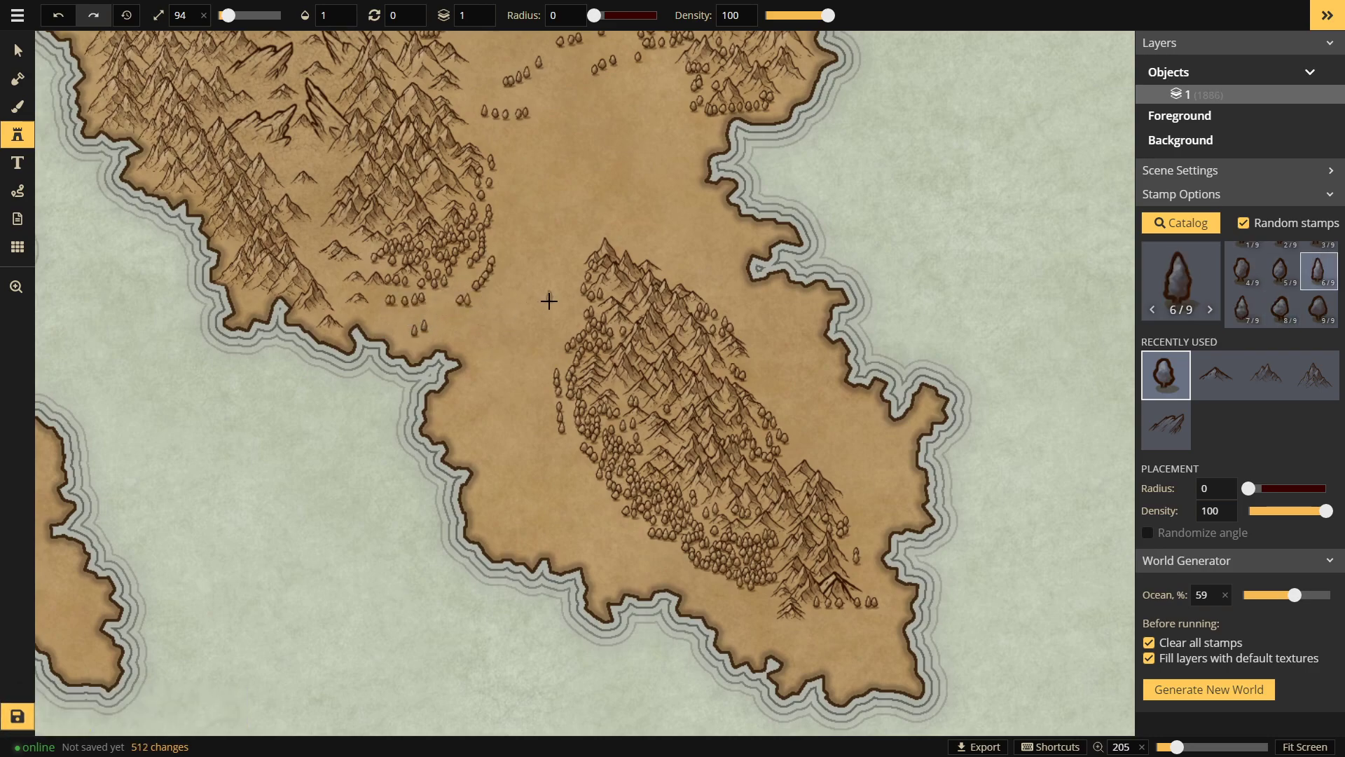
# Step: Ring the southern ridge with trees along its upper edge, southern flank and western slopes
pyautogui.click(666, 271)
pyautogui.moveTo(617, 240); pyautogui.dragTo(679, 252)
pyautogui.moveTo(720, 295)
pyautogui.mouseDown()
pyautogui.moveTo(778, 340)
pyautogui.moveTo(805, 430)
pyautogui.moveTo(862, 490)
pyautogui.moveTo(868, 569)
pyautogui.mouseUp()
pyautogui.moveTo(745, 600)
pyautogui.mouseDown()
pyautogui.moveTo(832, 624)
pyautogui.moveTo(819, 633)
pyautogui.moveTo(873, 604)
pyautogui.moveTo(836, 639)
pyautogui.mouseUp()
pyautogui.moveTo(683, 581); pyautogui.dragTo(617, 540)
pyautogui.moveTo(572, 480); pyautogui.dragTo(630, 530)
pyautogui.moveTo(548, 456); pyautogui.dragTo(576, 466)
# Step: Paint tree rows under the northern mountains and between the ranges, undoing the last two
pyautogui.click(532, 292)
pyautogui.moveTo(446, 314)
pyautogui.mouseDown()
pyautogui.moveTo(417, 321)
pyautogui.moveTo(368, 291)
pyautogui.moveTo(368, 246)
pyautogui.moveTo(348, 262)
pyautogui.mouseUp()
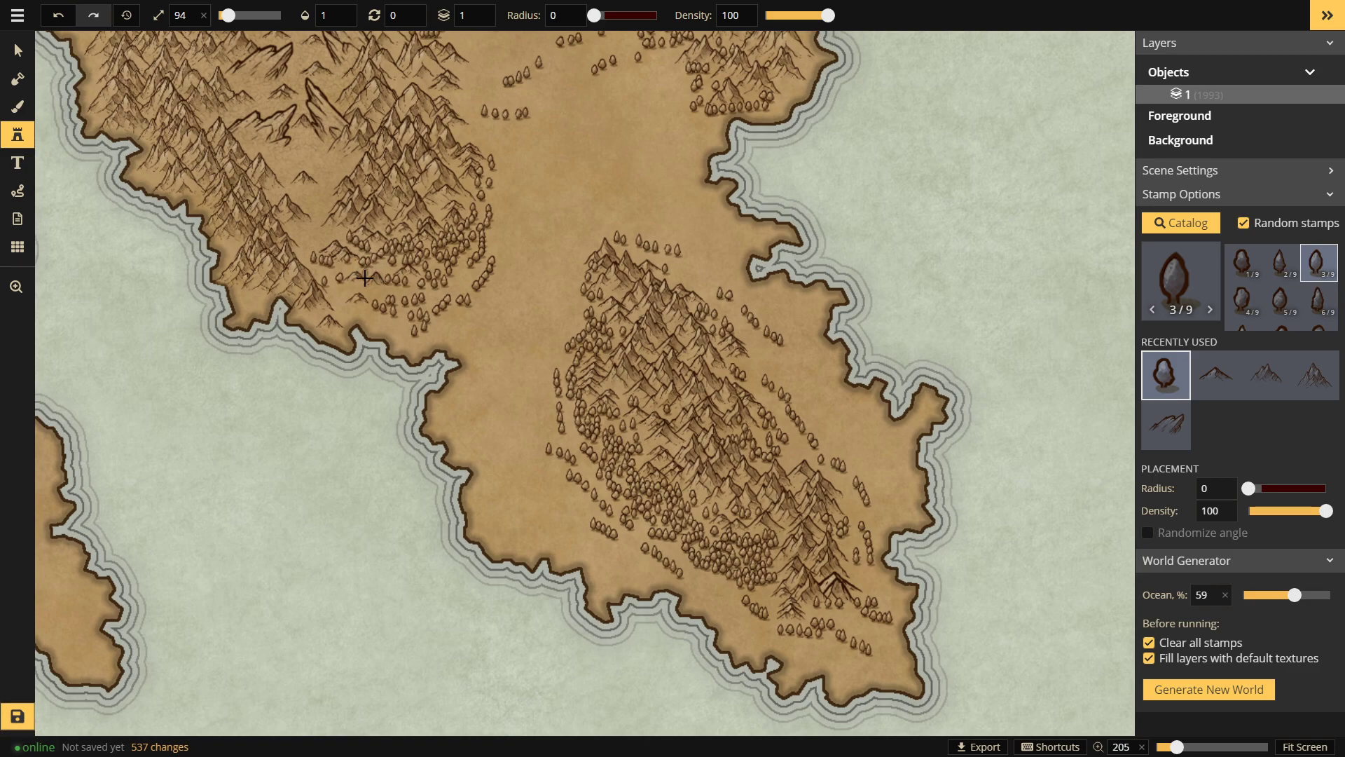
pyautogui.moveTo(510, 313)
pyautogui.mouseDown()
pyautogui.moveTo(523, 299)
pyautogui.moveTo(501, 287)
pyautogui.moveTo(565, 274)
pyautogui.moveTo(550, 283)
pyautogui.moveTo(586, 297)
pyautogui.moveTo(537, 309)
pyautogui.moveTo(508, 298)
pyautogui.mouseUp()
pyautogui.moveTo(444, 342)
pyautogui.mouseDown()
pyautogui.moveTo(471, 324)
pyautogui.moveTo(460, 363)
pyautogui.mouseUp()
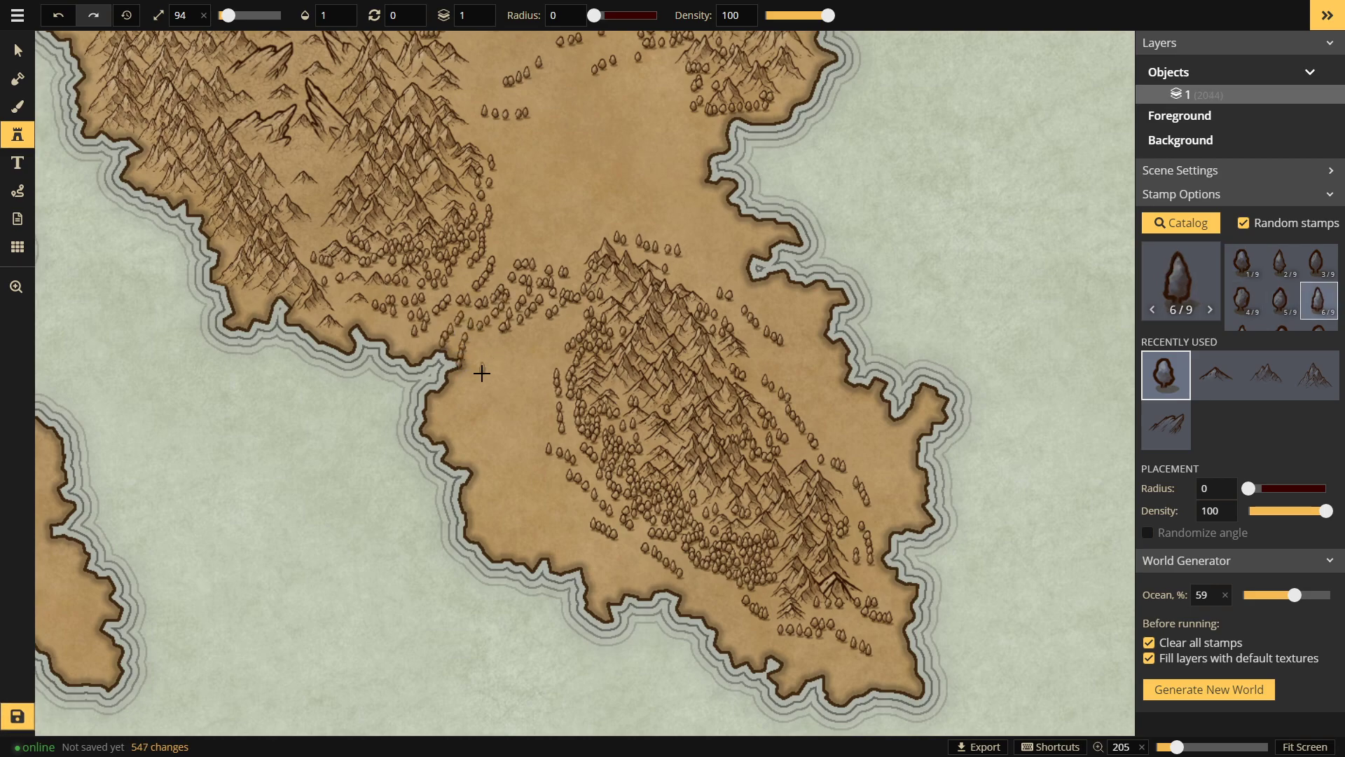
pyautogui.hotkey('ctrl', 'z')
pyautogui.hotkey('ctrl', 'z')
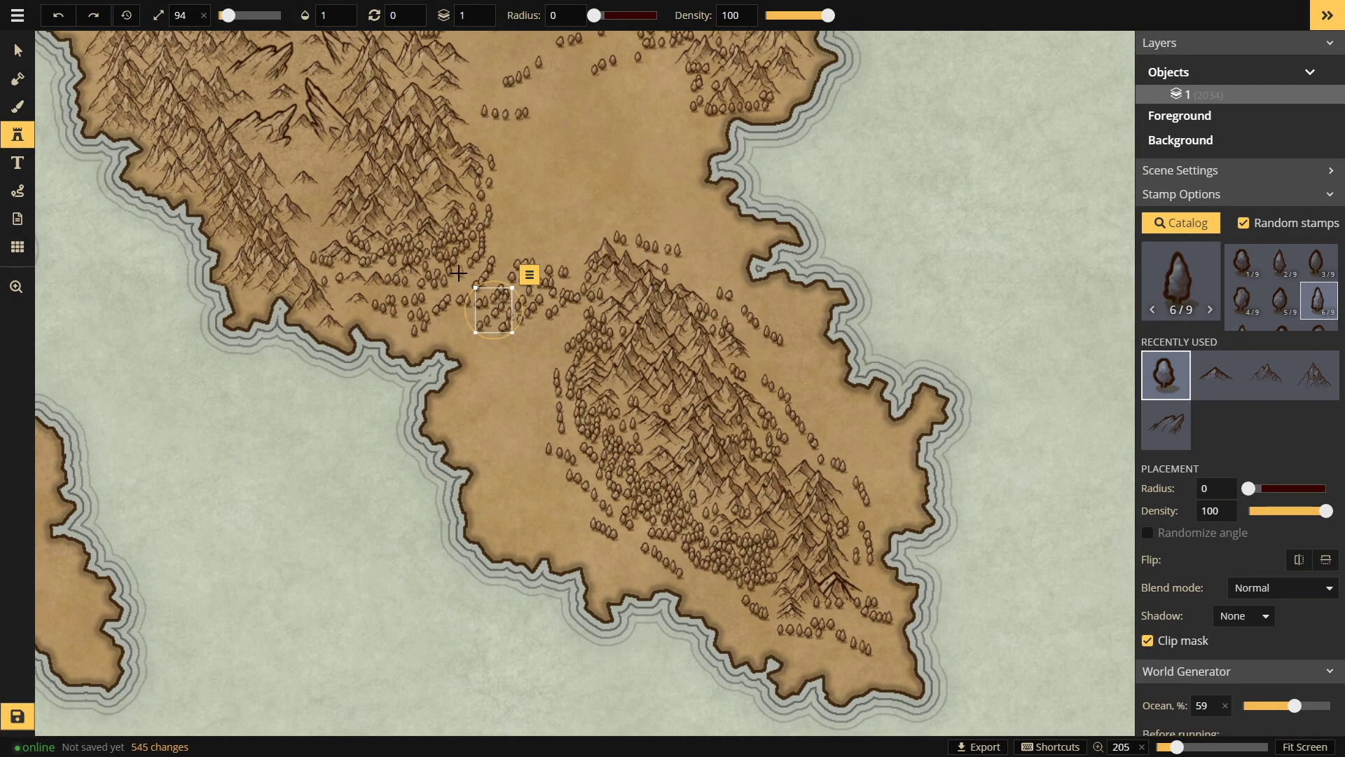
# Step: Restamp and fill trees across the gap linking the two mountain ranges
pyautogui.click(459, 271)
pyautogui.click(460, 282)
pyautogui.moveTo(539, 325)
pyautogui.mouseDown()
pyautogui.moveTo(580, 328)
pyautogui.moveTo(553, 347)
pyautogui.moveTo(562, 368)
pyautogui.mouseUp()
pyautogui.click(533, 357)
pyautogui.click(463, 326)
pyautogui.moveTo(455, 323)
pyautogui.mouseDown()
pyautogui.moveTo(442, 322)
pyautogui.moveTo(531, 363)
pyautogui.moveTo(529, 376)
pyautogui.moveTo(471, 330)
pyautogui.mouseUp()
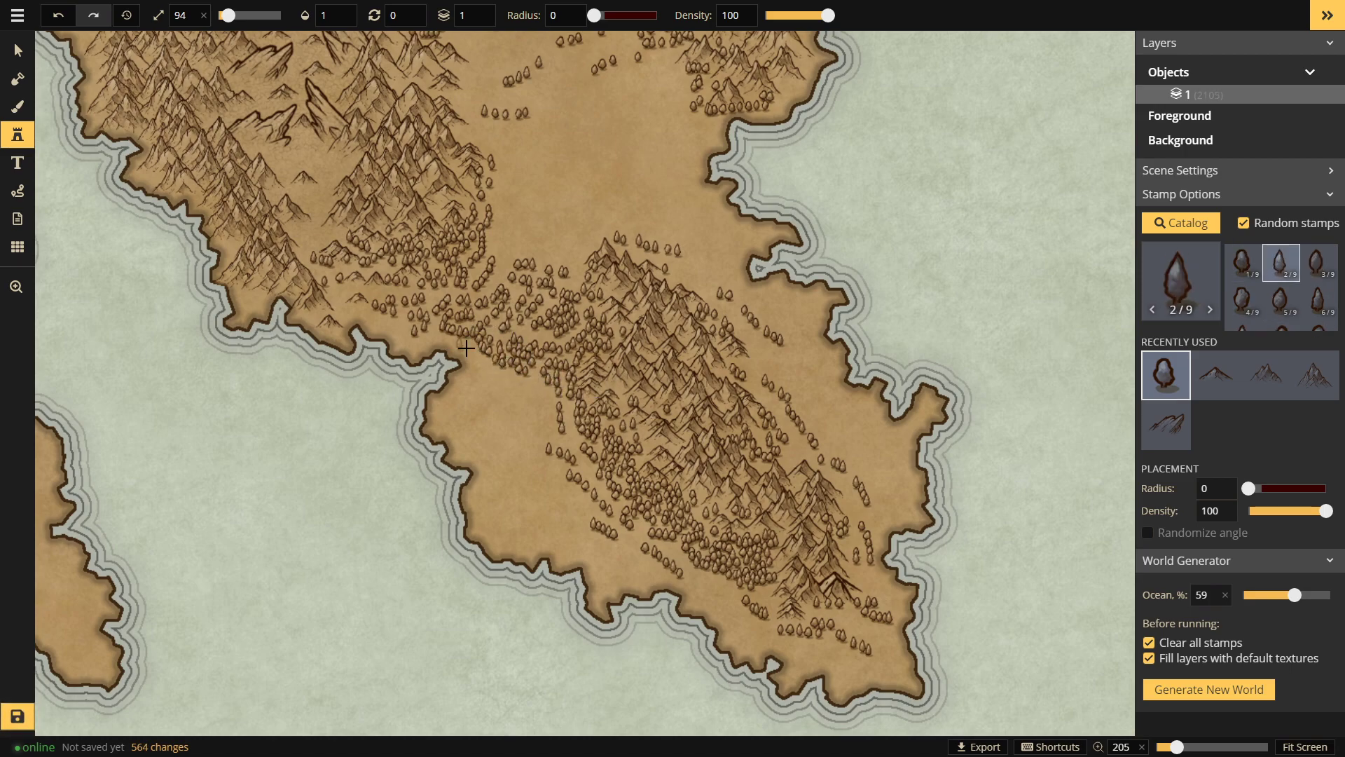
pyautogui.moveTo(503, 383)
pyautogui.mouseDown()
pyautogui.moveTo(531, 378)
pyautogui.moveTo(547, 405)
pyautogui.moveTo(502, 381)
pyautogui.moveTo(515, 389)
pyautogui.mouseUp()
pyautogui.moveTo(481, 386)
pyautogui.mouseDown()
pyautogui.moveTo(535, 425)
pyautogui.moveTo(529, 443)
pyautogui.moveTo(508, 438)
pyautogui.moveTo(549, 448)
pyautogui.moveTo(537, 480)
pyautogui.mouseUp()
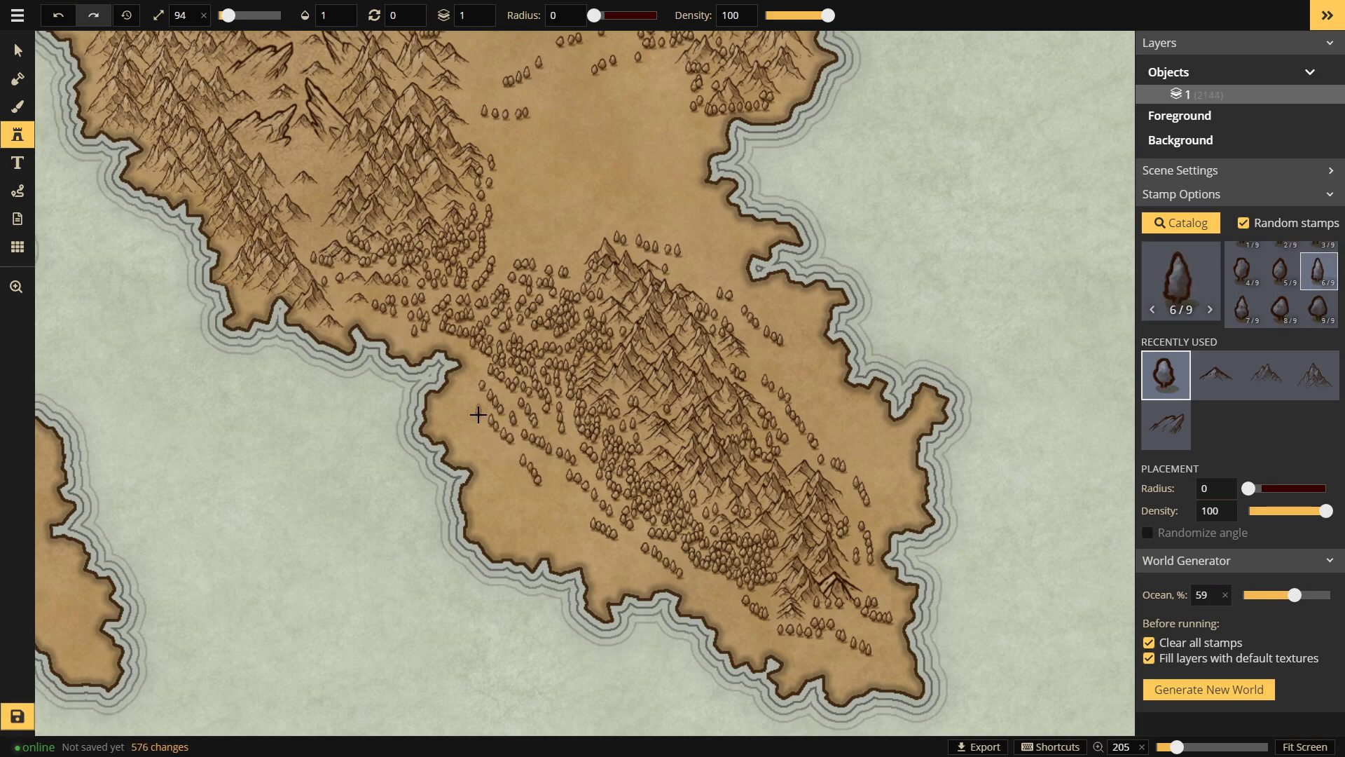
pyautogui.moveTo(473, 405); pyautogui.dragTo(487, 460)
# Step: Paint short tree strokes on the plain and into the lower northern valley
pyautogui.moveTo(504, 483)
pyautogui.mouseDown()
pyautogui.moveTo(534, 519)
pyautogui.moveTo(567, 531)
pyautogui.moveTo(584, 506)
pyautogui.mouseUp()
pyautogui.press('space')
pyautogui.moveTo(669, 241); pyautogui.dragTo(780, 405)
pyautogui.moveTo(763, 327)
pyautogui.mouseDown()
pyautogui.moveTo(682, 393)
pyautogui.moveTo(656, 395)
pyautogui.mouseUp()
pyautogui.press('space')
pyautogui.moveTo(669, 443)
pyautogui.mouseDown()
pyautogui.moveTo(712, 486)
pyautogui.moveTo(687, 417)
pyautogui.mouseUp()
pyautogui.moveTo(604, 418)
pyautogui.mouseDown()
pyautogui.moveTo(617, 412)
pyautogui.moveTo(618, 448)
pyautogui.mouseUp()
pyautogui.moveTo(541, 415); pyautogui.dragTo(554, 416)
pyautogui.moveTo(551, 471)
pyautogui.mouseDown()
pyautogui.moveTo(579, 485)
pyautogui.moveTo(585, 519)
pyautogui.mouseUp()
pyautogui.press('space')
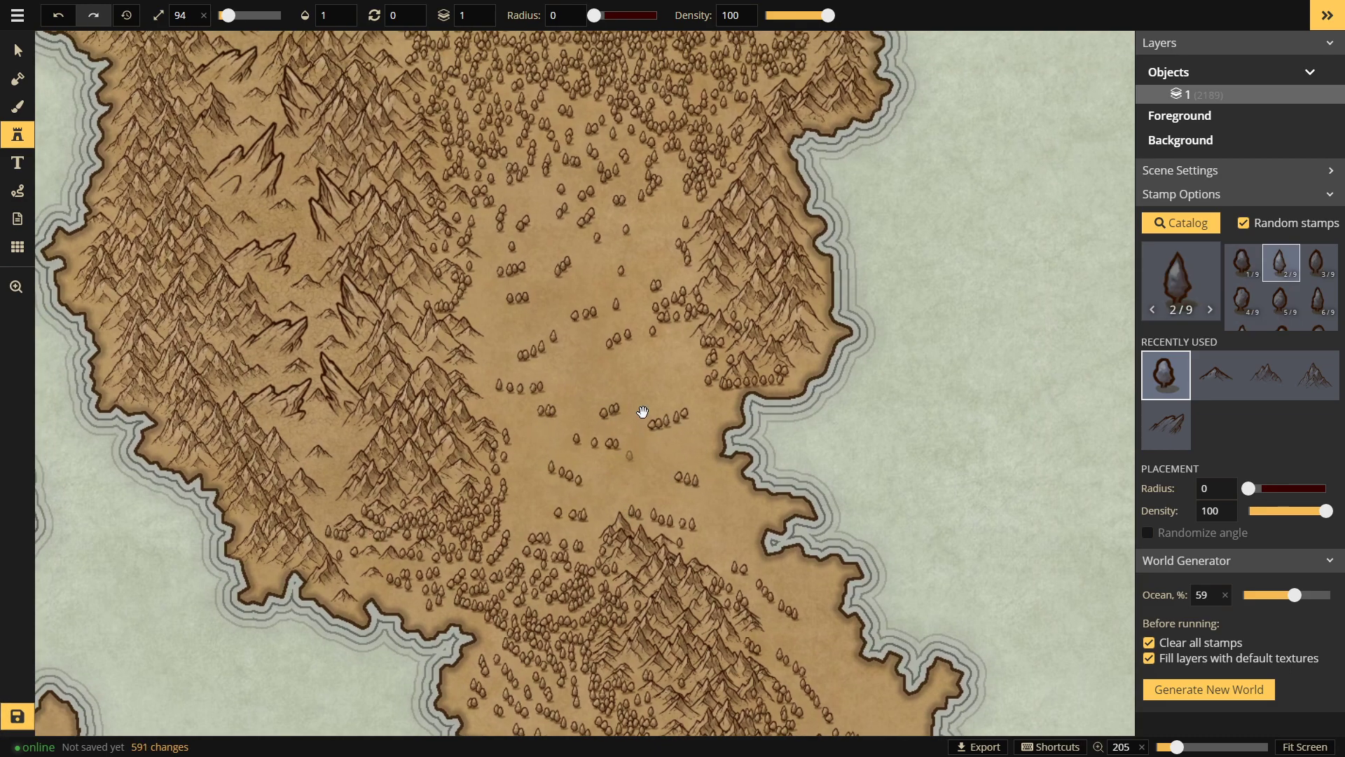
pyautogui.moveTo(640, 415); pyautogui.dragTo(613, 482)
pyautogui.moveTo(603, 449); pyautogui.dragTo(649, 444)
pyautogui.press('space')
pyautogui.moveTo(580, 418)
pyautogui.mouseDown()
pyautogui.moveTo(587, 388)
pyautogui.moveTo(574, 441)
pyautogui.mouseUp()
pyautogui.press('space')
# Step: Fill the northern valley up to its head with dense tree strokes
pyautogui.moveTo(489, 392); pyautogui.dragTo(519, 393)
pyautogui.press('space')
pyautogui.moveTo(600, 345)
pyautogui.mouseDown()
pyautogui.moveTo(556, 394)
pyautogui.moveTo(630, 352)
pyautogui.moveTo(627, 329)
pyautogui.mouseUp()
pyautogui.press('space')
pyautogui.press('space')
pyautogui.moveTo(561, 387); pyautogui.dragTo(559, 394)
pyautogui.press('space')
pyautogui.moveTo(559, 393); pyautogui.dragTo(549, 409)
pyautogui.press('space')
pyautogui.moveTo(509, 359); pyautogui.dragTo(491, 388)
pyautogui.press('space')
pyautogui.moveTo(506, 441); pyautogui.dragTo(527, 443)
# Step: Undo one tree stroke, then add trees along the valley edge and lower slopes
pyautogui.press('space')
pyautogui.moveTo(592, 361); pyautogui.dragTo(600, 219)
pyautogui.moveTo(690, 540); pyautogui.dragTo(597, 341)
pyautogui.moveTo(489, 274); pyautogui.dragTo(567, 247)
pyautogui.moveTo(537, 289); pyautogui.dragTo(552, 295)
pyautogui.moveTo(590, 288); pyautogui.dragTo(628, 322)
pyautogui.press('space')
pyautogui.moveTo(698, 387); pyautogui.dragTo(677, 374)
pyautogui.hotkey('ctrl', 'z')
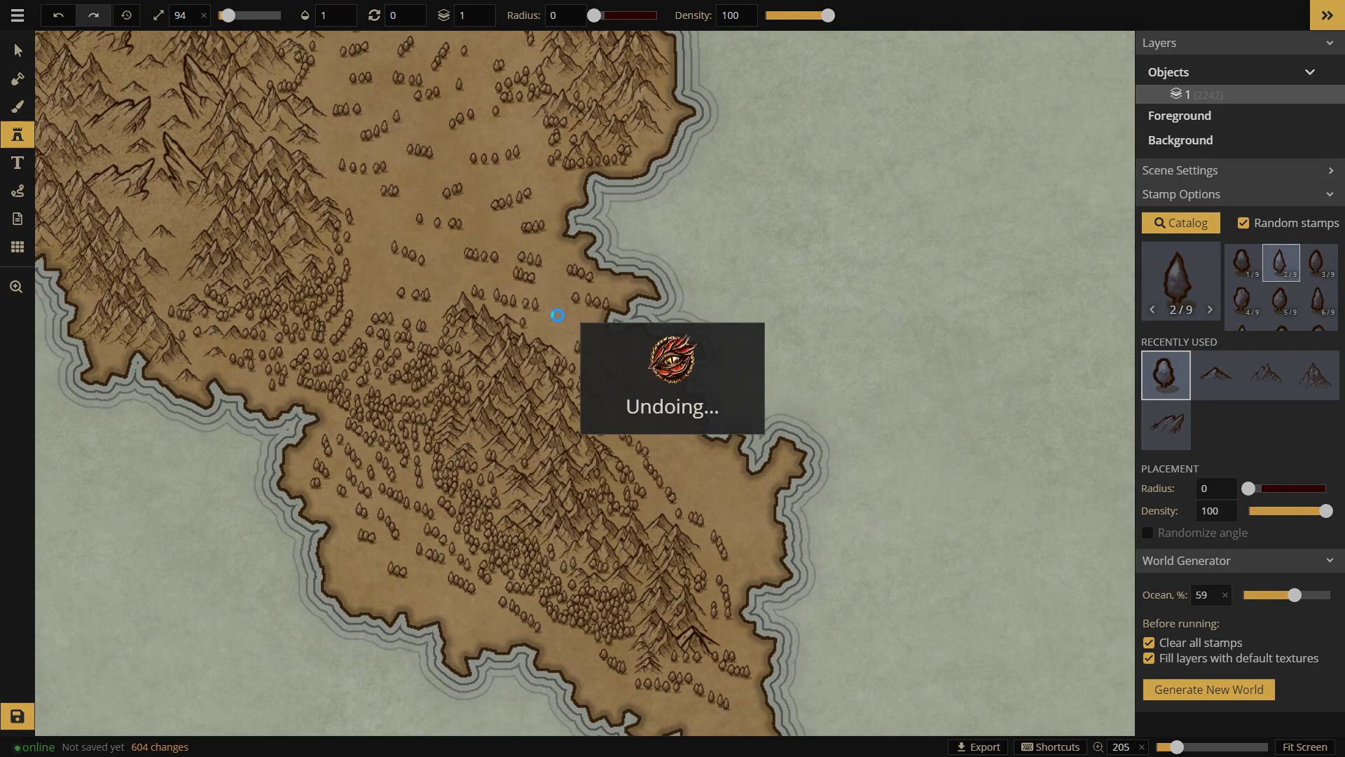
pyautogui.moveTo(553, 298)
pyautogui.mouseDown()
pyautogui.moveTo(597, 317)
pyautogui.moveTo(546, 321)
pyautogui.moveTo(657, 359)
pyautogui.moveTo(648, 384)
pyautogui.moveTo(599, 314)
pyautogui.moveTo(615, 355)
pyautogui.moveTo(595, 362)
pyautogui.moveTo(628, 355)
pyautogui.mouseUp()
pyautogui.press('space')
pyautogui.click(615, 323)
pyautogui.press('space')
pyautogui.moveTo(639, 400); pyautogui.dragTo(605, 359)
pyautogui.moveTo(602, 352)
pyautogui.mouseDown()
pyautogui.moveTo(621, 387)
pyautogui.moveTo(619, 349)
pyautogui.moveTo(634, 394)
pyautogui.moveTo(665, 390)
pyautogui.mouseUp()
pyautogui.press('space')
pyautogui.press('space')
pyautogui.moveTo(622, 435)
pyautogui.mouseDown()
pyautogui.moveTo(628, 393)
pyautogui.moveTo(655, 414)
pyautogui.moveTo(591, 396)
pyautogui.moveTo(593, 384)
pyautogui.mouseUp()
pyautogui.press('space')
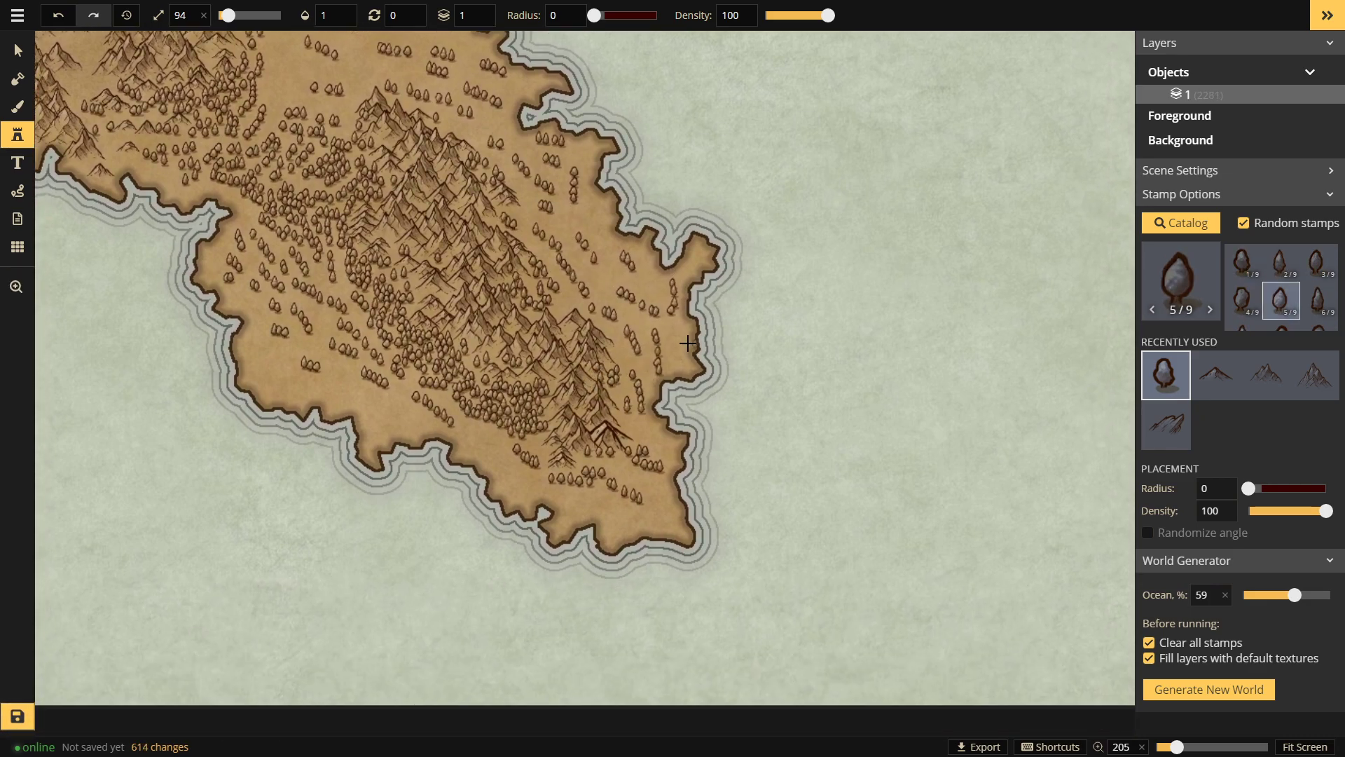
pyautogui.moveTo(675, 322); pyautogui.dragTo(676, 337)
pyautogui.press('space')
pyautogui.moveTo(546, 398); pyautogui.dragTo(582, 330)
pyautogui.moveTo(662, 402); pyautogui.dragTo(679, 398)
pyautogui.moveTo(680, 352); pyautogui.dragTo(675, 387)
pyautogui.press('space')
# Step: Pan across the southern ridge and back to frame the northern forest
pyautogui.moveTo(548, 372); pyautogui.dragTo(663, 476)
pyautogui.moveTo(367, 91)
pyautogui.mouseDown()
pyautogui.moveTo(503, 390)
pyautogui.moveTo(555, 572)
pyautogui.moveTo(427, 283)
pyautogui.mouseUp()
pyautogui.moveTo(627, 351); pyautogui.dragTo(422, 216)
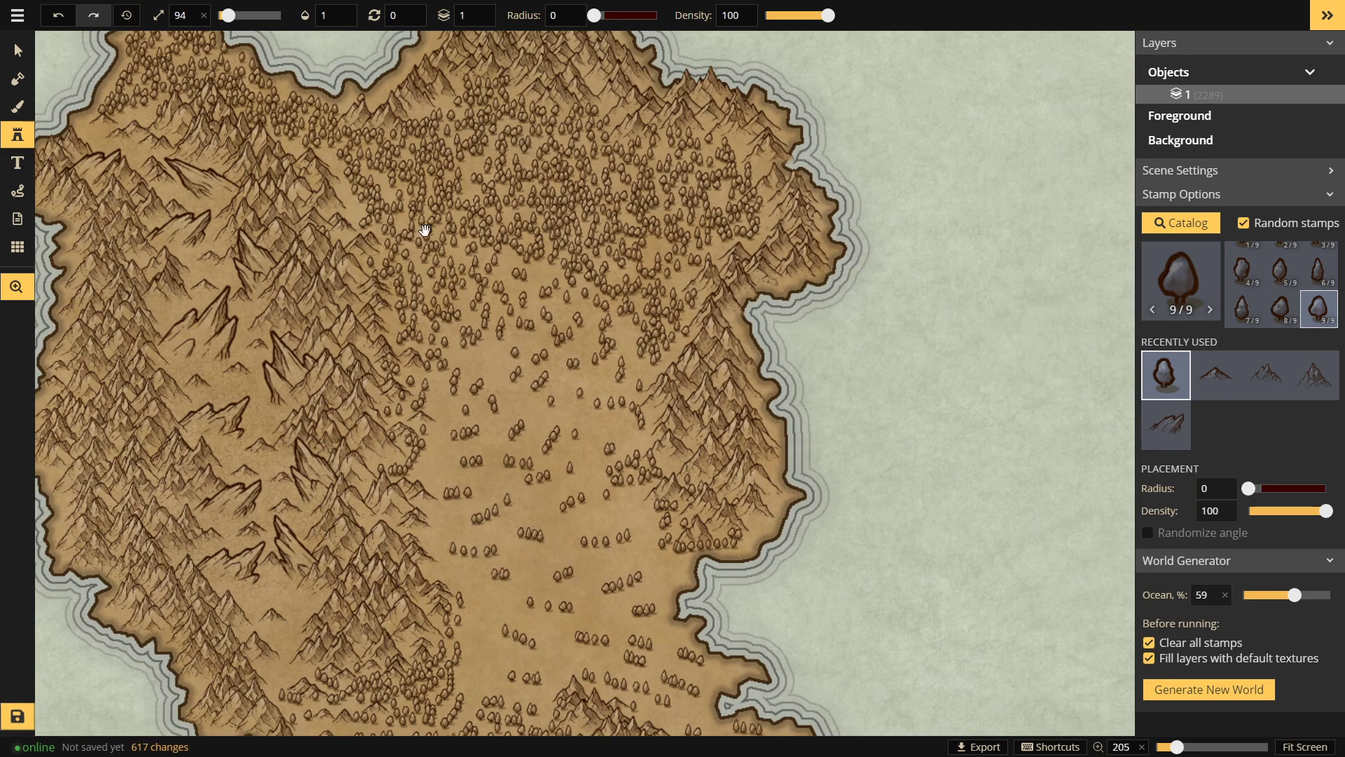
pyautogui.moveTo(665, 157); pyautogui.dragTo(735, 209)
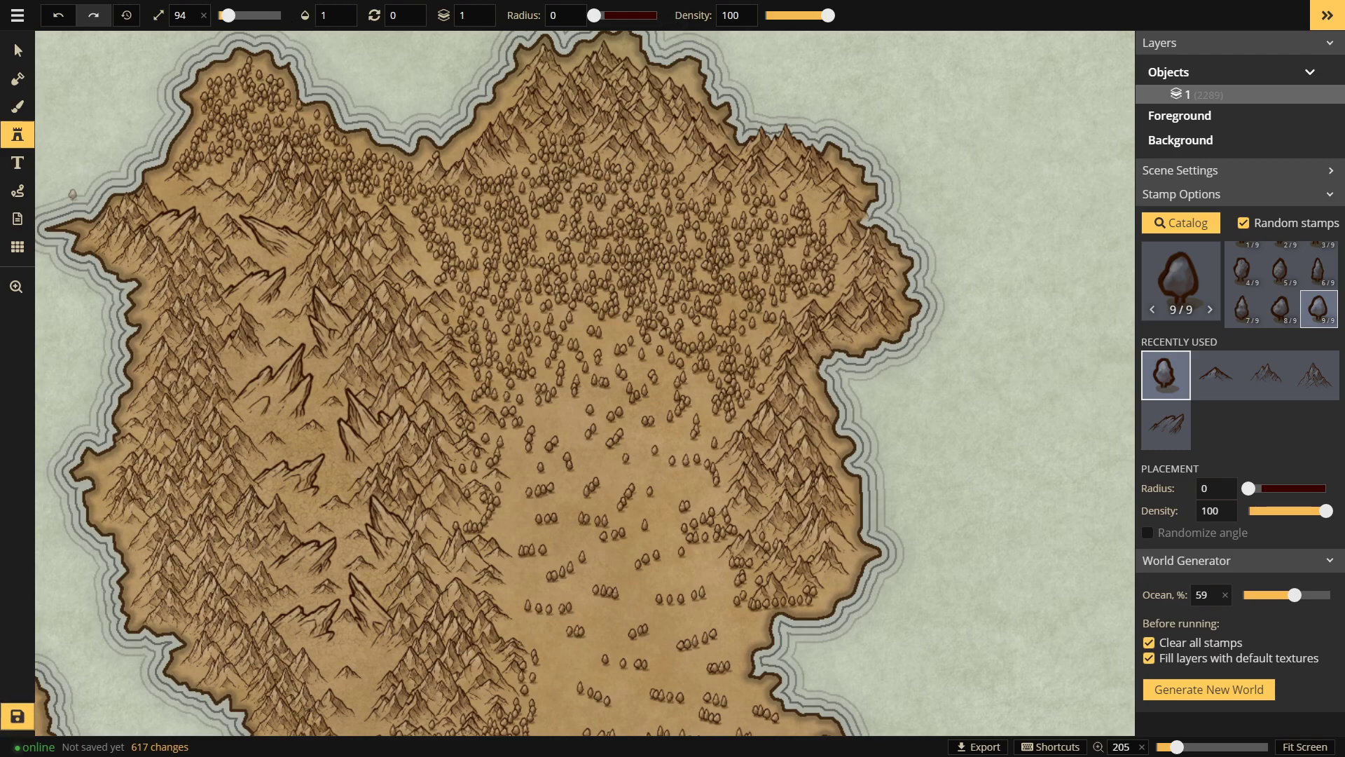
pyautogui.press('space')
pyautogui.moveTo(803, 355); pyautogui.dragTo(769, 340)
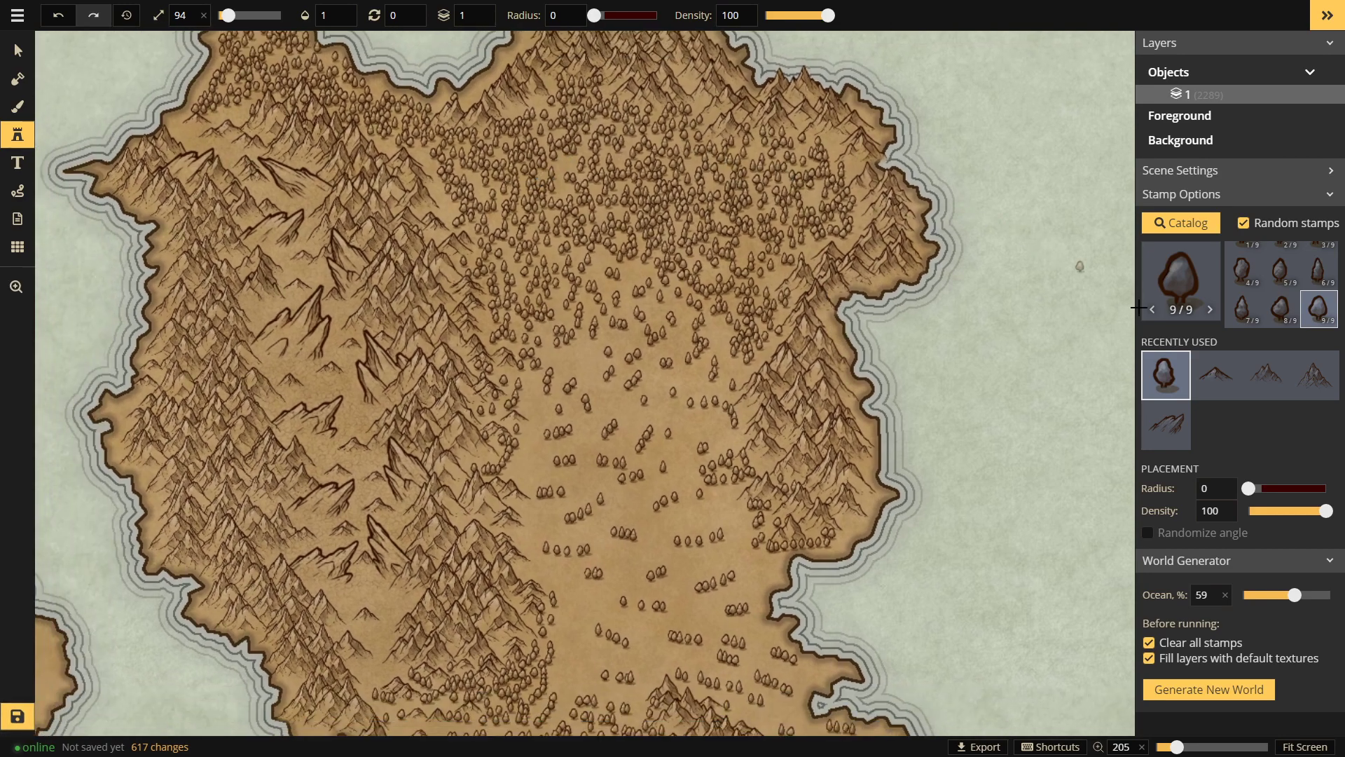
# Step: Place the heraldic eagle stamp at size 173 in the bottom-right ocean corner
pyautogui.click(1181, 284)
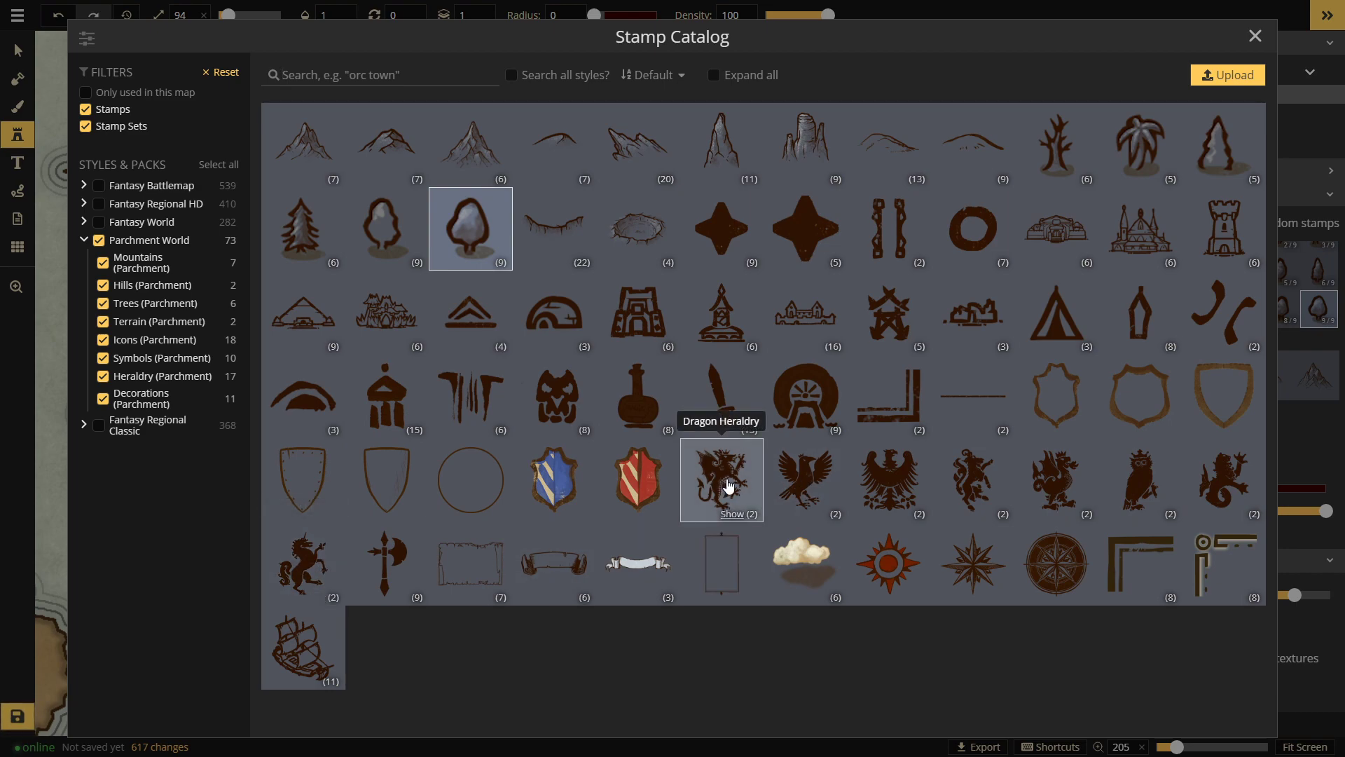
pyautogui.click(892, 484)
pyautogui.moveTo(917, 436); pyautogui.dragTo(753, 32)
pyautogui.moveTo(844, 401); pyautogui.dragTo(394, 308)
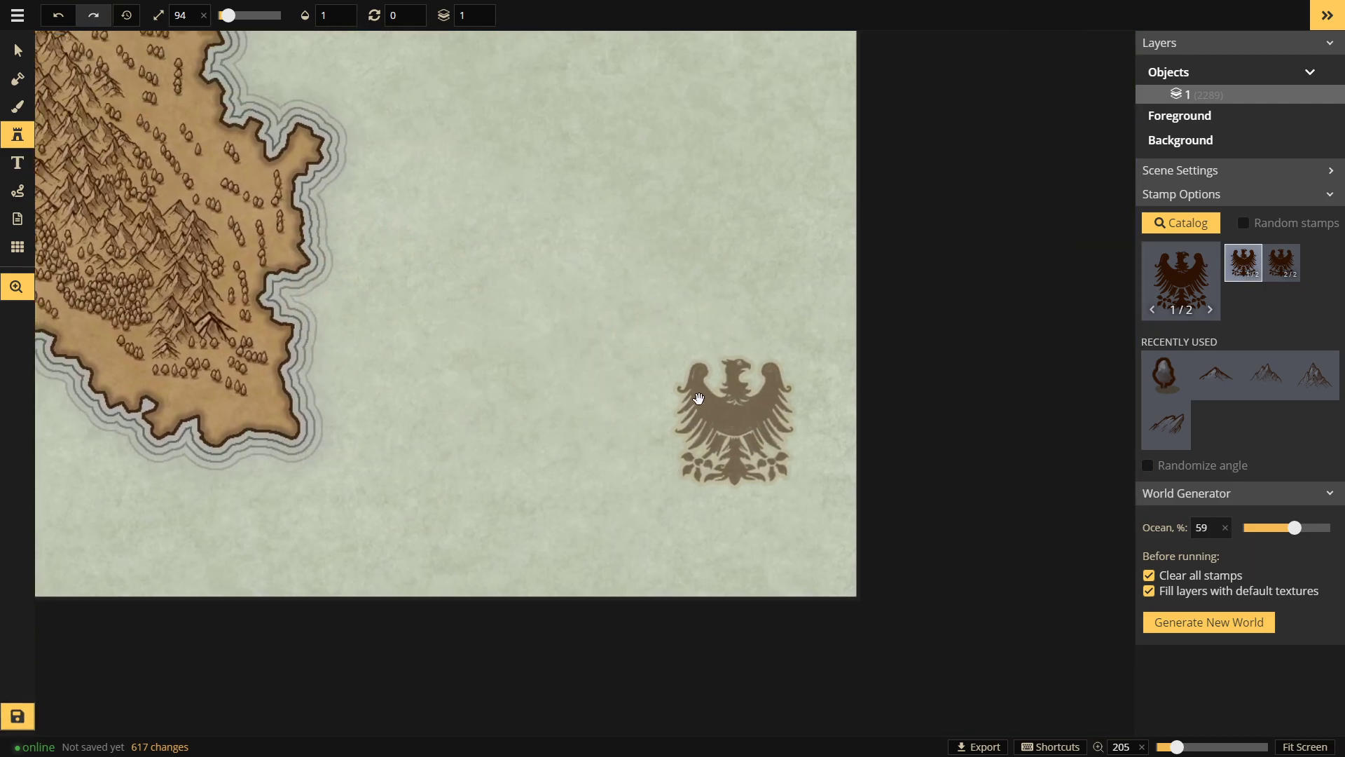
pyautogui.moveTo(226, 16); pyautogui.dragTo(239, 15)
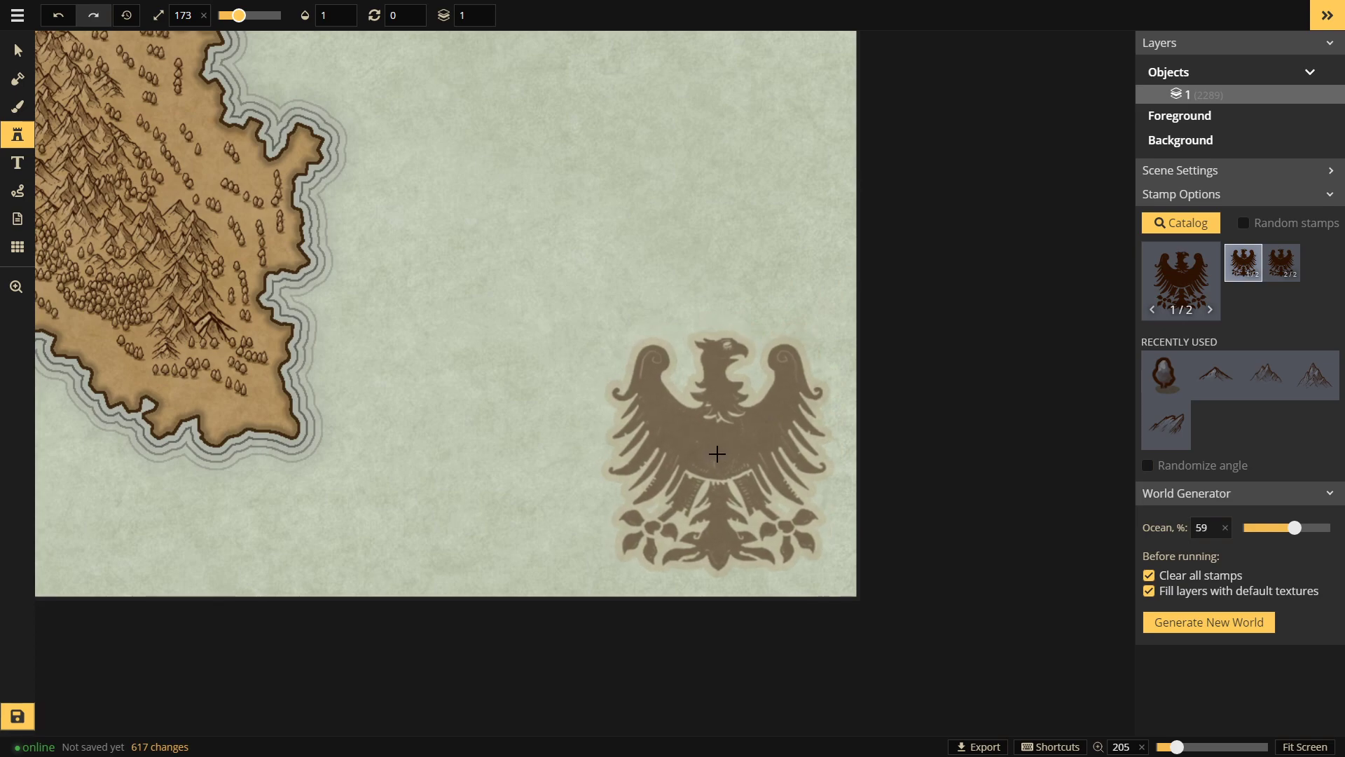
pyautogui.click(717, 454)
# Step: Zoom out to view the whole map and reopen the Stamp Catalog
pyautogui.moveTo(382, 255); pyautogui.dragTo(831, 381)
pyautogui.scroll(-1, 811, 331)
pyautogui.scroll(1, 813, 331)
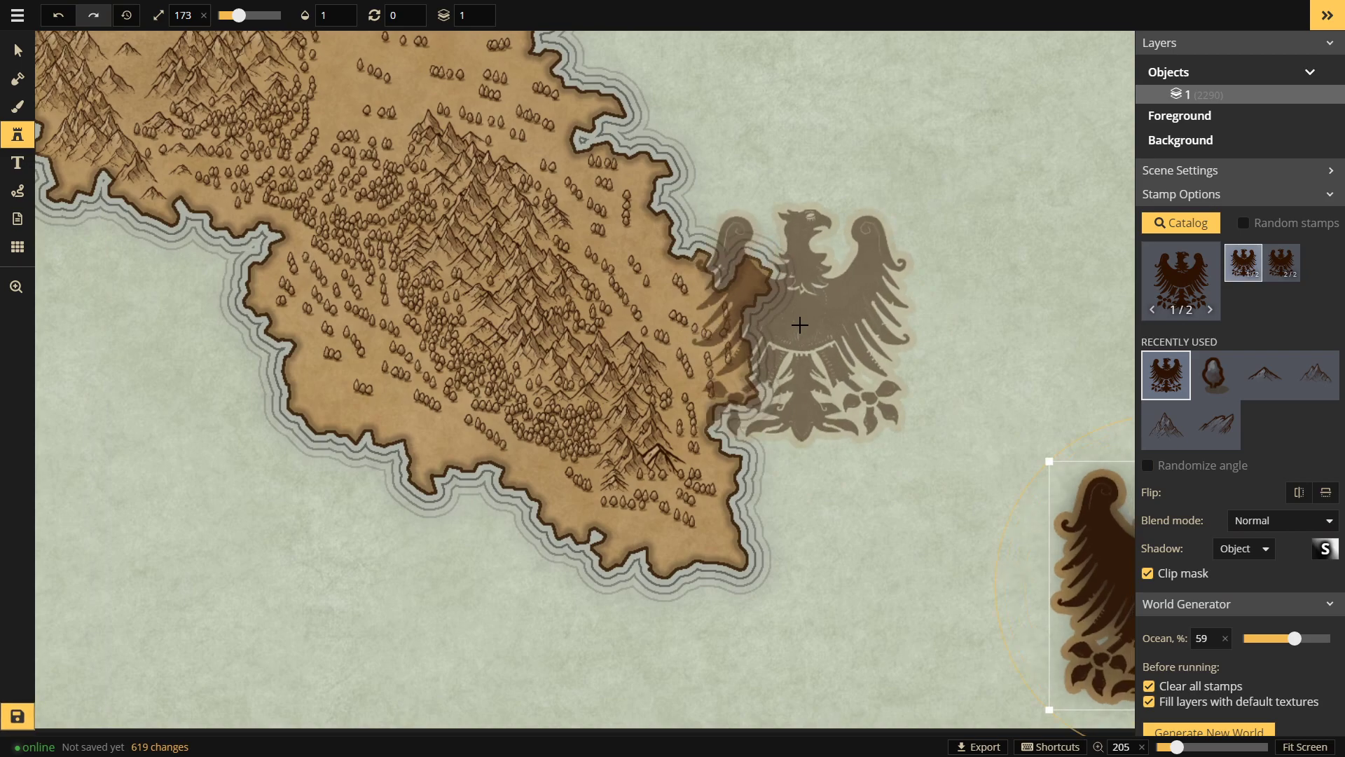
pyautogui.scroll(-6, 799, 324)
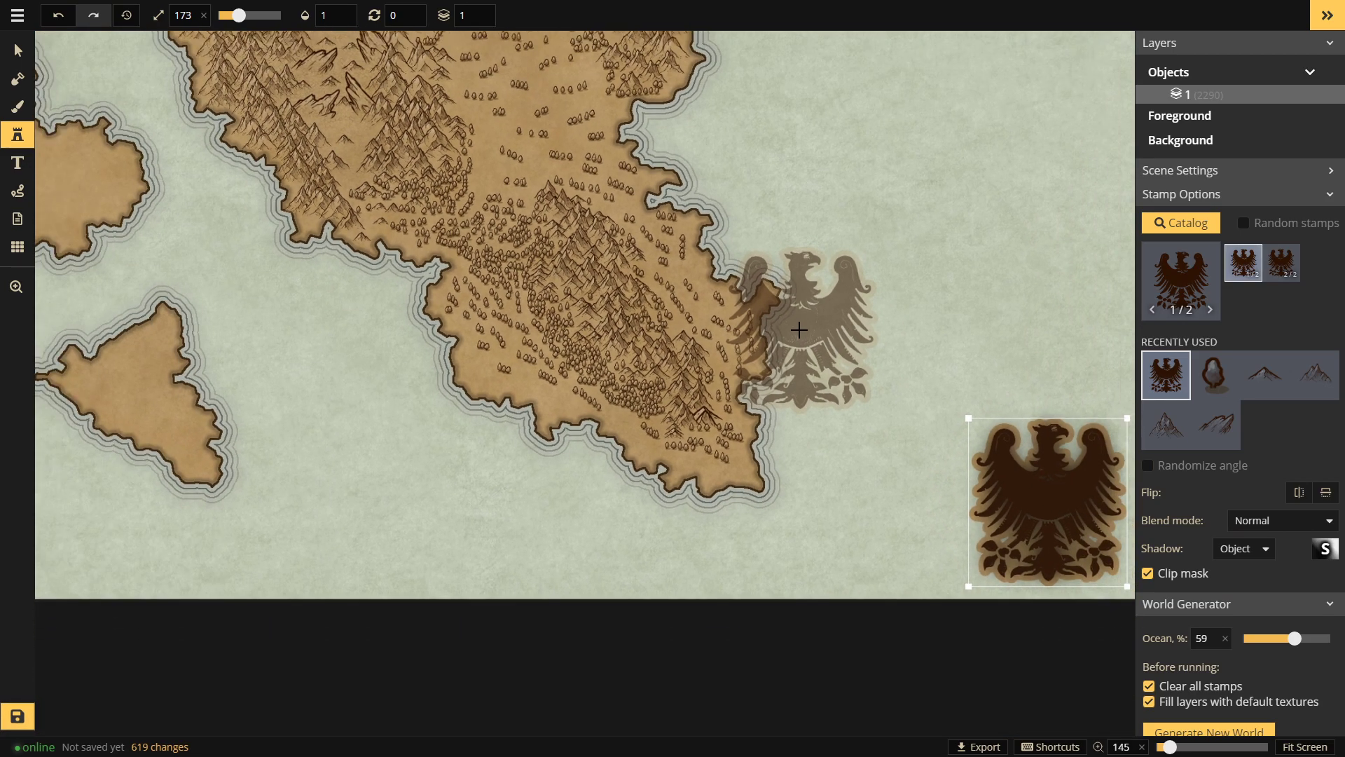
pyautogui.scroll(-4, 799, 329)
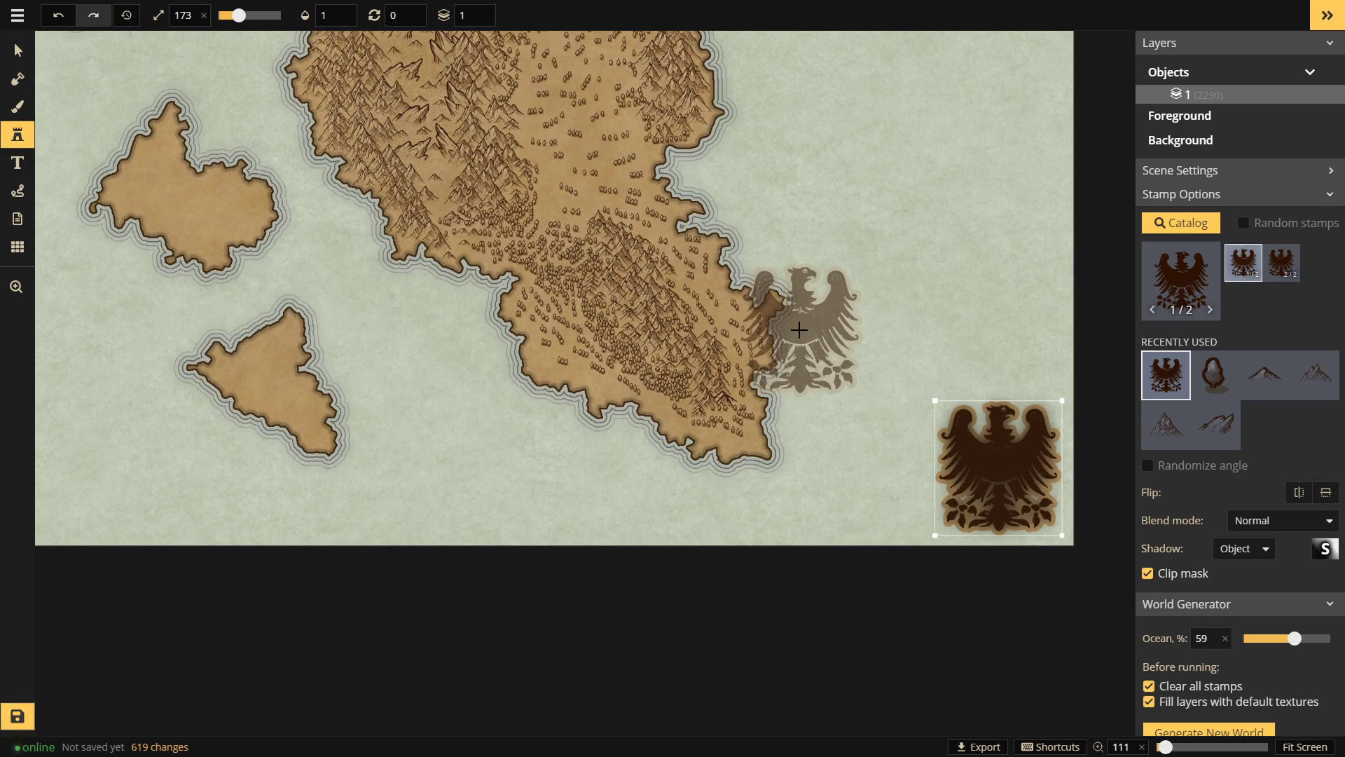
pyautogui.scroll(-2, 799, 330)
pyautogui.moveTo(763, 133); pyautogui.dragTo(735, 288)
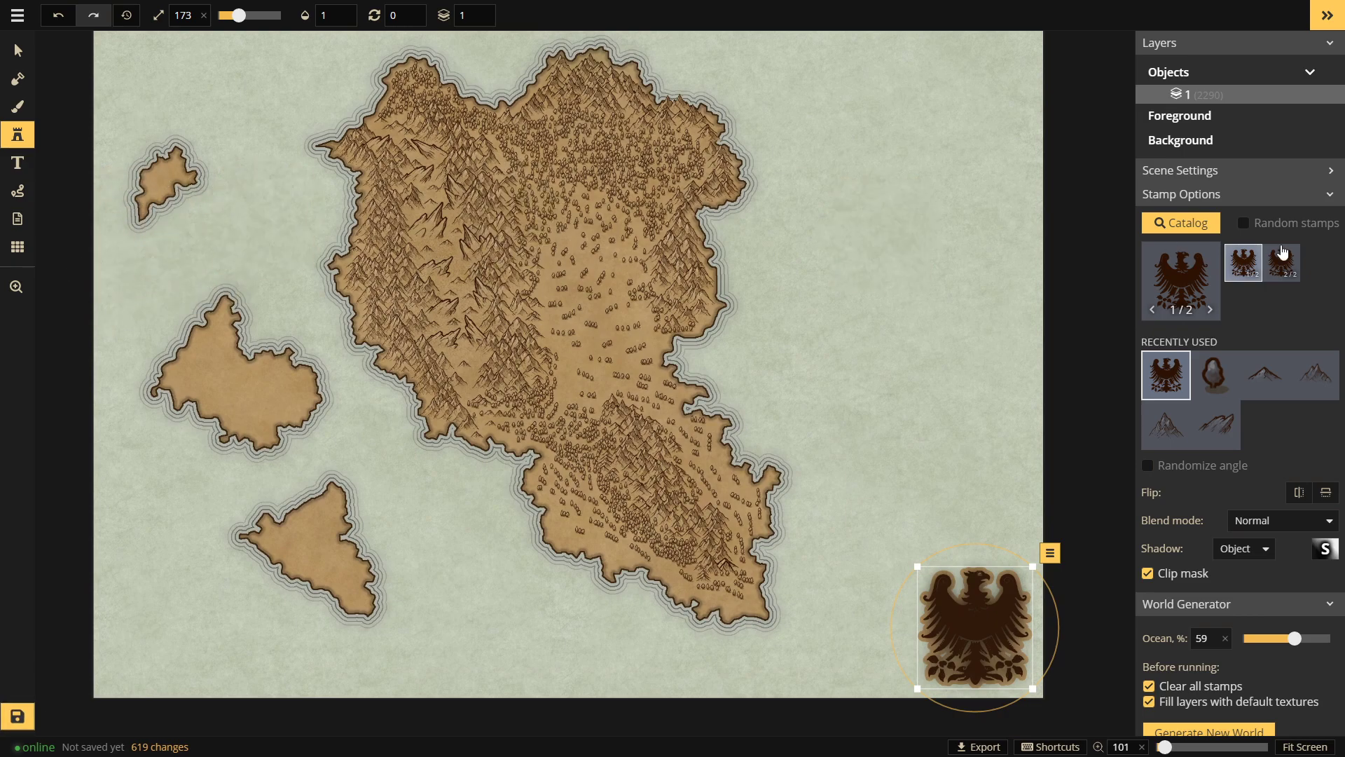
pyautogui.click(1191, 277)
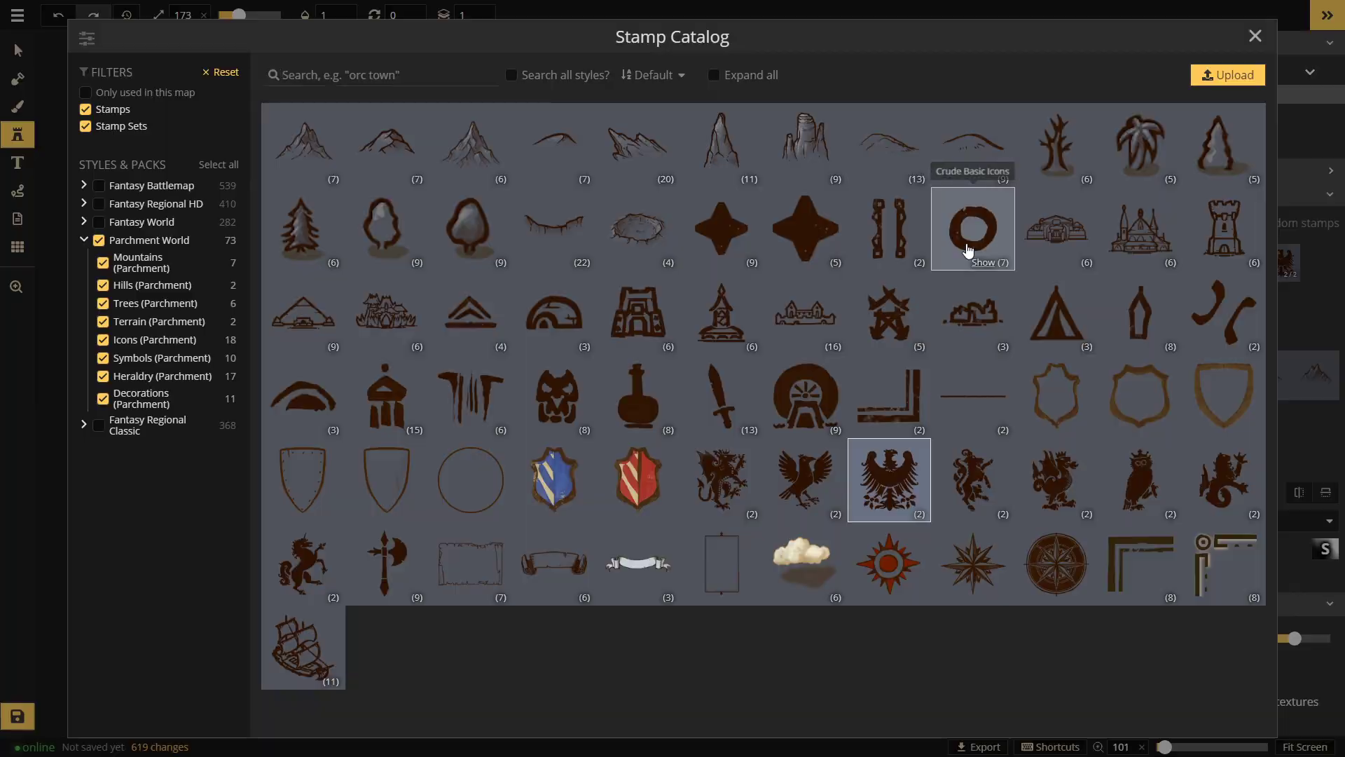
# Step: Pick the circle stamp set at size 81 and place circles on the western mountains and central plain
pyautogui.click(968, 251)
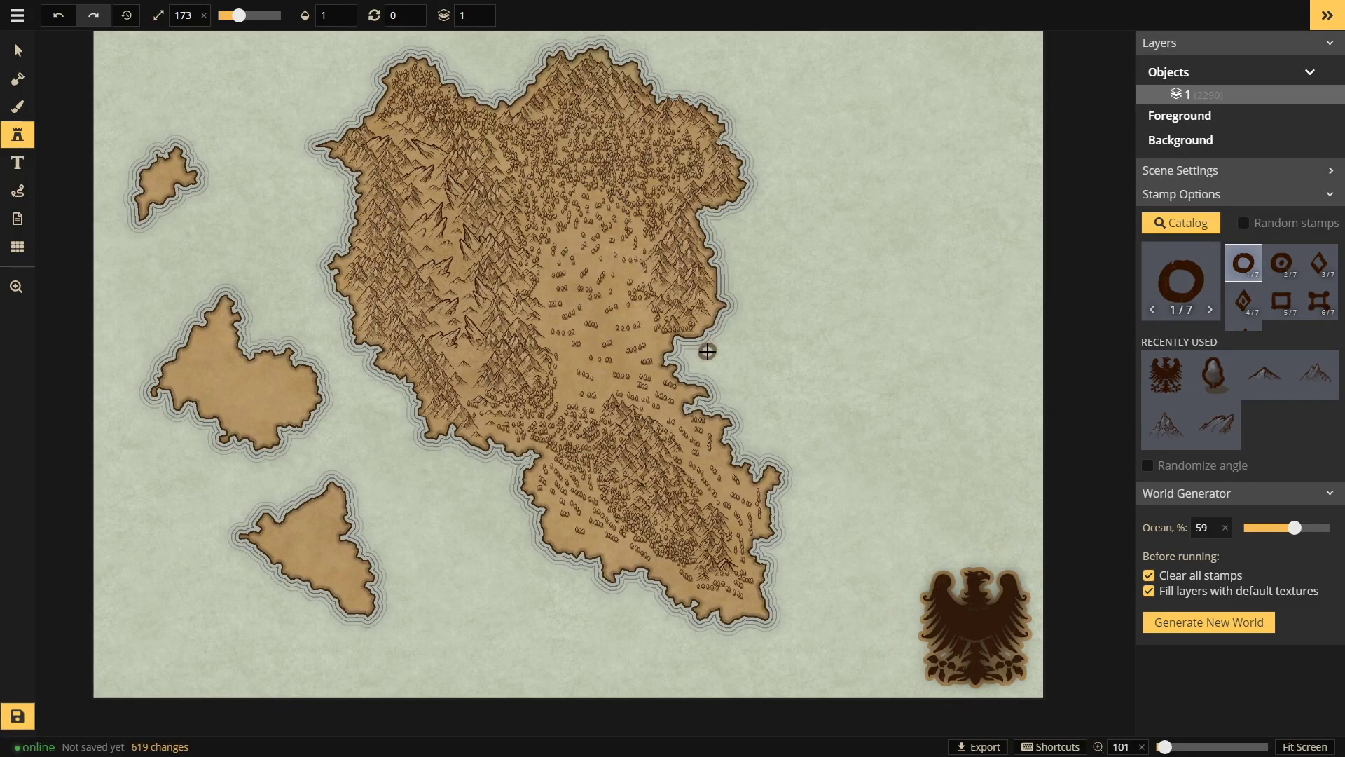
pyautogui.moveTo(238, 15); pyautogui.dragTo(226, 14)
pyautogui.click(446, 249)
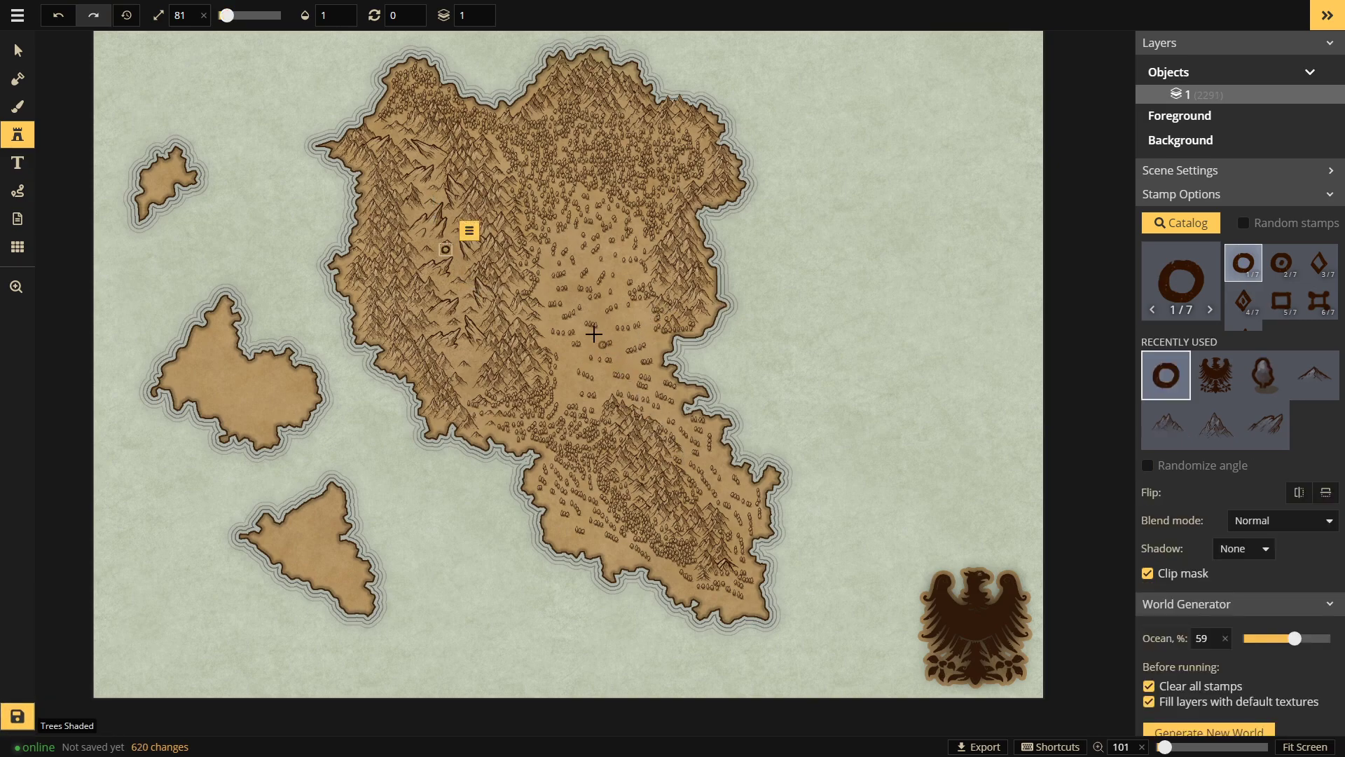
pyautogui.click(593, 339)
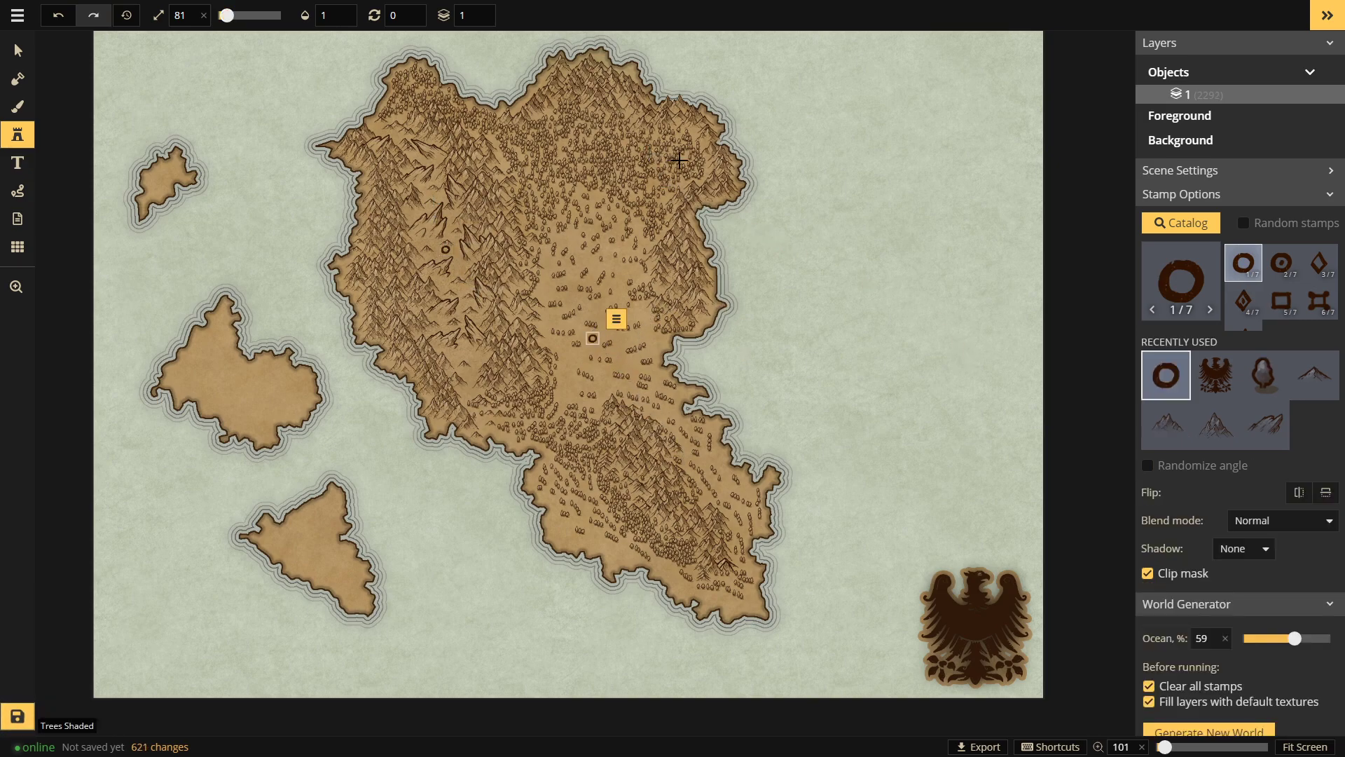
# Step: Add settlement circles in the north-east, near the southern tip, on the southwest shore and near the northwest tip
pyautogui.click(686, 159)
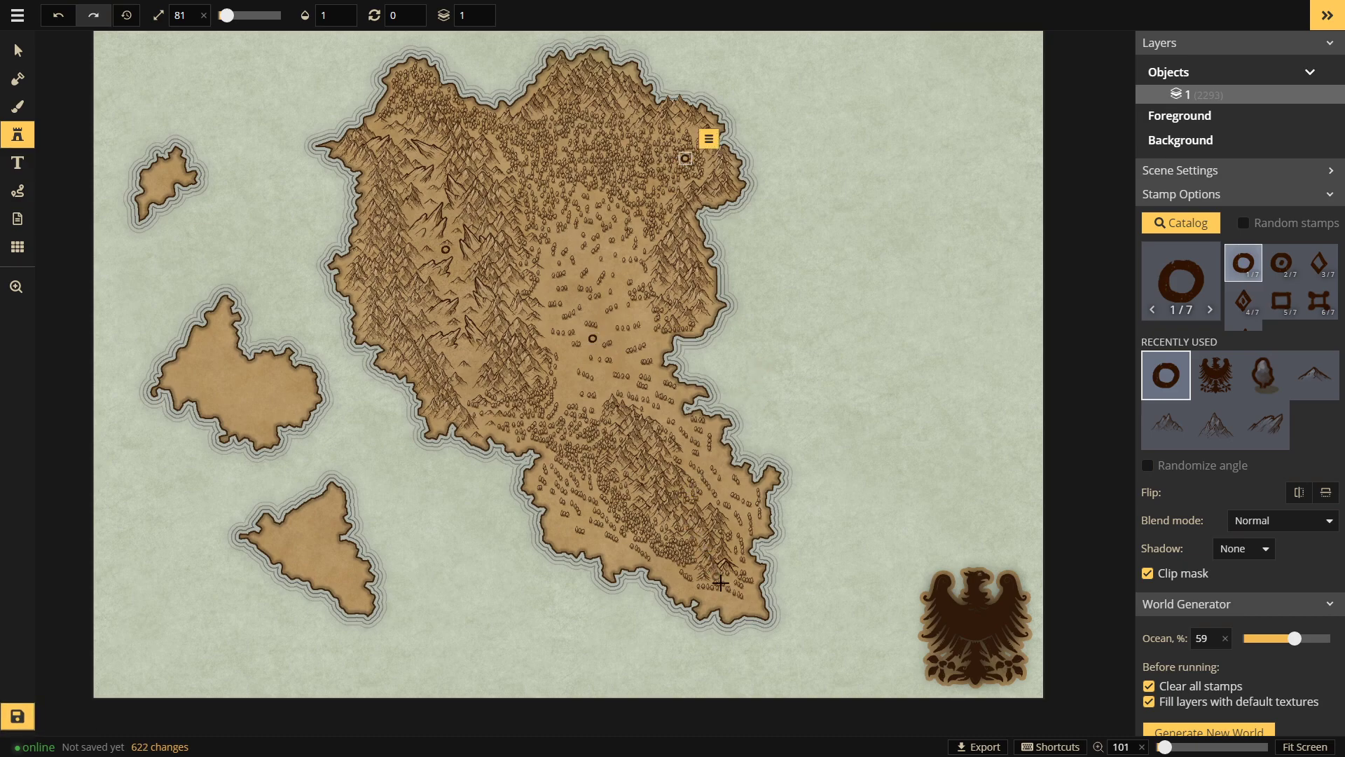
pyautogui.click(752, 600)
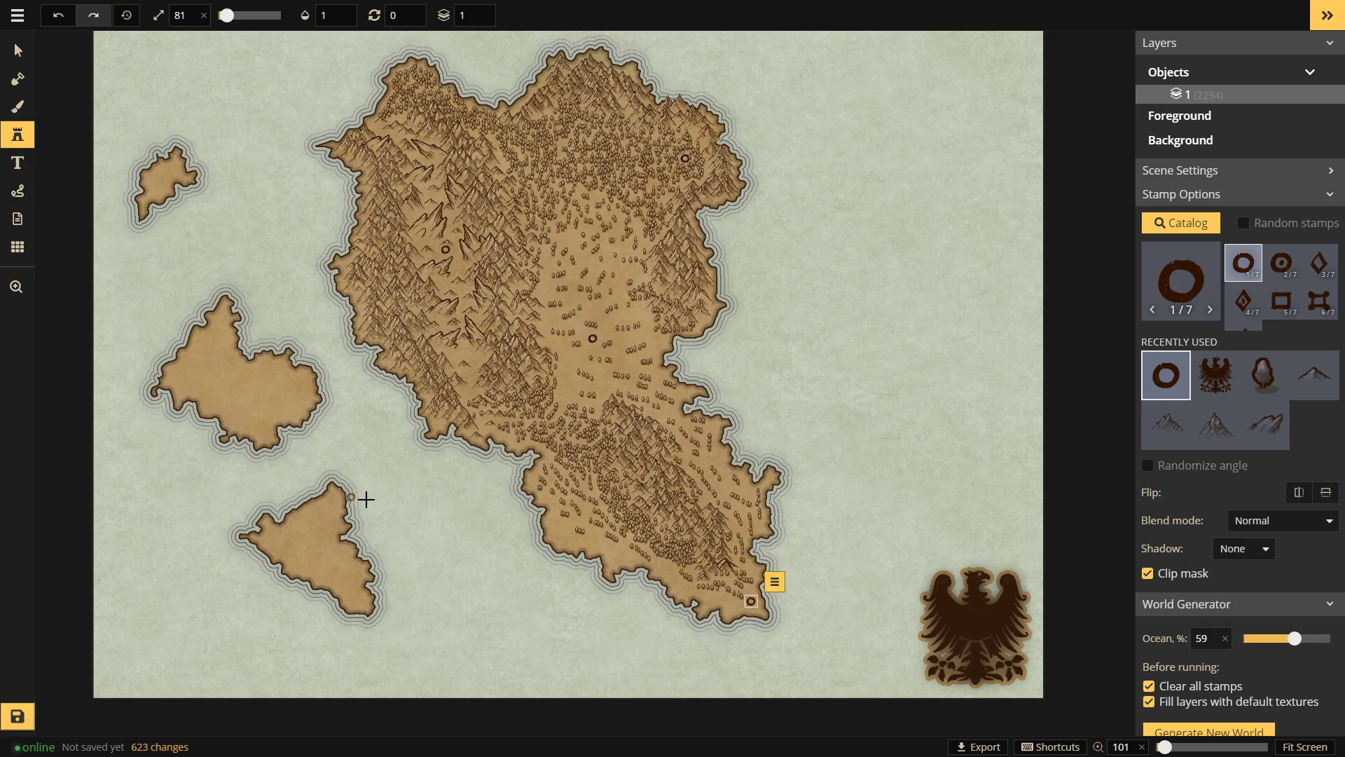
pyautogui.click(530, 477)
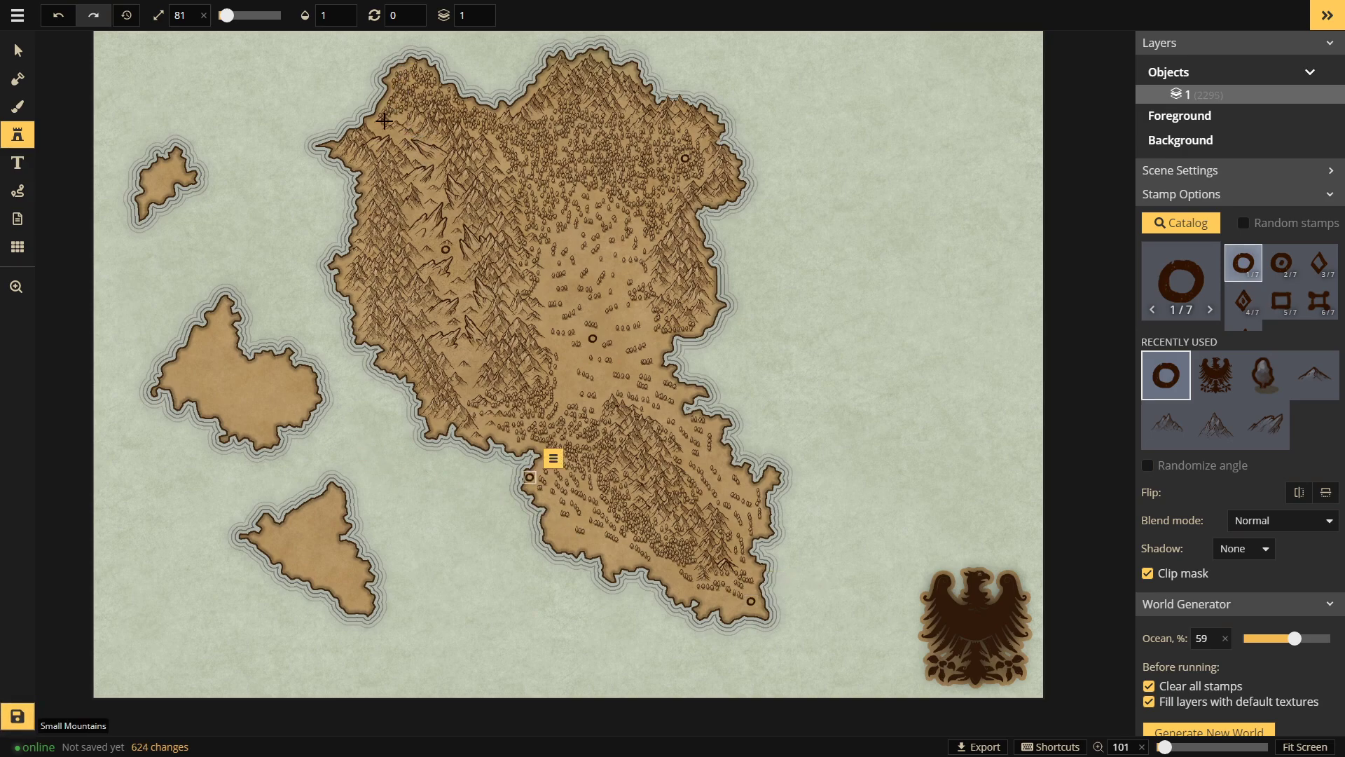
pyautogui.click(378, 129)
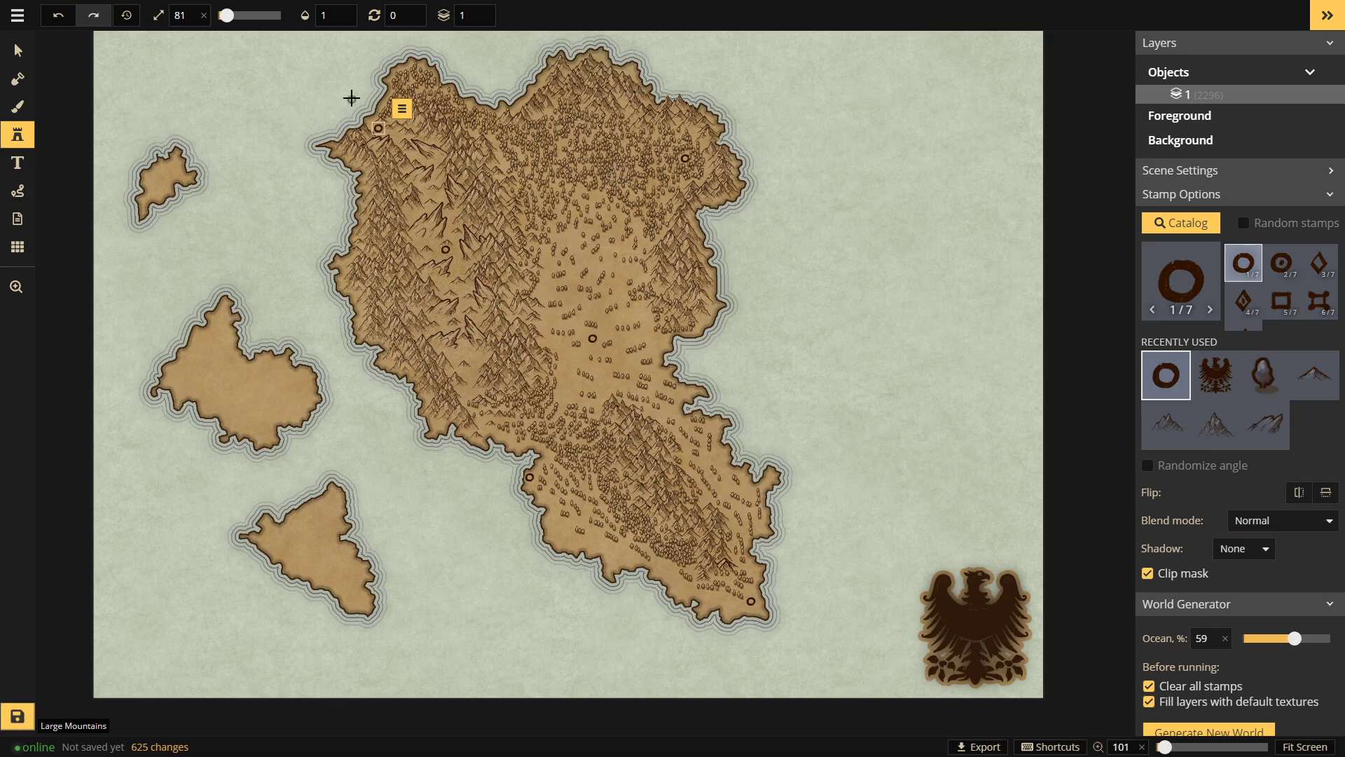
# Step: Clear the current object selection with the Select tool, then return to the Stamp tool
pyautogui.click(18, 51)
pyautogui.click(748, 250)
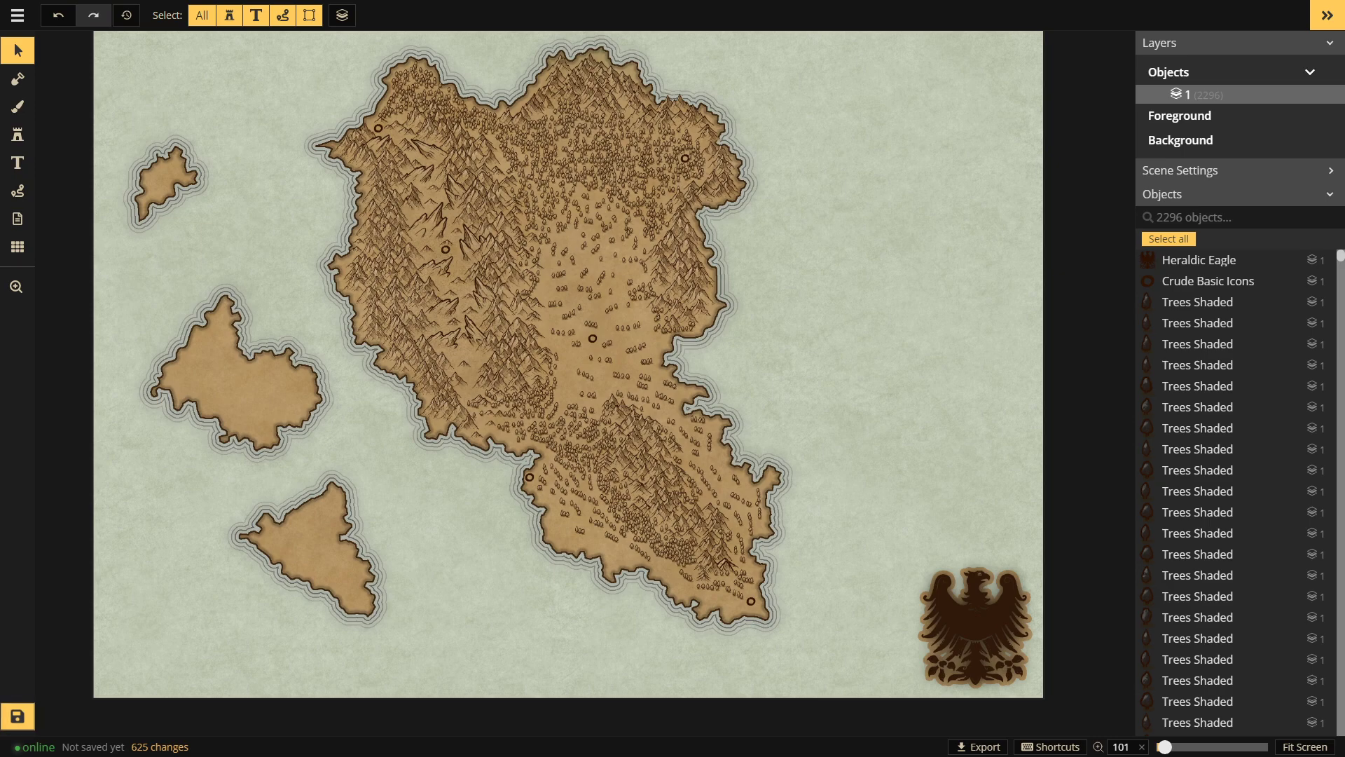
pyautogui.click(18, 134)
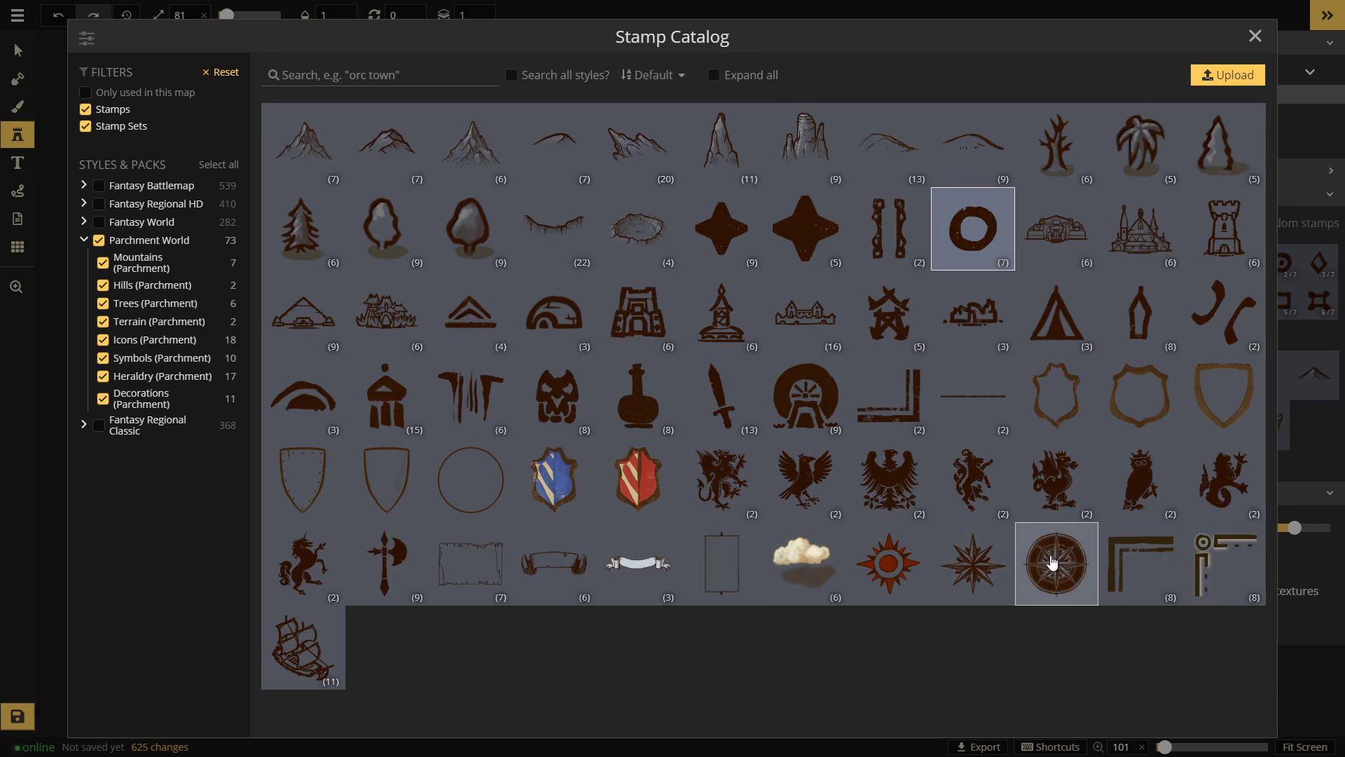
# Step: Try the dark compass rose at the map's lower left, then undo it
pyautogui.click(1056, 562)
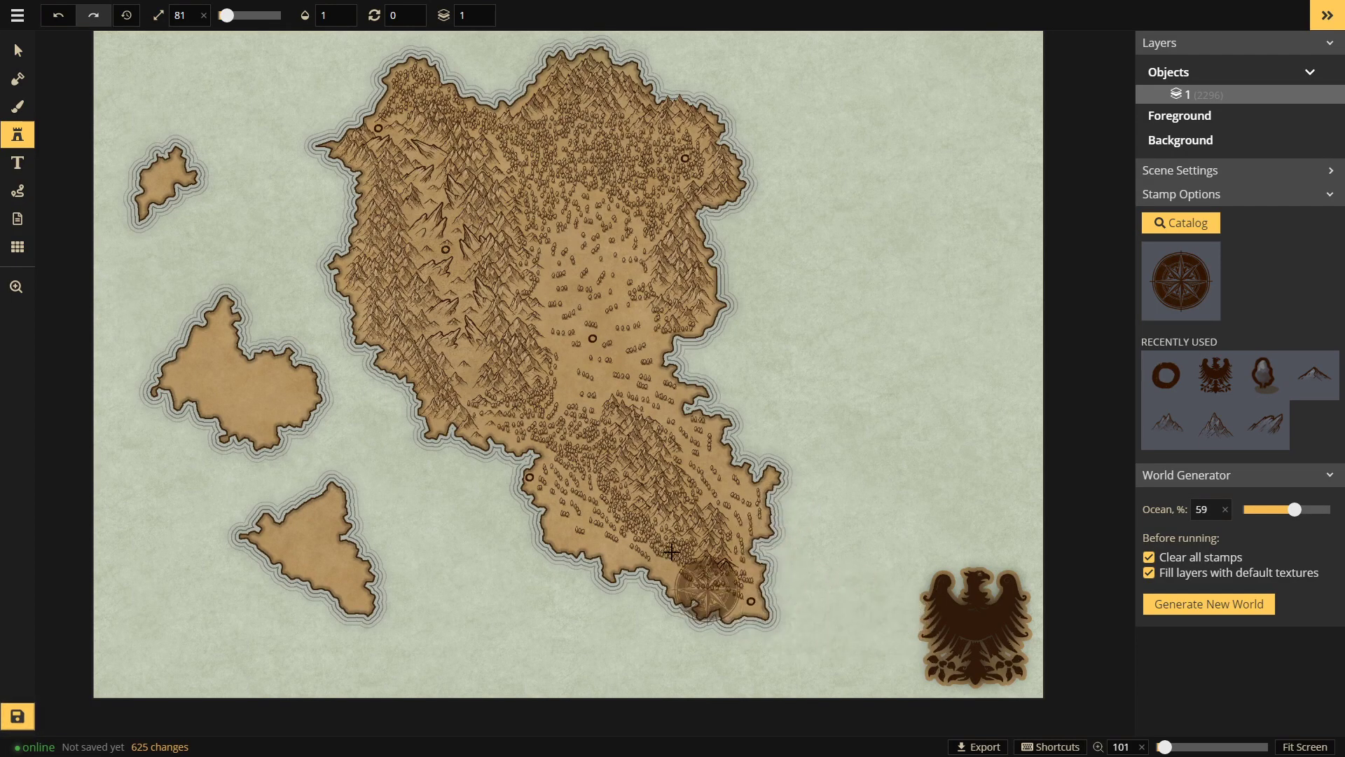
pyautogui.click(161, 631)
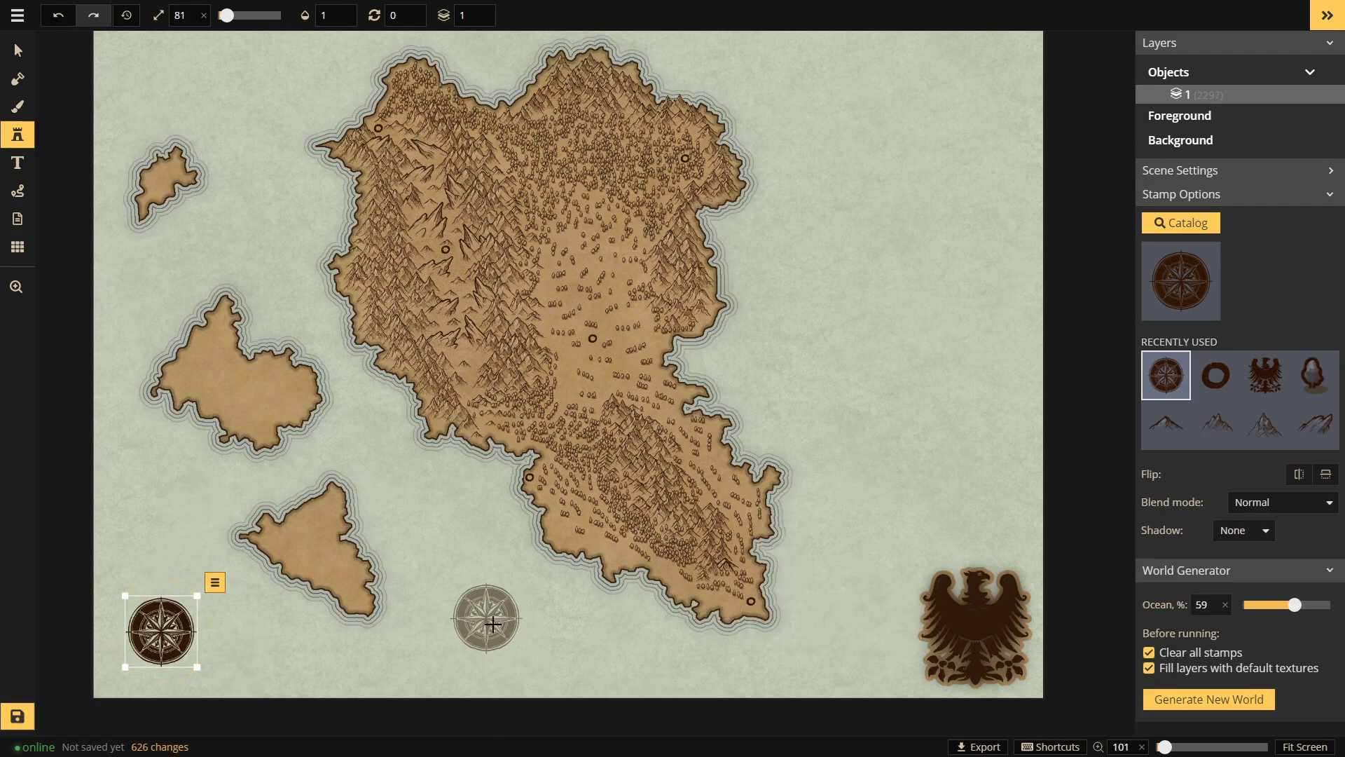
pyautogui.hotkey('ctrl', 'z')
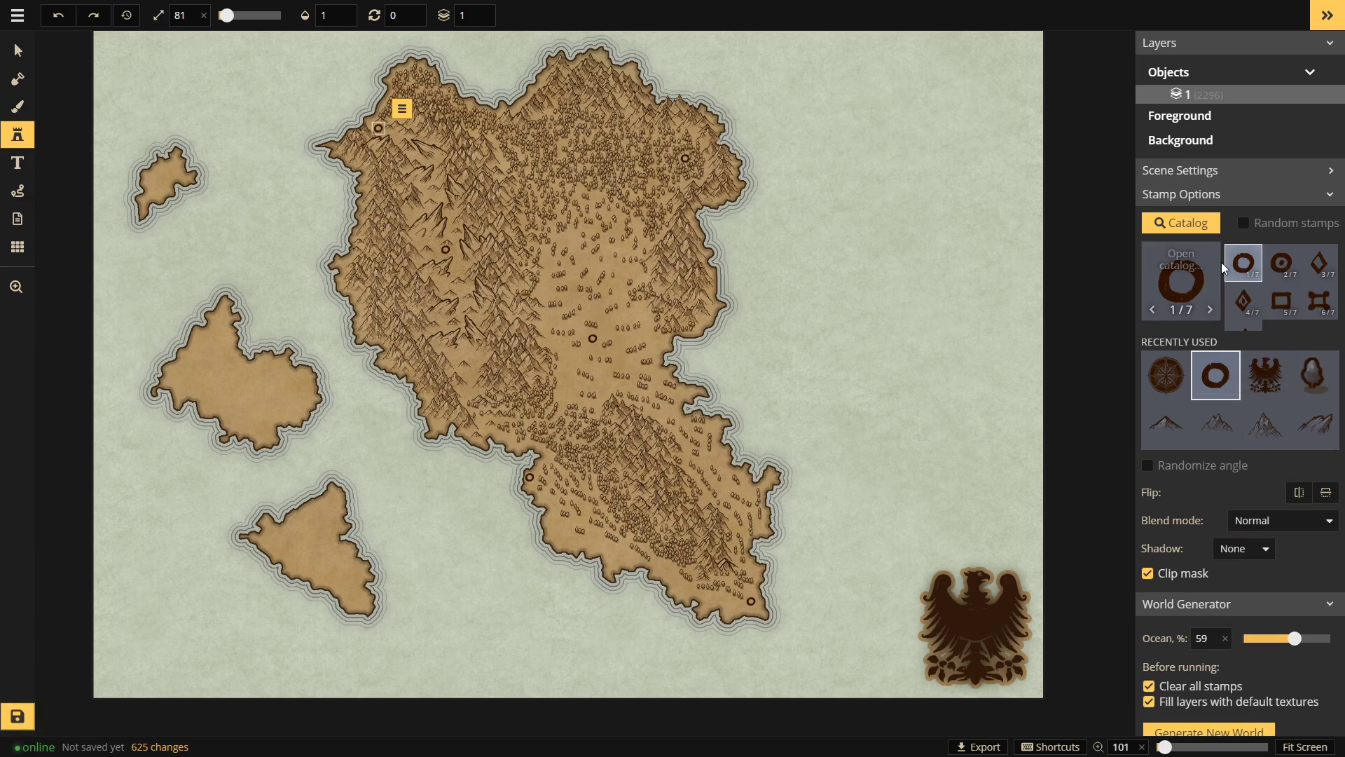
# Step: Place a faint Fantasy Regional HD compass rose in the bottom-left corner, enlarged to 120
pyautogui.click(1183, 277)
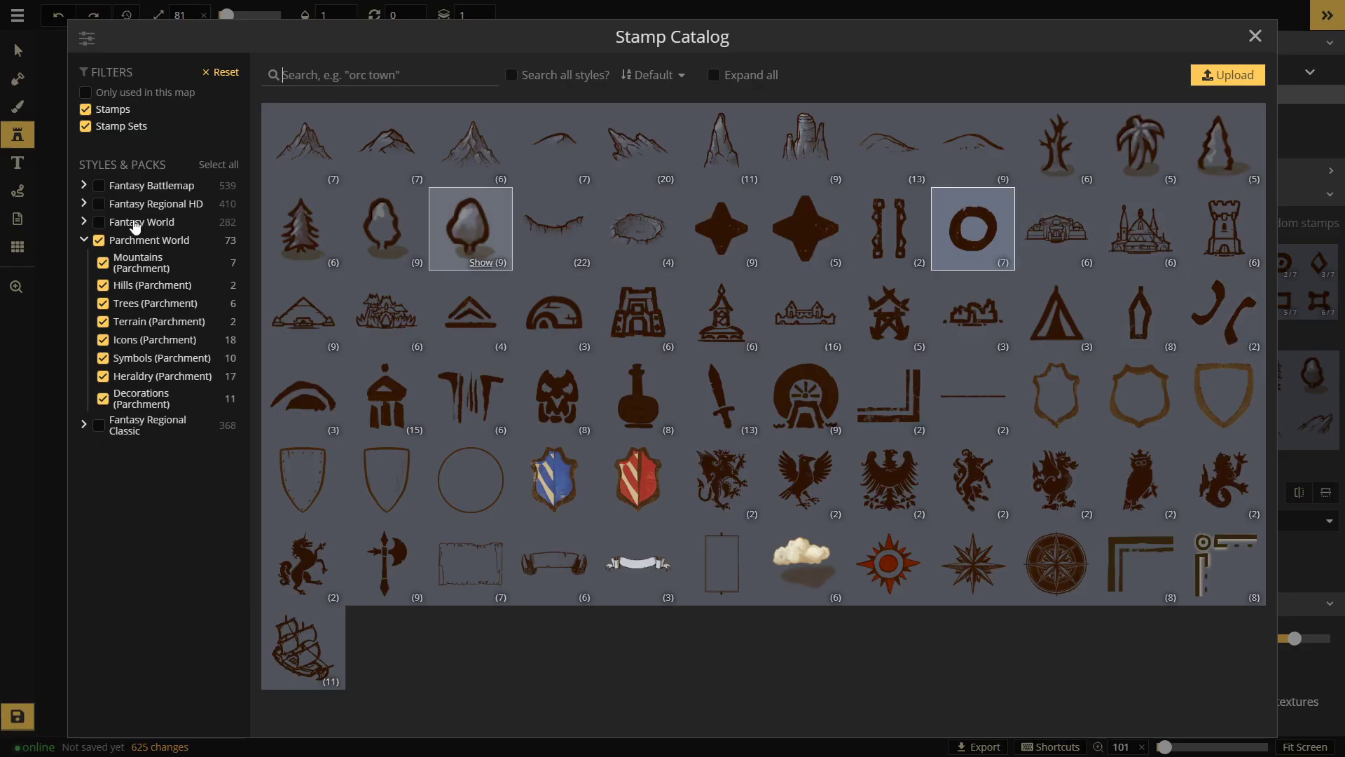
pyautogui.click(99, 203)
pyautogui.scroll(-1, 610, 490)
pyautogui.scroll(-20, 610, 491)
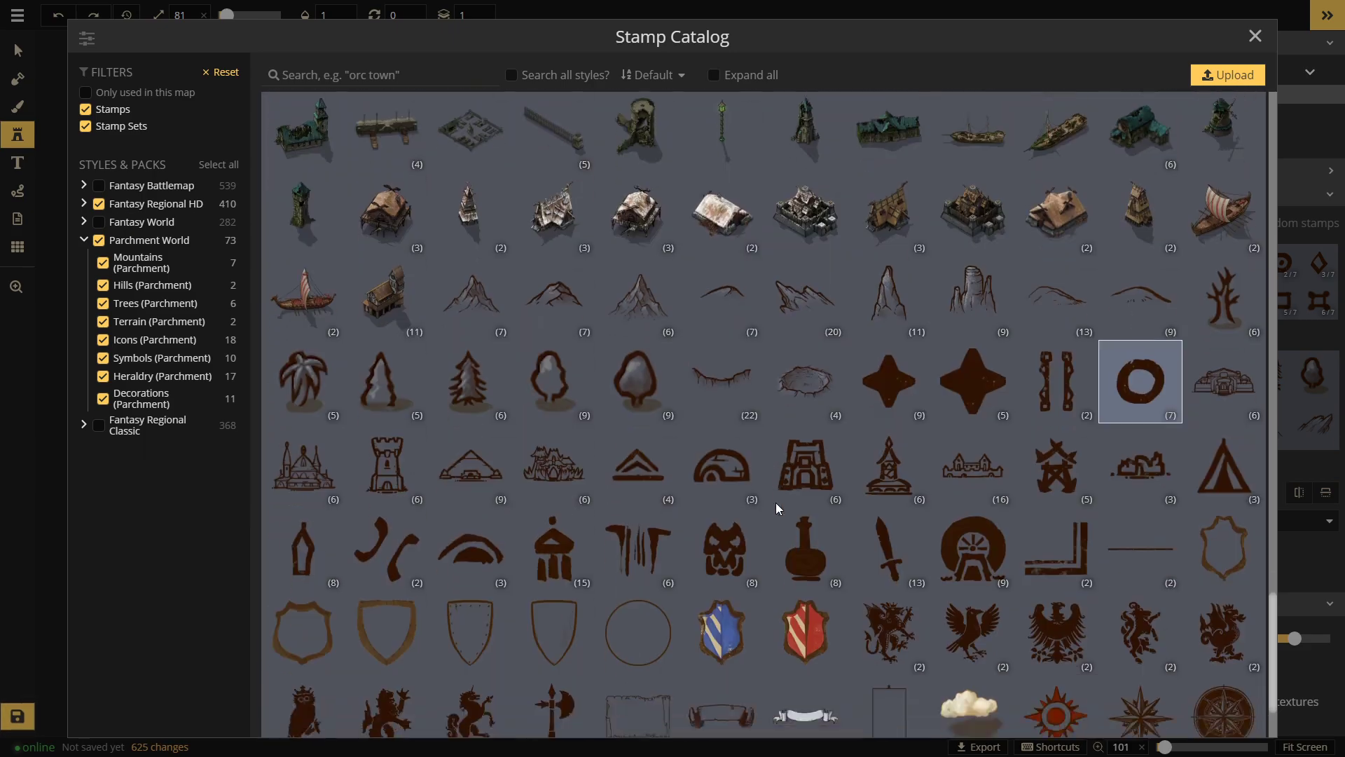
pyautogui.scroll(2, 802, 560)
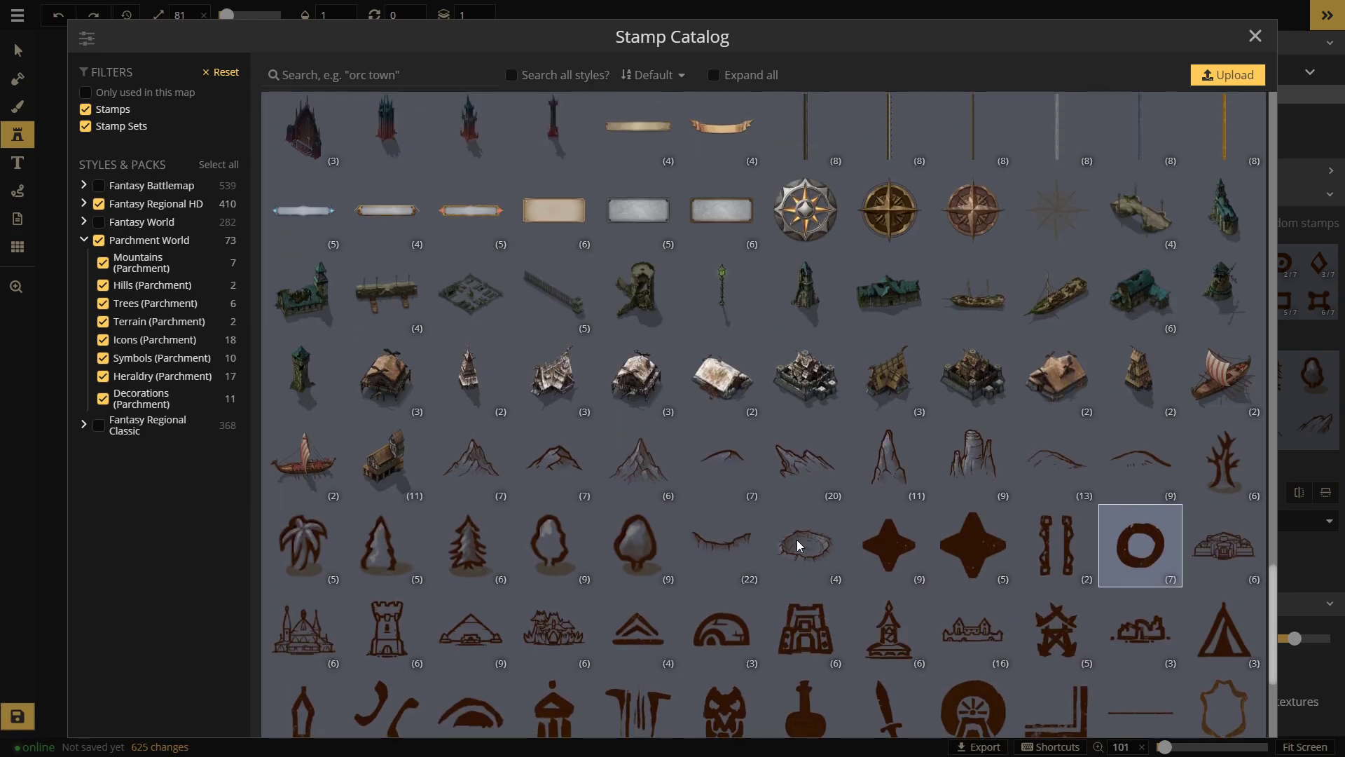
pyautogui.scroll(2, 799, 545)
pyautogui.click(1045, 347)
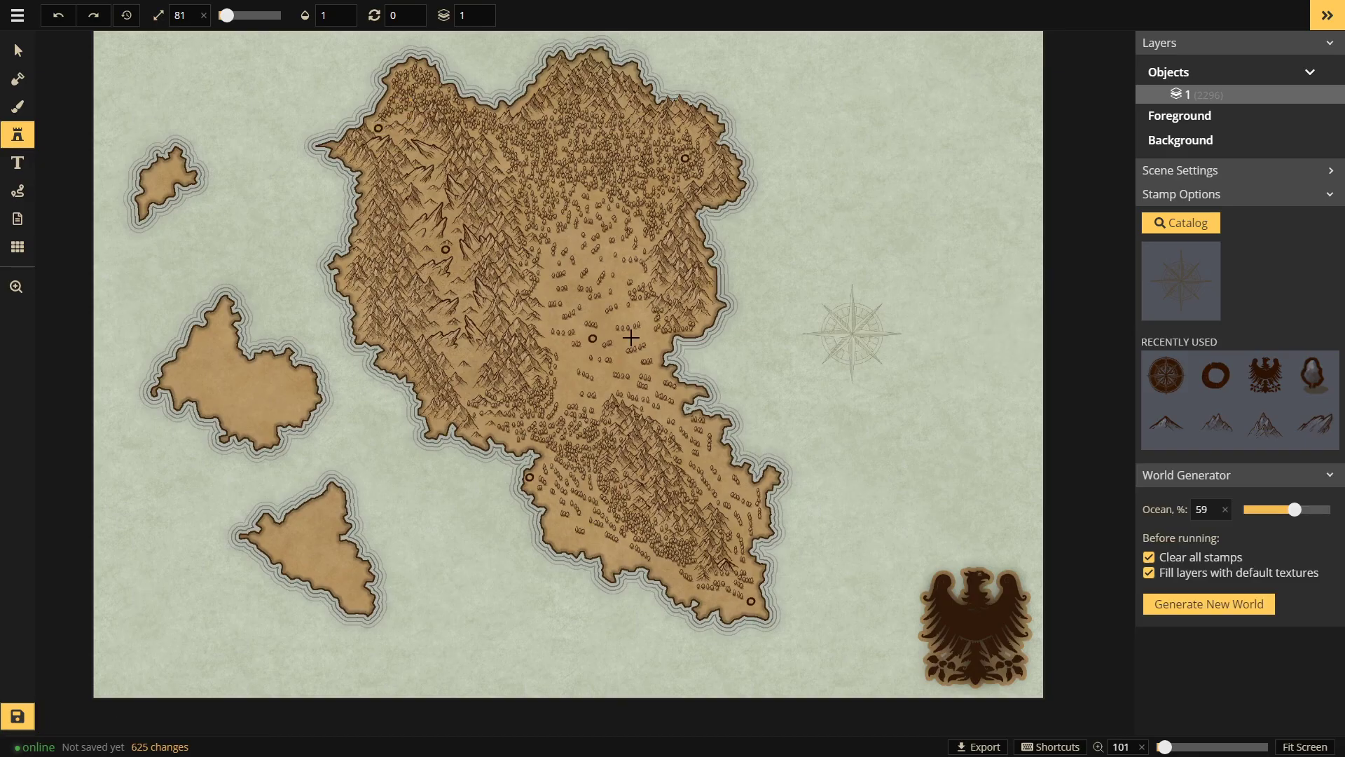
pyautogui.click(159, 627)
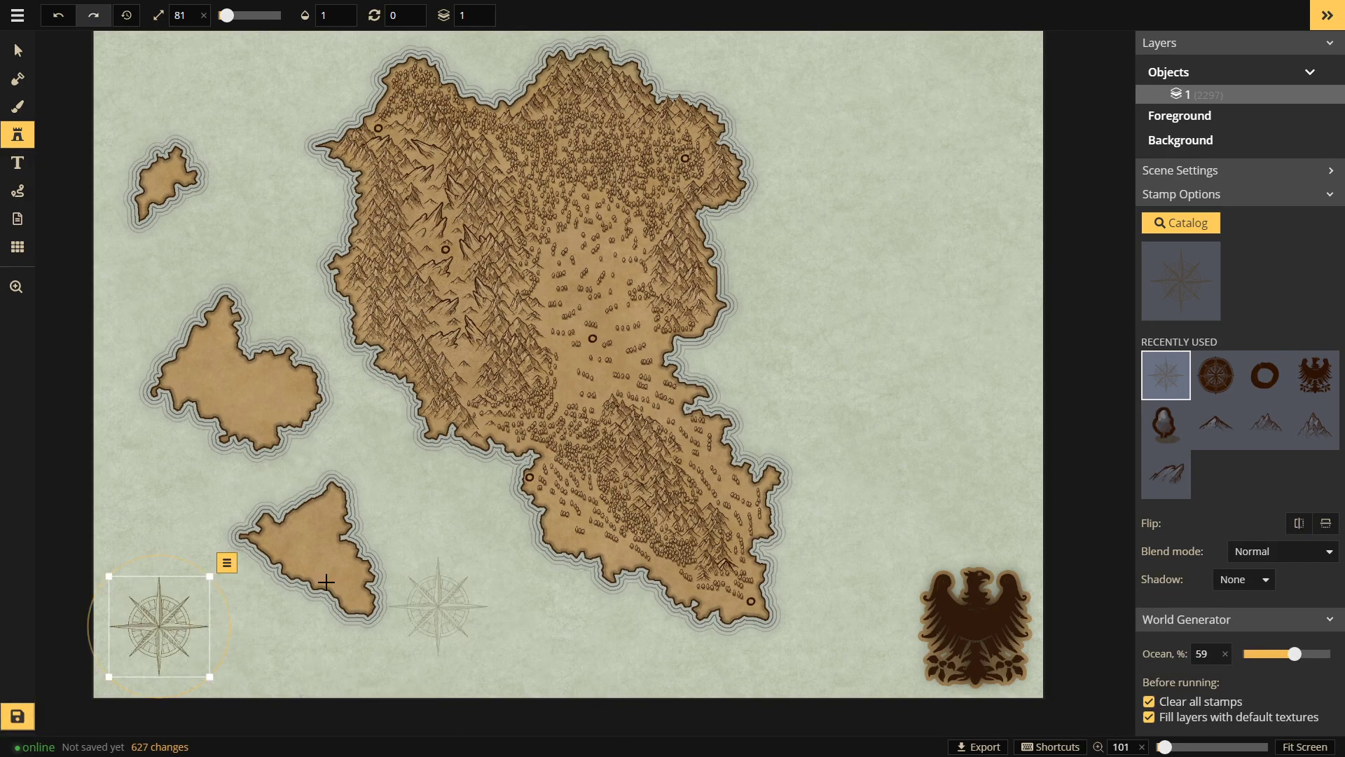
pyautogui.moveTo(147, 622)
pyautogui.mouseDown()
pyautogui.moveTo(796, 569)
pyautogui.moveTo(202, 604)
pyautogui.moveTo(139, 630)
pyautogui.mouseUp()
pyautogui.moveTo(198, 592)
pyautogui.mouseDown()
pyautogui.moveTo(252, 536)
pyautogui.moveTo(188, 613)
pyautogui.mouseUp()
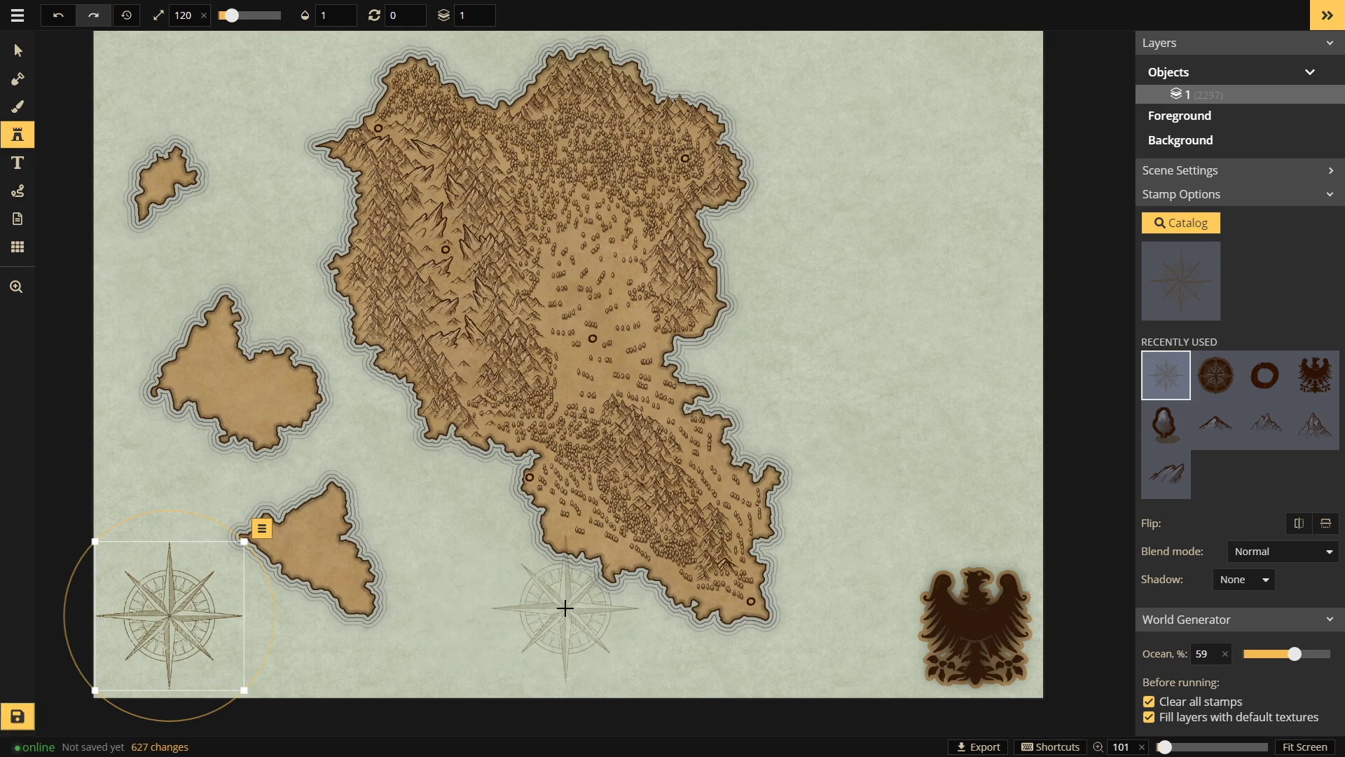
# Step: Turn on a square map grid with cell size 22
pyautogui.click(18, 246)
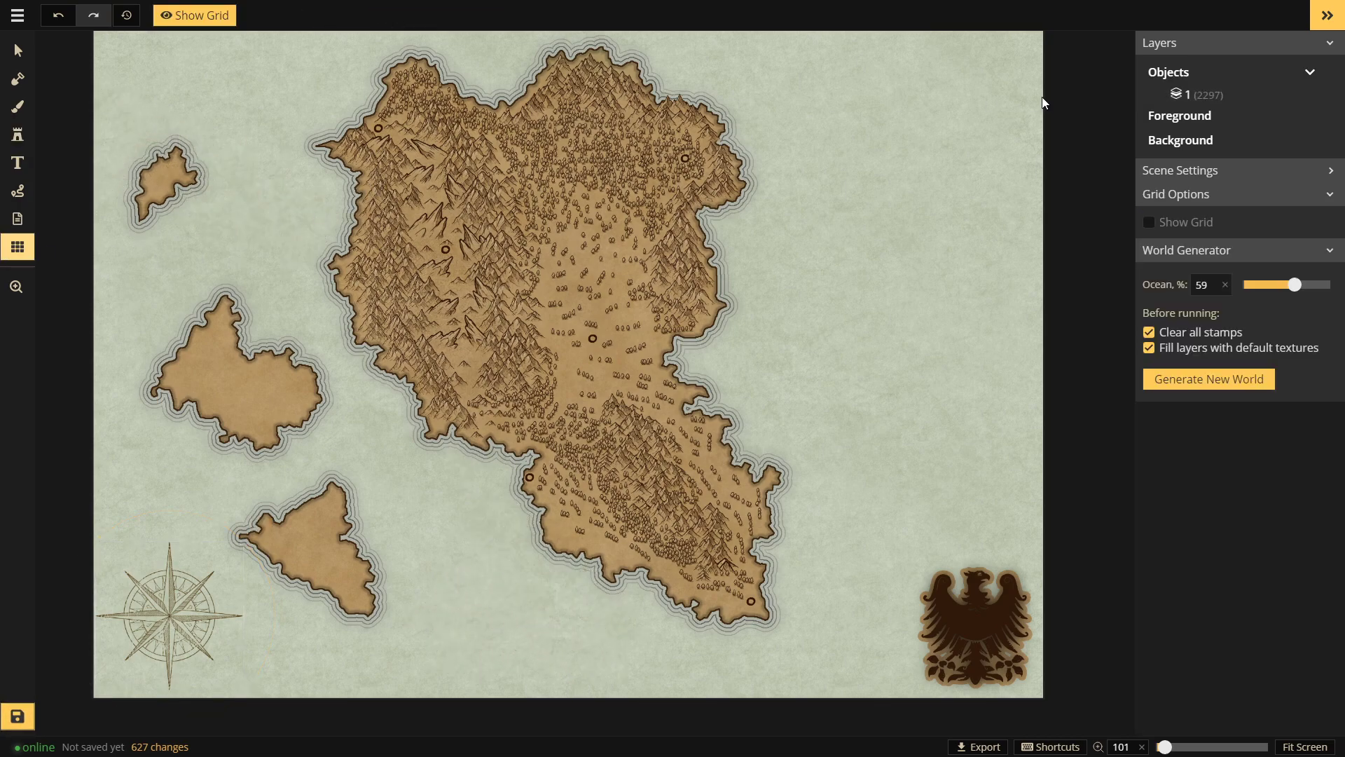
pyautogui.click(1150, 223)
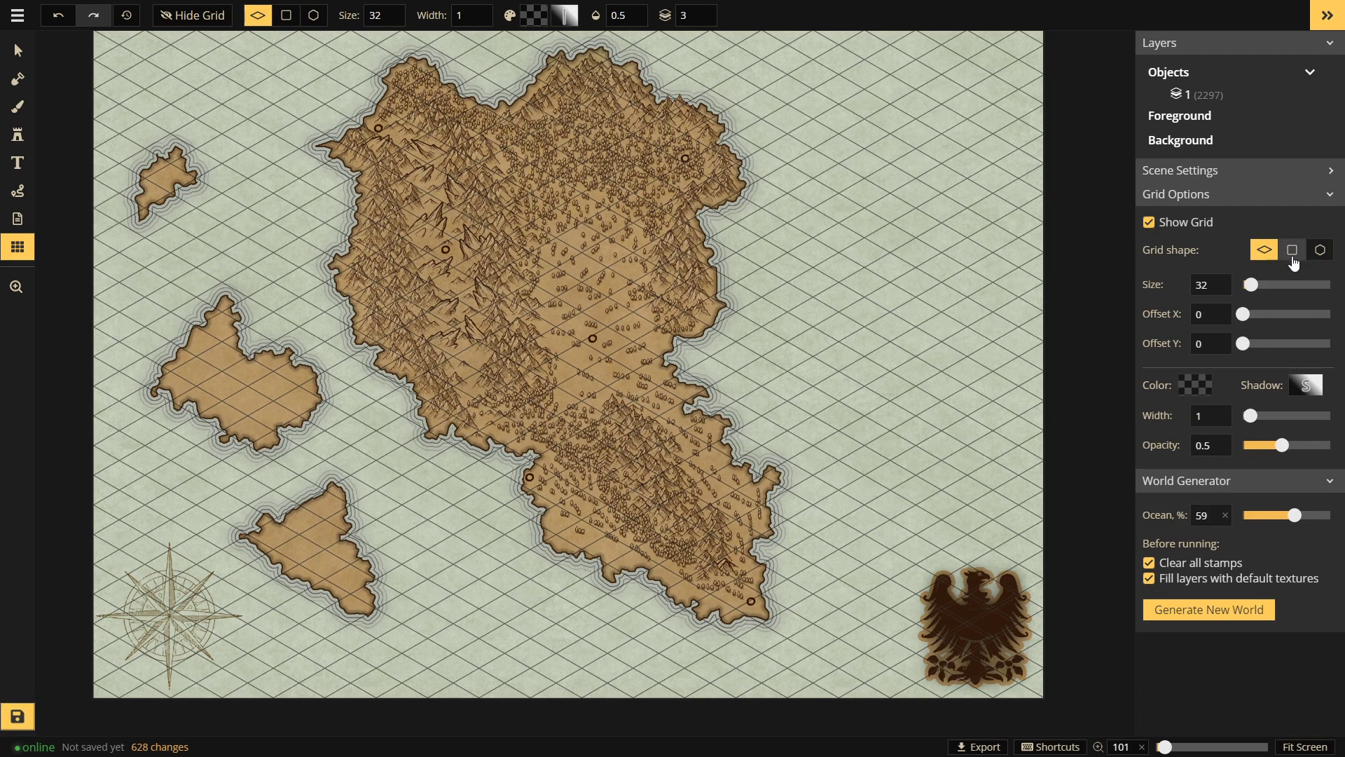
pyautogui.click(1293, 251)
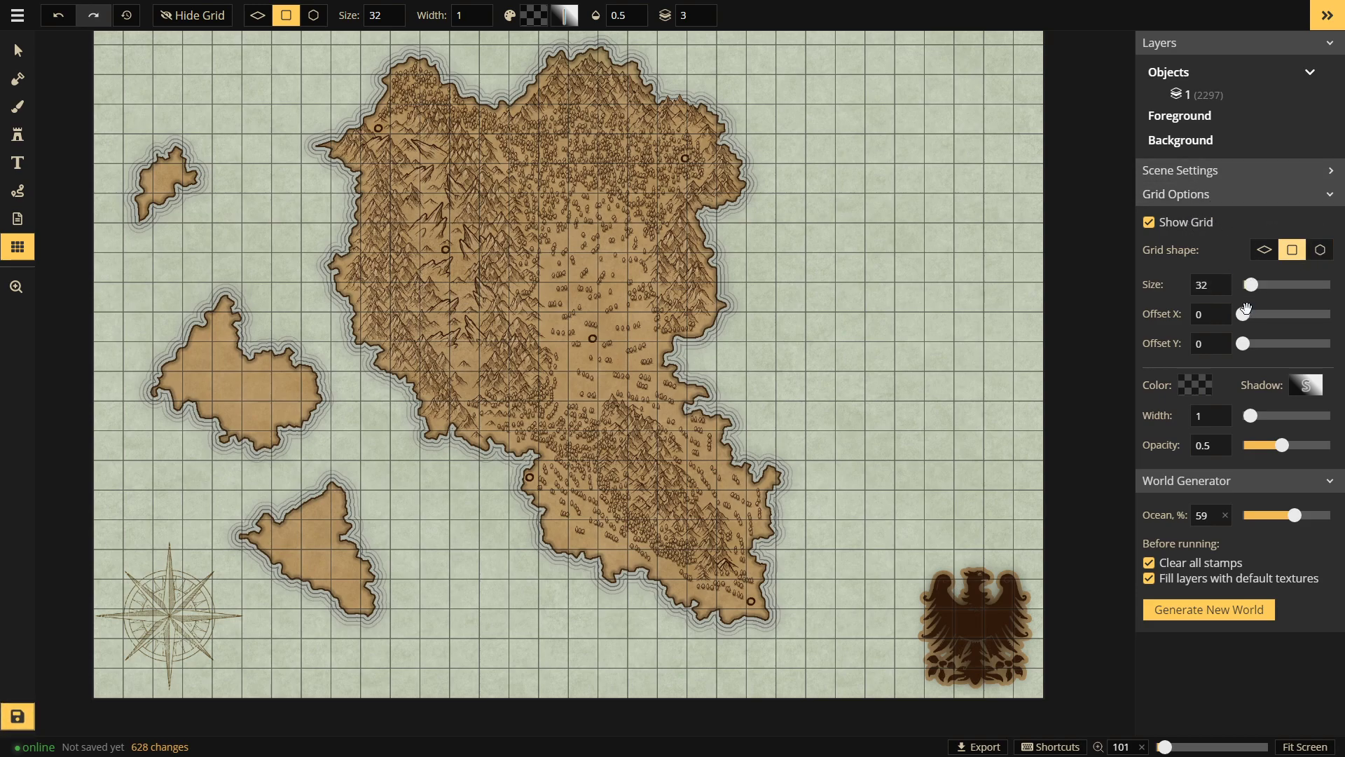
pyautogui.moveTo(1251, 284); pyautogui.dragTo(1248, 285)
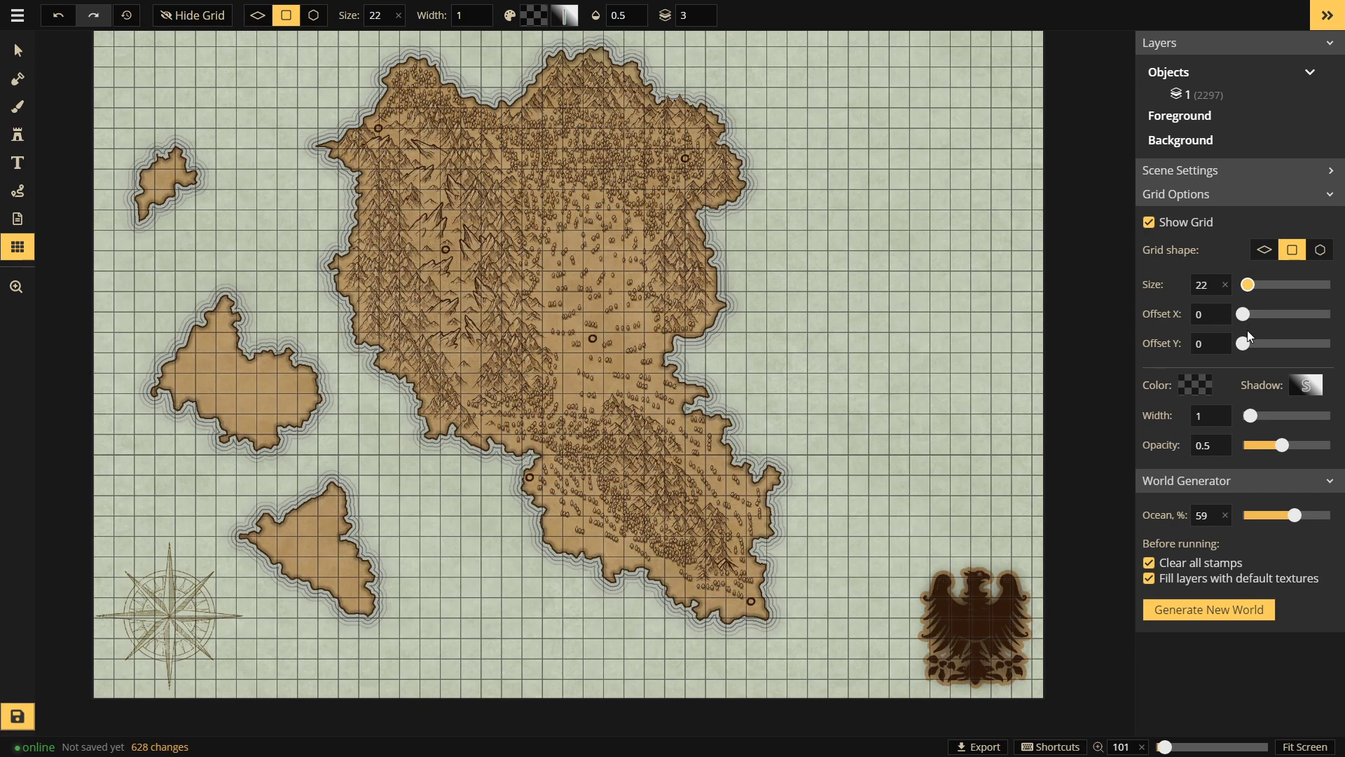
# Step: Lower the grid line colour alpha to 10 for 0.1 opacity
pyautogui.click(1194, 385)
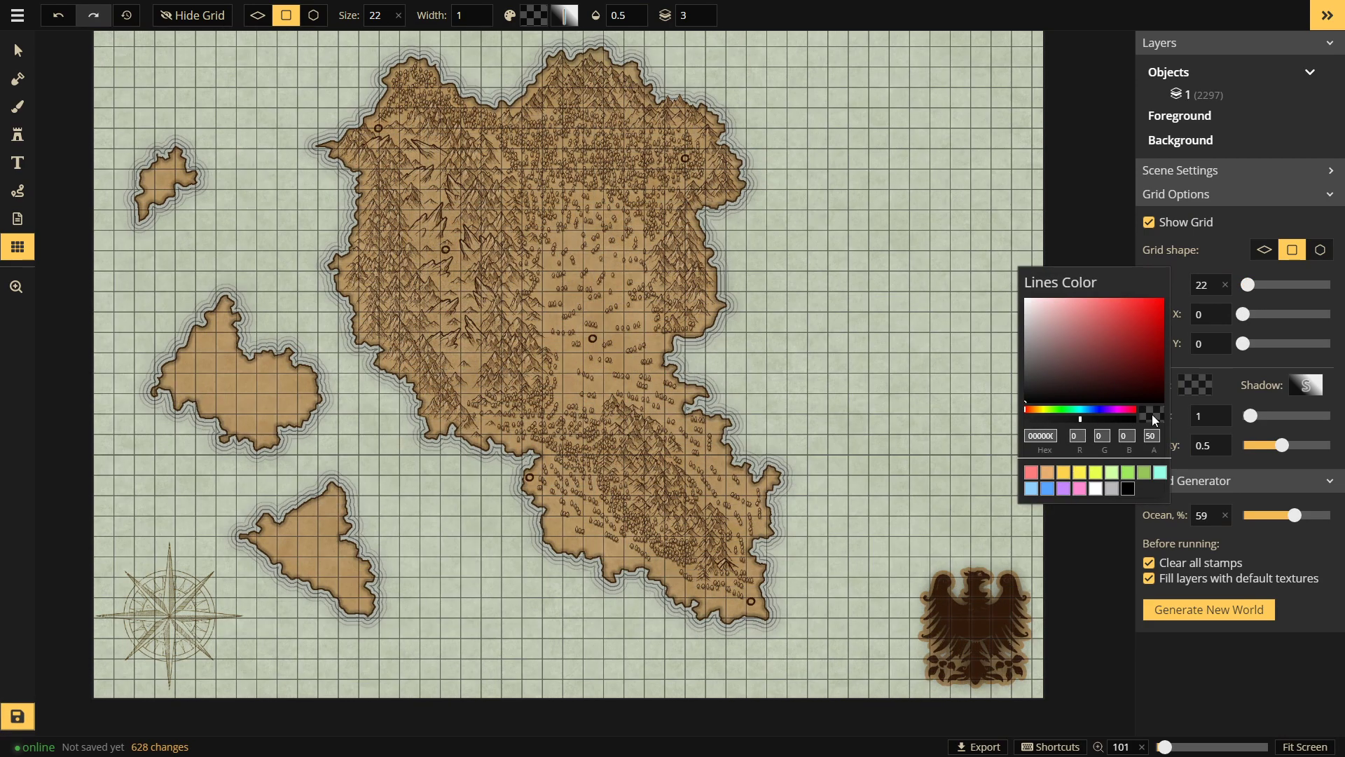
pyautogui.click(1151, 435)
pyautogui.write('90')
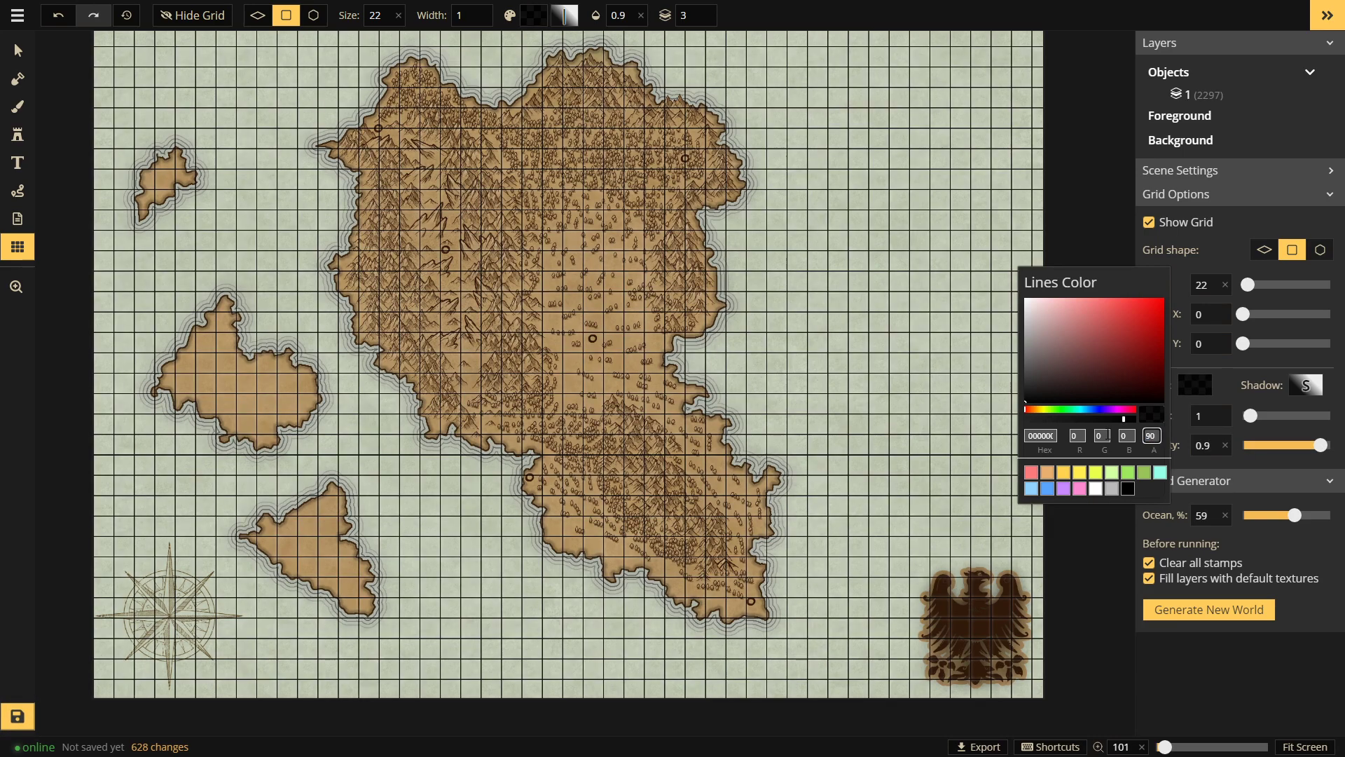
pyautogui.write('10')
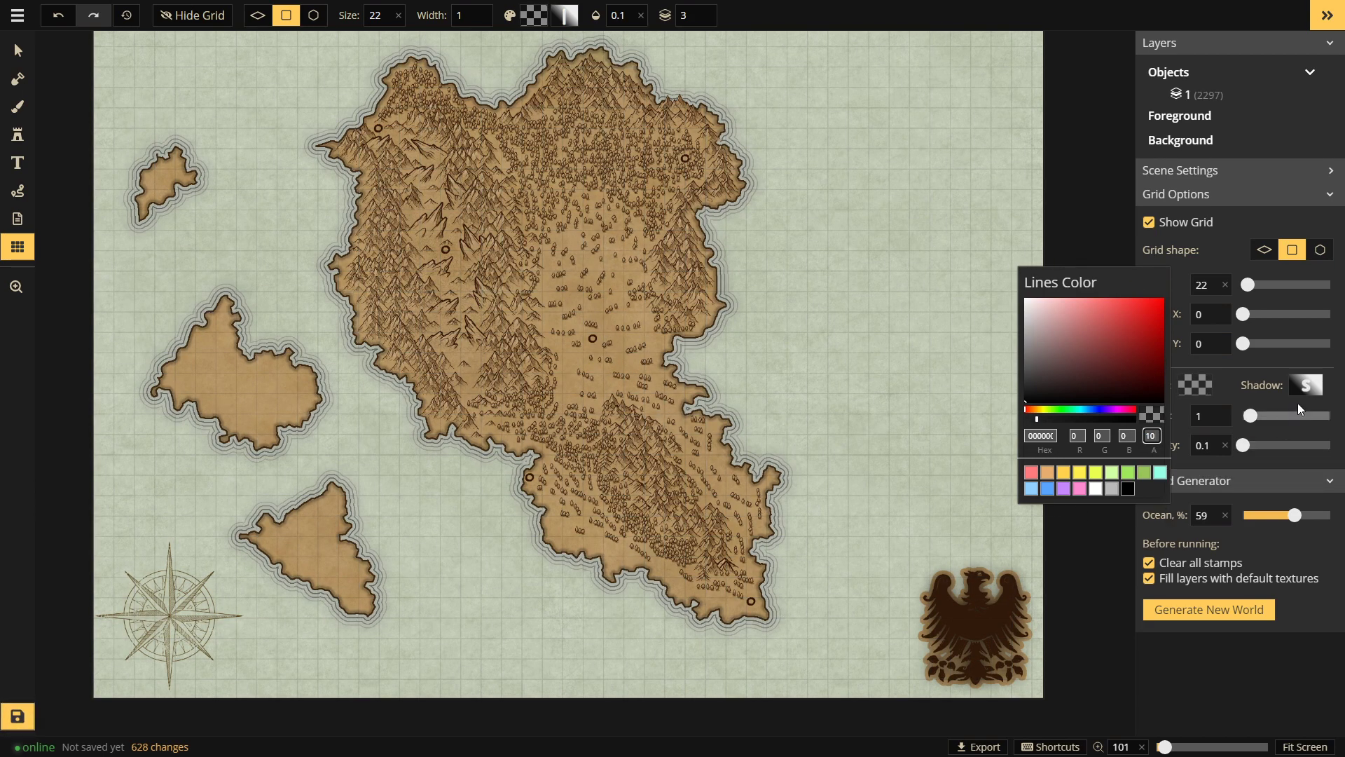
pyautogui.click(1276, 371)
pyautogui.click(1305, 386)
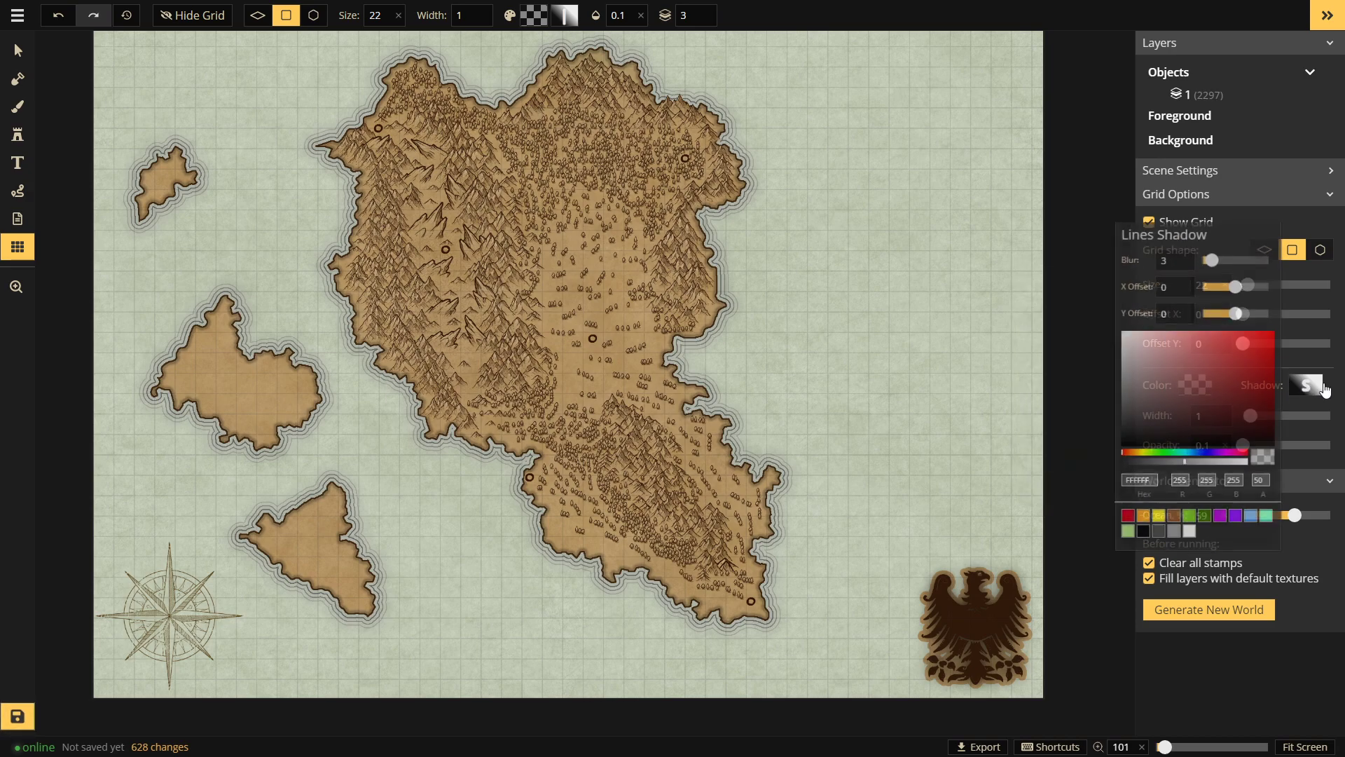
pyautogui.click(1292, 358)
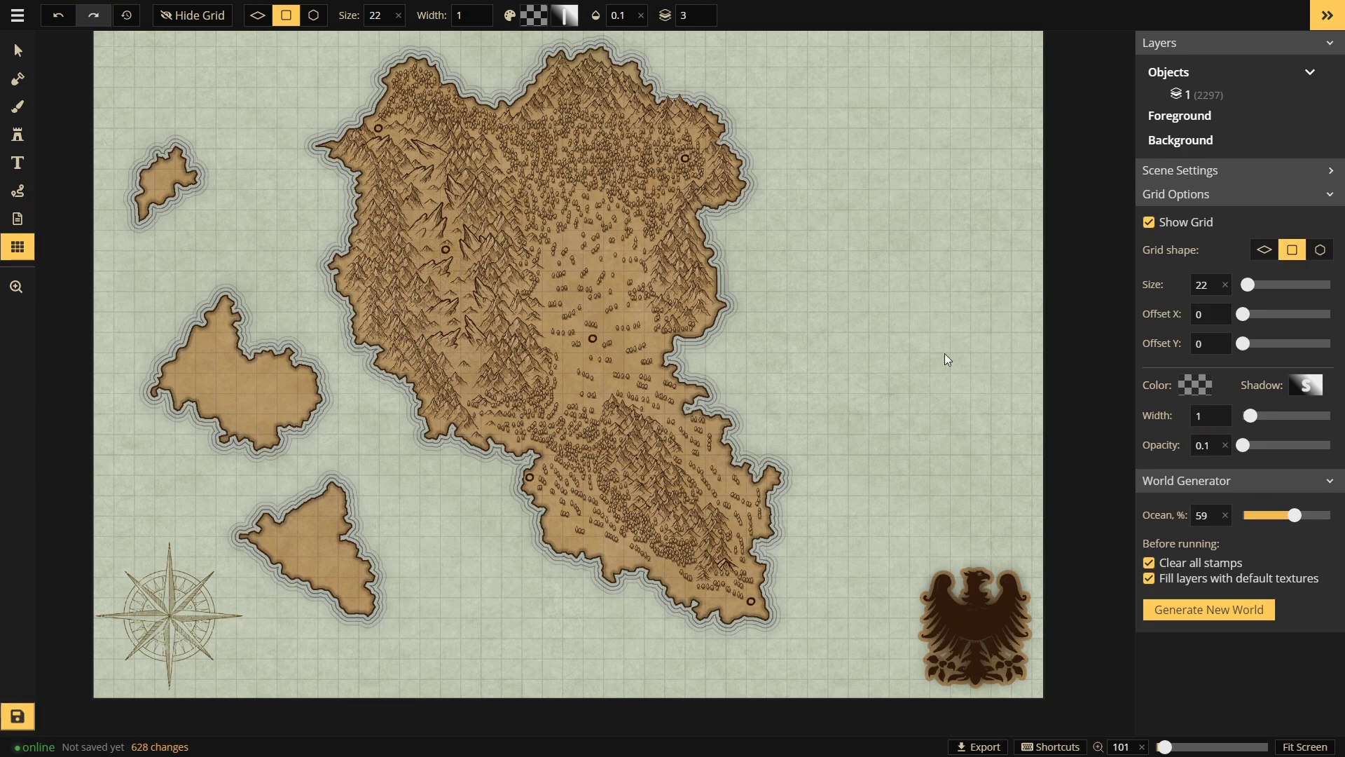
# Step: Switch the grid to hexagonal cells and drop its line colour alpha to 5
pyautogui.click(1310, 257)
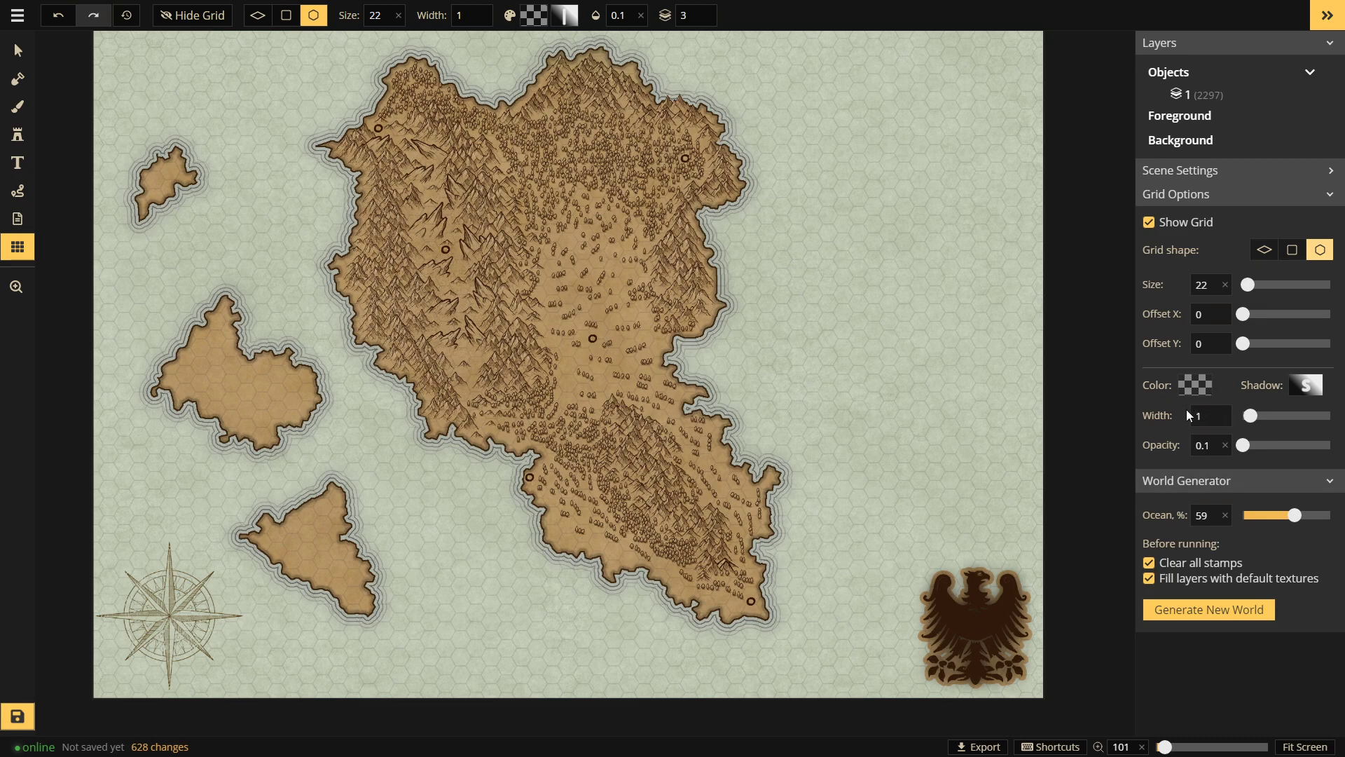
pyautogui.click(1195, 384)
pyautogui.doubleClick(1151, 435)
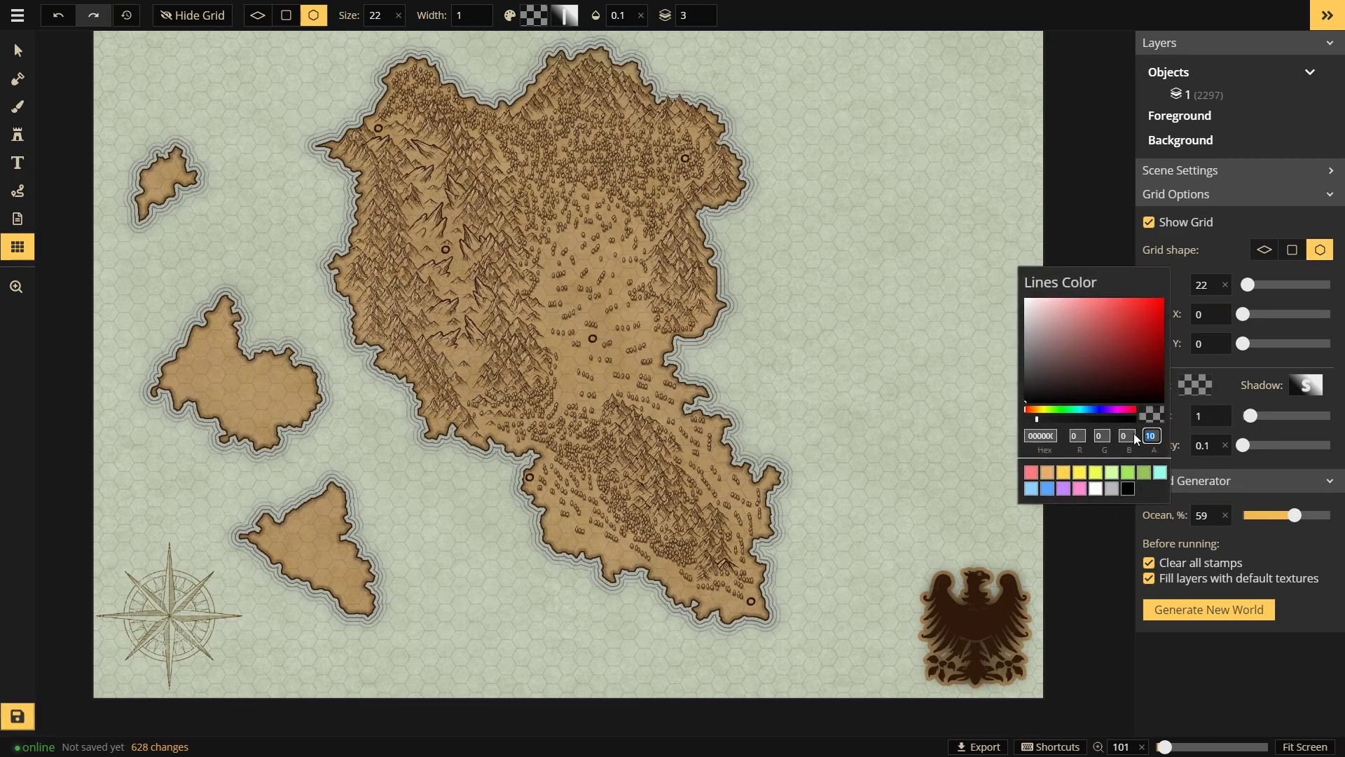
pyautogui.write('5')
pyautogui.click(1275, 635)
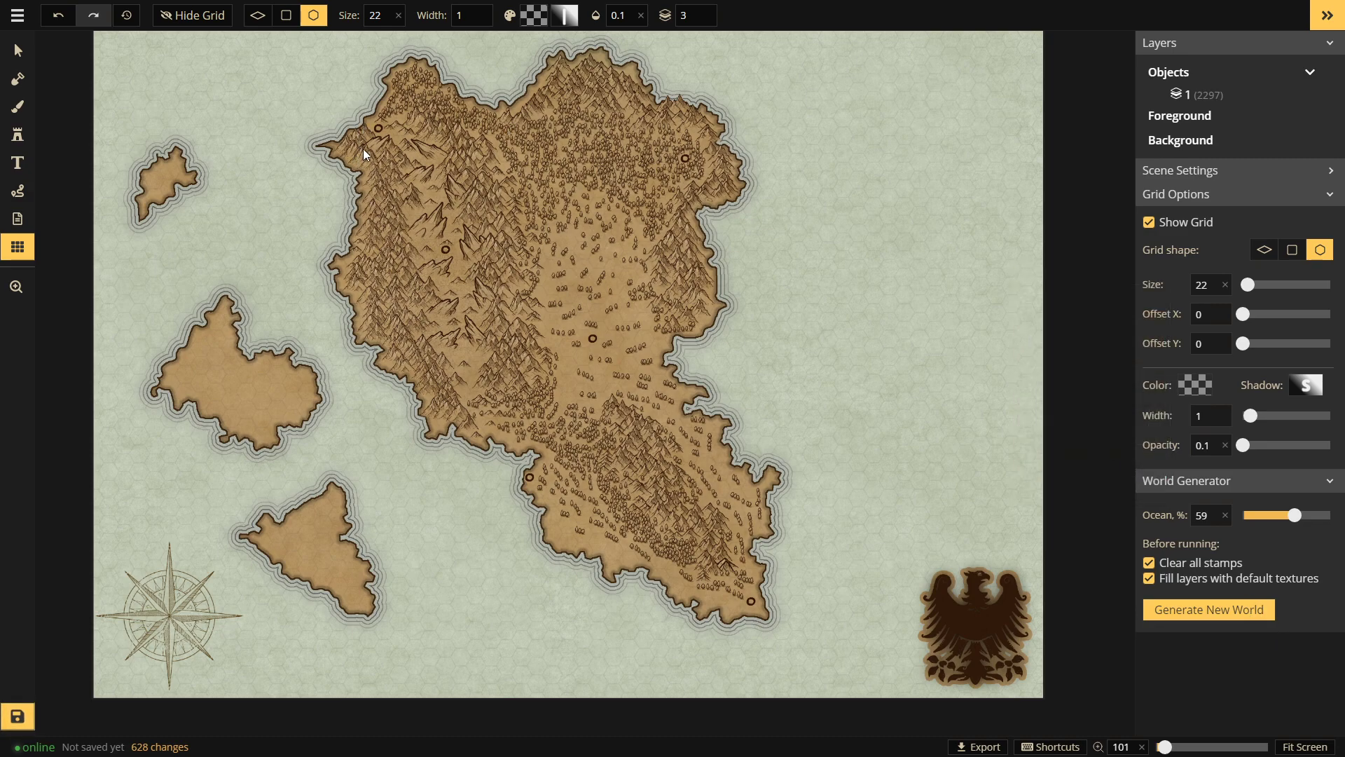